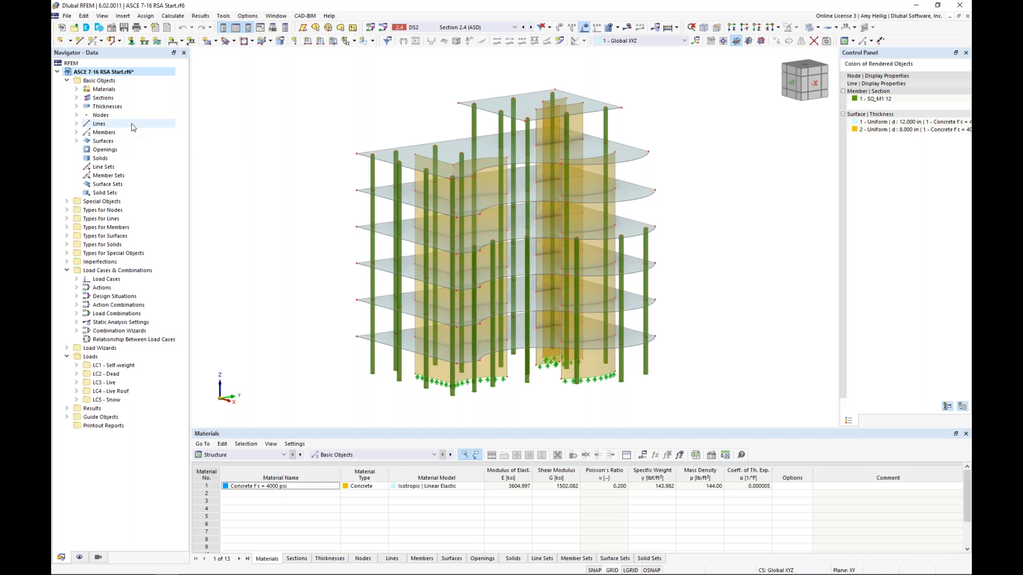
- Highlight in the model the objects assigned to the Concrete f'c = 4000 psi material and to the SQ_M1 12 section
left_click(76, 89)
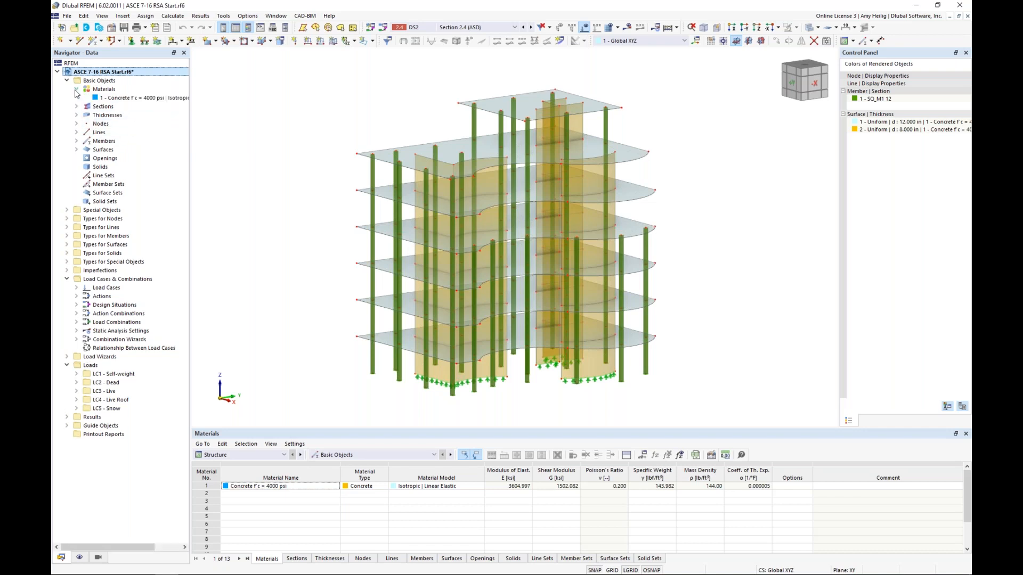
left_click(103, 99)
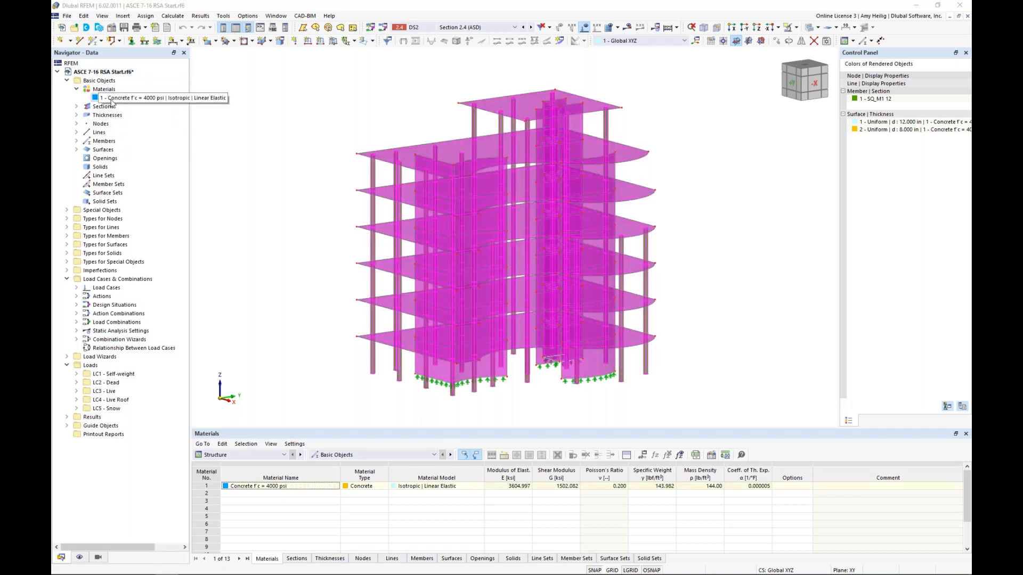
left_click(77, 89)
left_click(76, 97)
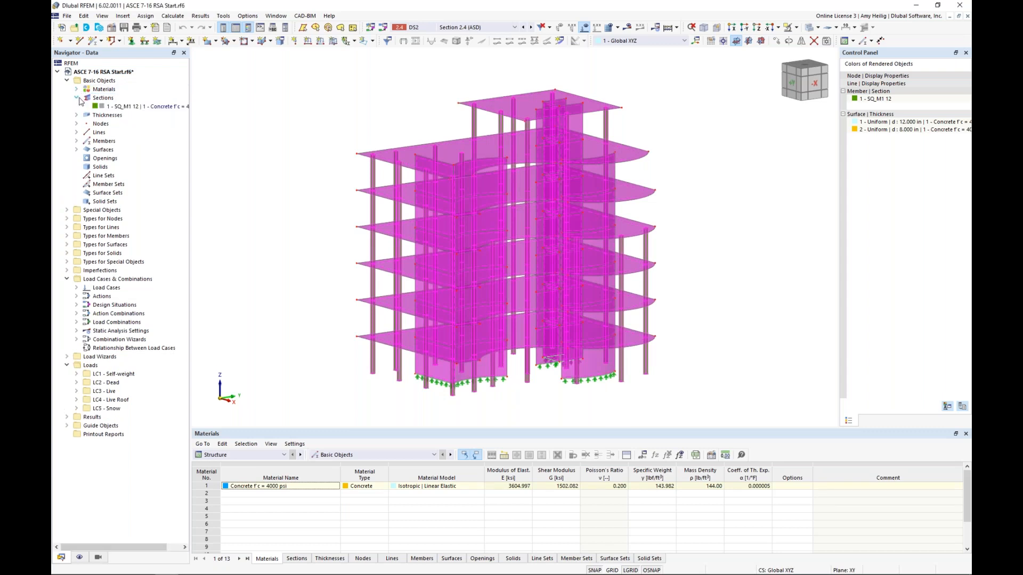
left_click(116, 109)
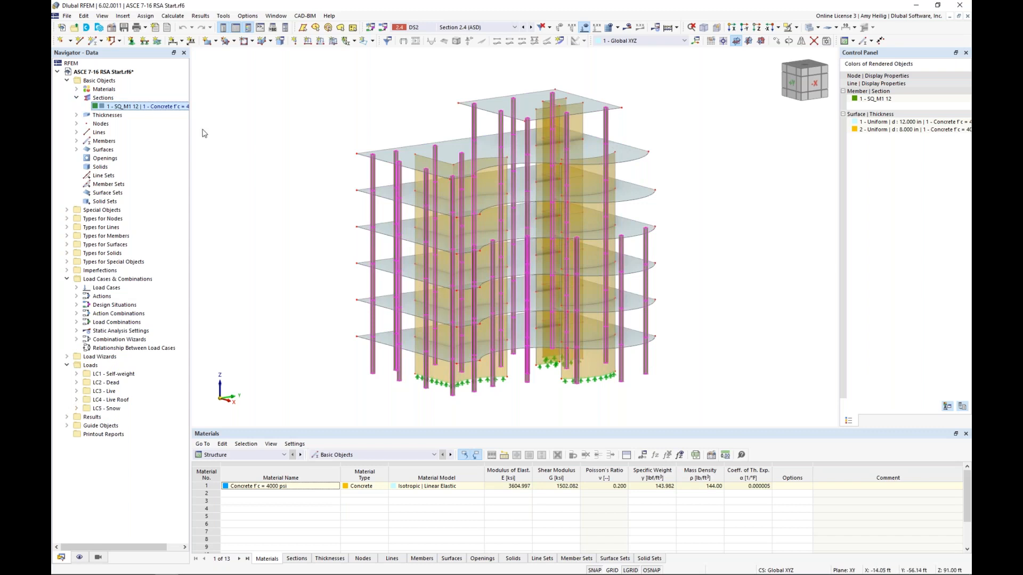
left_click(76, 98)
- Highlight in the model the surfaces assigned to the 12 in and 8 in uniform thicknesses
left_click(76, 106)
left_click(107, 115)
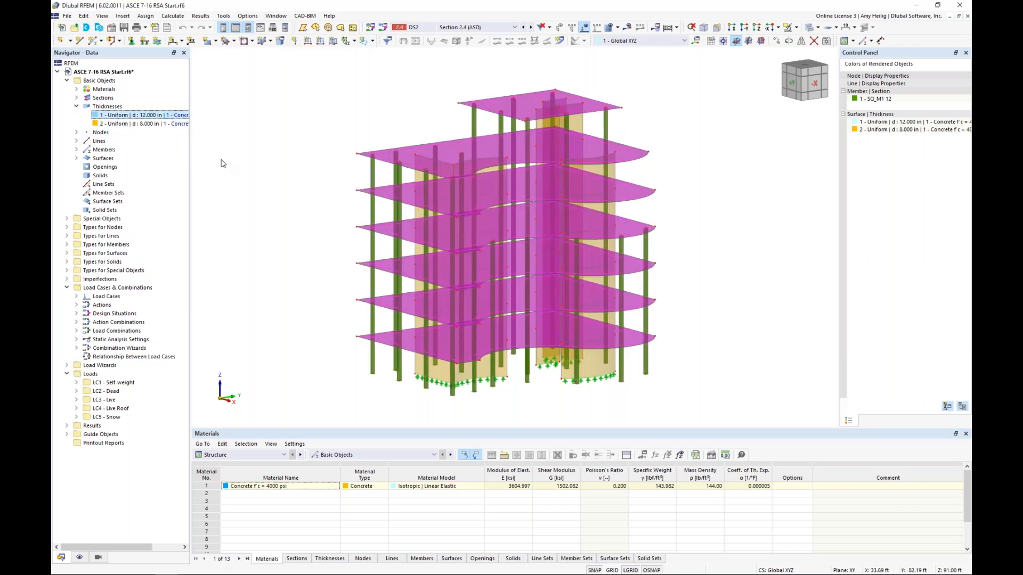
left_click(123, 124)
mouse_move(636, 245)
middle_mouse_down("ctrl")
mouse_move(534, 270)
mouse_move(492, 222)
mouse_move(539, 251)
mouse_move(619, 257)
mouse_move(662, 230)
mouse_move(657, 243)
middle_mouse_up("ctrl")
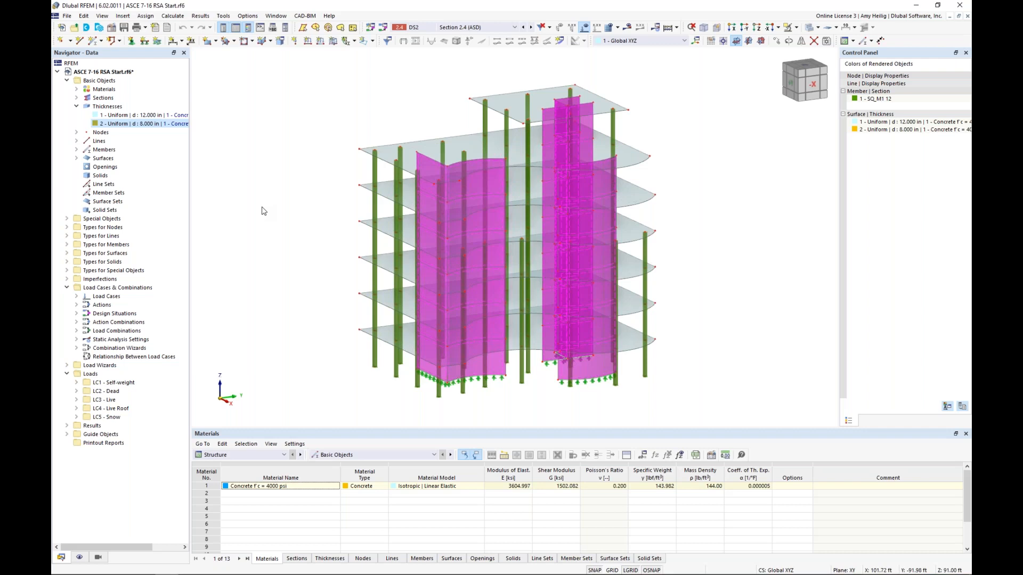
left_click(76, 106)
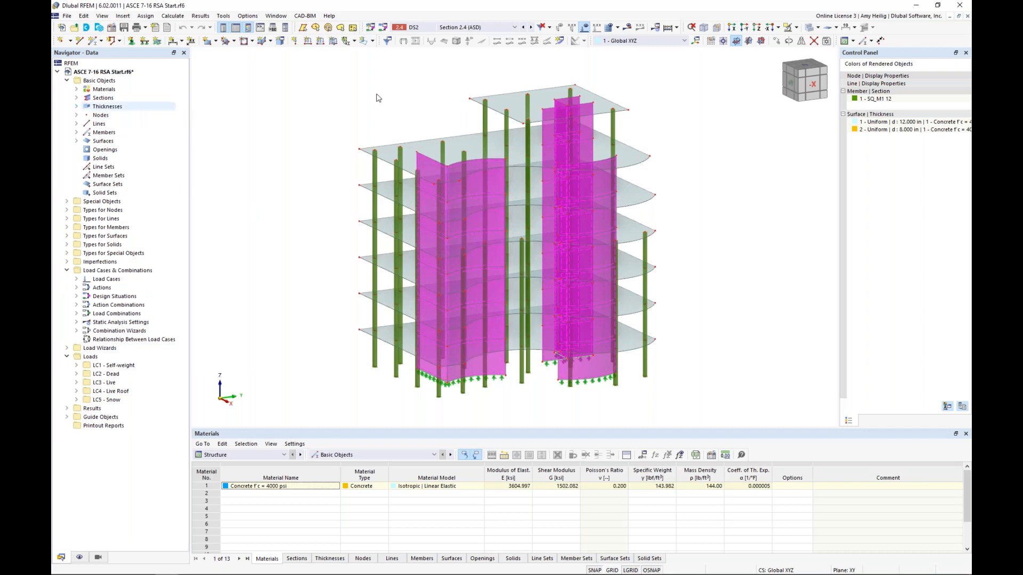
- Activate load case LC1 Self-weight and review the list of available load cases and combinations
left_click(455, 31)
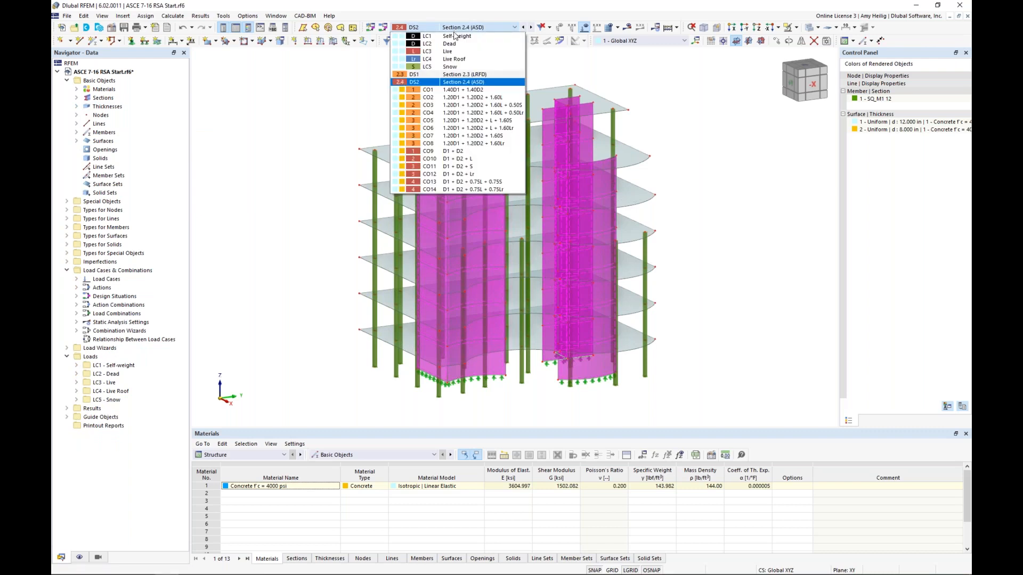
left_click(449, 38)
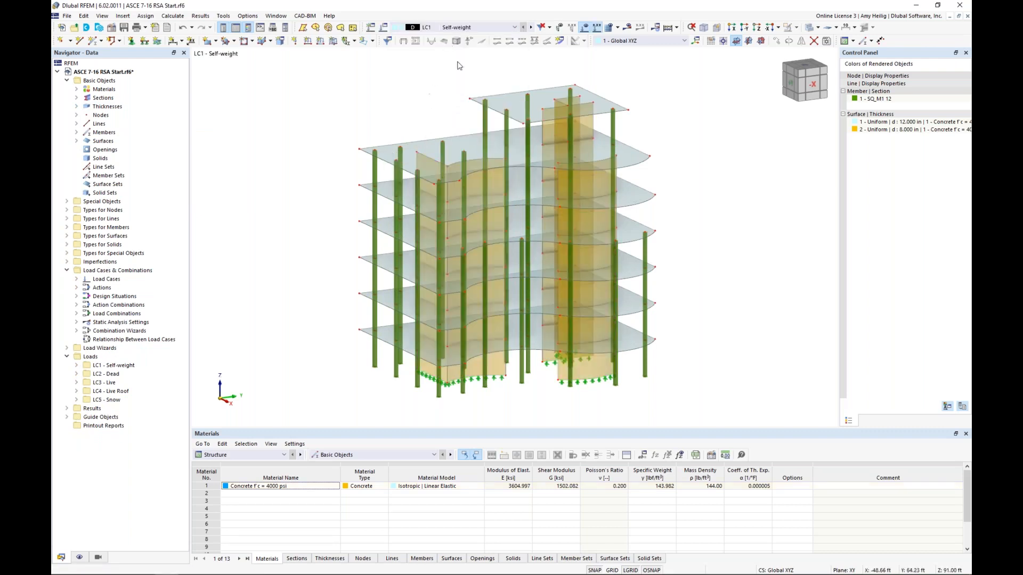
left_click(466, 29)
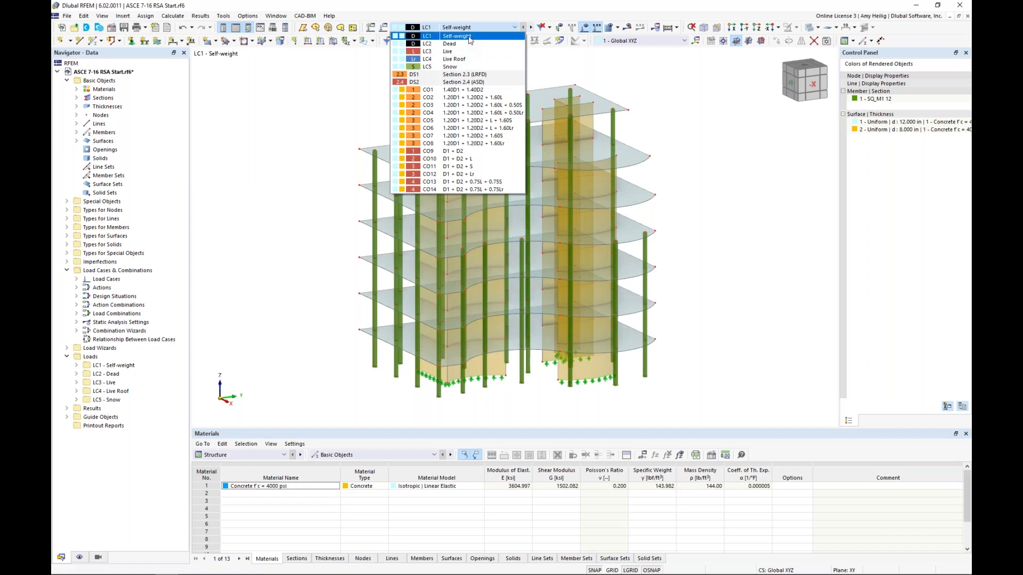
left_click(367, 78)
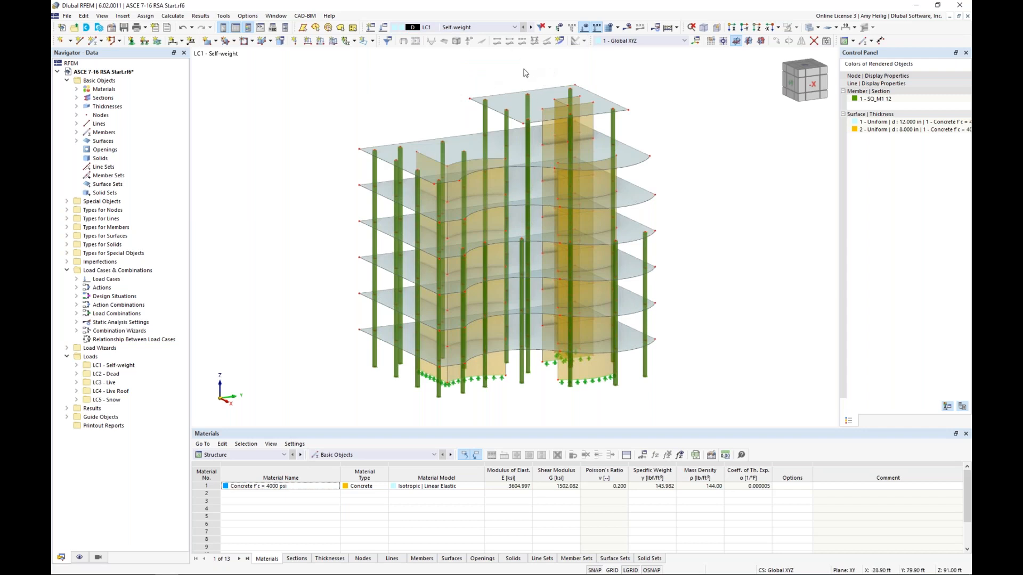
- Display the loads of LC2 Dead, LC3 Live, LC4 Live Roof and LC5 Snow in turn, and hide the load display
left_click(531, 27)
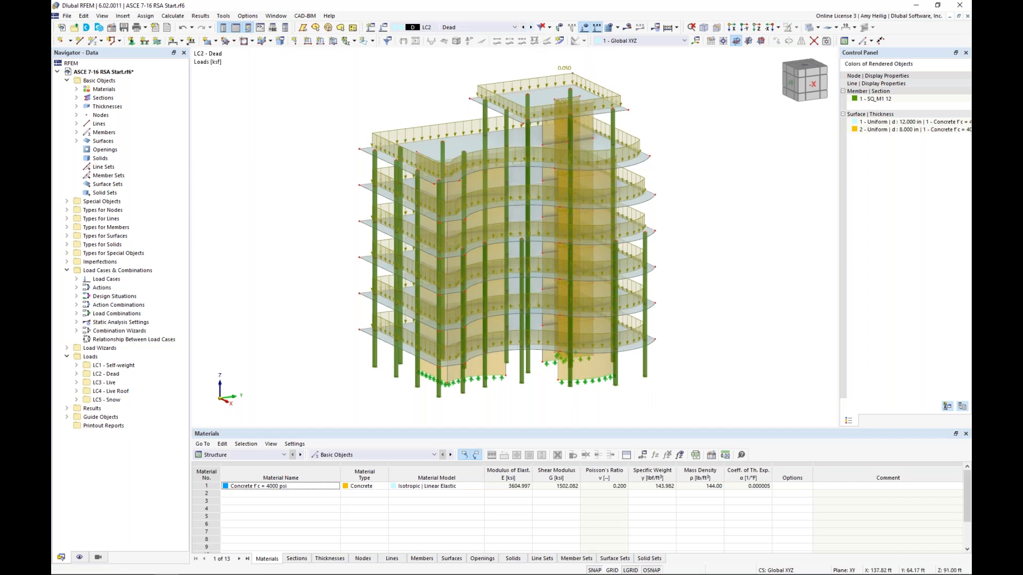
middle_click_drag(706, 178, 691, 157, "ctrl")
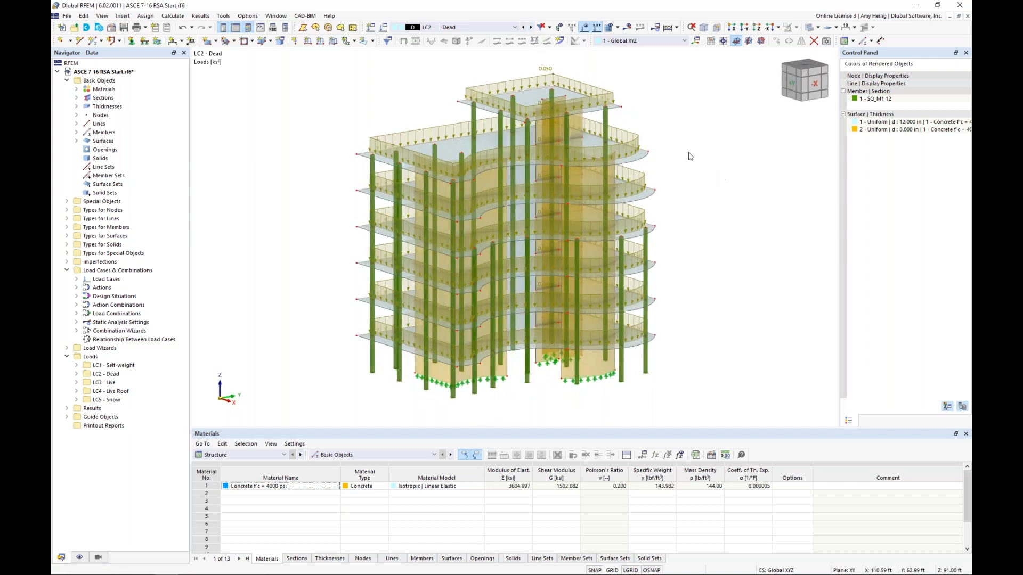
left_click(531, 26)
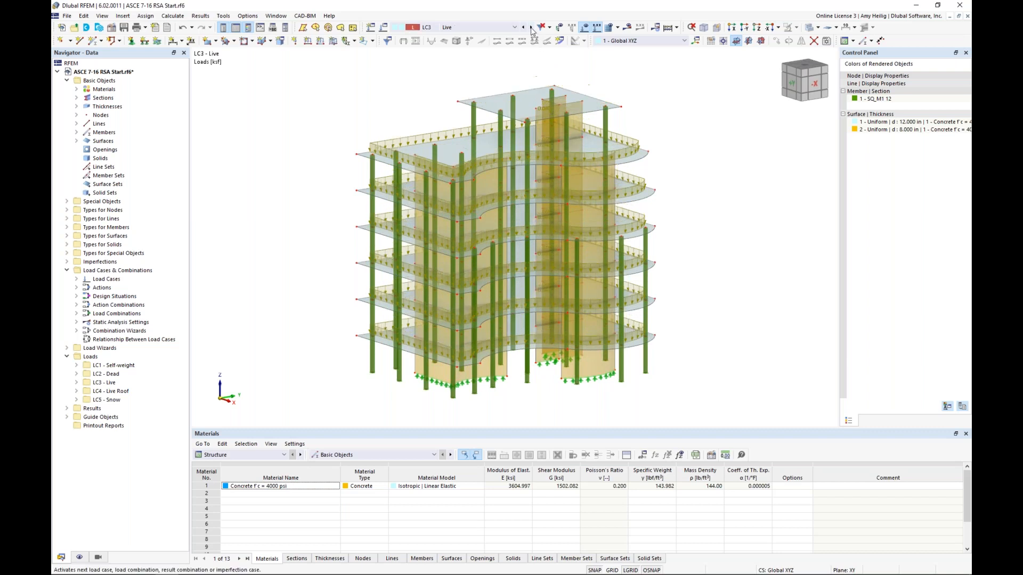
middle_click_drag(680, 141, 664, 158, "ctrl")
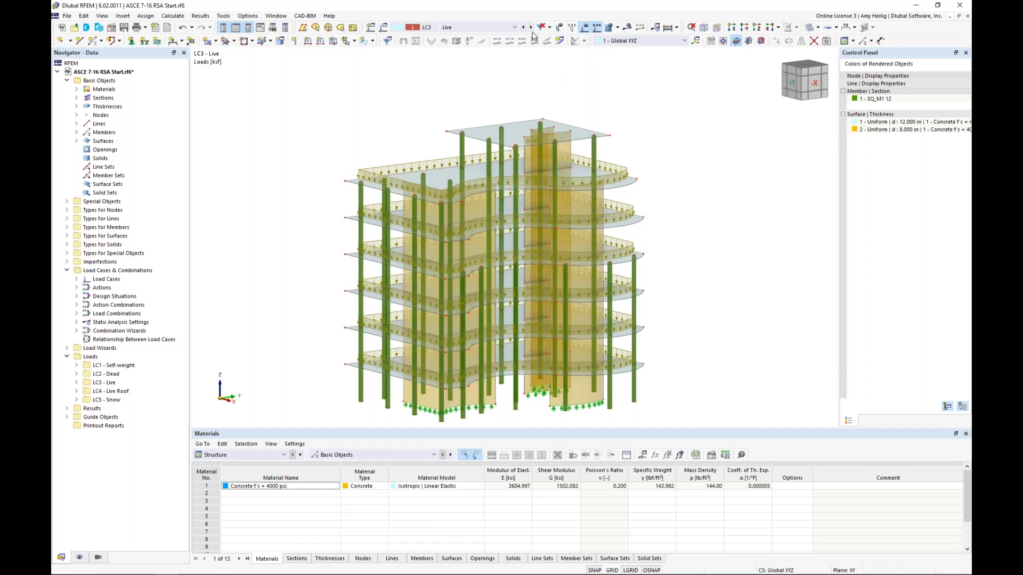
left_click(531, 28)
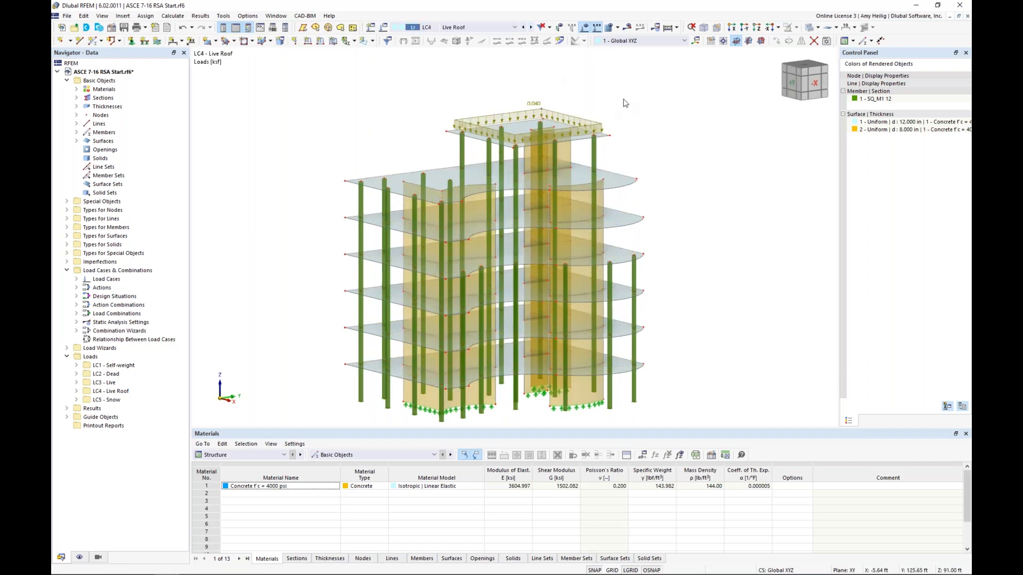
left_click(531, 28)
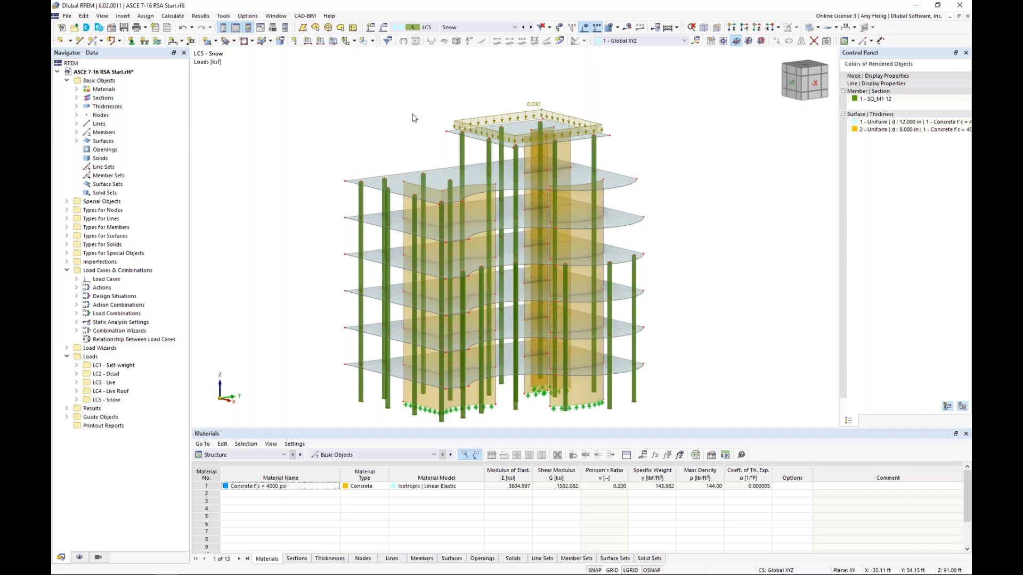
left_click(584, 28)
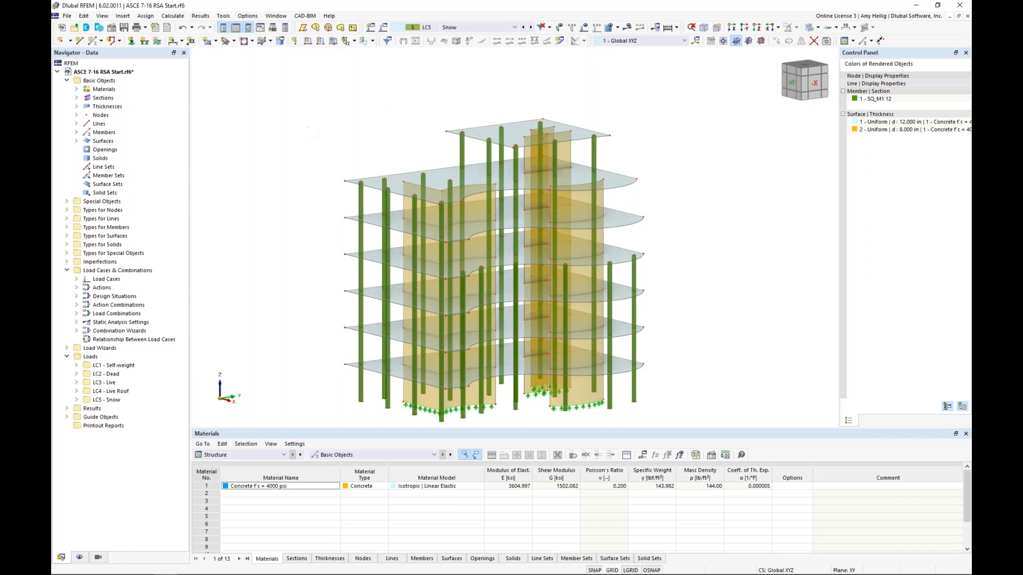
- Activate the Modal Analysis add-on in the model's base data
right_click(105, 73)
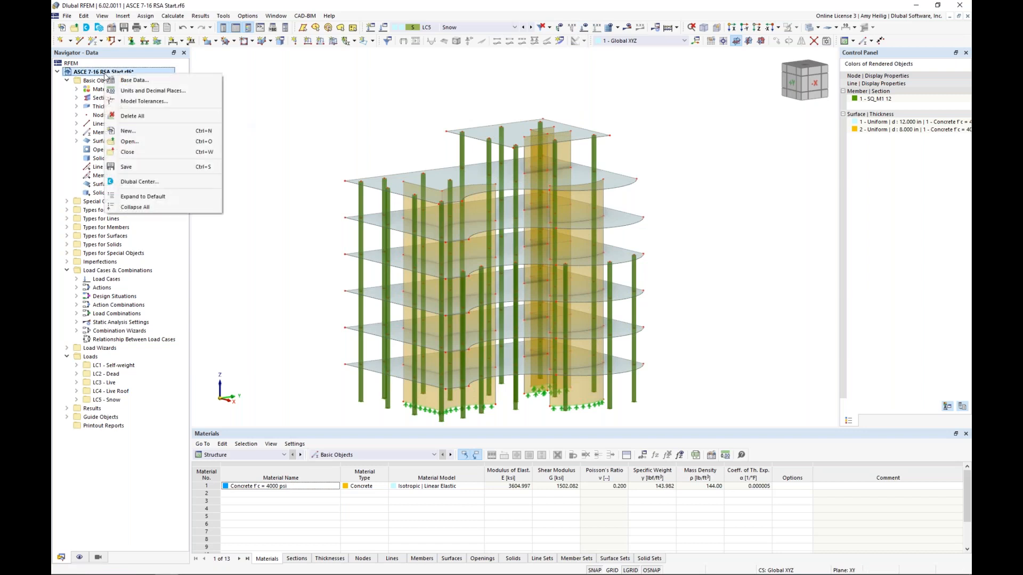
left_click(122, 81)
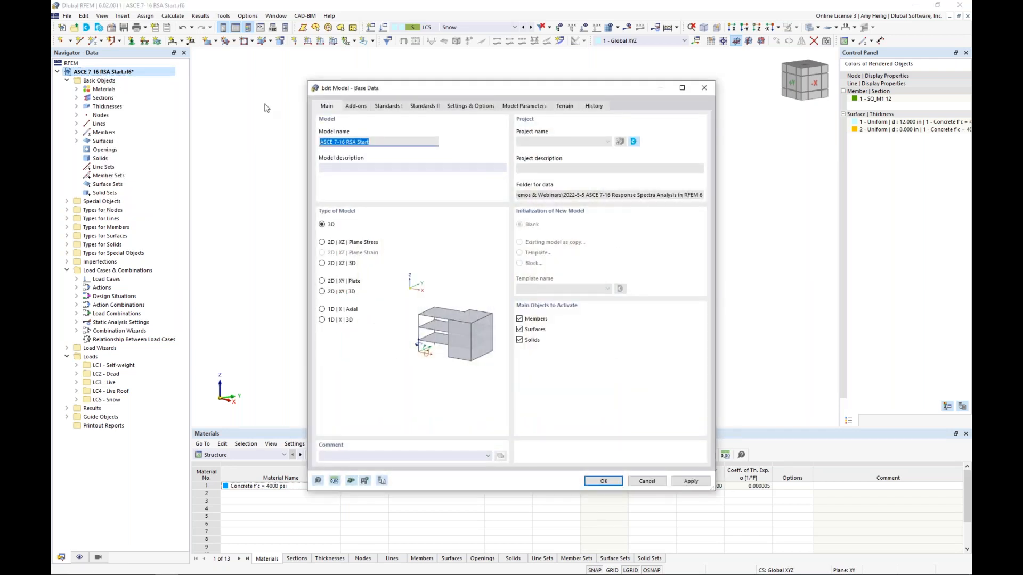
left_click(359, 107)
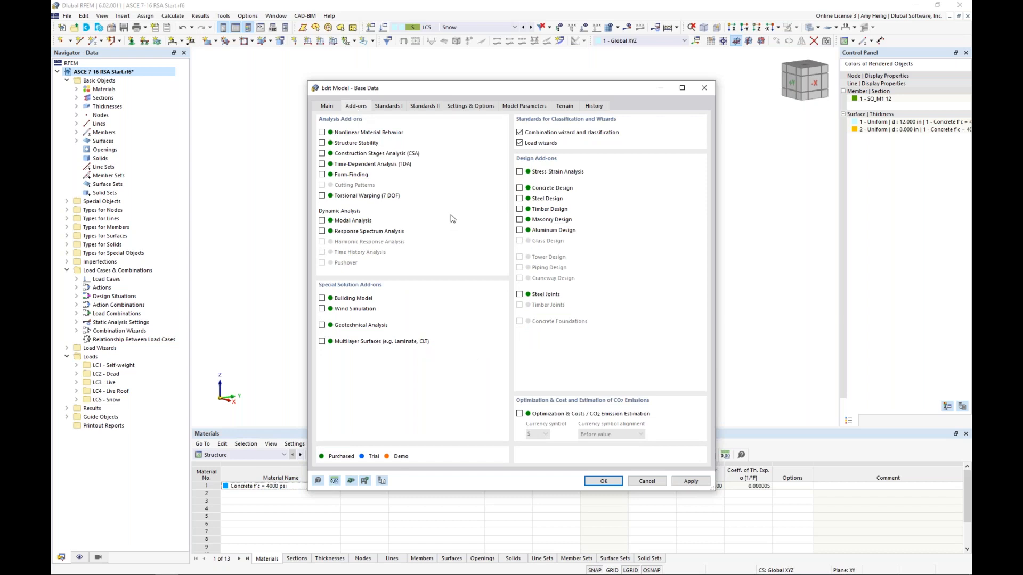
left_click(322, 221)
- Check the load standards and the ASCE 7 | 2016 - IBC | 2018 dynamic analysis standard, and accept the base data
left_click(391, 109)
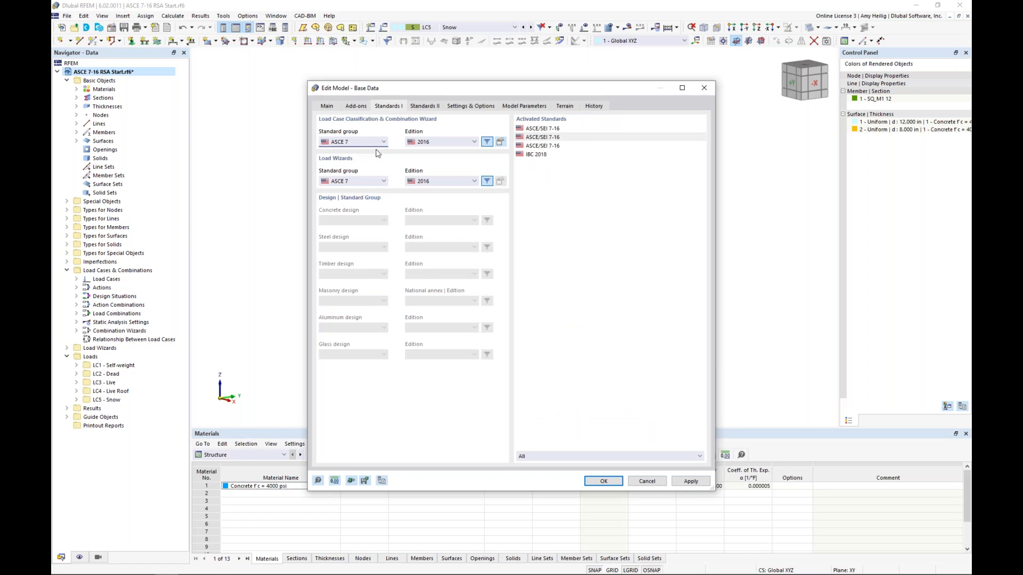
left_click(426, 108)
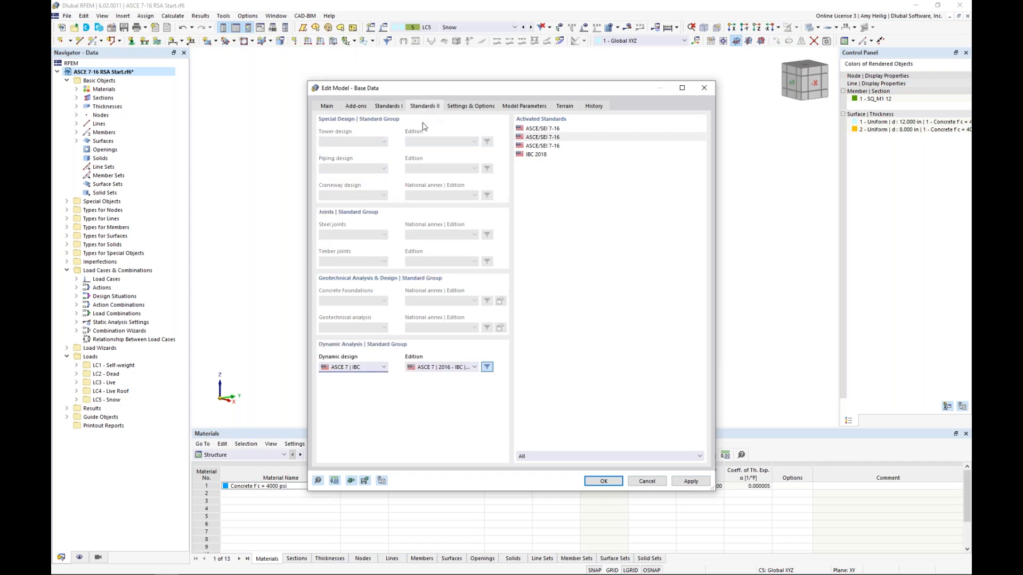
left_click(374, 367)
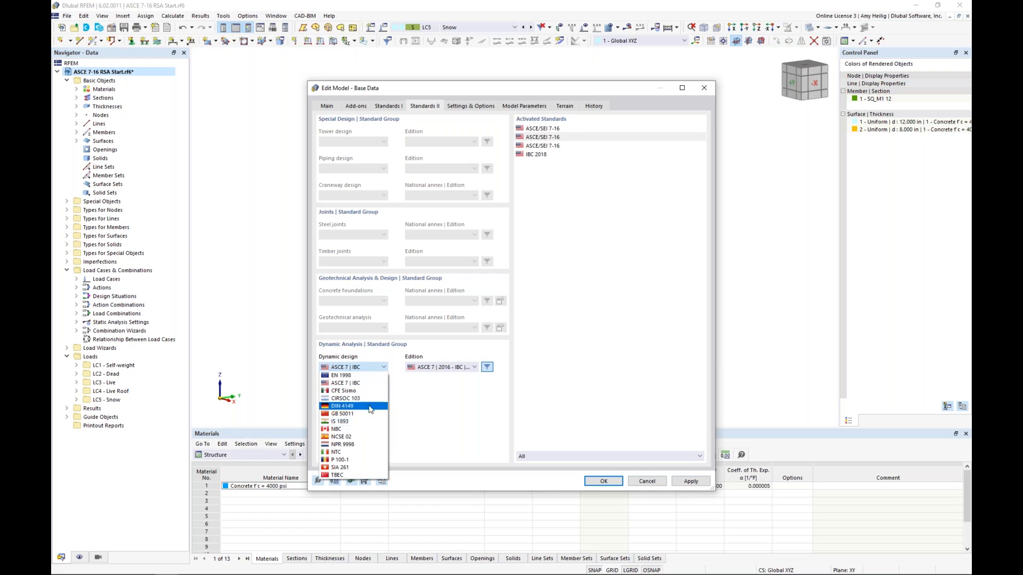
left_click(441, 392)
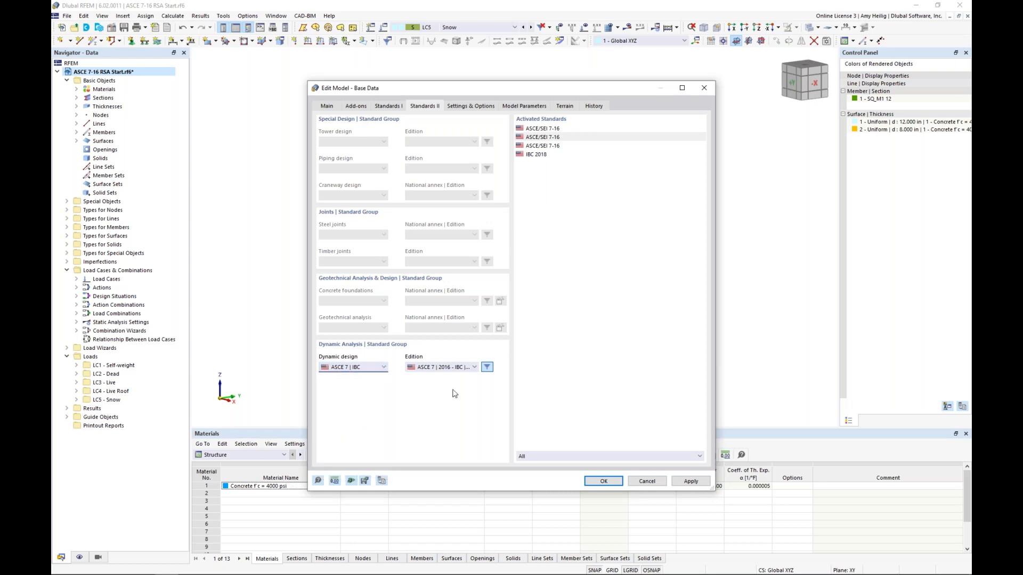
left_click(462, 370)
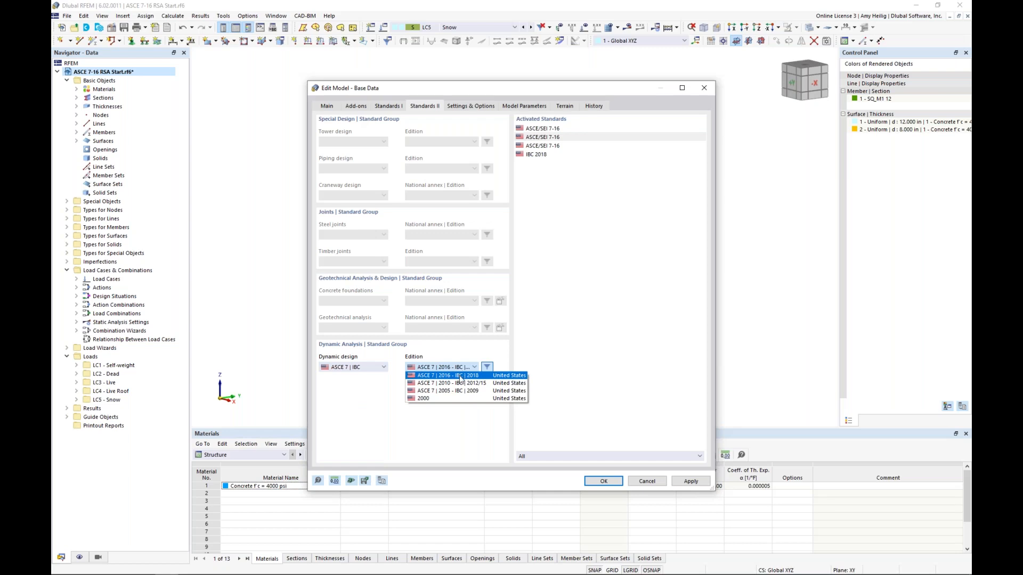
left_click(379, 396)
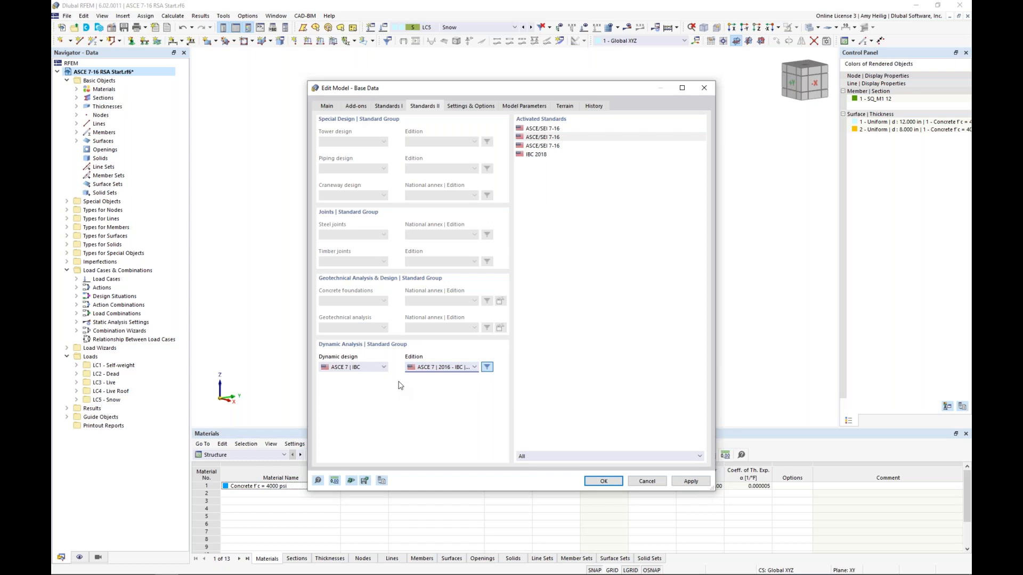
left_click(604, 481)
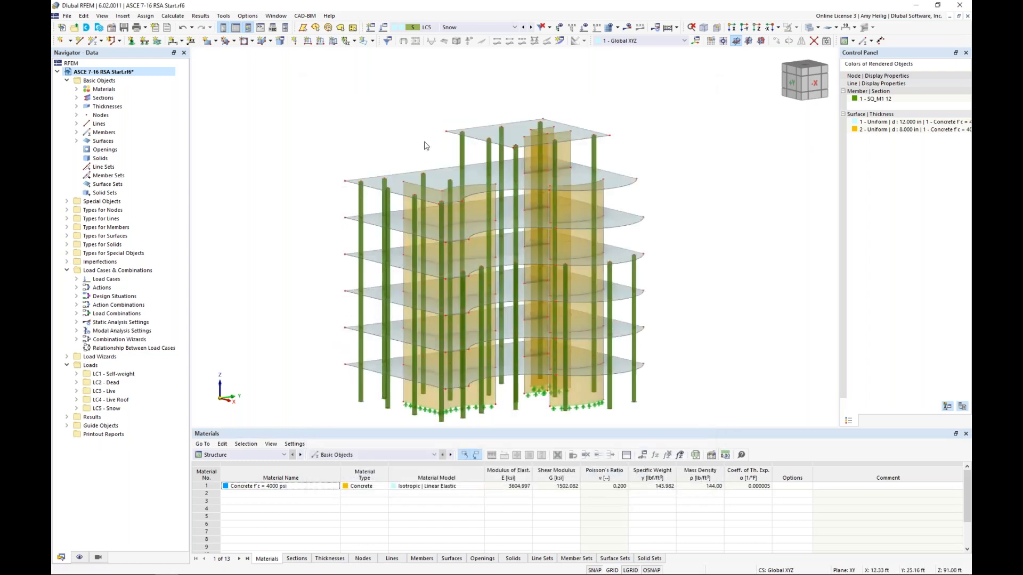
- Set the analysis type of load case LC1 Self-weight to Modal Analysis
left_click(385, 29)
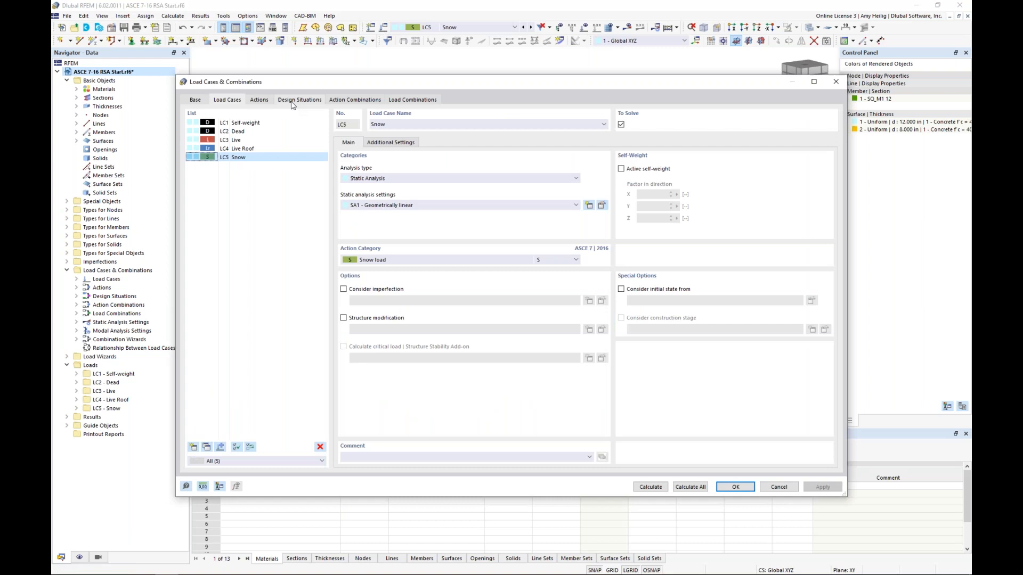
left_click(266, 123)
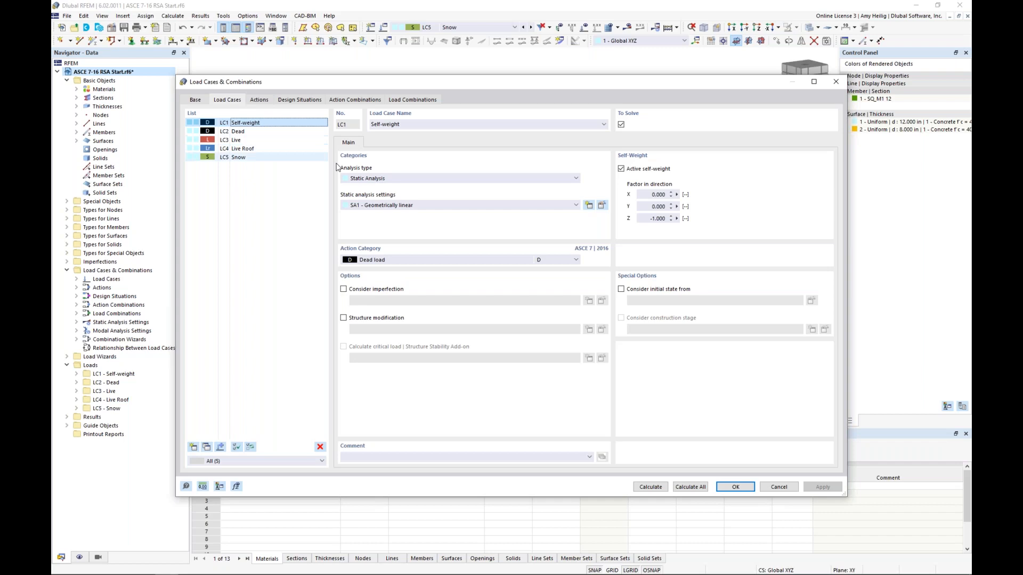
left_click(382, 178)
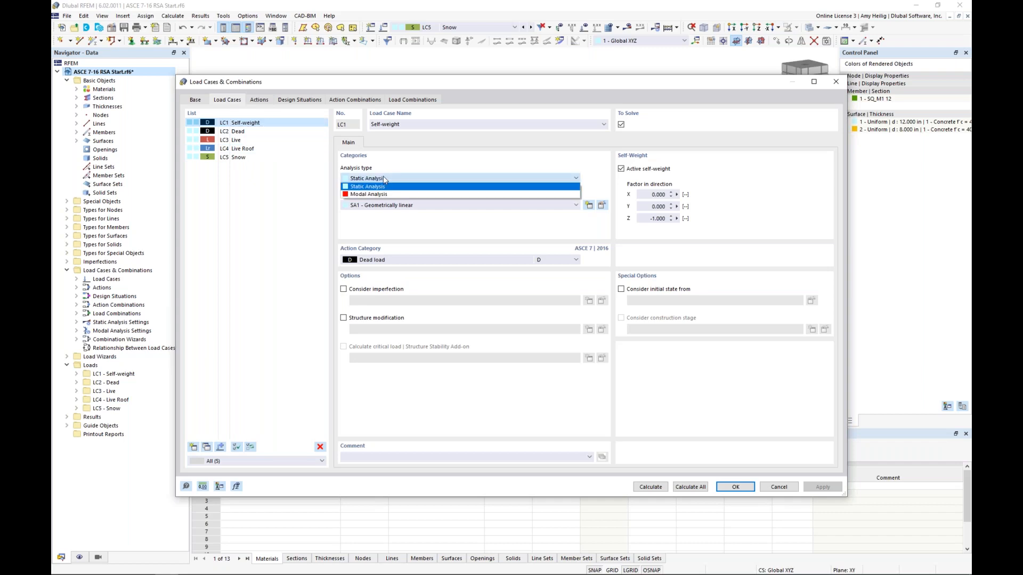
left_click(407, 195)
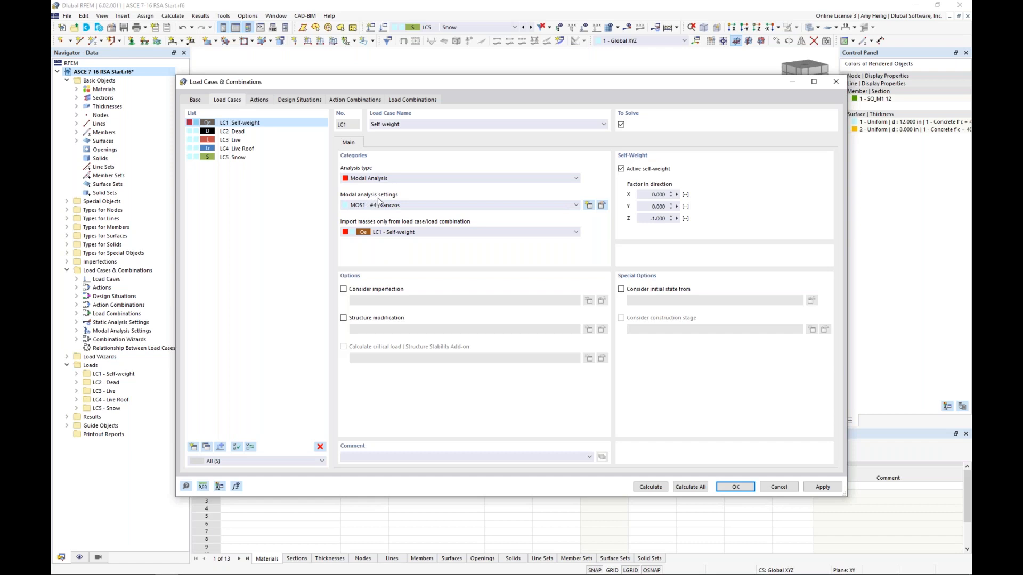
- Open the modal analysis settings MOS1, try the automatic maximum natural frequency method, and return the number-of-modes method to User-Defined
left_click(602, 205)
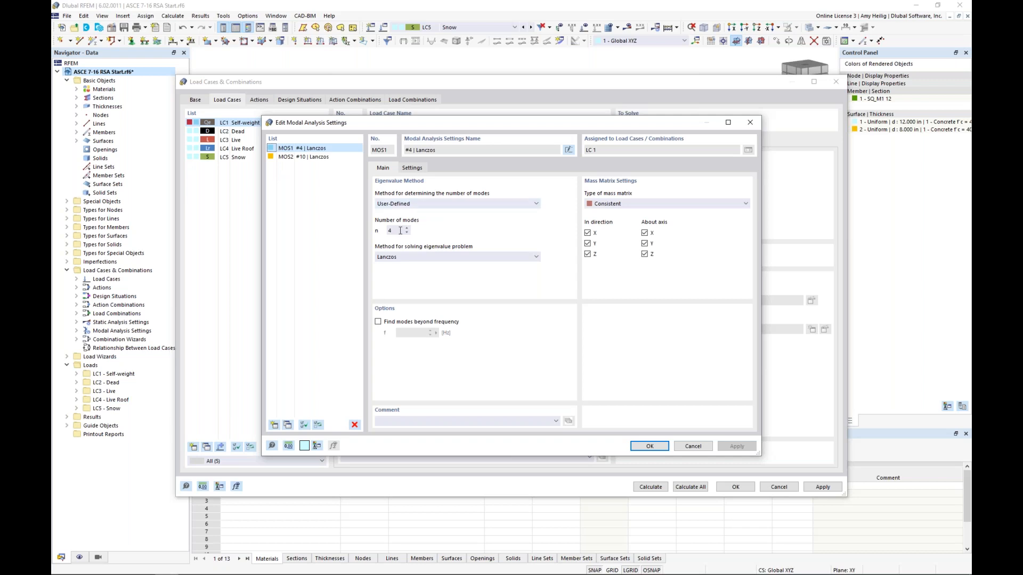
left_click(437, 204)
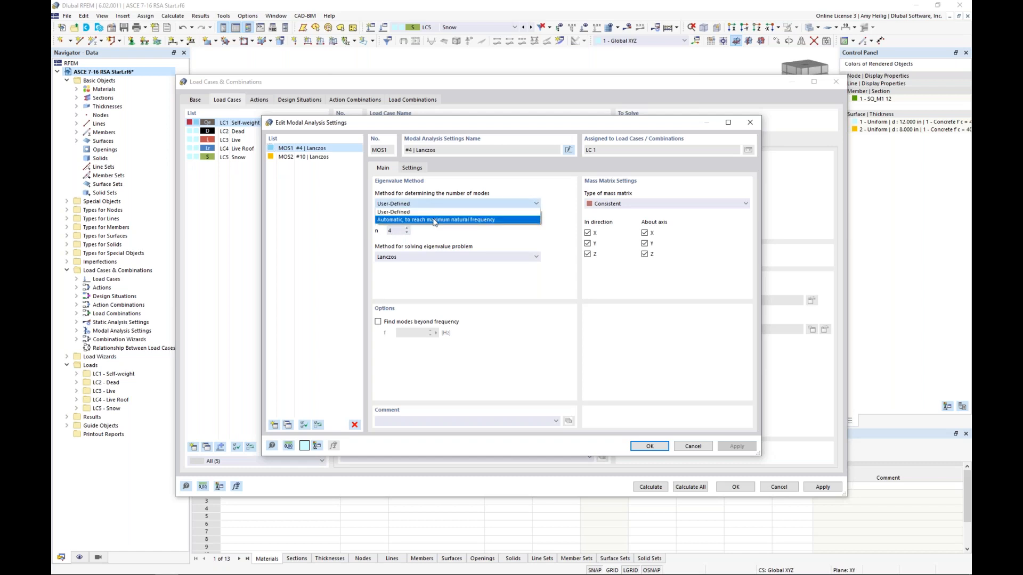
left_click(435, 220)
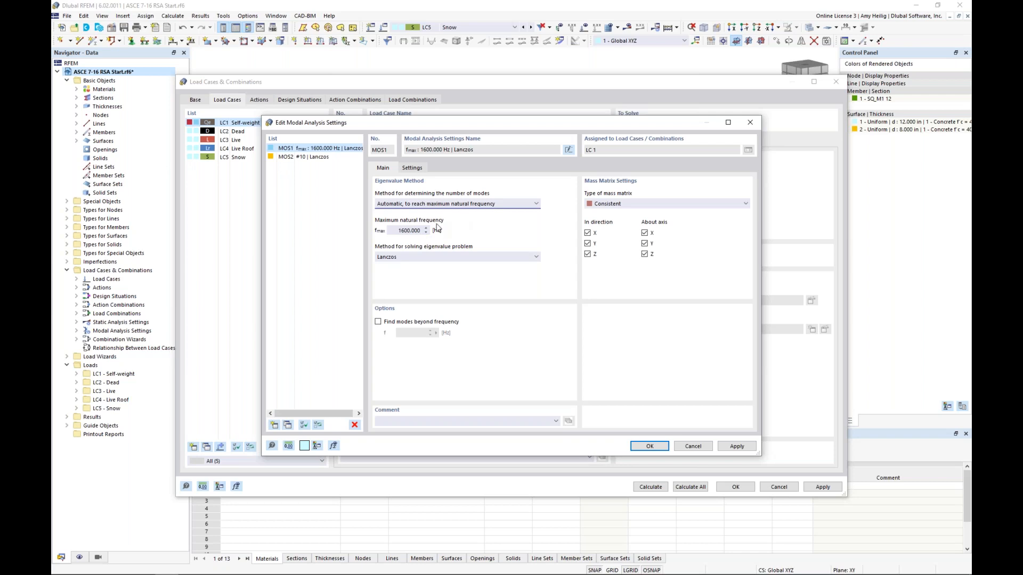
left_click(429, 207)
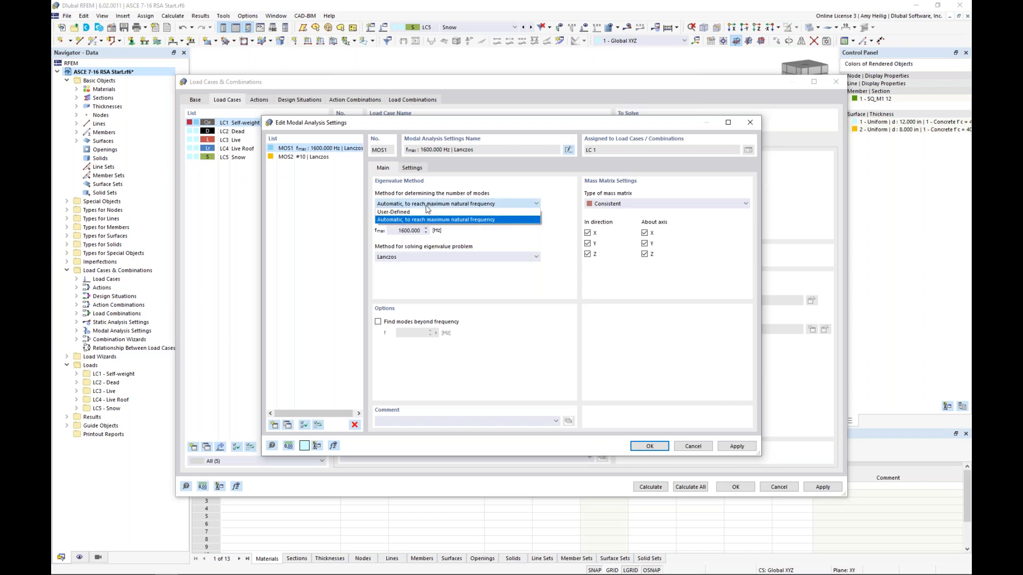
left_click(429, 215)
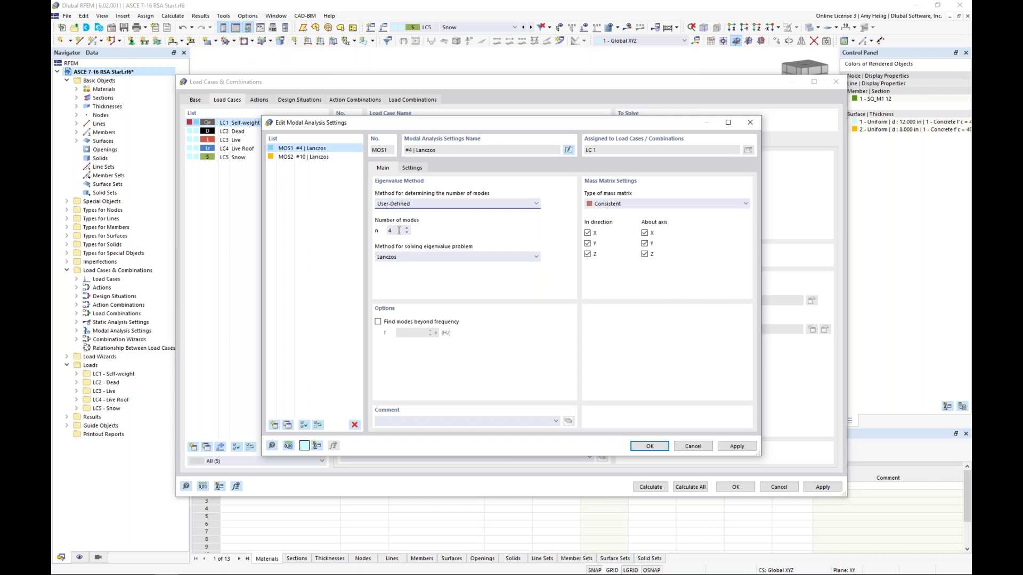
- Review the methods for solving the eigenvalue problem, keep Lanczos, and inspect the option to find modes beyond a frequency without keeping it
left_click(424, 258)
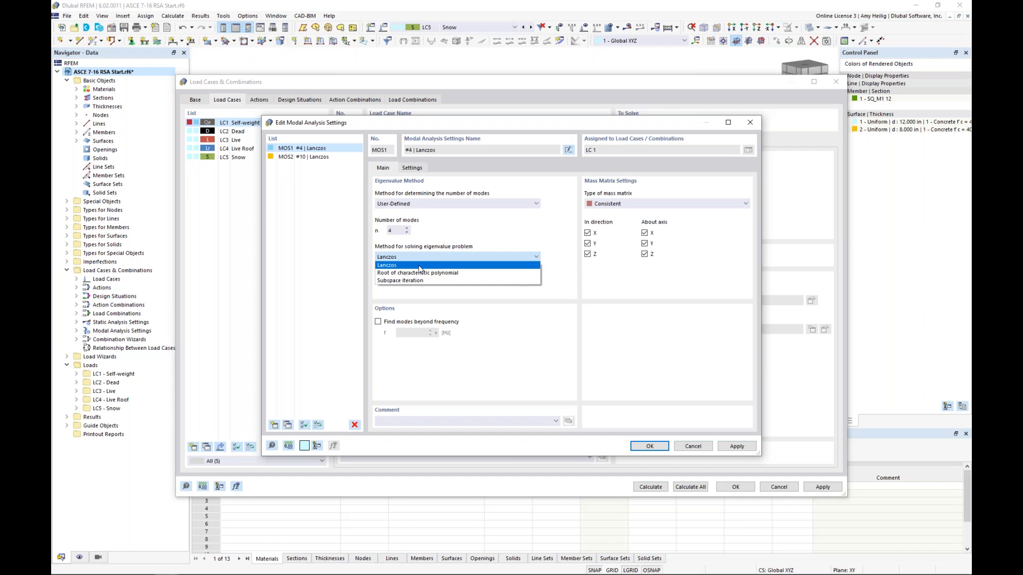
left_click(469, 265)
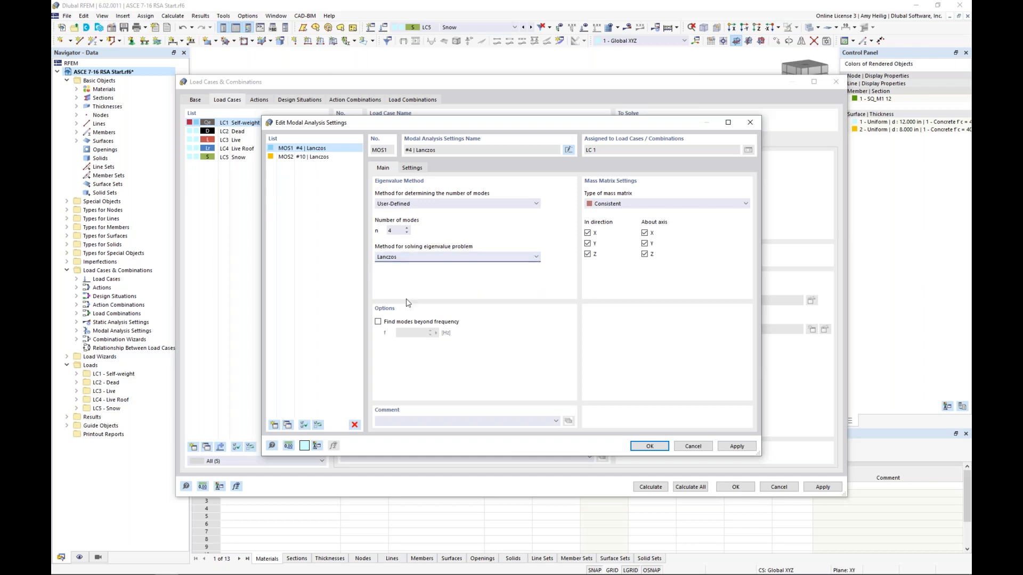
left_click(378, 323)
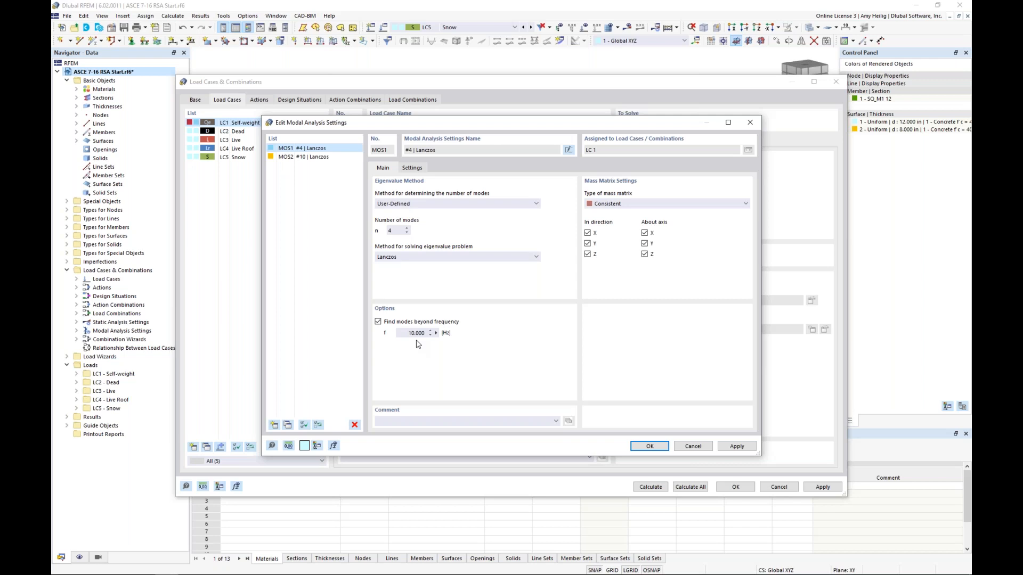
left_click(378, 323)
- Set the mass matrix type to Diagonal, check the mass conversion and neglect settings, and accept the modal analysis settings
left_click(640, 203)
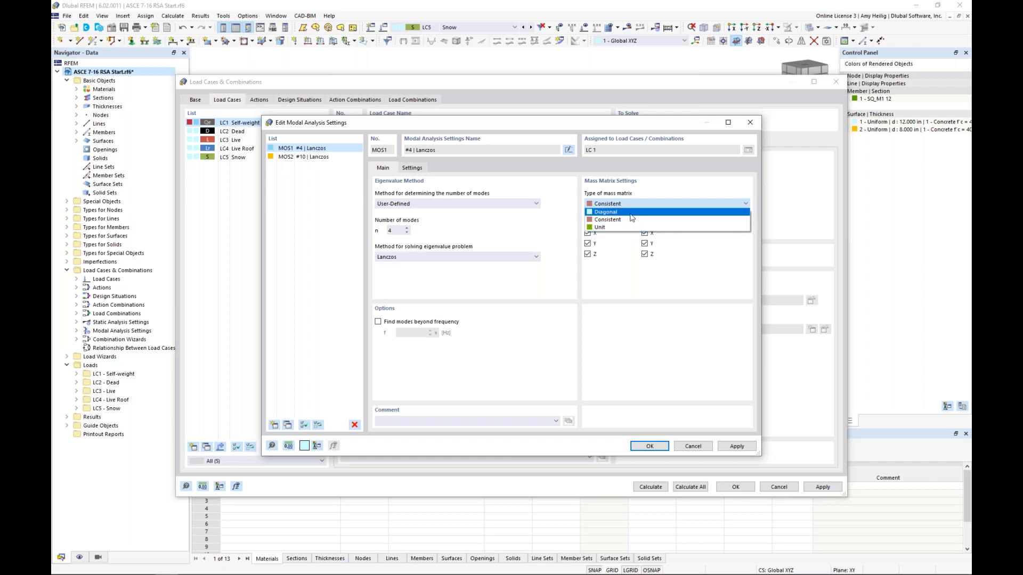
left_click(631, 213)
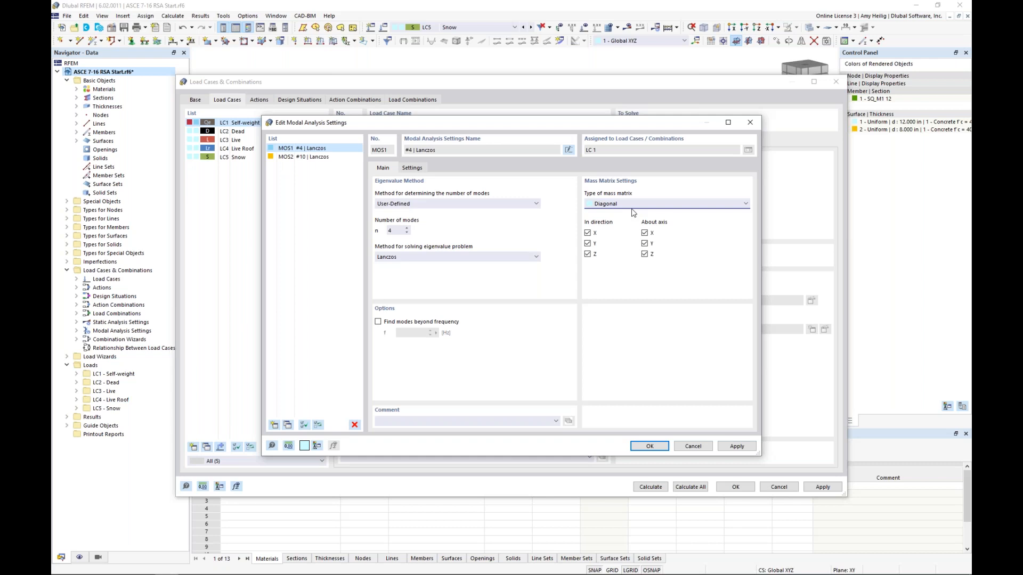
left_click(421, 168)
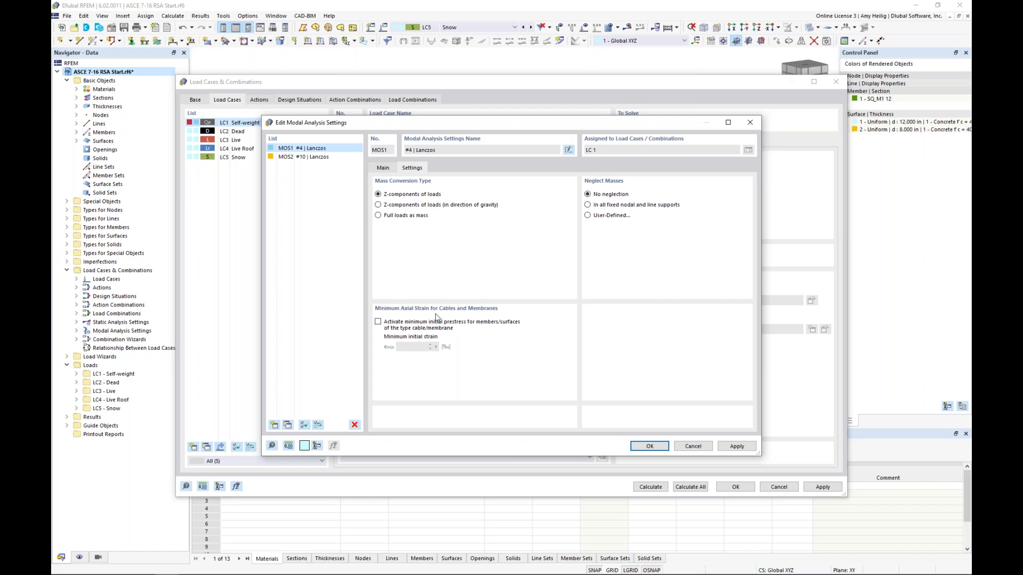
left_click(384, 168)
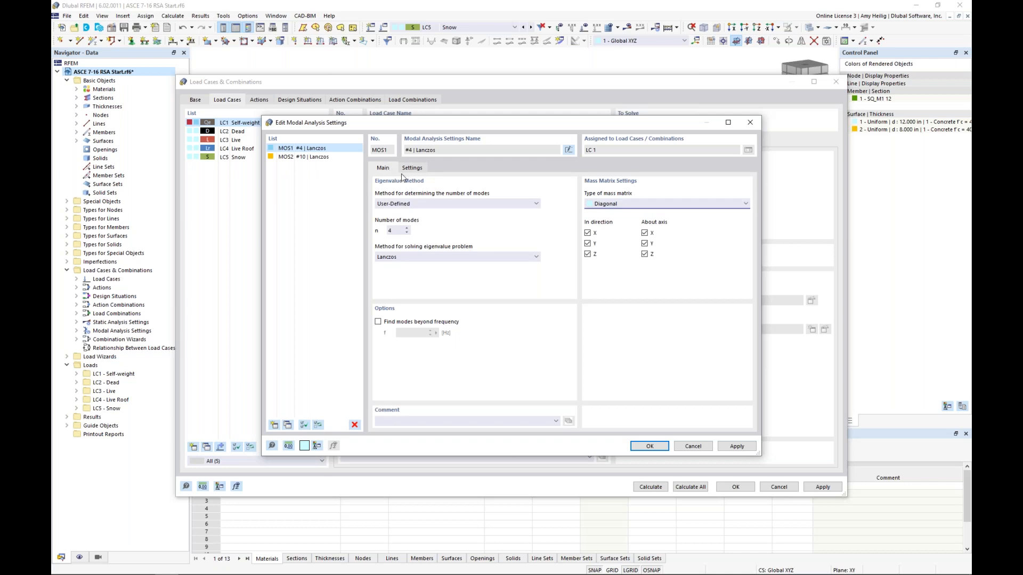
left_click(639, 449)
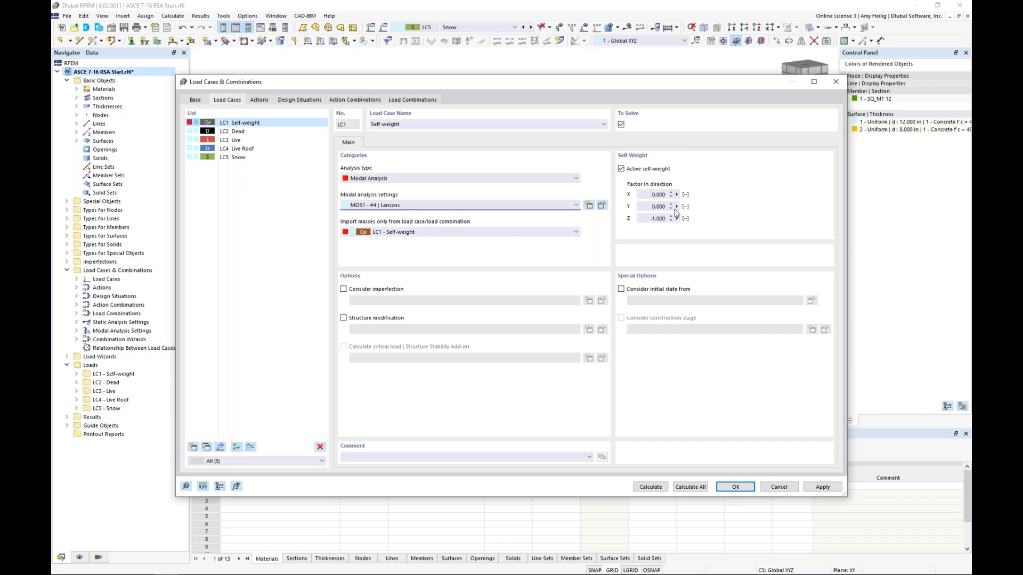
- Calculate the modal analysis of LC1 and display mode shapes 2, 3 and 4 in turn
left_click(649, 487)
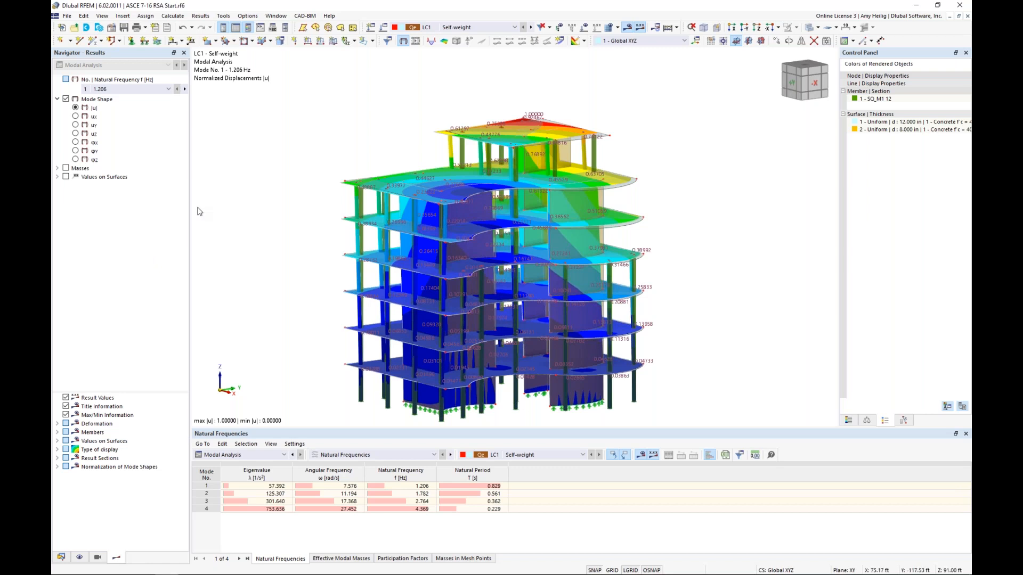
left_click(151, 89)
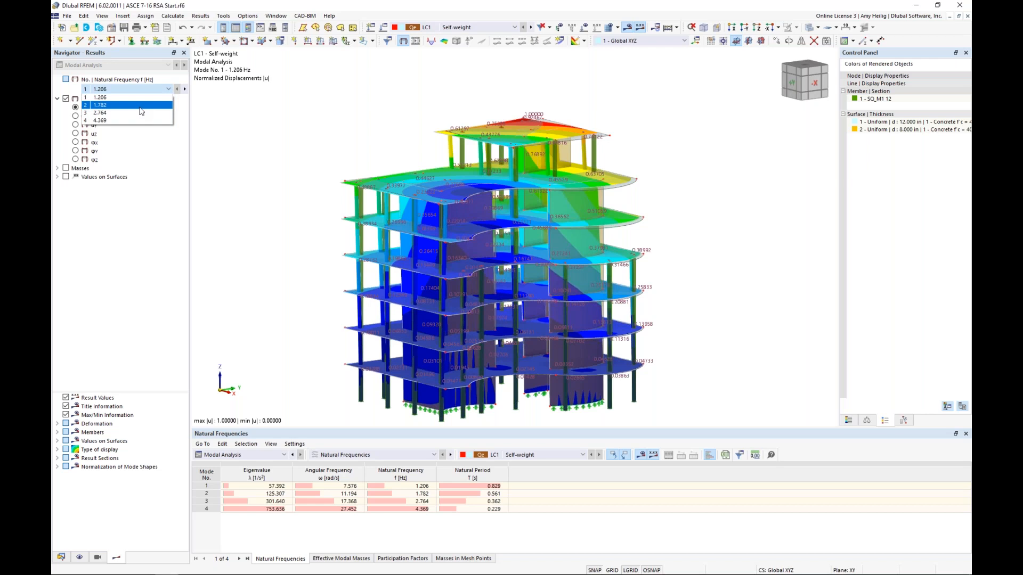
left_click(141, 106)
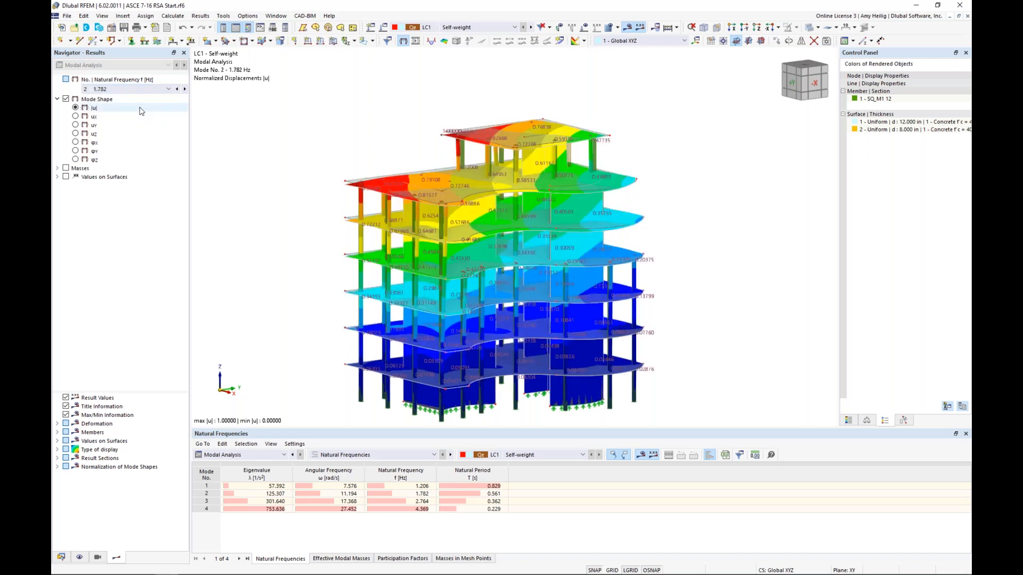
left_click(185, 91)
left_click(185, 91)
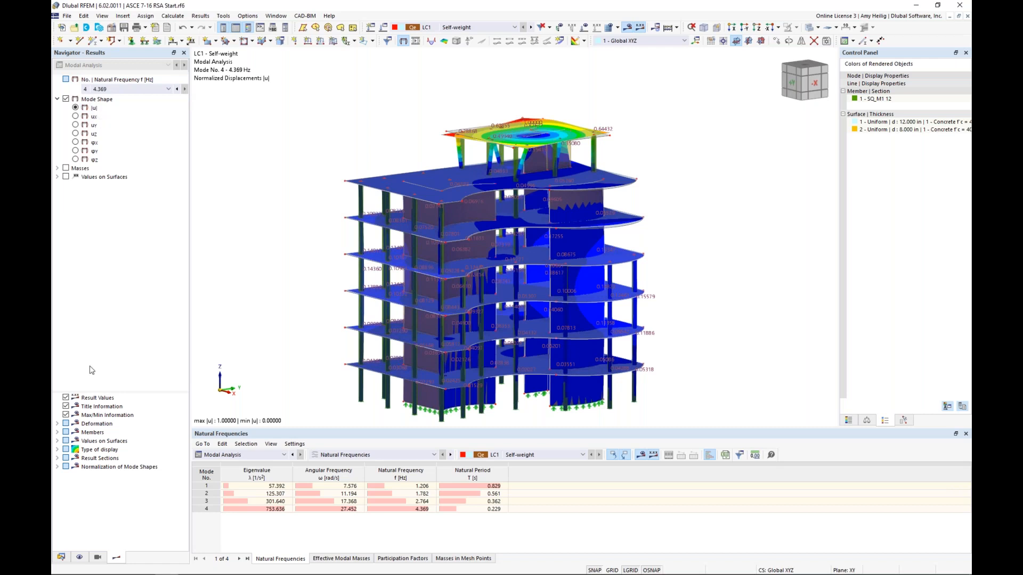
- List the normalization options for the mode shapes and show the colour scale of the displacements
left_click(58, 466)
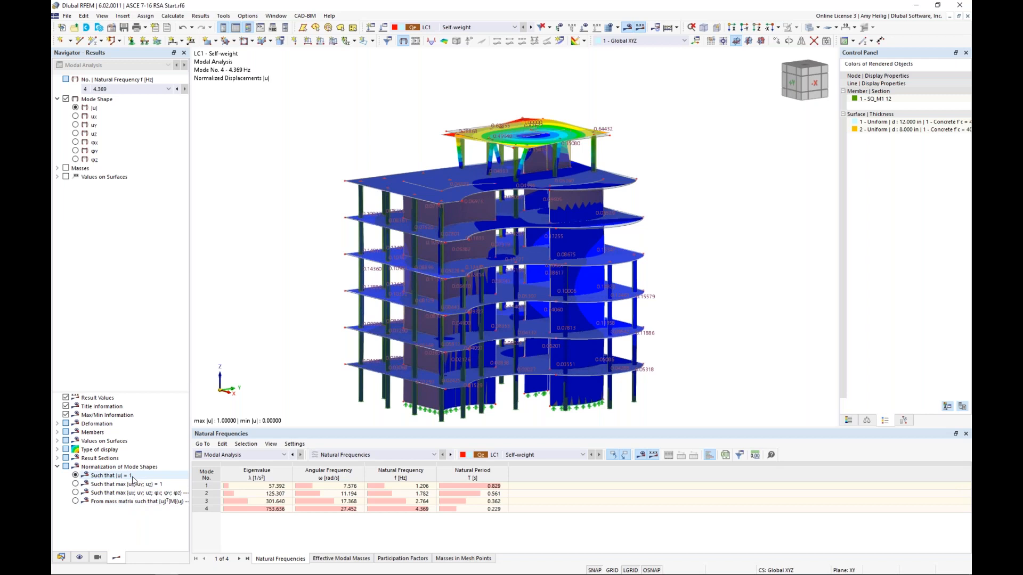
left_click(848, 420)
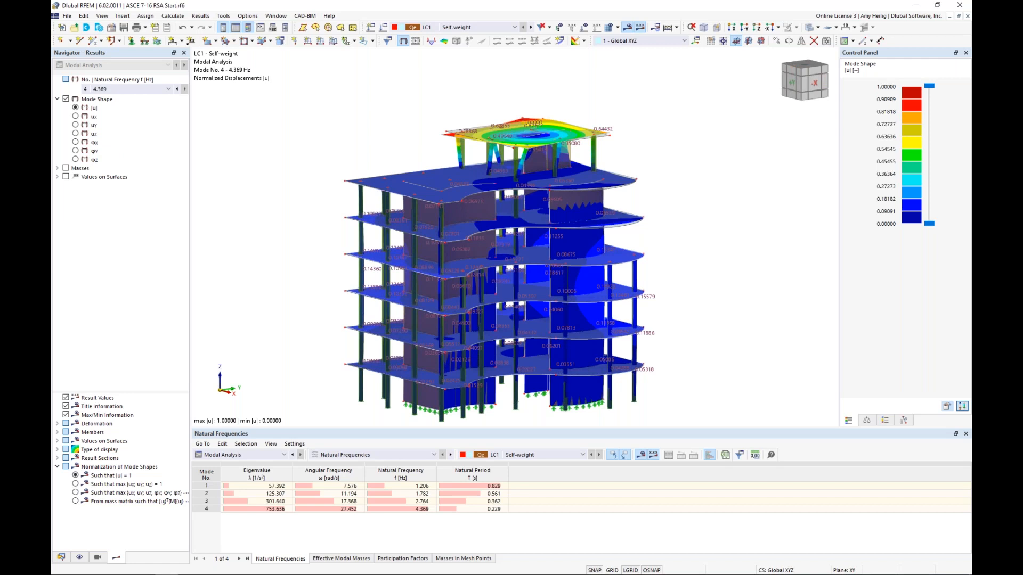
- Display mode shape 1 and enlarge the results table area below the model
left_click(152, 89)
left_click(142, 98)
left_click_drag(345, 429, 360, 382)
scroll(490, 276, "down", 1)
middle_click_drag(490, 276, 506, 233)
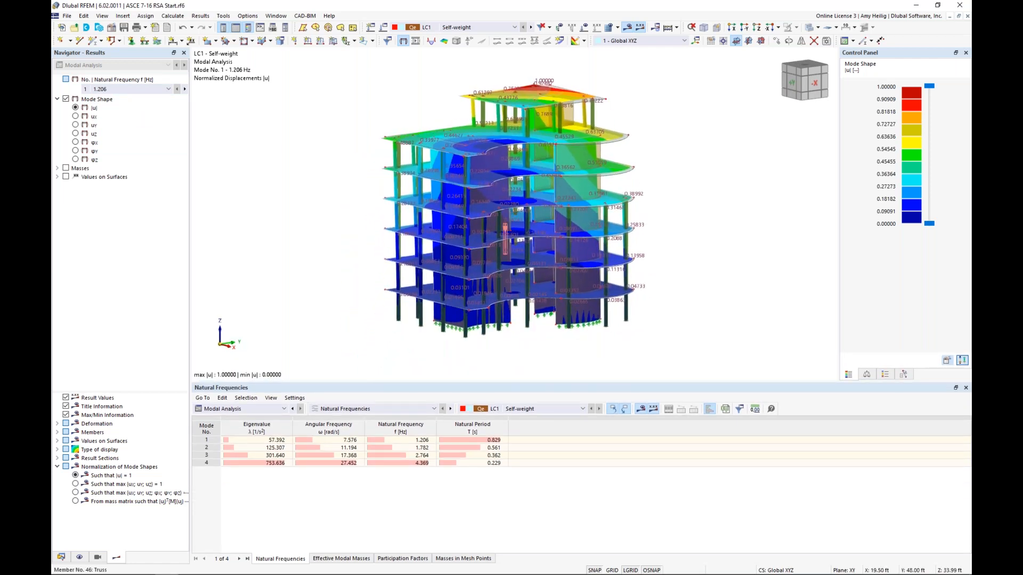
- Review the modal analysis table of natural frequencies, going through modes 1, 2 and 3
left_click(251, 409)
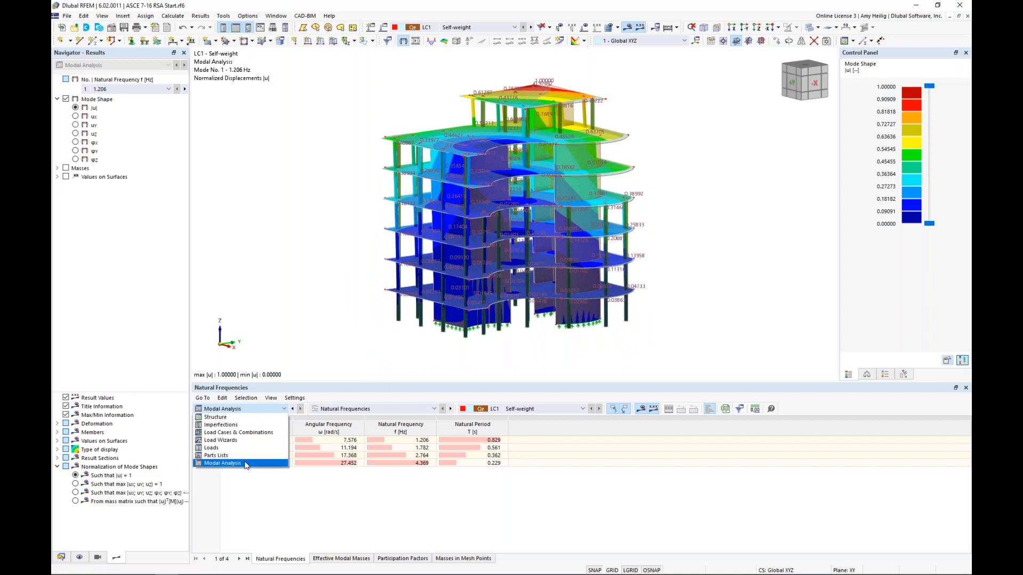
left_click(246, 464)
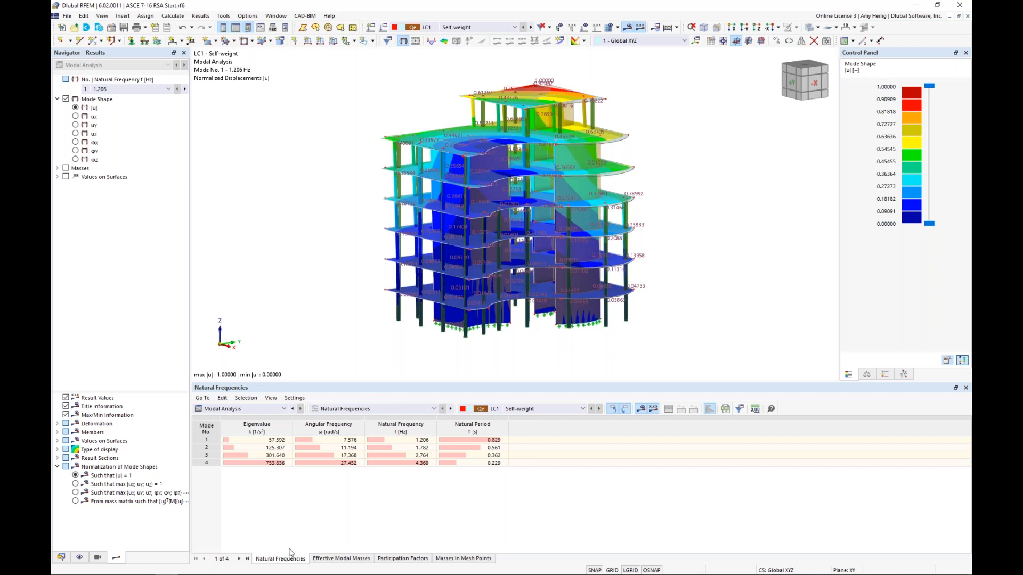
left_click(331, 442)
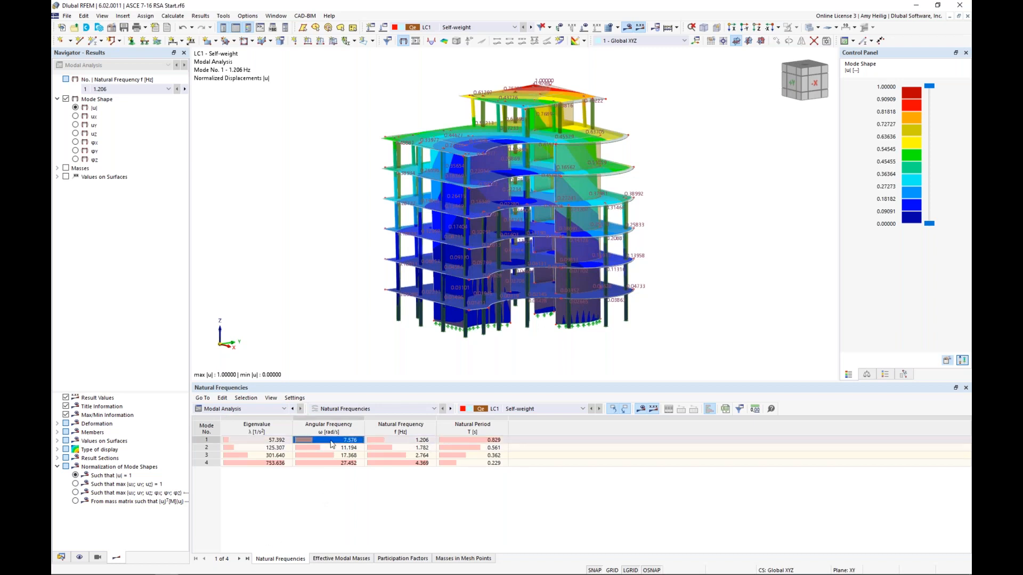
left_click(330, 448)
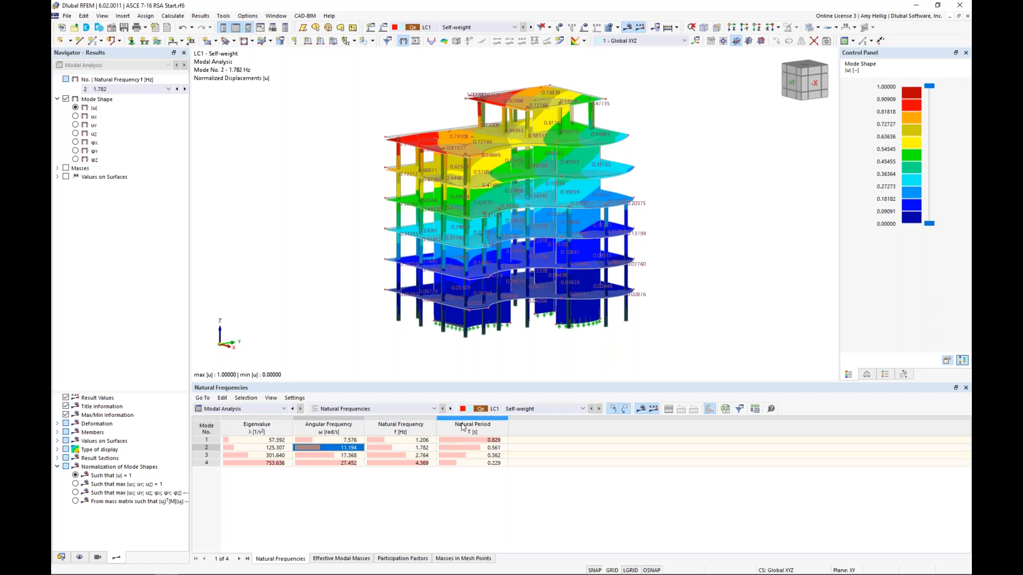
left_click(337, 456)
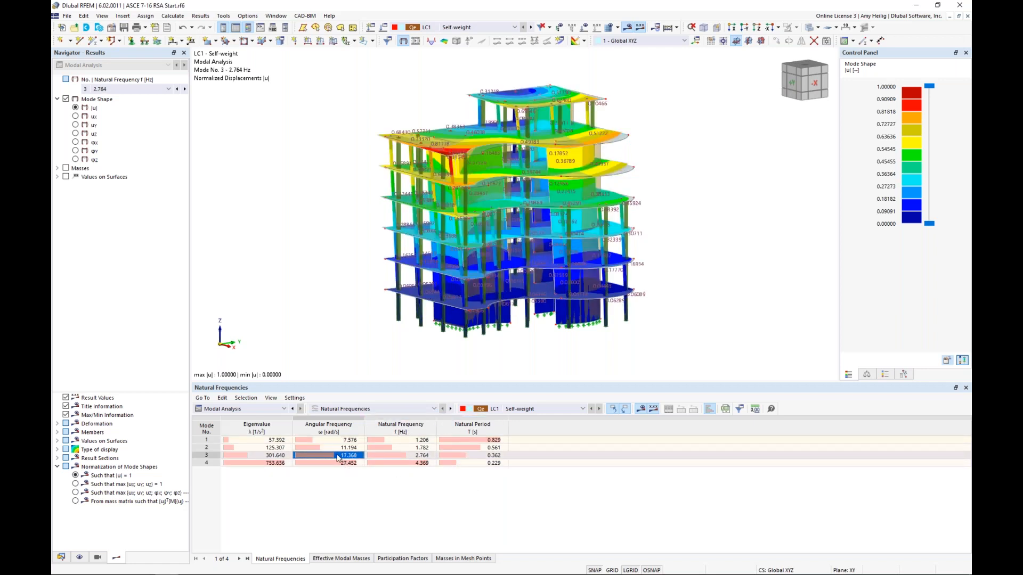
- Check the effective modal masses, and locate points 6, 7, 8 and 10 from the table of masses in mesh points
left_click(331, 559)
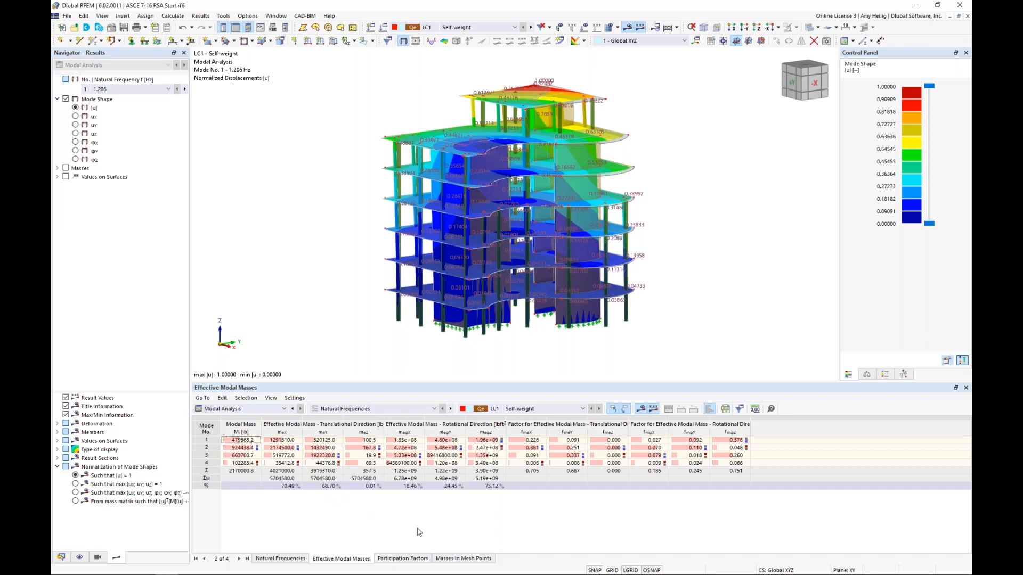
left_click(464, 560)
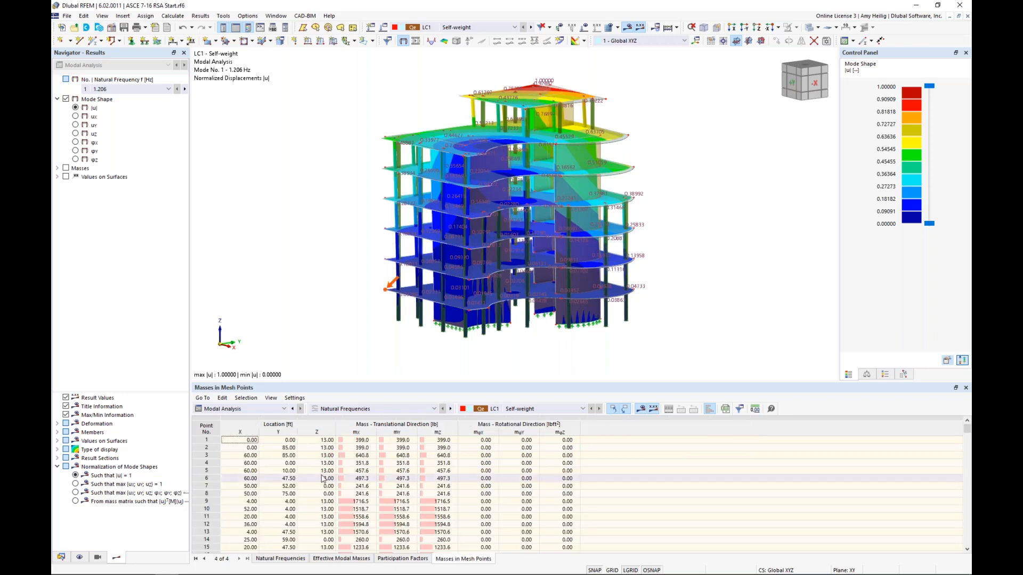
left_click(289, 479)
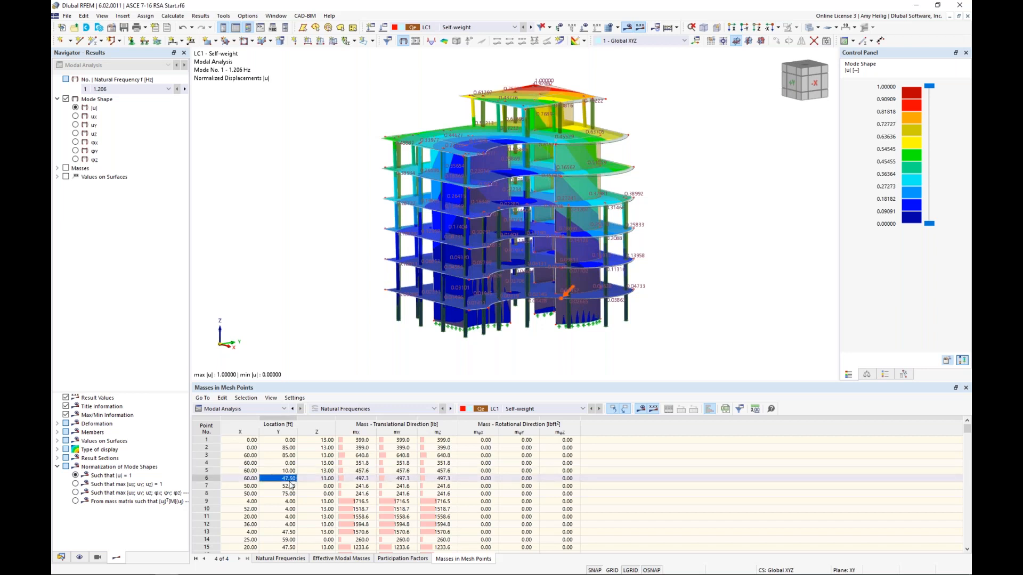
left_click(290, 486)
left_click(290, 494)
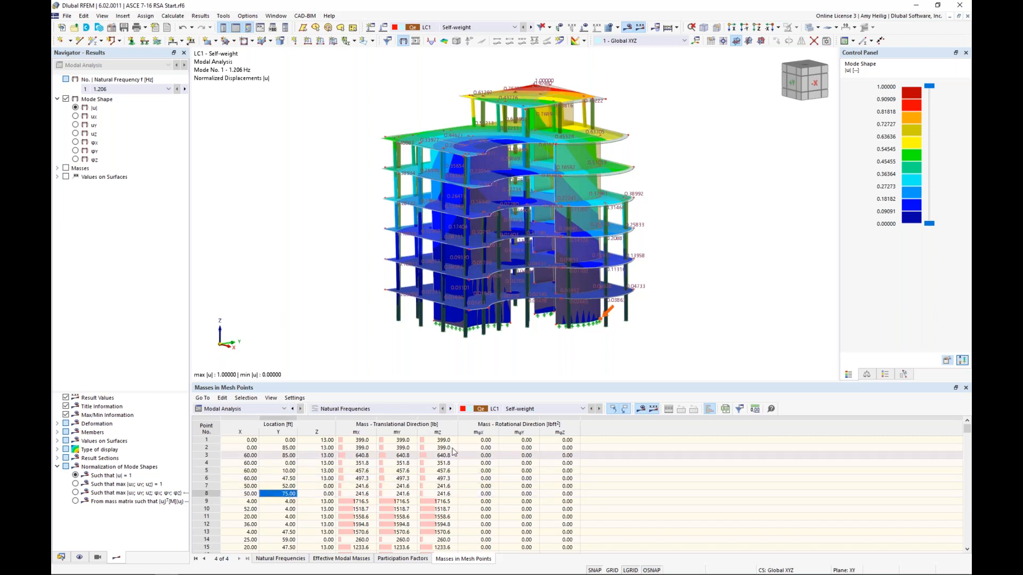
left_click(291, 510)
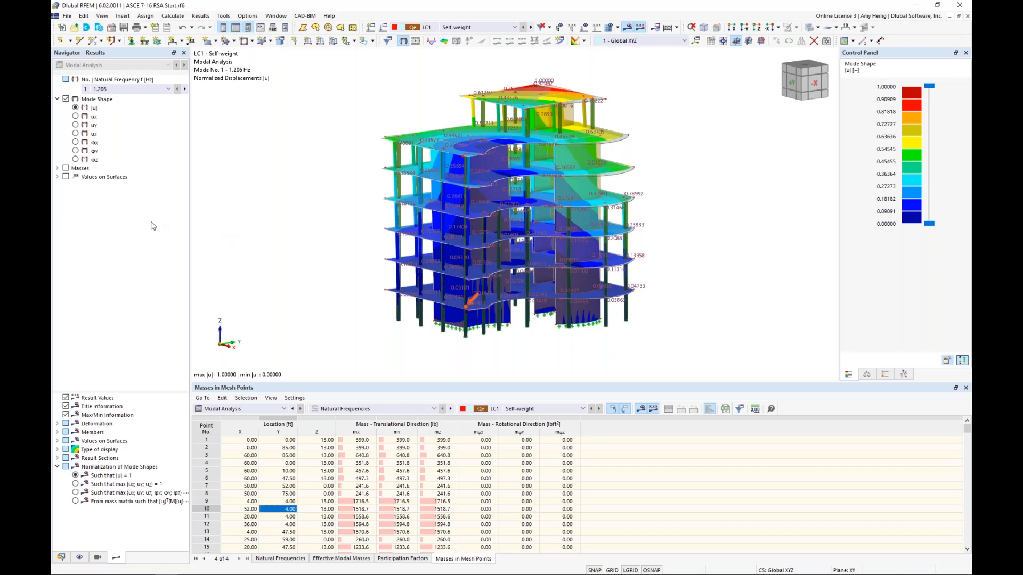
- Display the translational masses mX on the model and look closely at the upper storeys
left_click(57, 168)
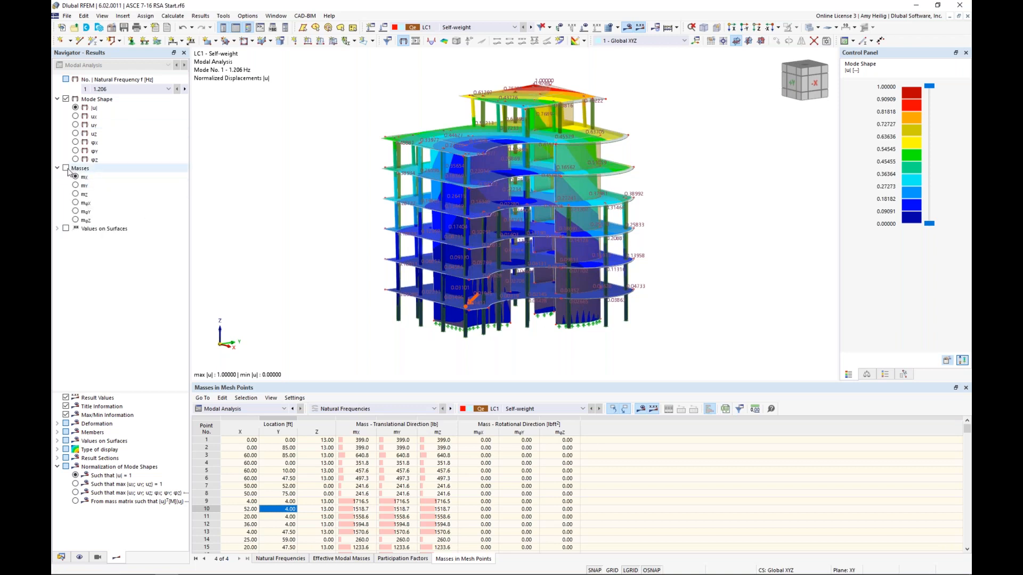
left_click(66, 169)
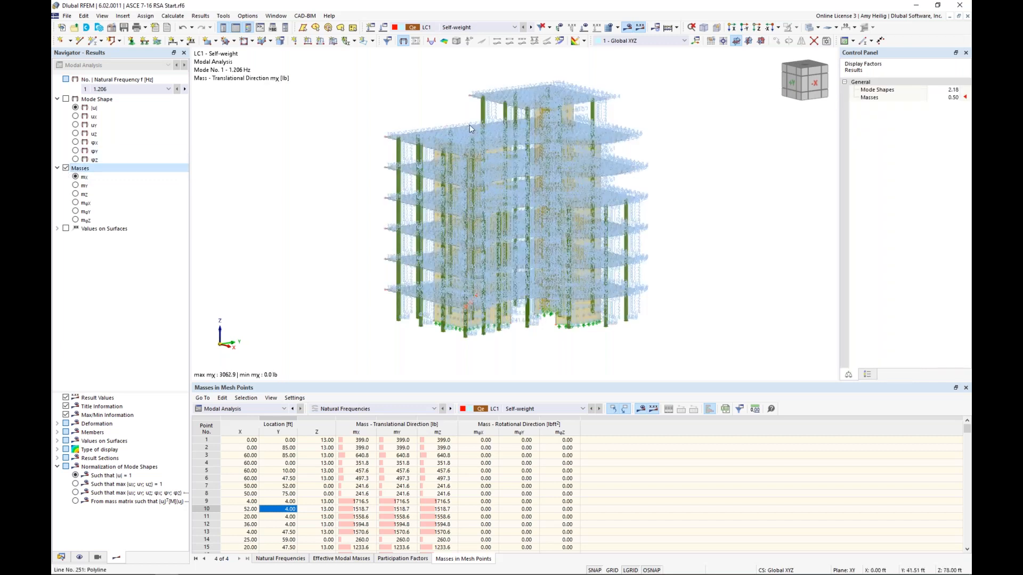
middle_click_drag(469, 125, 468, 135)
scroll(536, 193, "up", 5)
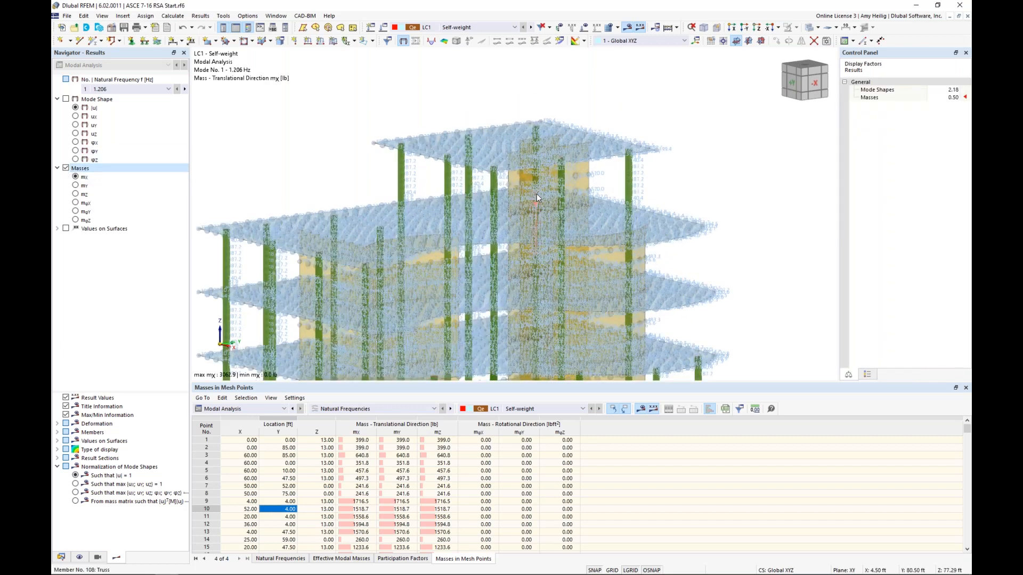
scroll(691, 169, "up", 3)
- Select the top storey's roof slab, columns and core walls, and isolate them with Visibility by Selected Objects
left_click_drag(754, 182, 299, 77)
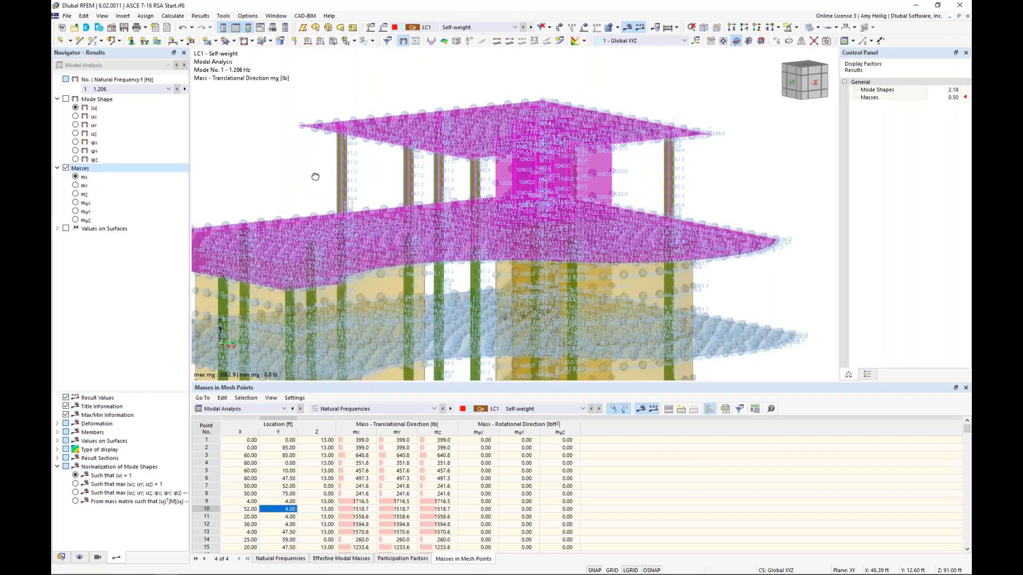
left_click_drag(744, 191, 290, 99)
left_click(797, 28)
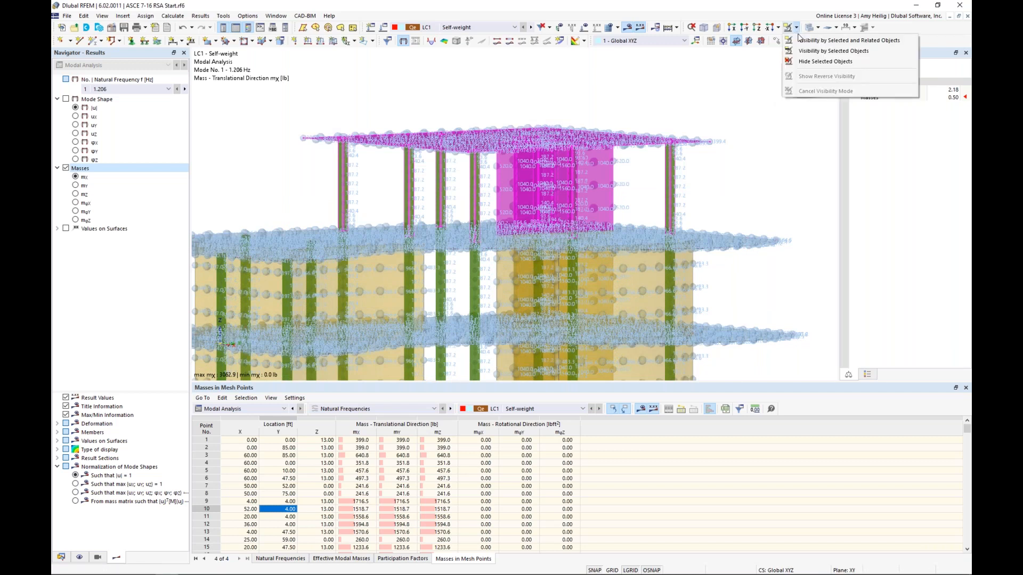
left_click(816, 49)
left_click(817, 28)
left_click(834, 38)
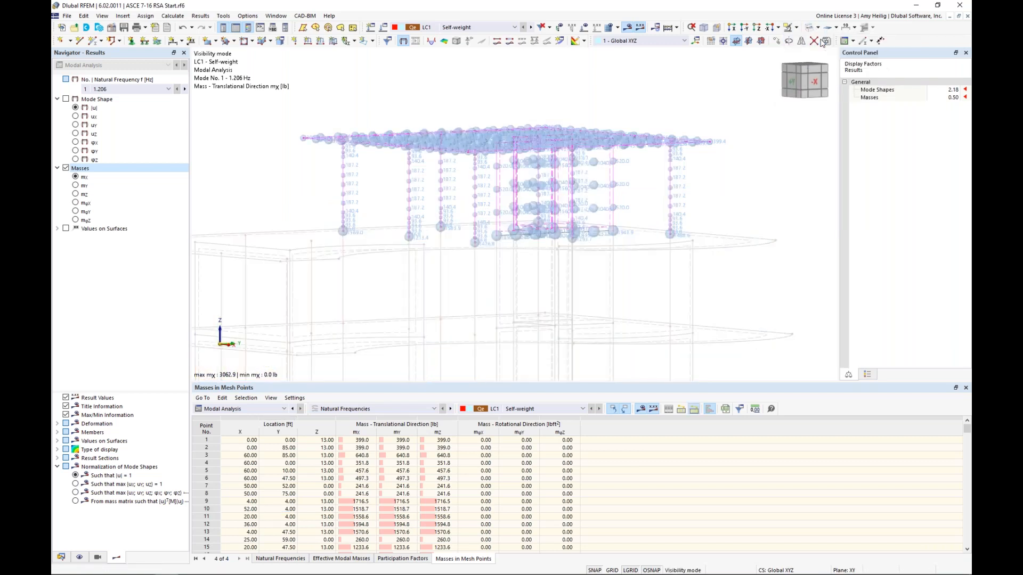
- Examine the translational masses mX on the isolated top storey's roof slab, columns and core walls from several angles
middle_click_drag(391, 198, 421, 198, "ctrl")
scroll(362, 179, "up", 4)
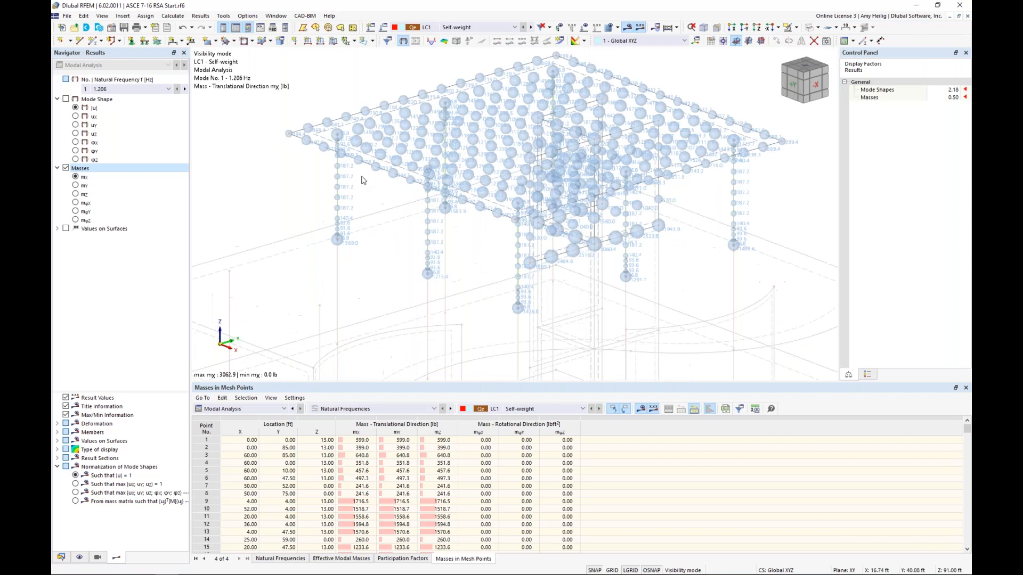
scroll(362, 179, "down", 3)
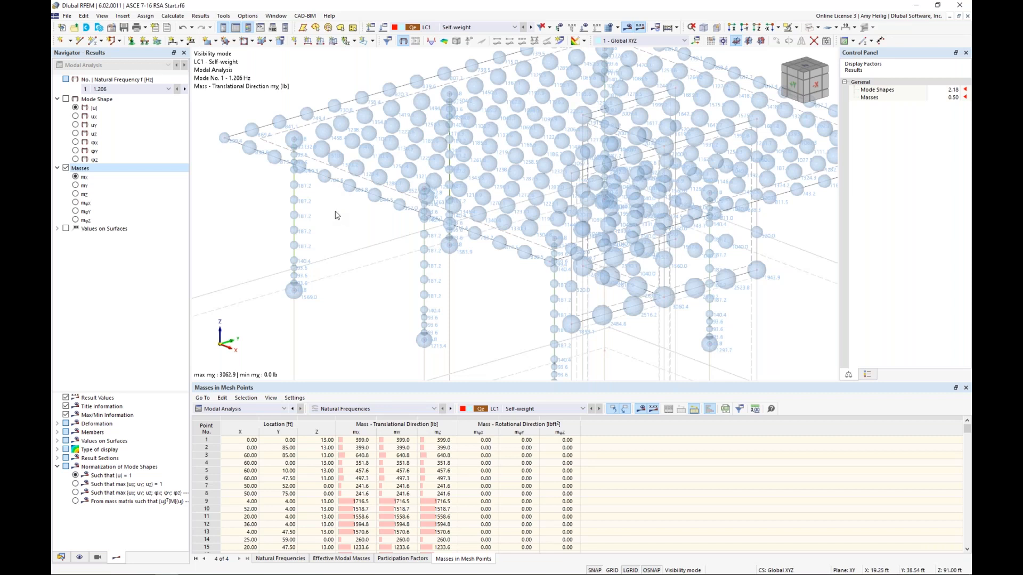
middle_click_drag(456, 263, 448, 256)
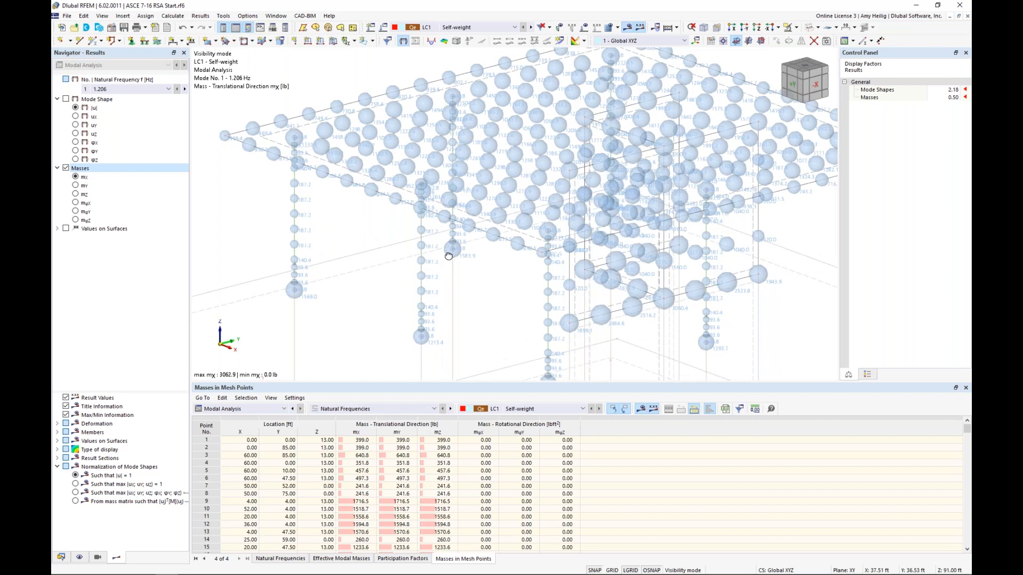
key("ctrl+shift+x")
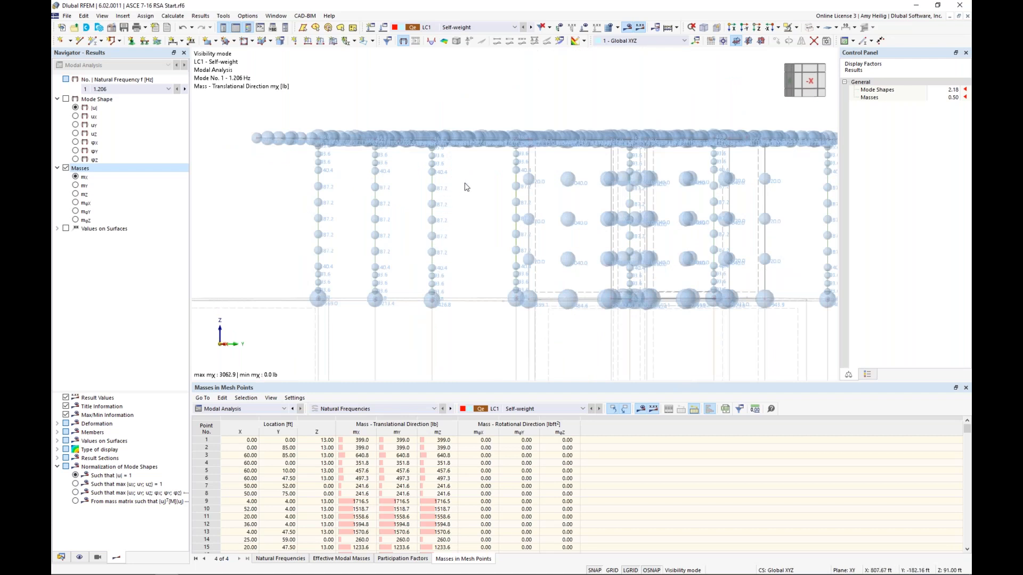
middle_click_drag(468, 183, 338, 113, "ctrl")
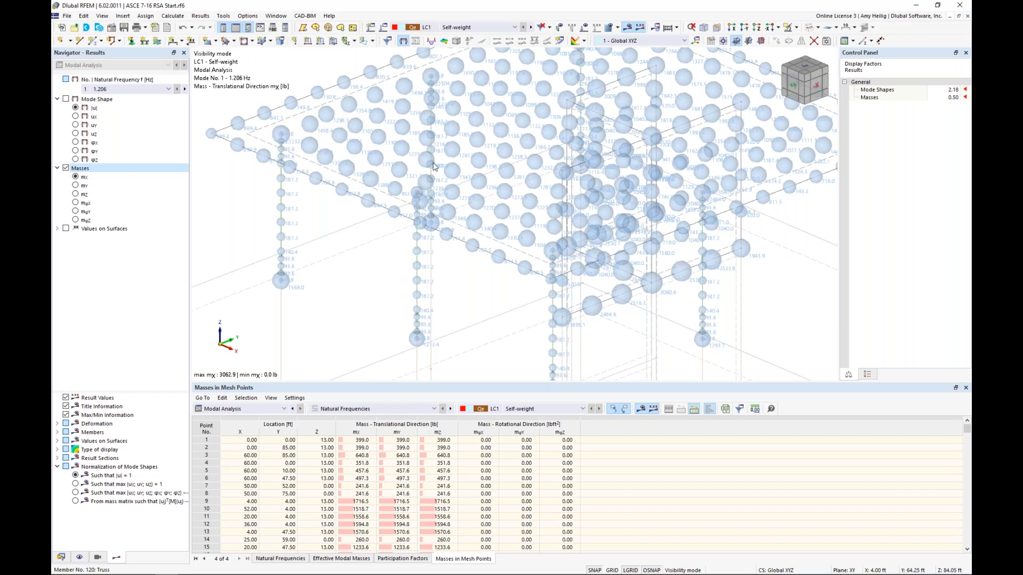
scroll(588, 240, "down", 3)
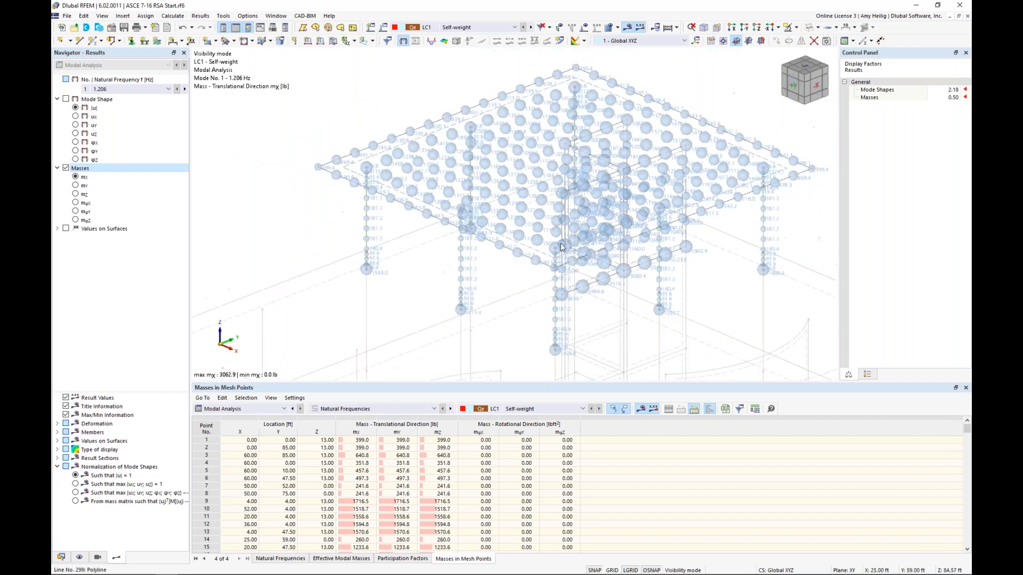
middle_click_drag(503, 288, 491, 277, "ctrl")
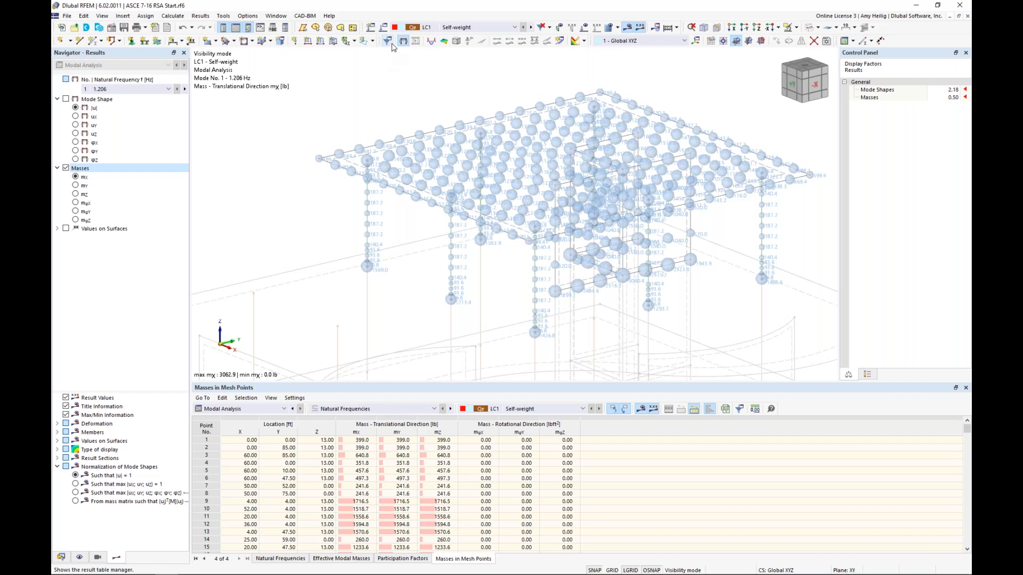
- In modal analysis settings MOS1 of load case LC1 Self-weight, set the neglect masses option to User-Defined
left_click(384, 28)
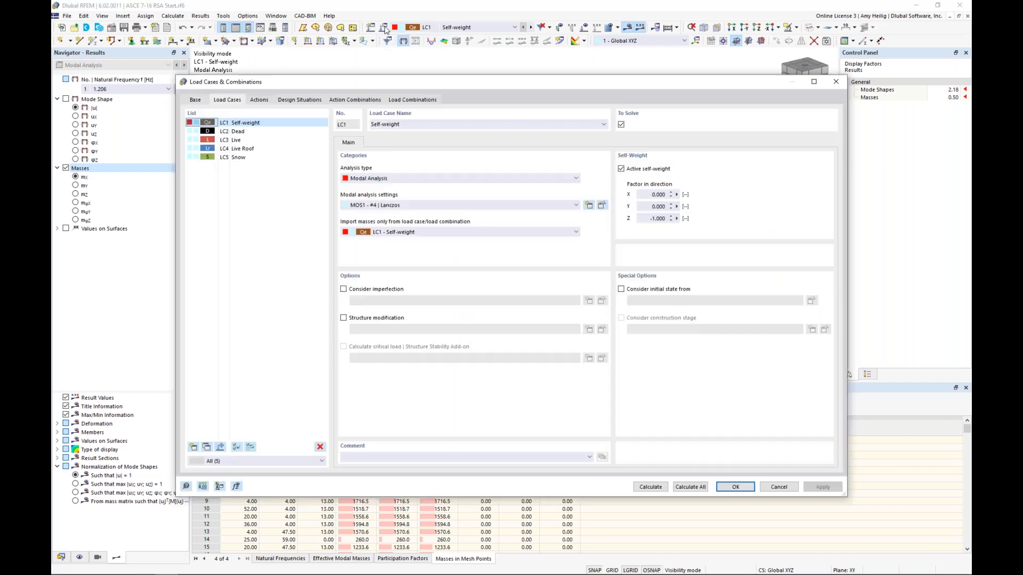
left_click(602, 206)
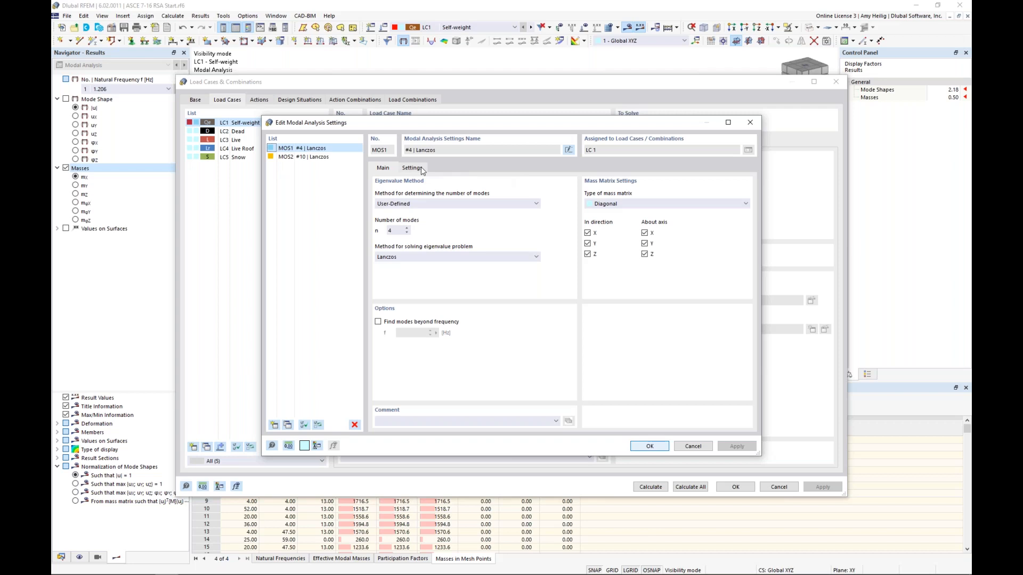
left_click(412, 168)
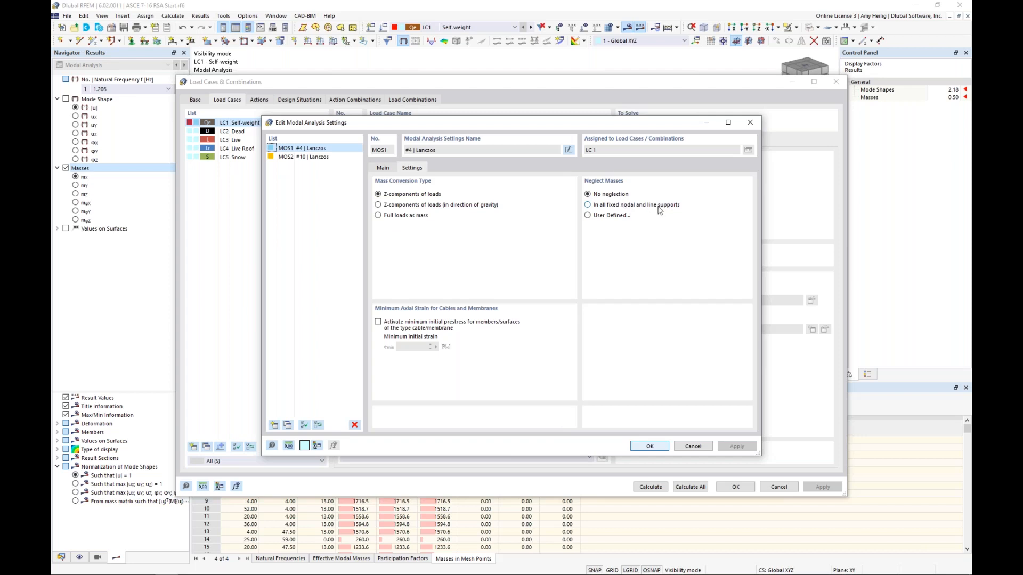
left_click(588, 216)
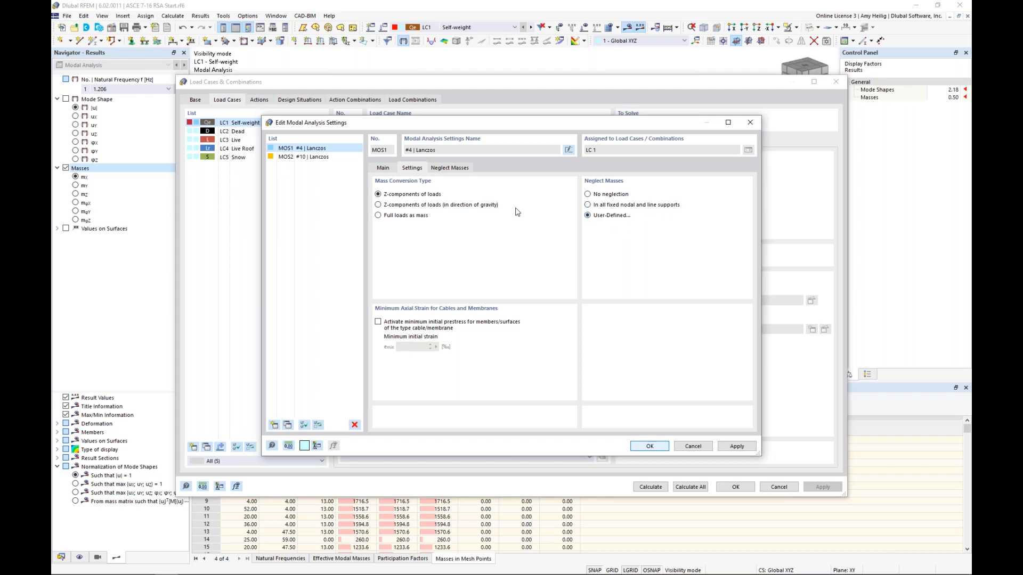
- Neglect the masses of the roof slab, surface 53, in all directions and about all axes, and accept the load case changes
left_click(462, 170)
left_click(453, 209)
left_click(473, 211)
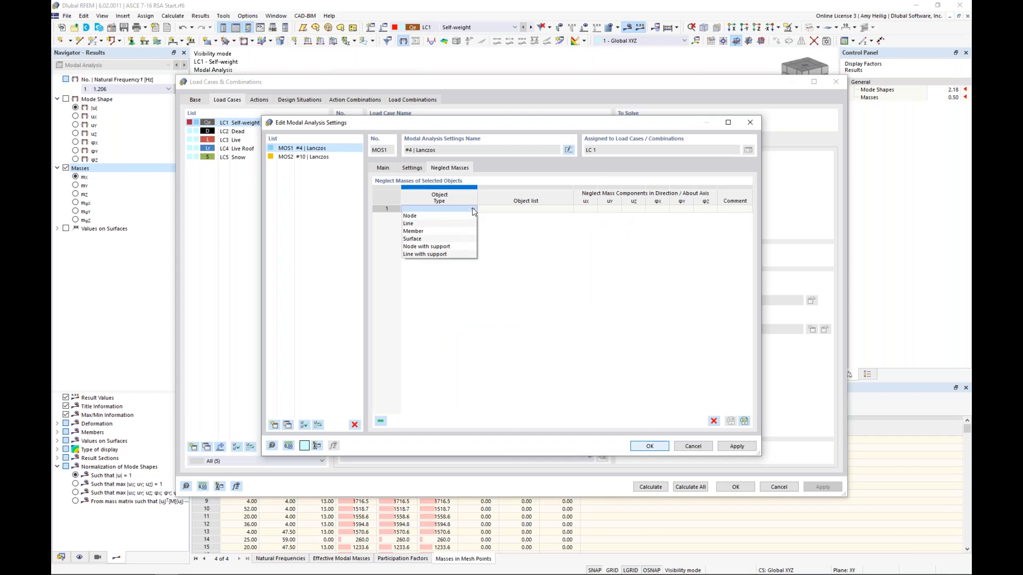
left_click(460, 239)
left_click(563, 210)
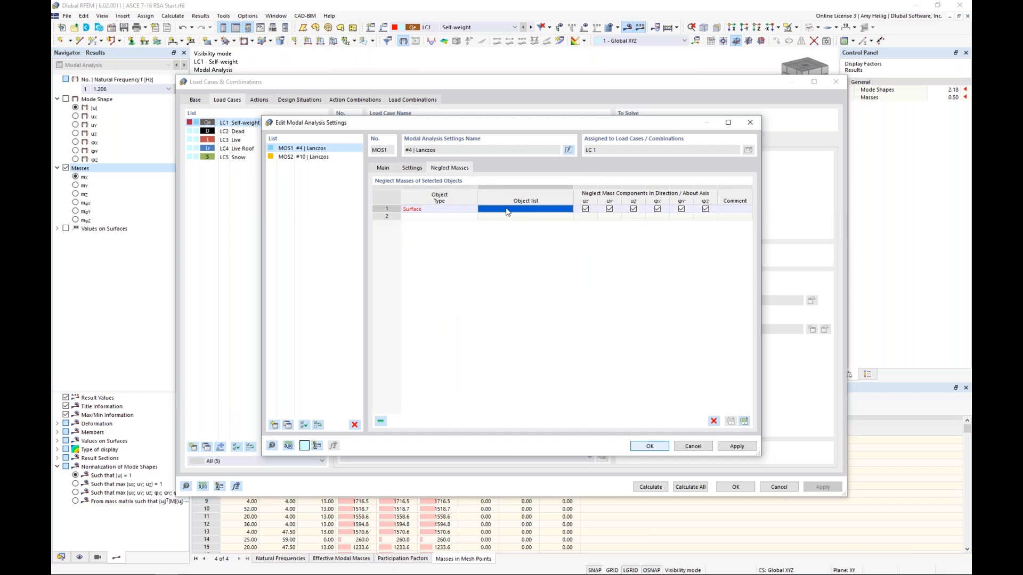
left_click(569, 209)
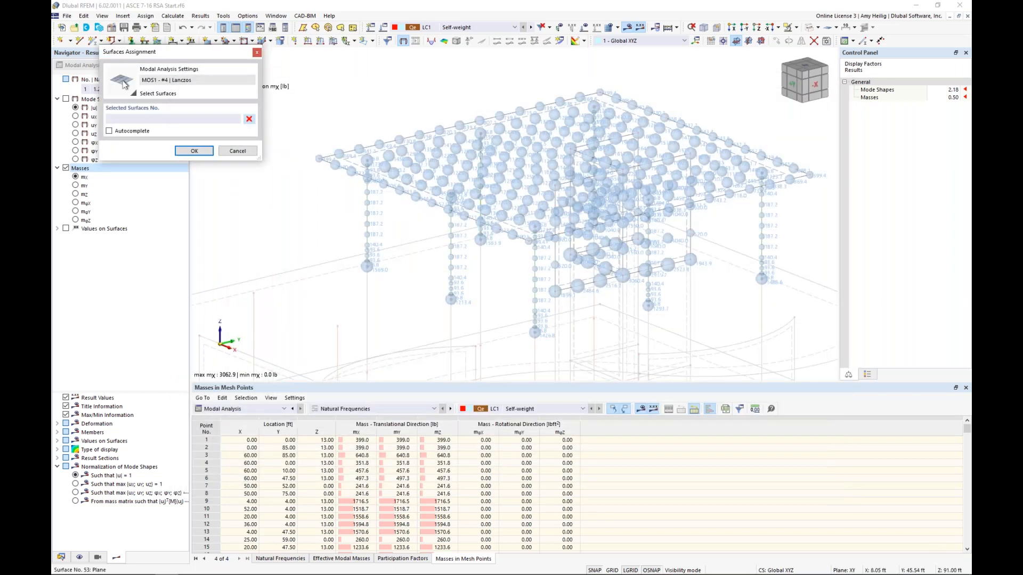
left_click(374, 176)
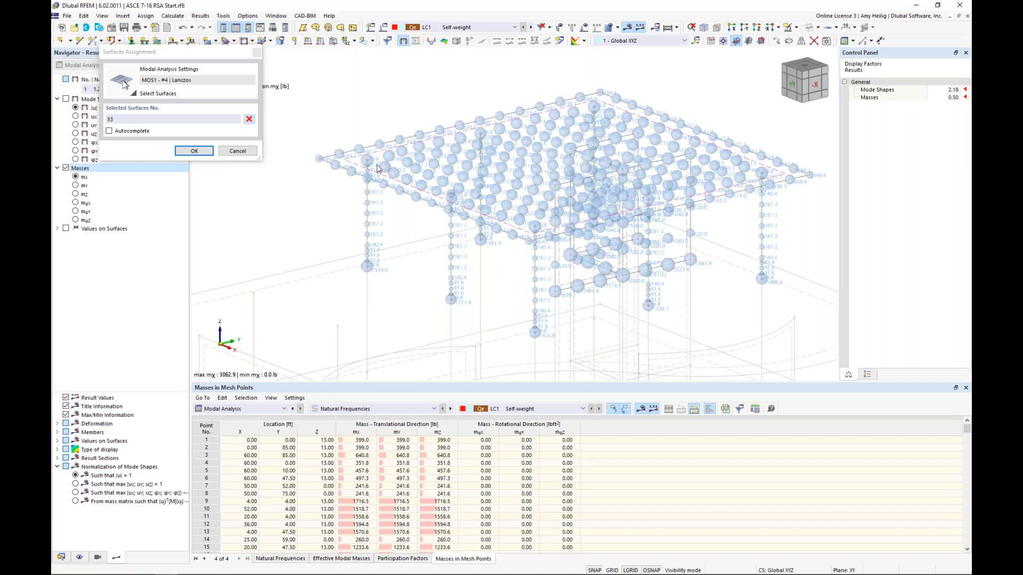
left_click(195, 151)
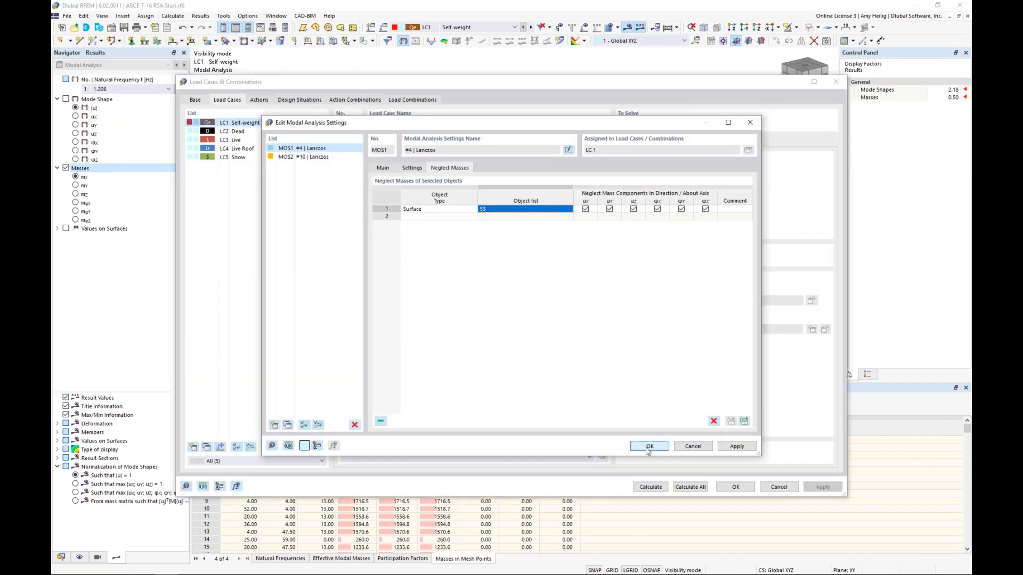
left_click(649, 448)
left_click(551, 333)
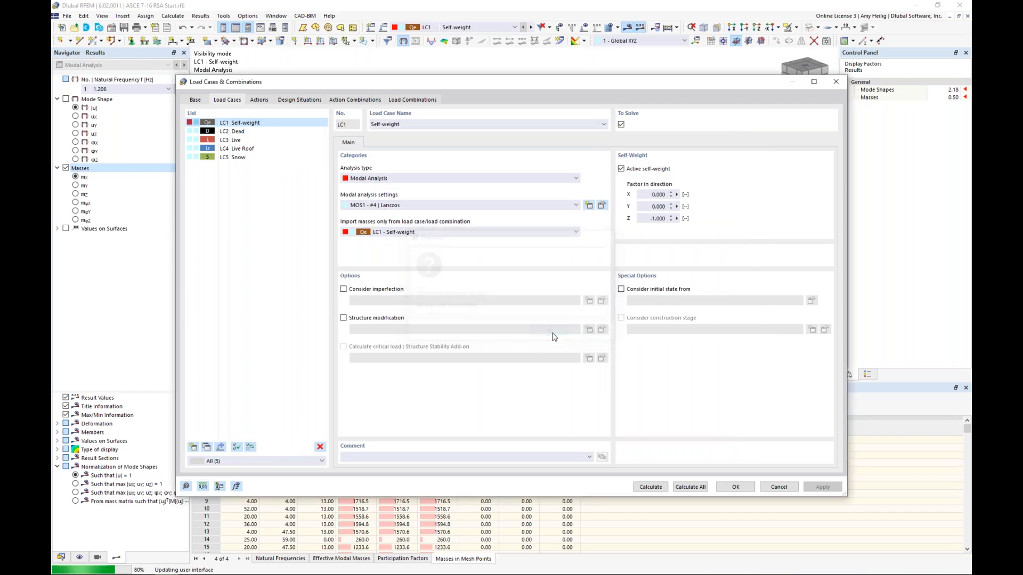
left_click(730, 487)
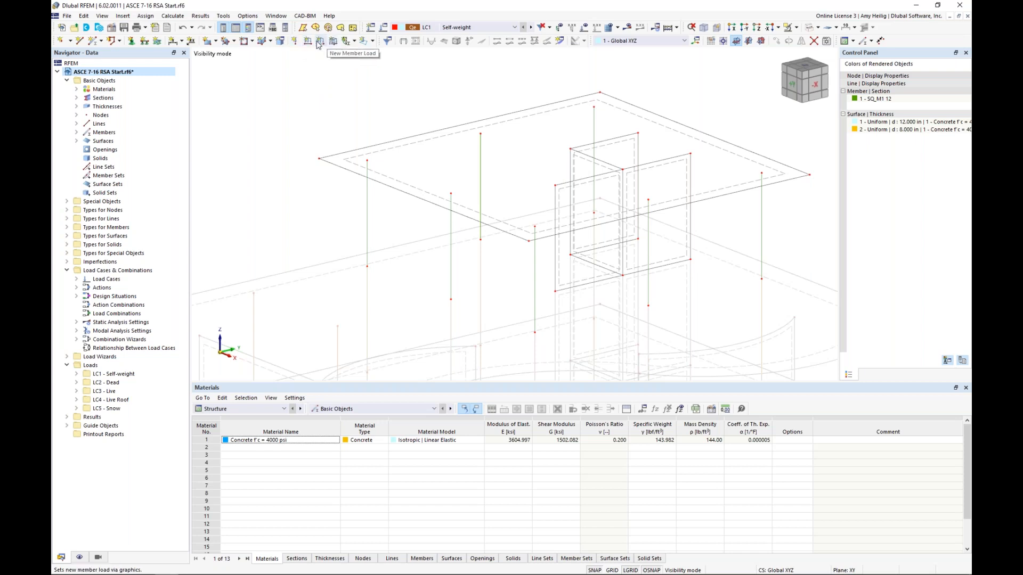
- Add a nodal load of type Mass with M = 2000 lb in LC1 at the roof slab's outer corner node 409
left_click(295, 42)
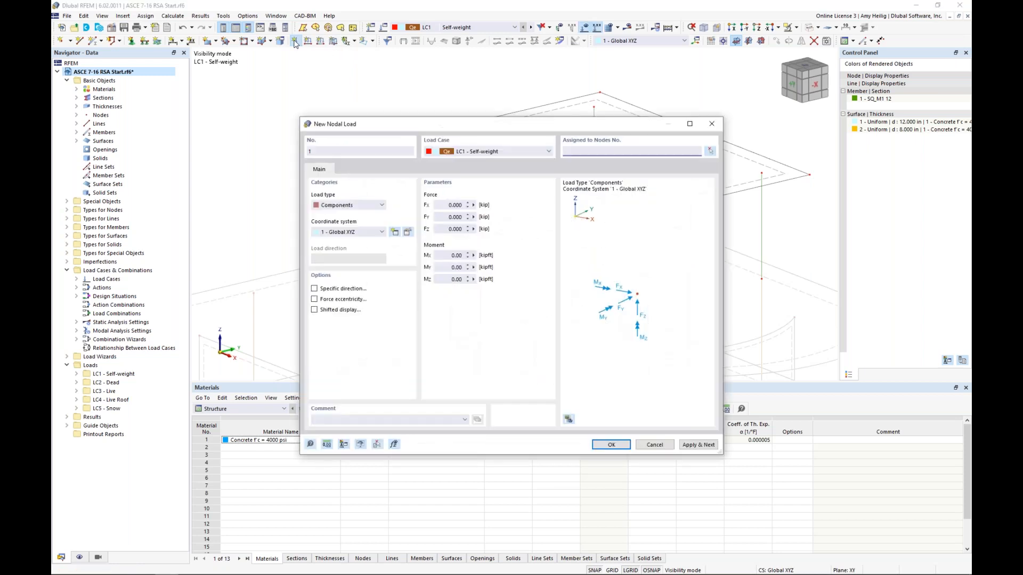
left_click(378, 208)
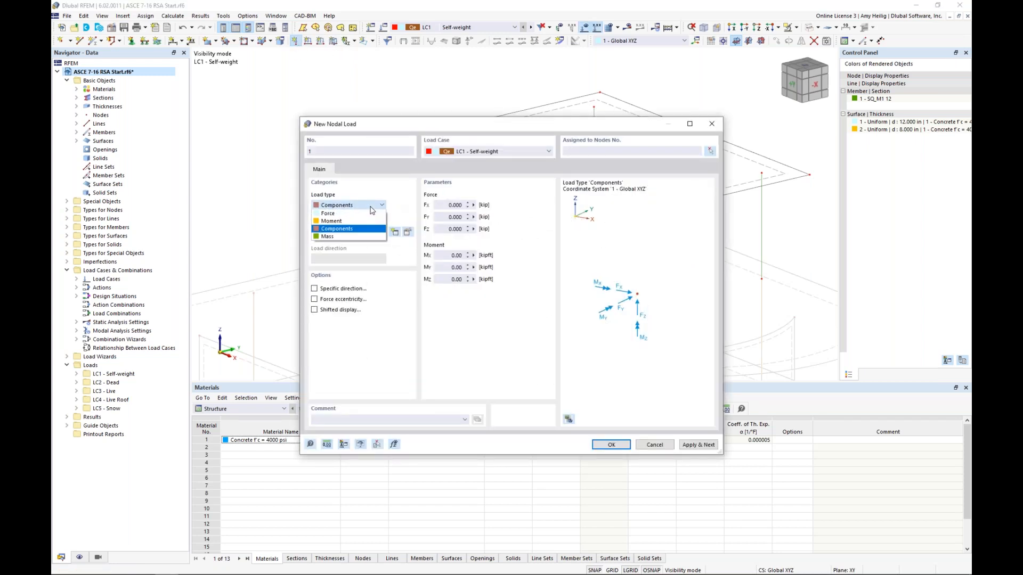
left_click(350, 237)
left_click(450, 205)
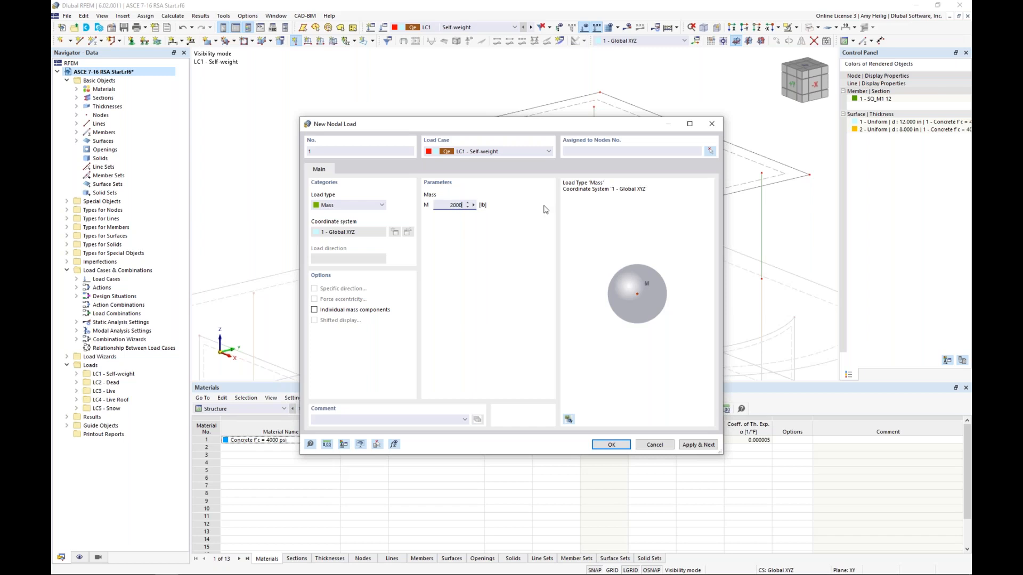
left_click(711, 151)
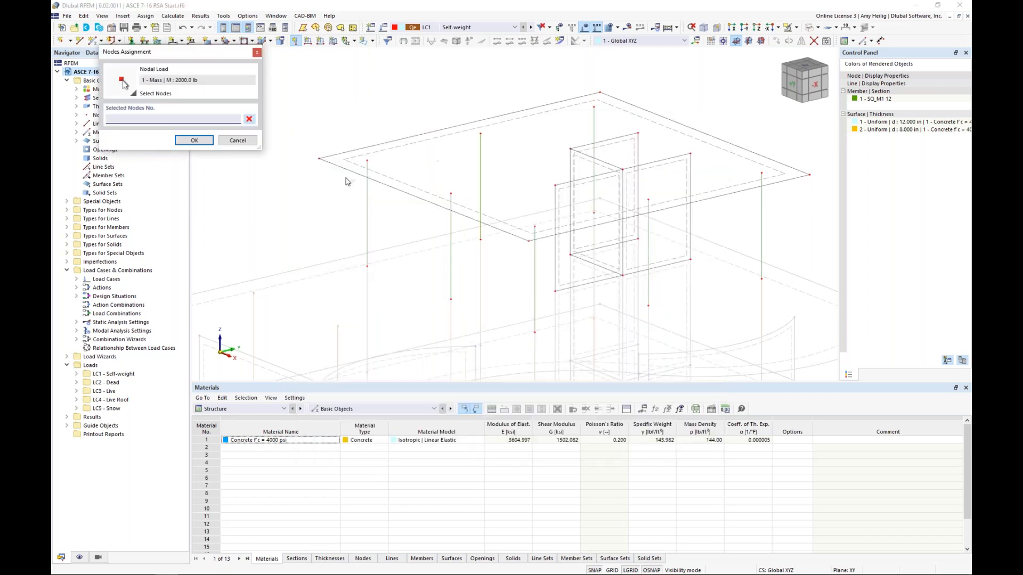
left_click(319, 159)
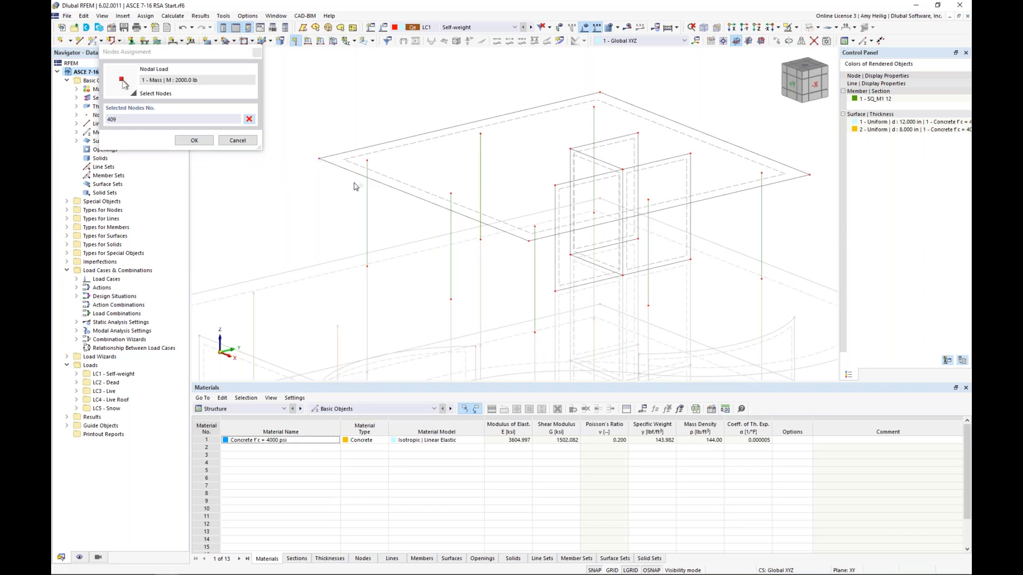
left_click(193, 141)
left_click(610, 445)
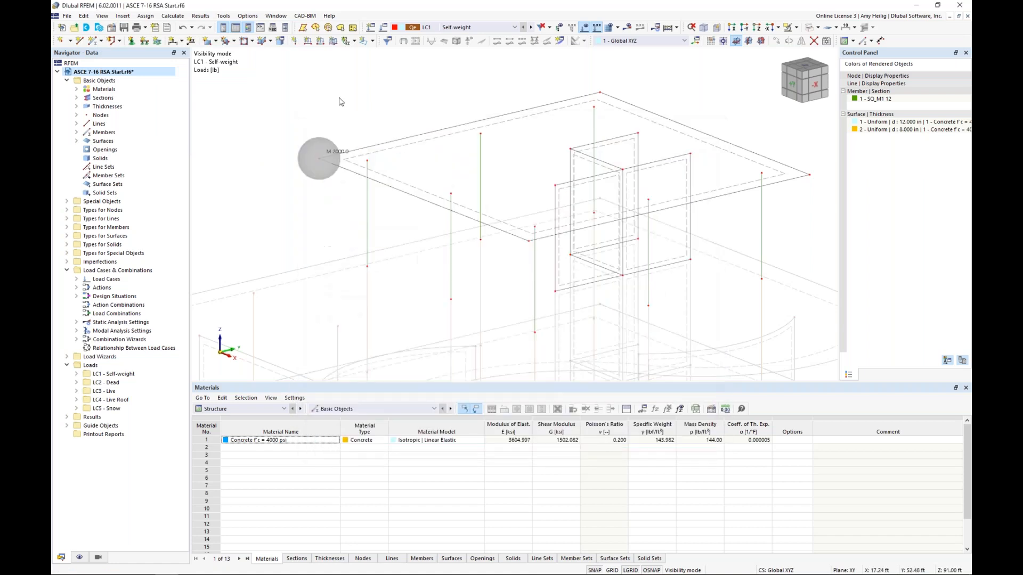
- Recalculate the modal analysis of LC1 Self-weight with the added corner mass and neglected roof slab masses
middle_click_drag(369, 157, 411, 164)
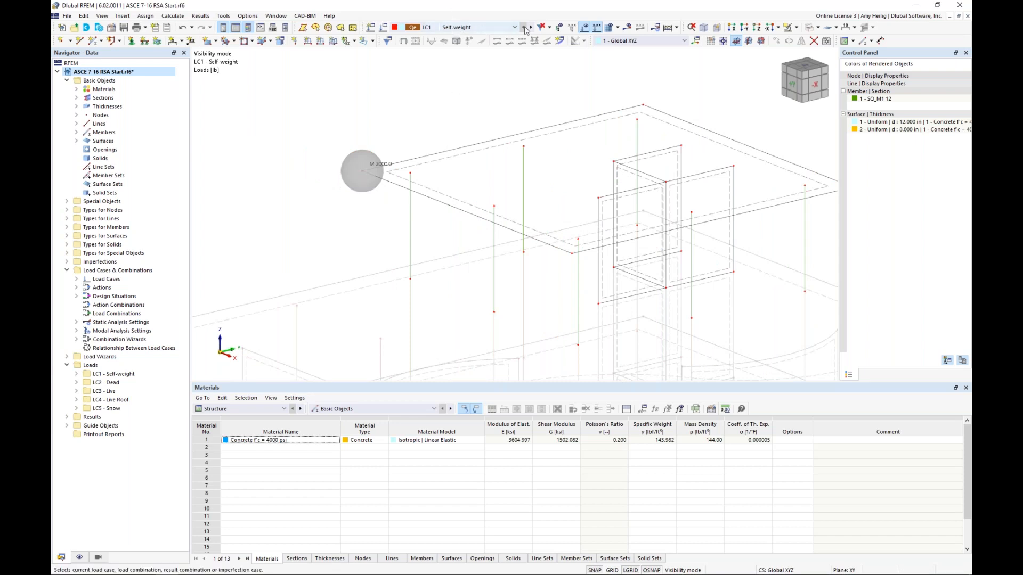
left_click(628, 30)
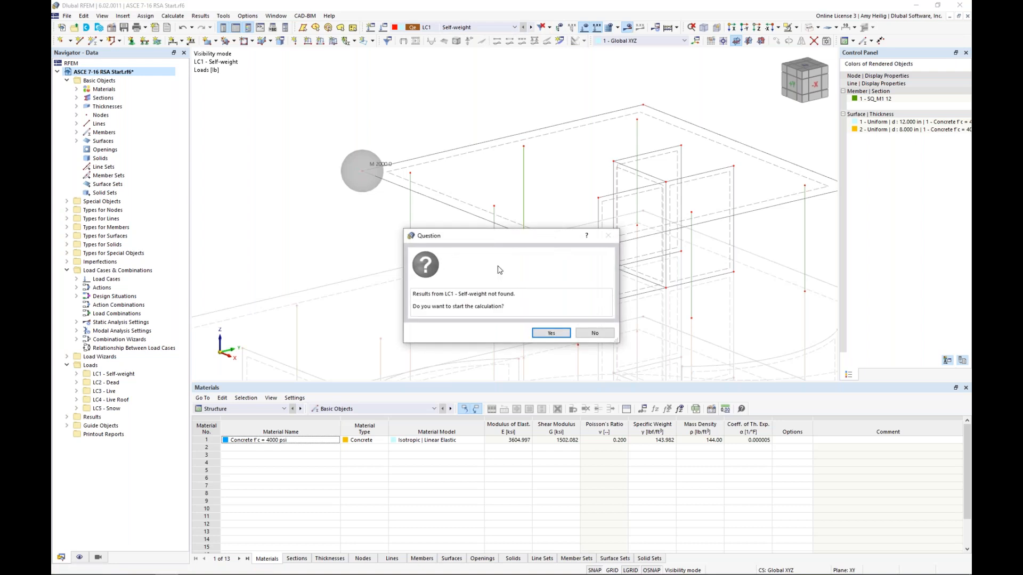
left_click(548, 333)
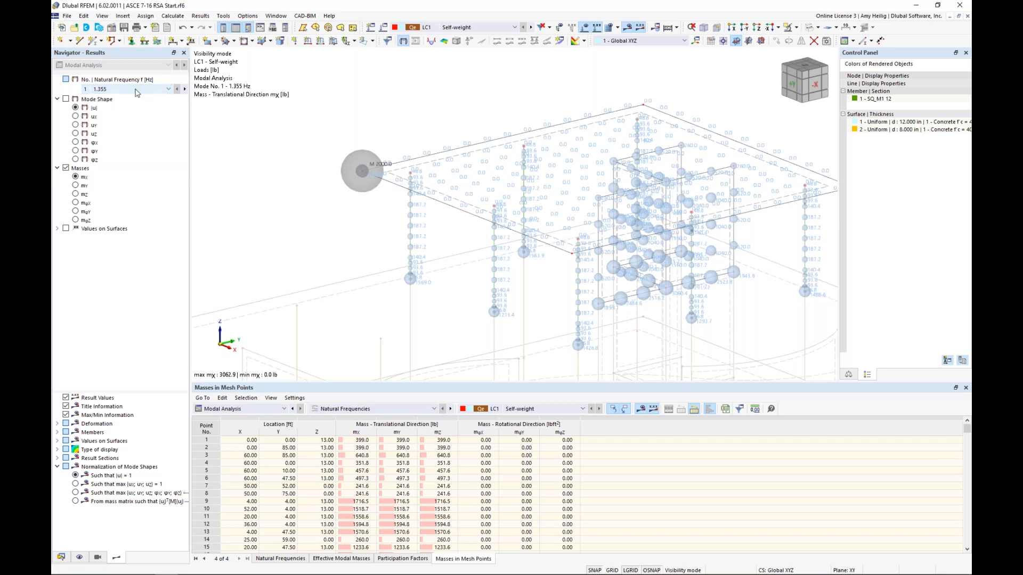
- Check the masses mX across the roof slab, and hide the load display to inspect the mass at its corner node
scroll(482, 171, "up", 5)
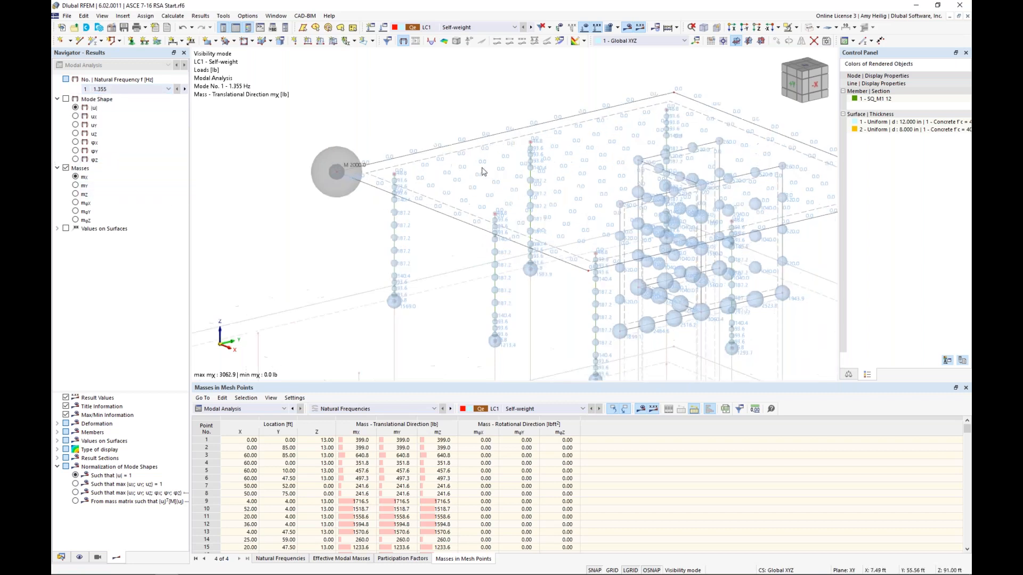
scroll(482, 172, "up", 1)
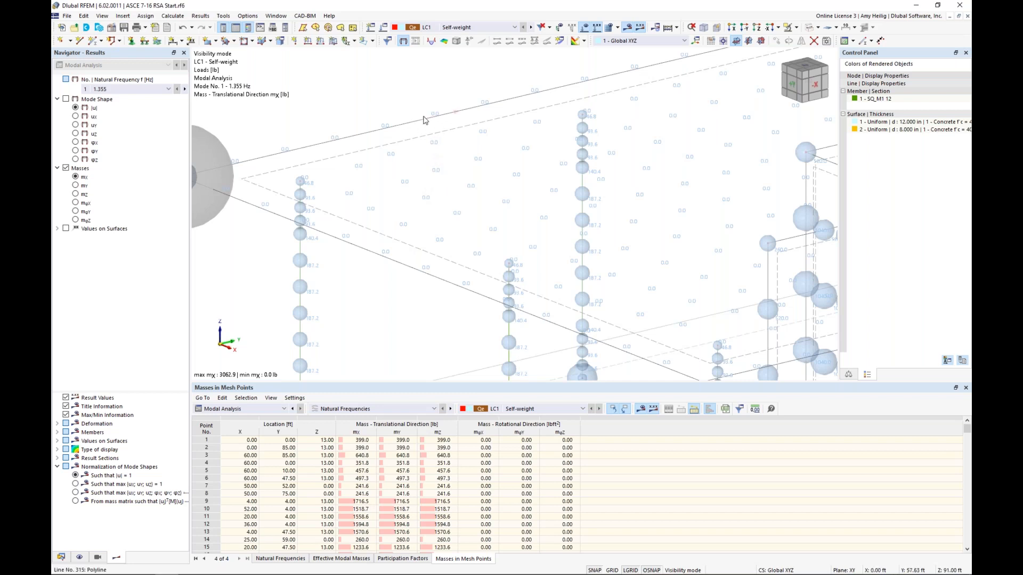
scroll(478, 216, "down", 2)
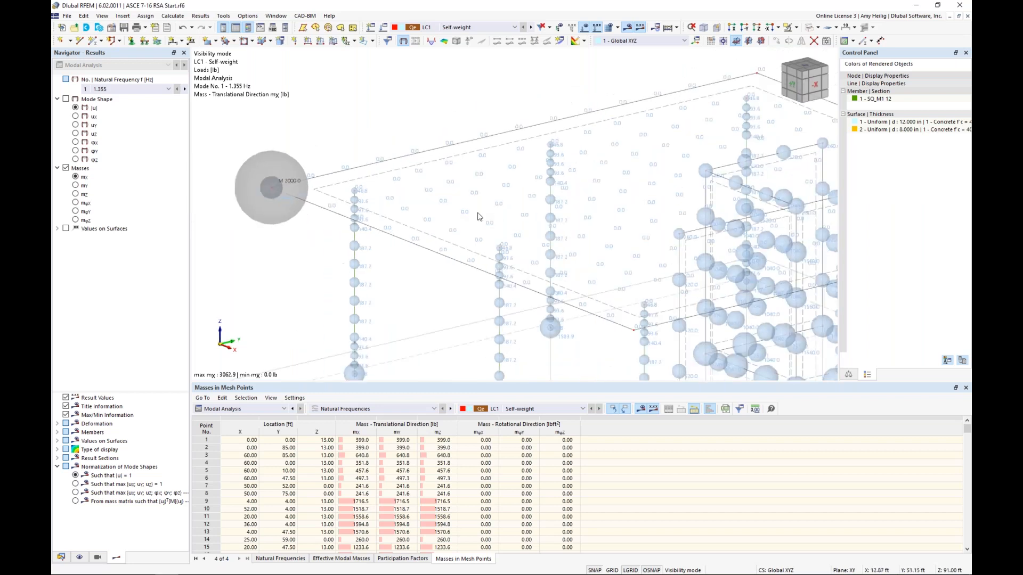
left_click(584, 28)
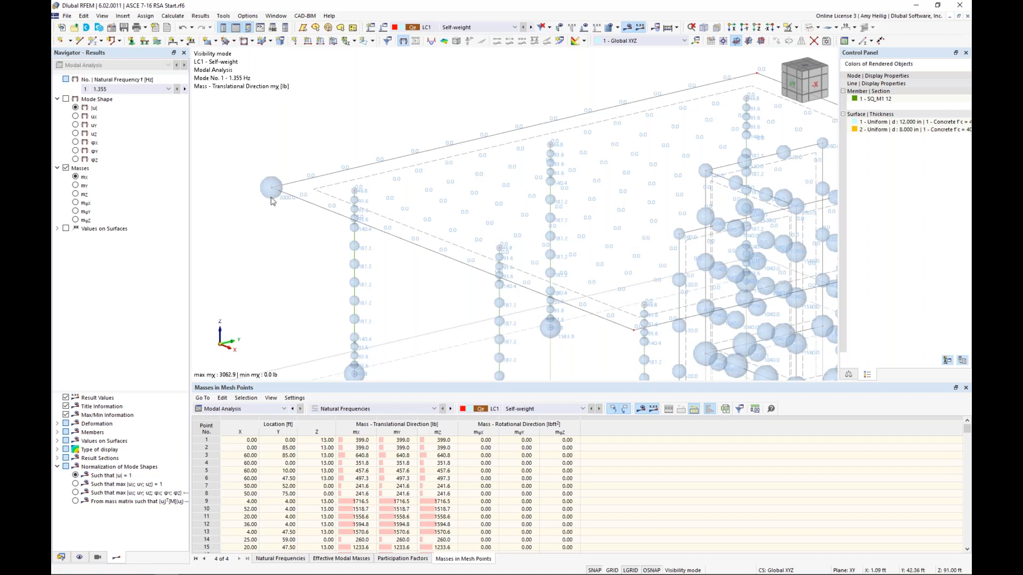
middle_click_drag(311, 213, 402, 229)
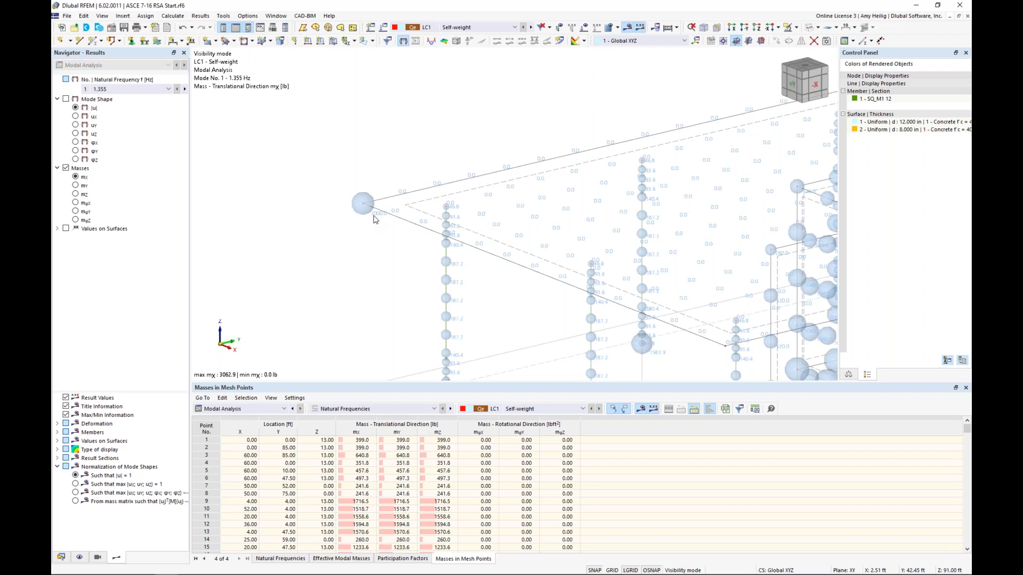
- Show the loads again and delete the nodal mass at the roof slab's corner node, accepting the deletion of results
left_click(584, 28)
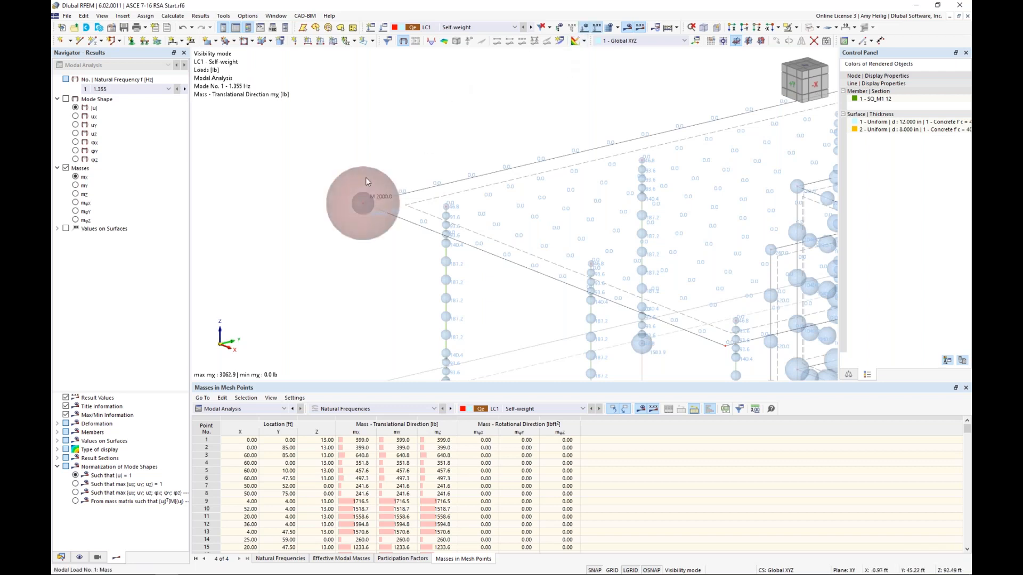
left_click(365, 181)
key("Delete")
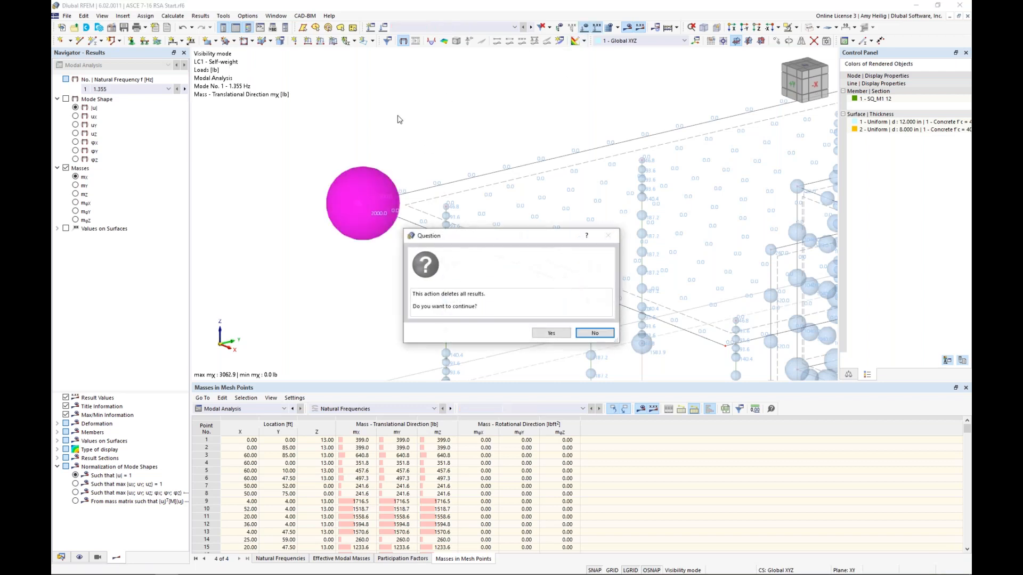
left_click(551, 334)
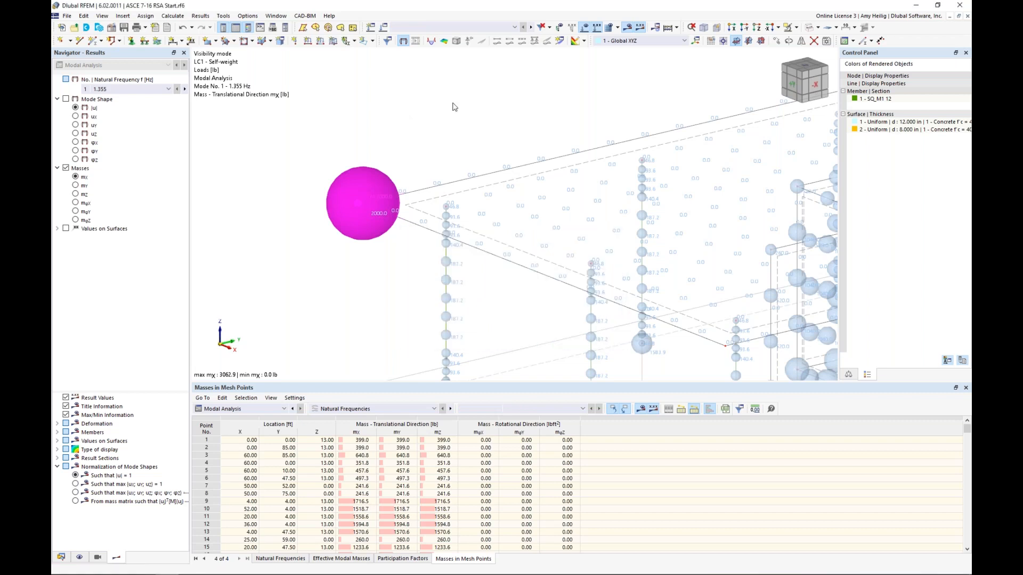
- Cancel the visibility mode so the whole building is displayed, and clear the object selection
left_click(818, 28)
left_click(816, 60)
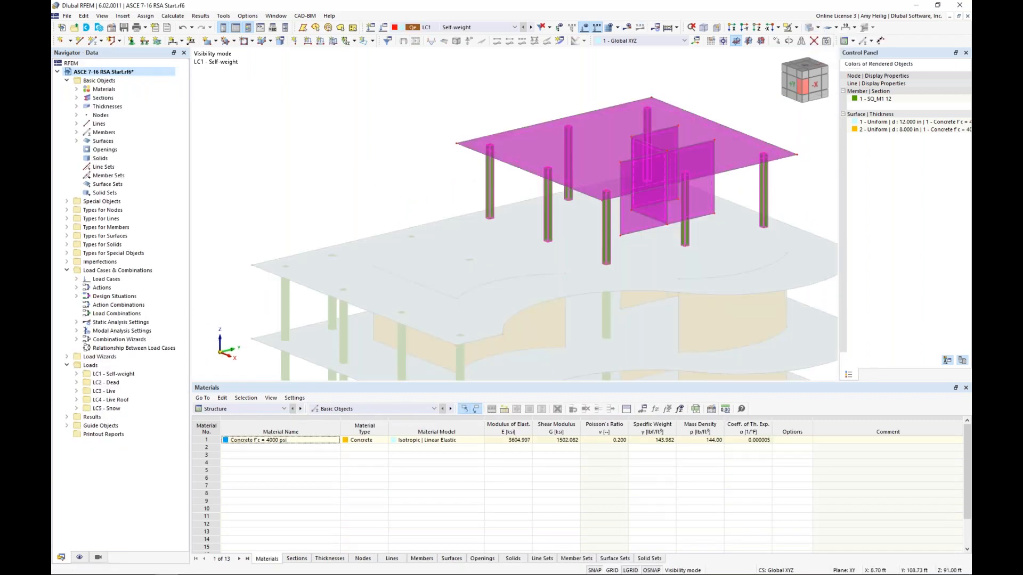
left_click(796, 27)
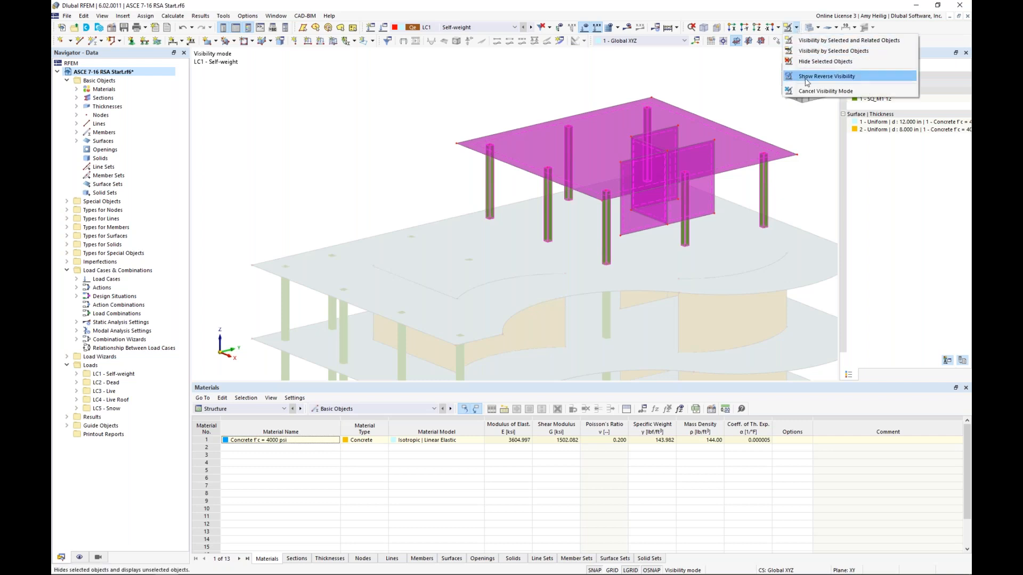
left_click(825, 91)
scroll(621, 91, "down", 3)
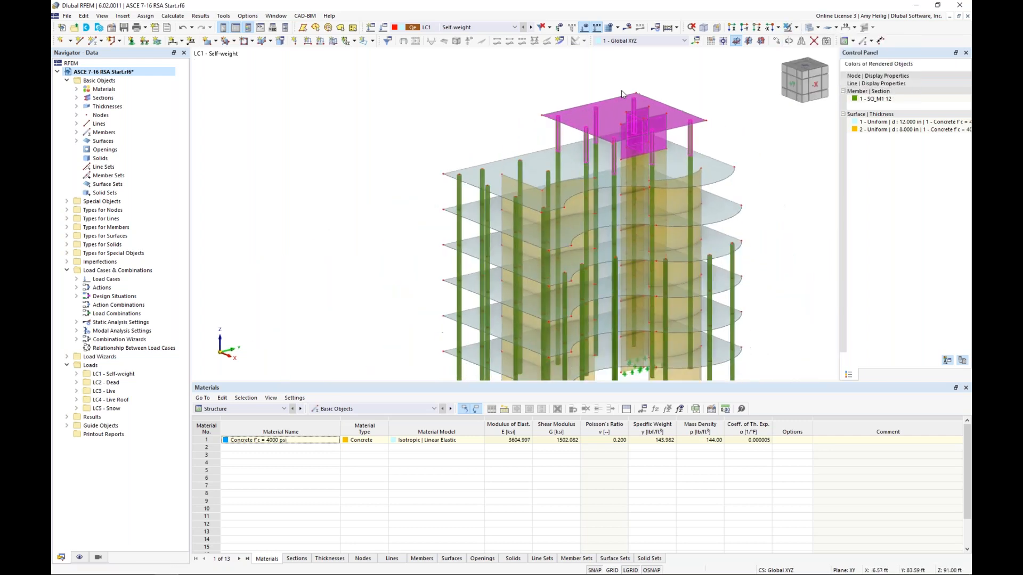
scroll(653, 152, "down", 2)
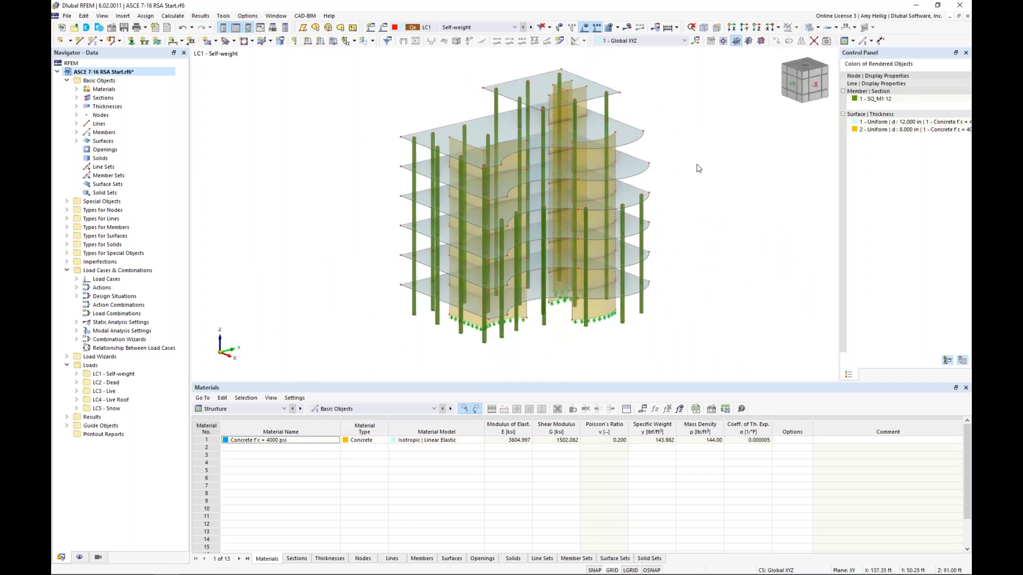
middle_click_drag(691, 167, 658, 188)
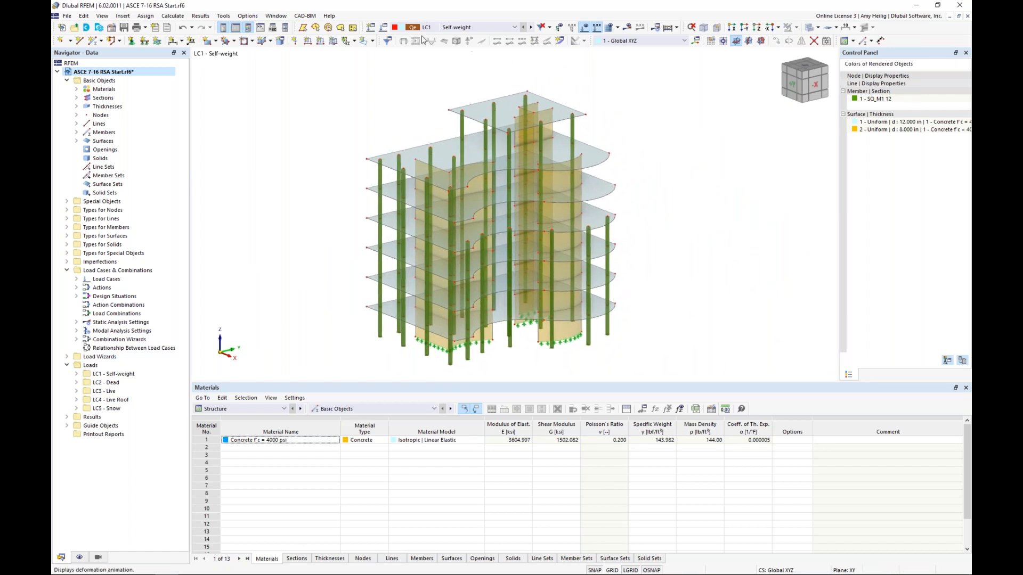
- Set load case LC1 Self-weight to Static Analysis with the action category Dead load
left_click(385, 29)
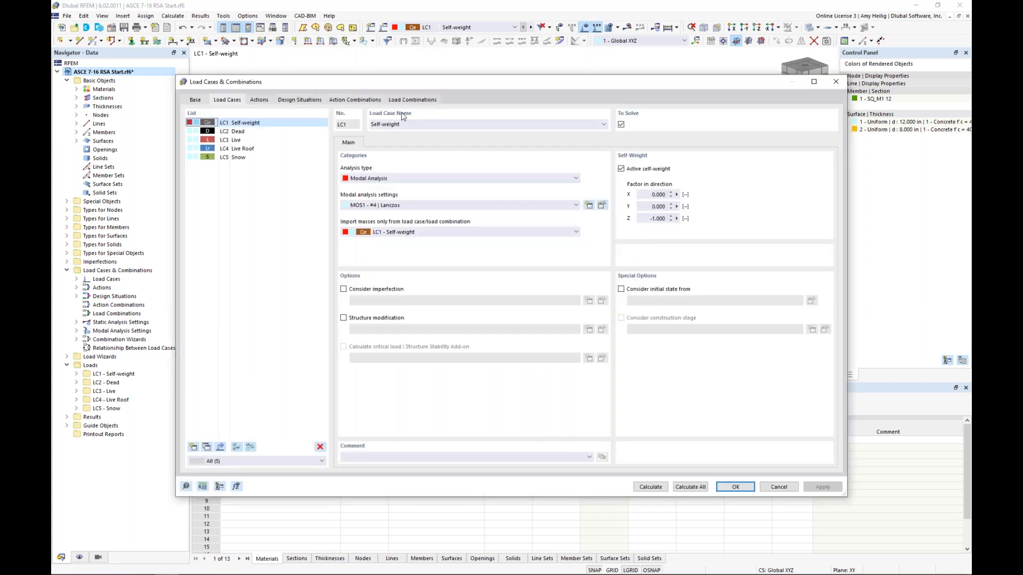
left_click(381, 179)
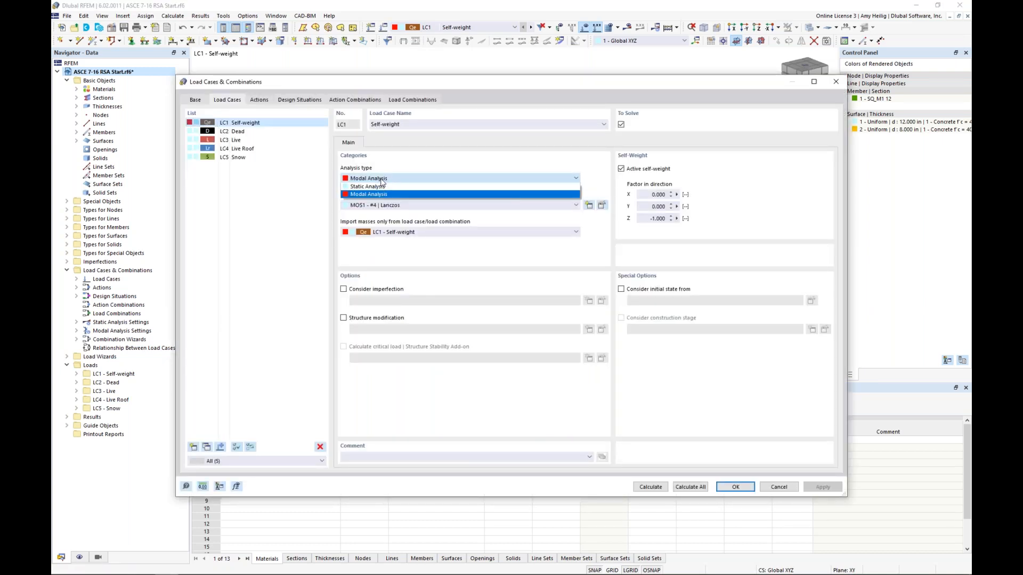
left_click(380, 187)
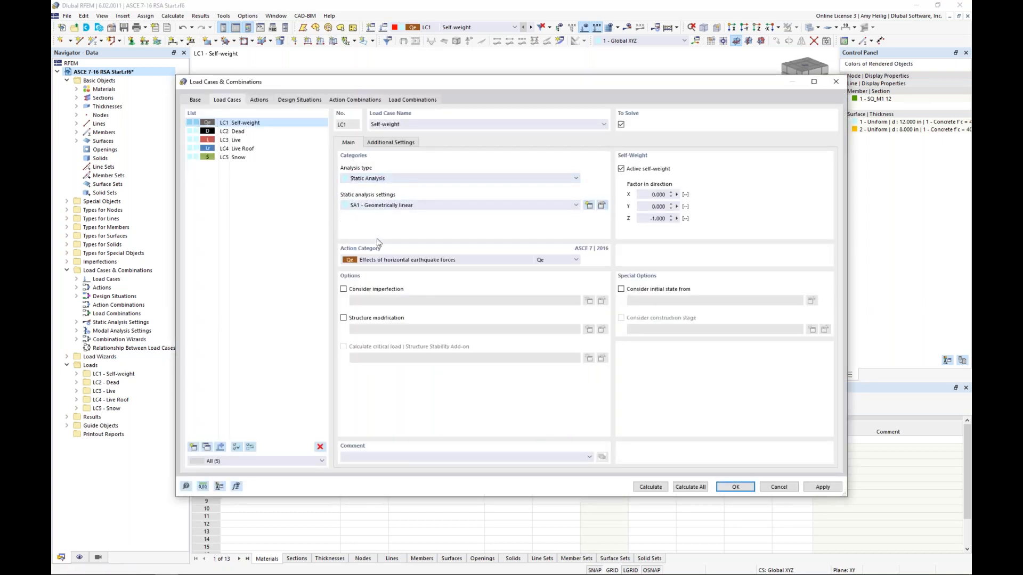
left_click(378, 261)
left_click(381, 269)
left_click(588, 332)
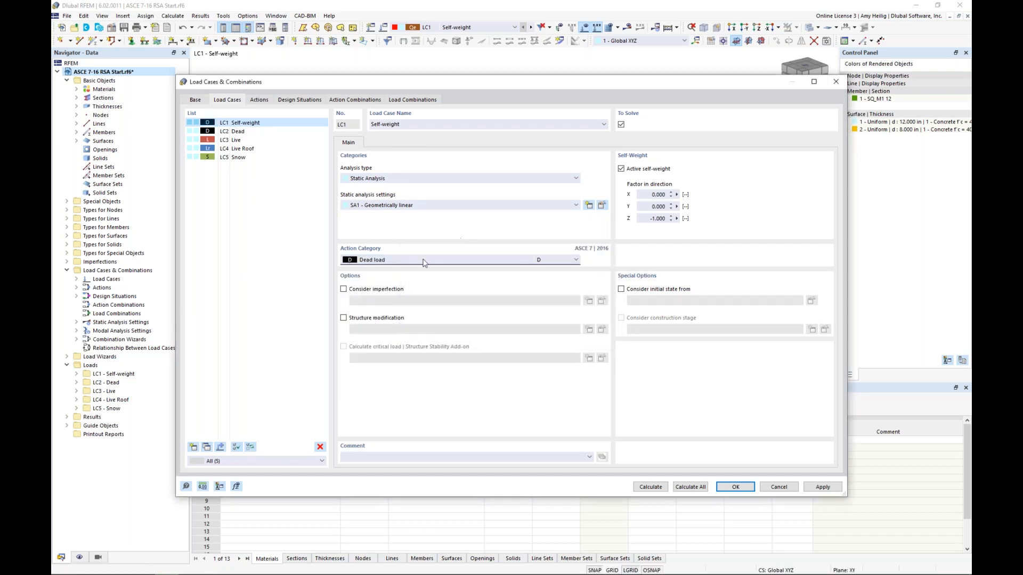
- Create load case LC6 named "Modal Anlaysis" with the analysis type Modal Analysis
left_click(193, 449)
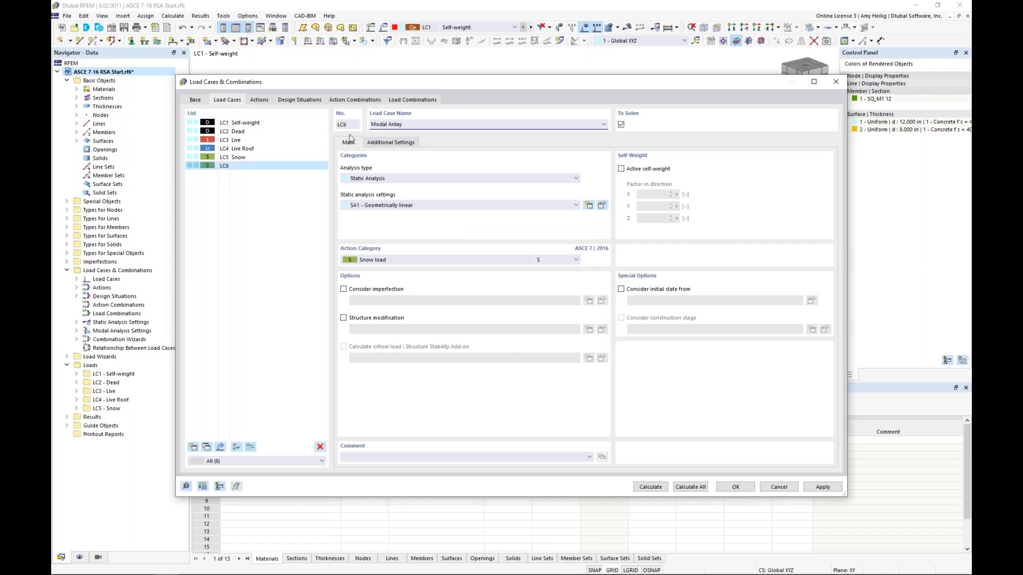
left_click(372, 179)
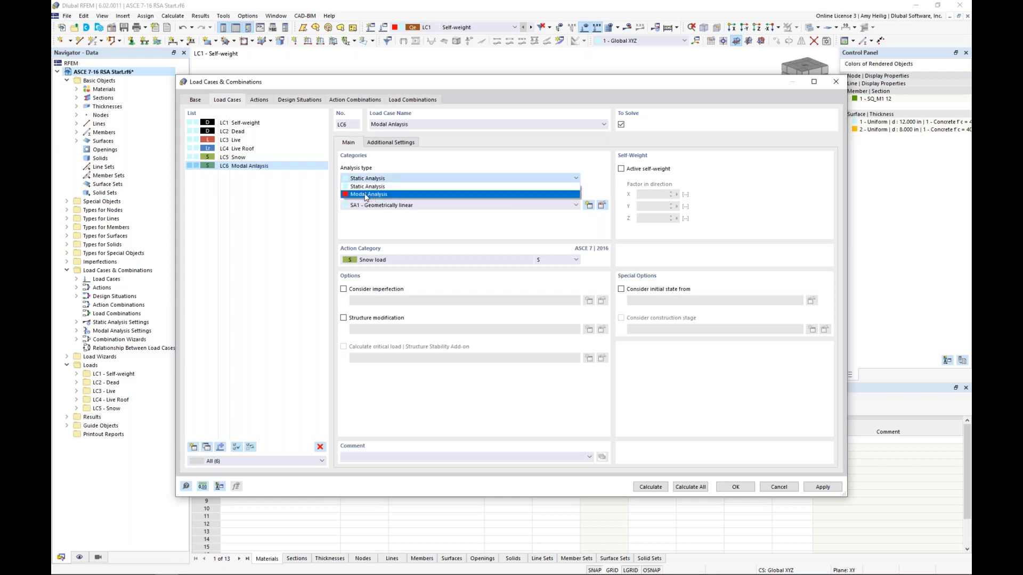
left_click(370, 195)
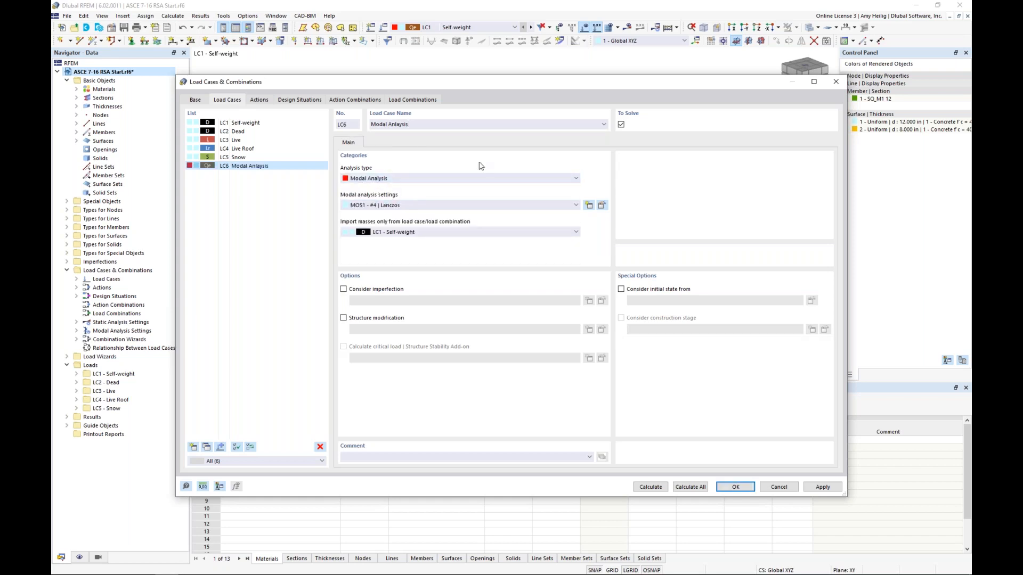
- In modal analysis settings MOS1, set 10 modes and let masses act only in directions X and Y, without any rotational axes
left_click(602, 206)
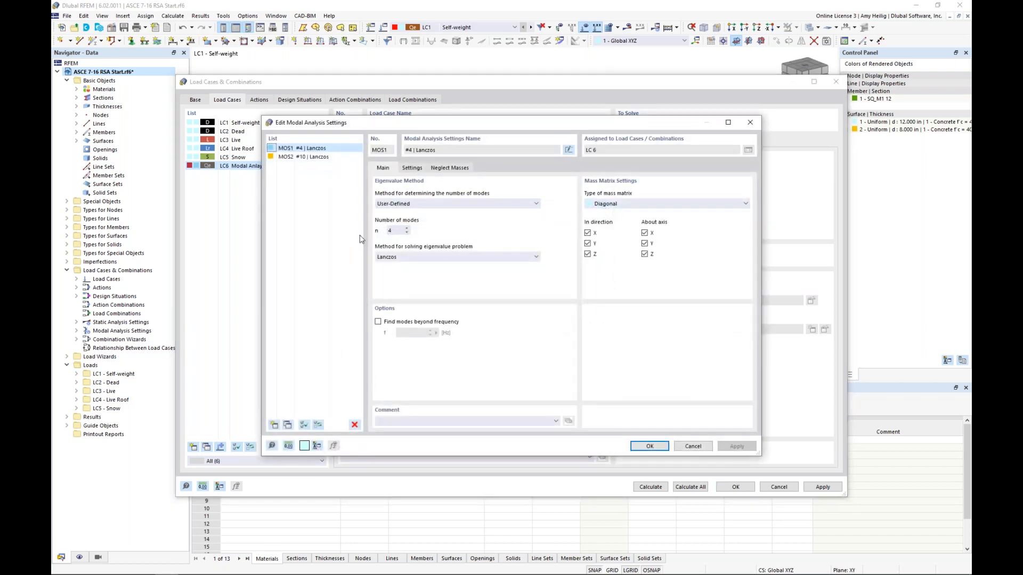
left_click_drag(396, 231, 352, 226)
left_click(645, 233)
left_click(645, 244)
left_click(645, 254)
left_click(588, 254)
- Set the neglected masses of MOS1 to No neglection, accept the settings, and calculate LC6
left_click(411, 168)
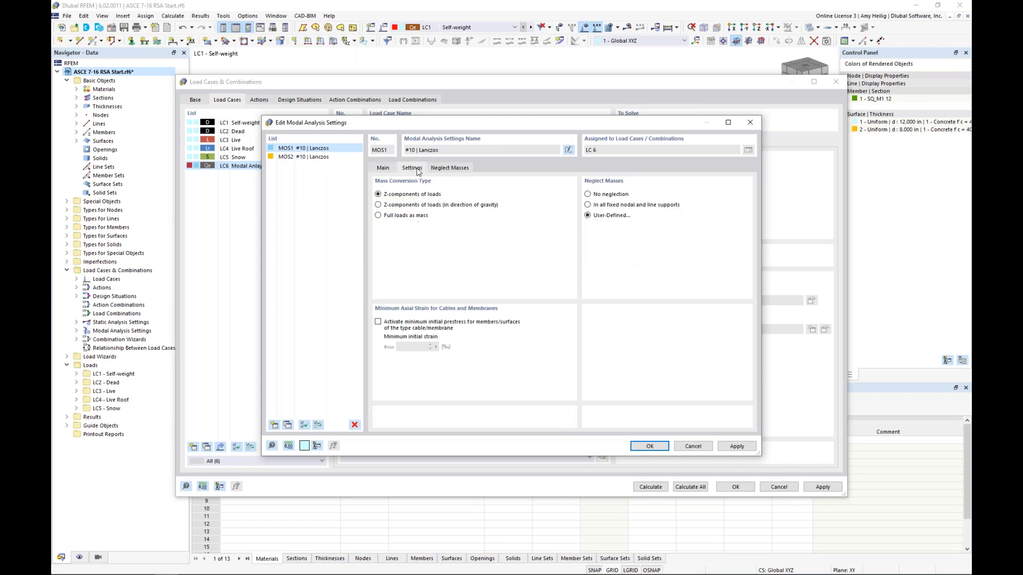
left_click(588, 195)
left_click(383, 168)
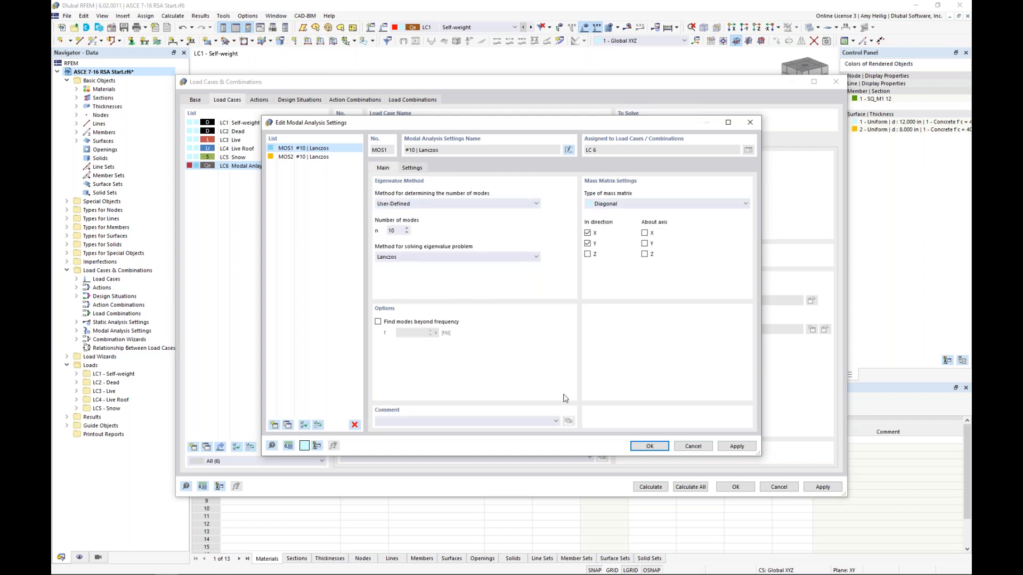
left_click(650, 448)
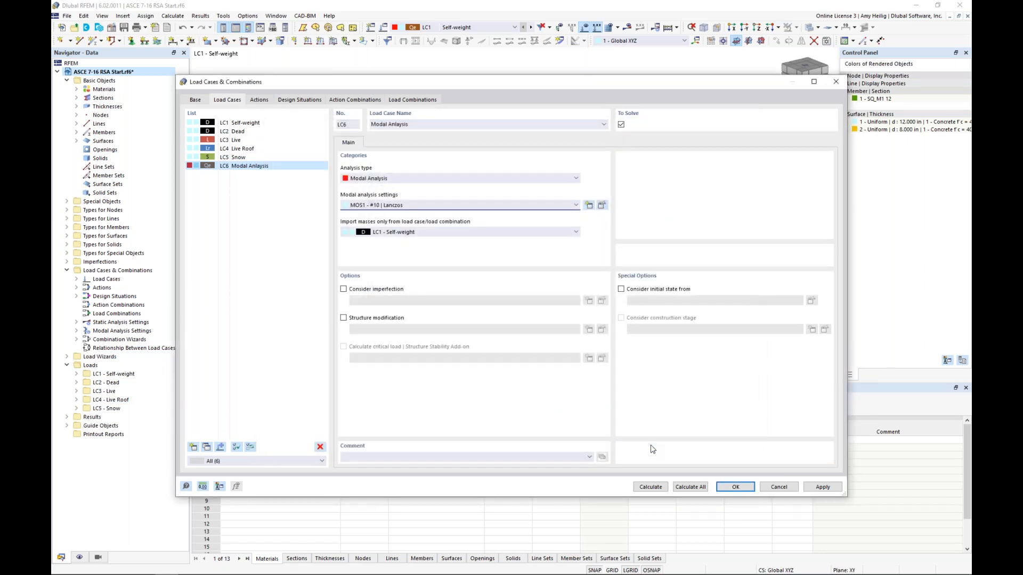
left_click(660, 488)
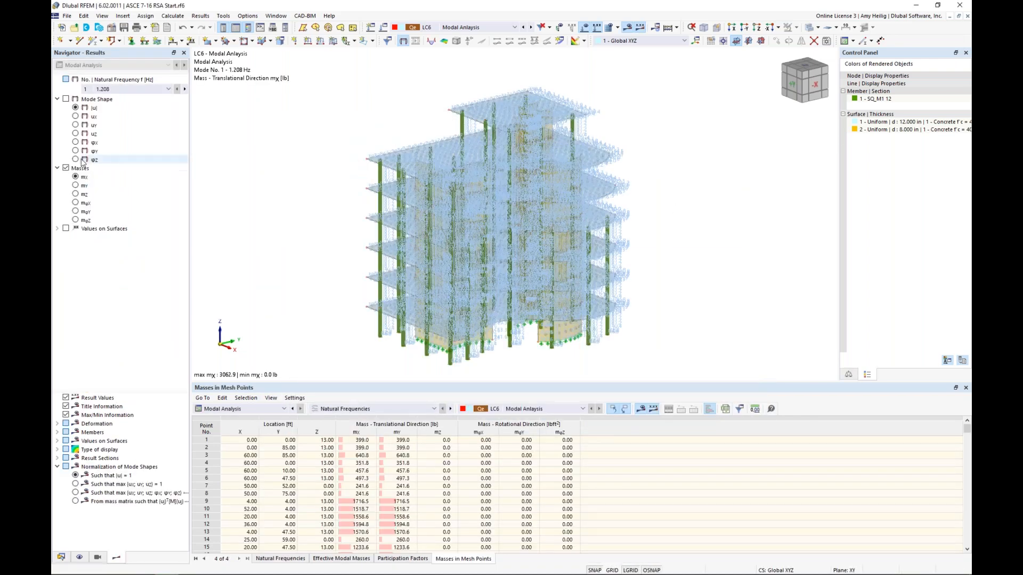
- Display the LC6 mode shapes, look through modes 5 to 8, and review the effective modal masses table
left_click(66, 99)
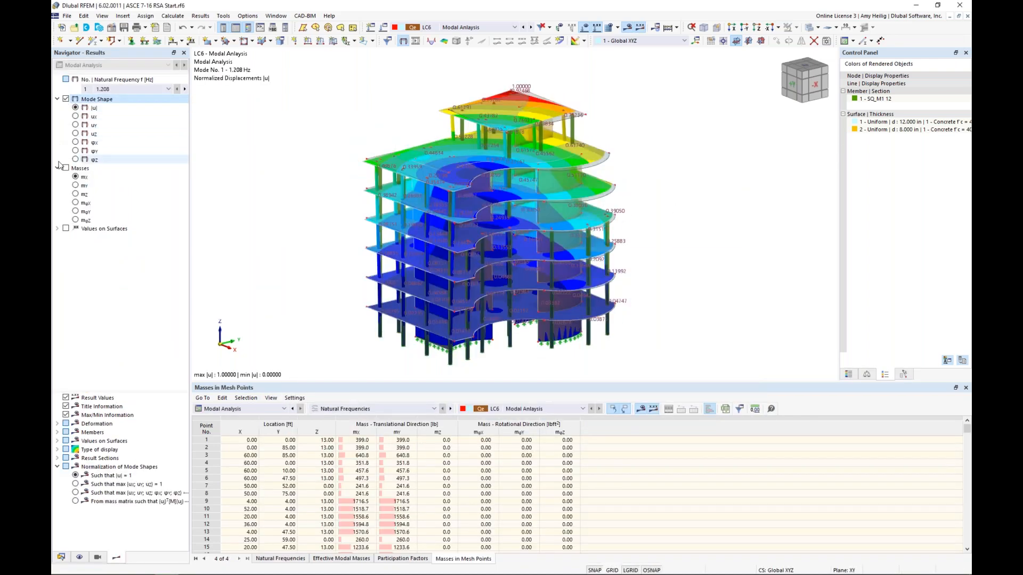
left_click(150, 89)
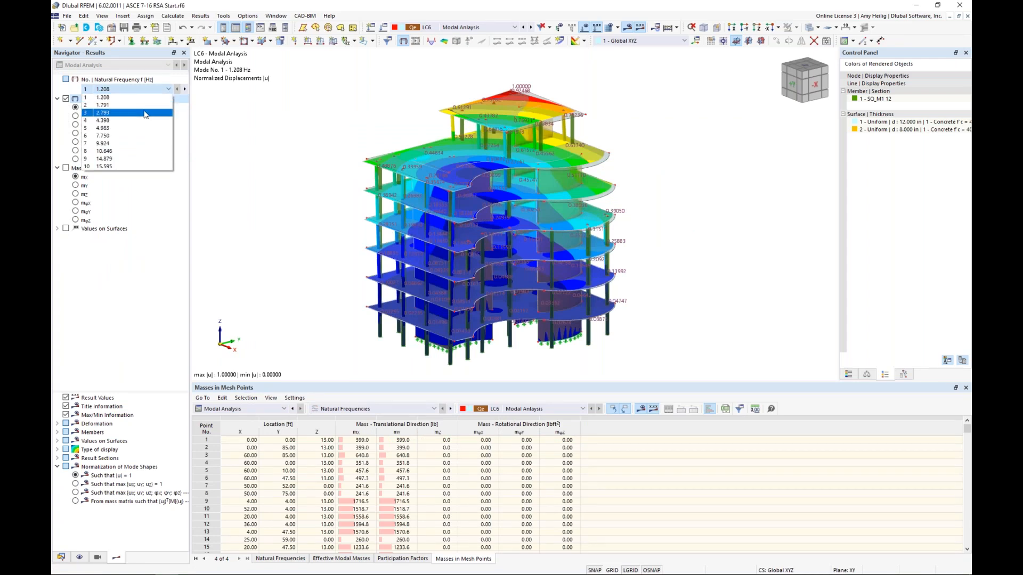
left_click(140, 129)
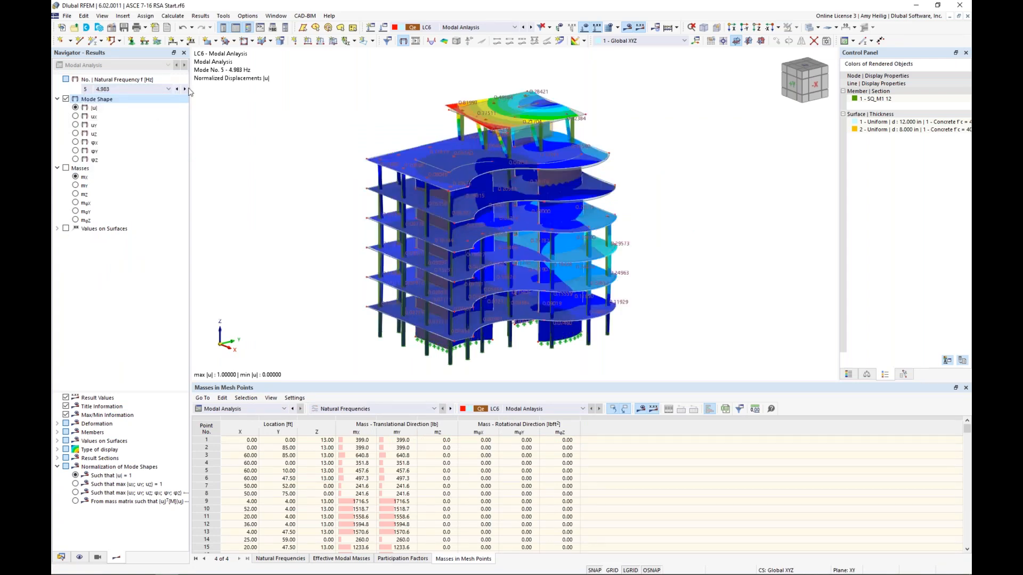
left_click(185, 90)
left_click(185, 89)
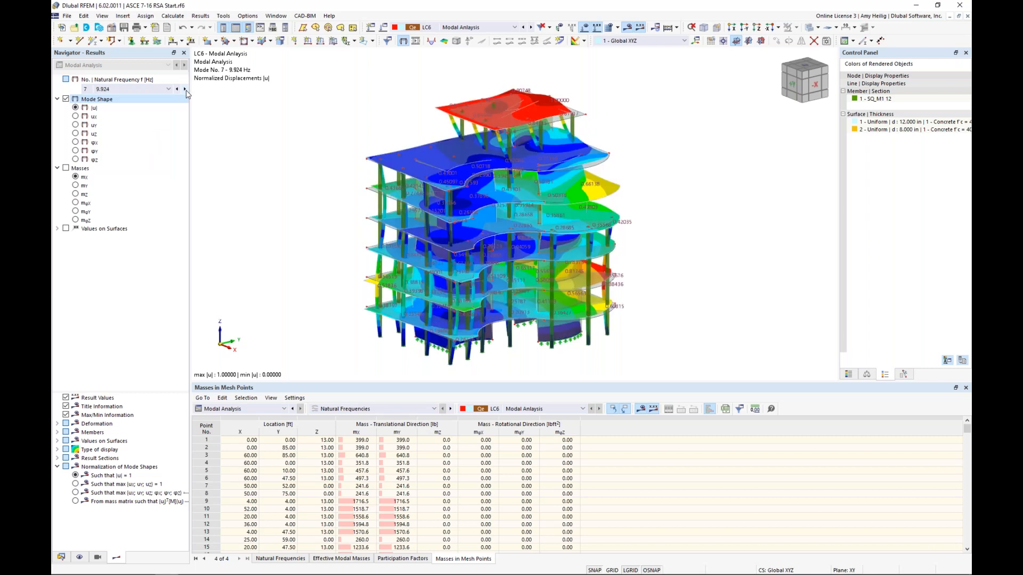
left_click(186, 90)
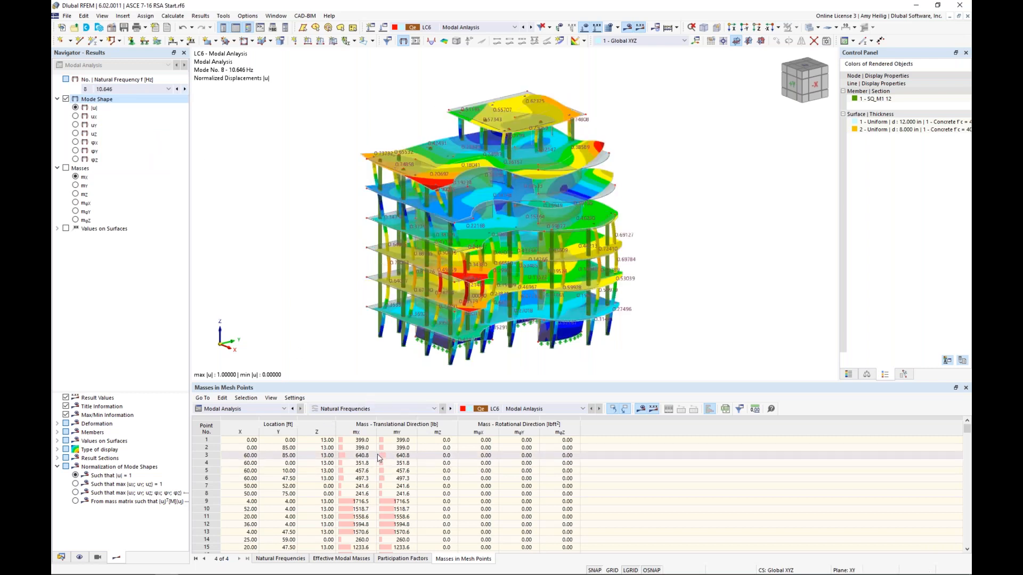
left_click(342, 559)
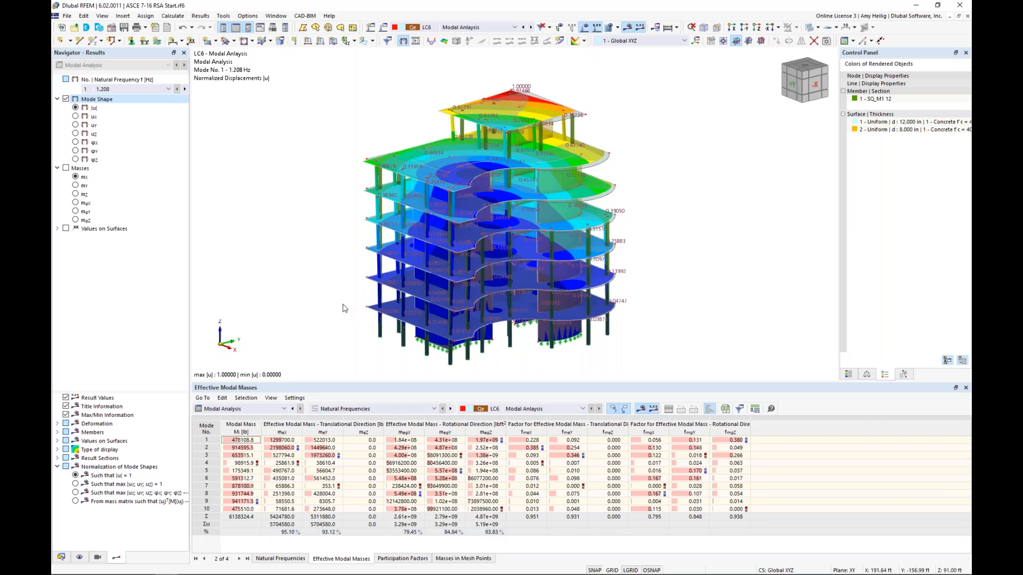
- Check which load cases or combinations LC6 can import its masses from
left_click(383, 27)
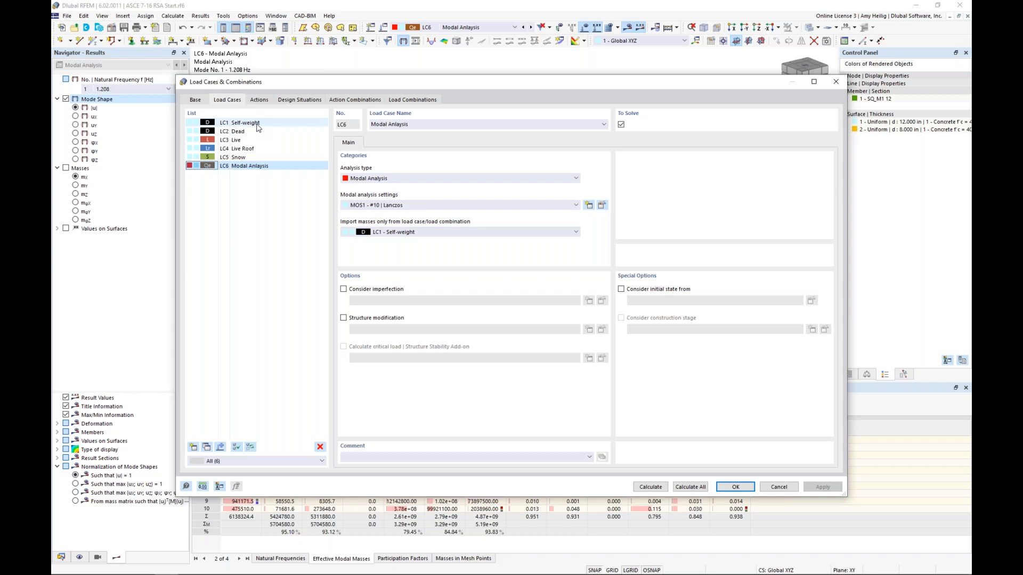
left_click(405, 231)
left_click(404, 232)
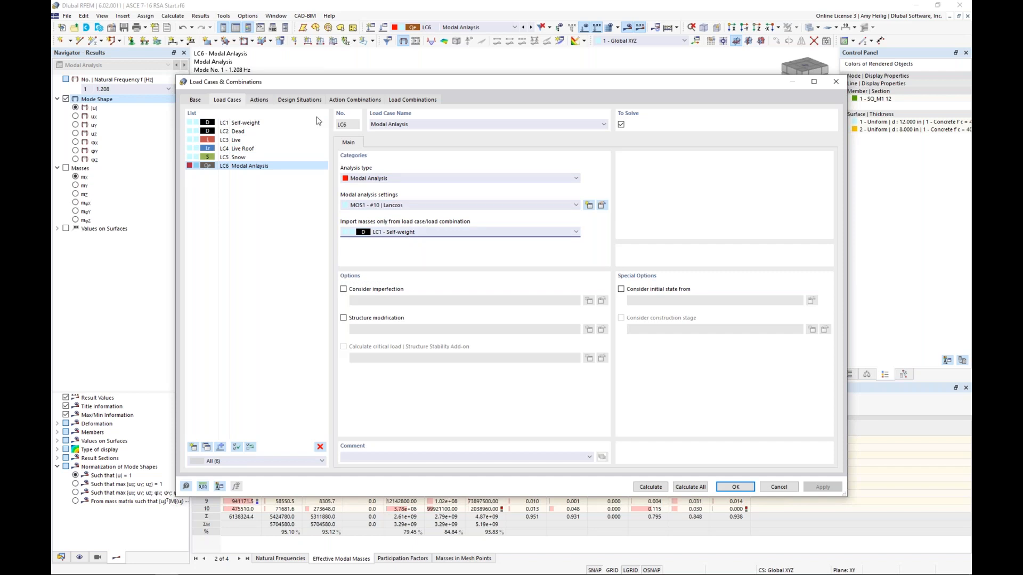
- Deactivate design situation DS2 Section 2.4 (ASD)
left_click(299, 101)
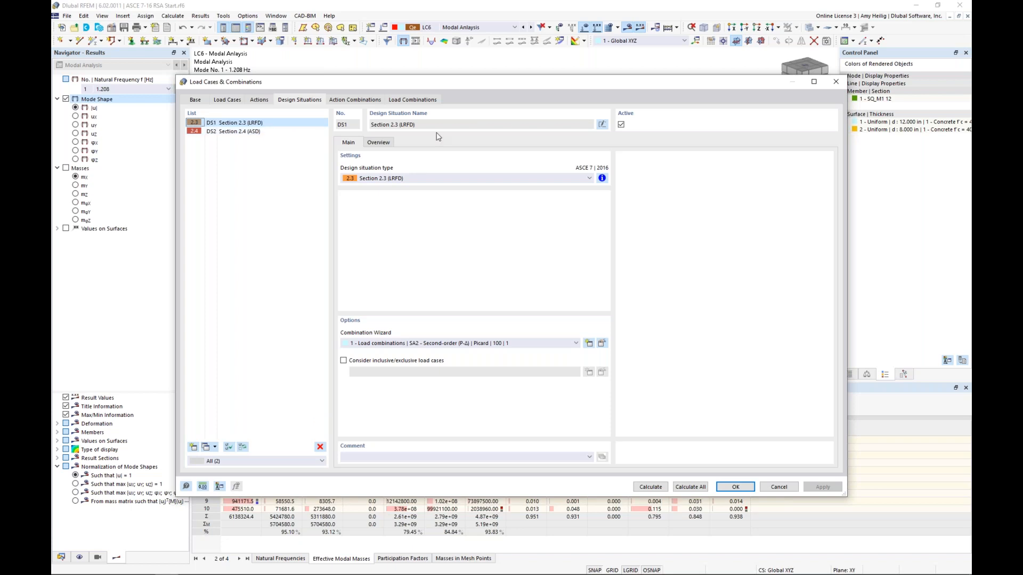
left_click(290, 132)
left_click(621, 124)
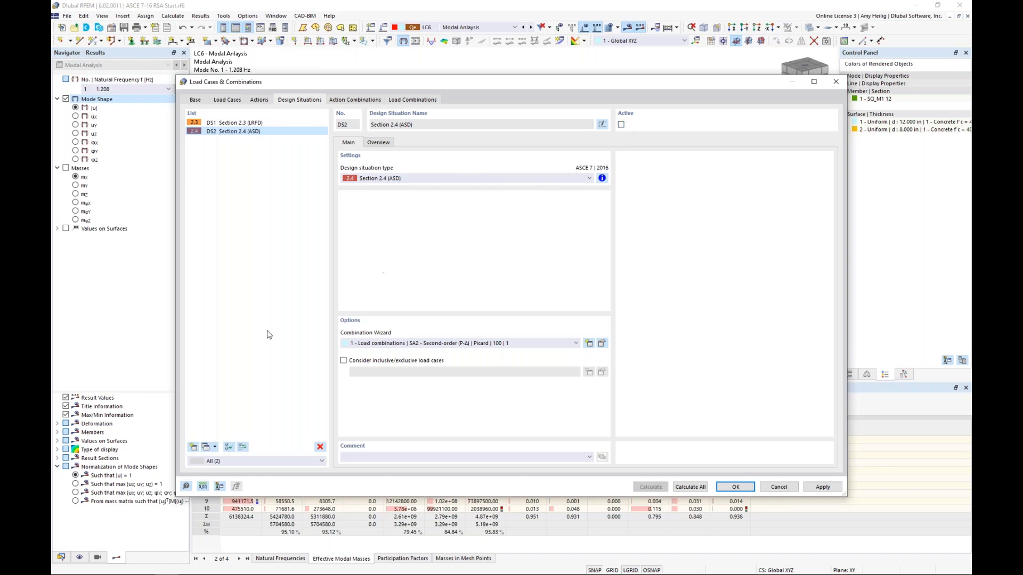
- Add design situation DS3 of type Effective Seismic Weight and view its combination rules
left_click(193, 448)
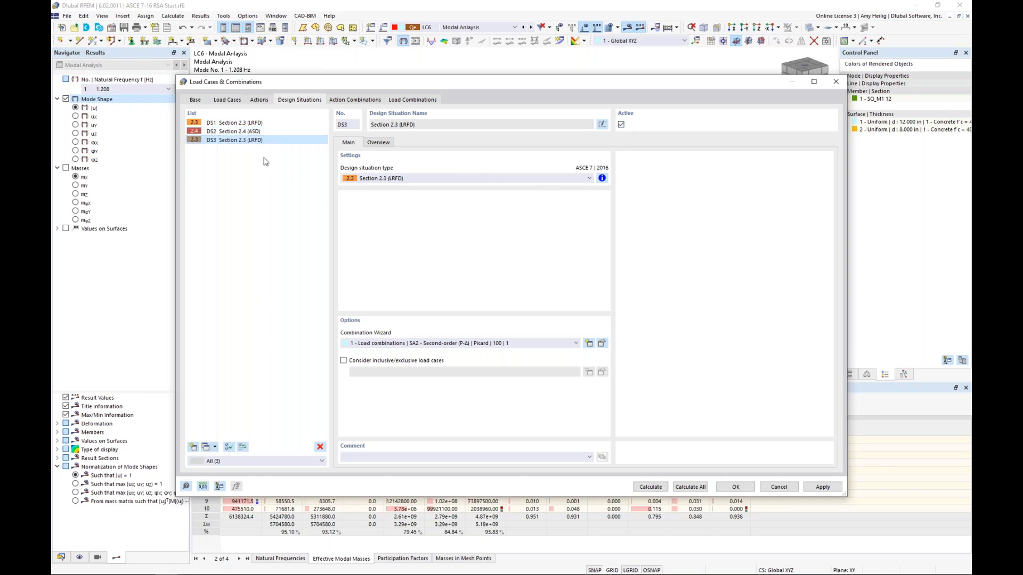
left_click(455, 179)
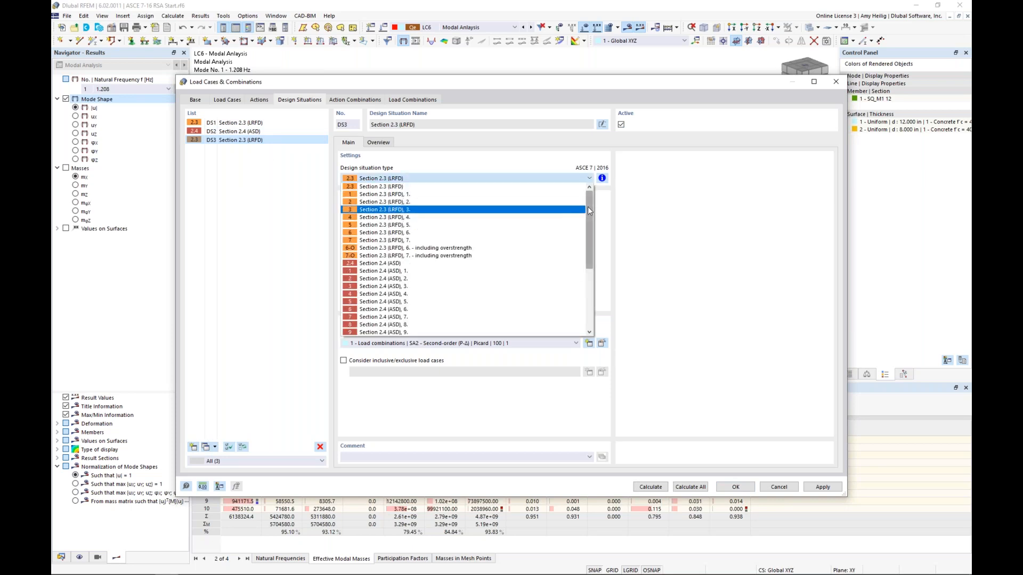
left_click_drag(588, 203, 587, 279)
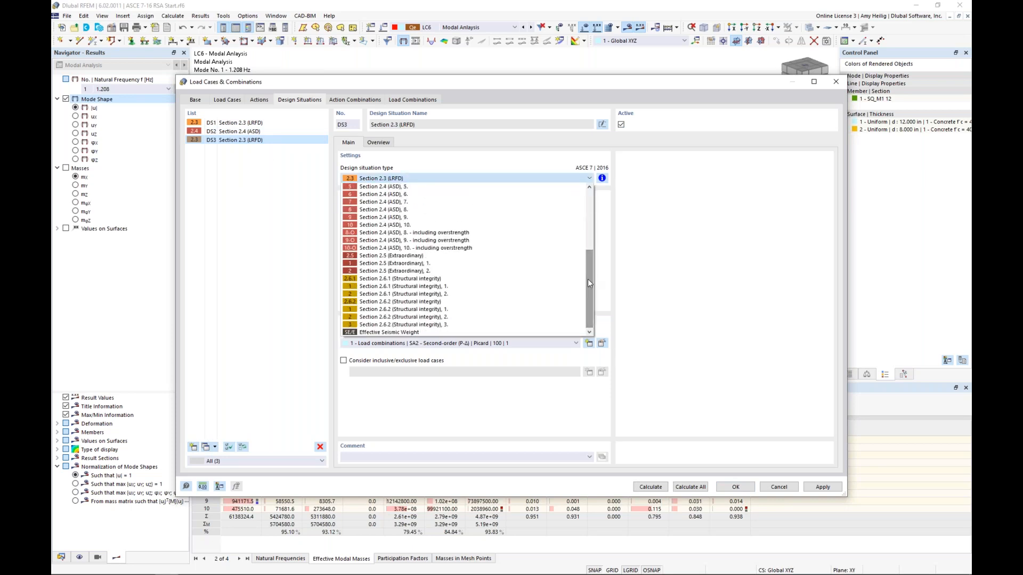
left_click(452, 333)
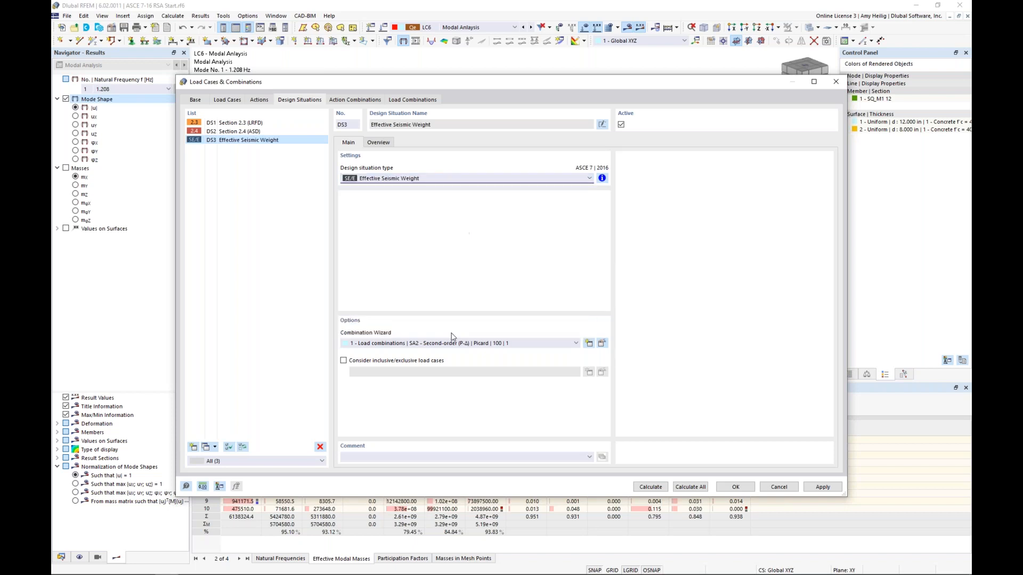
left_click(602, 179)
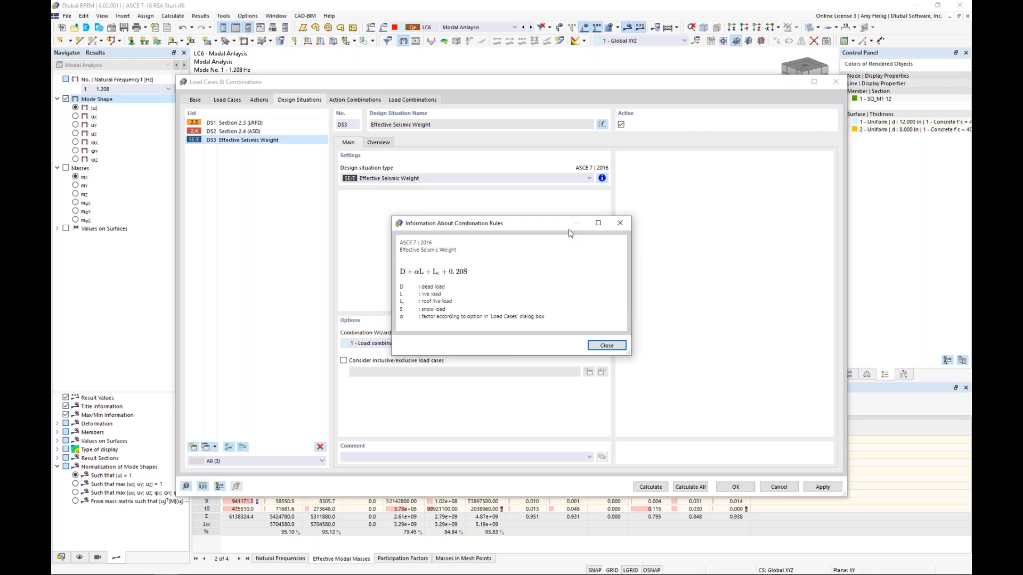
- Review the load cases and factors assigned to load combination CO1 of the Effective Seismic Weight design situation
left_click(598, 348)
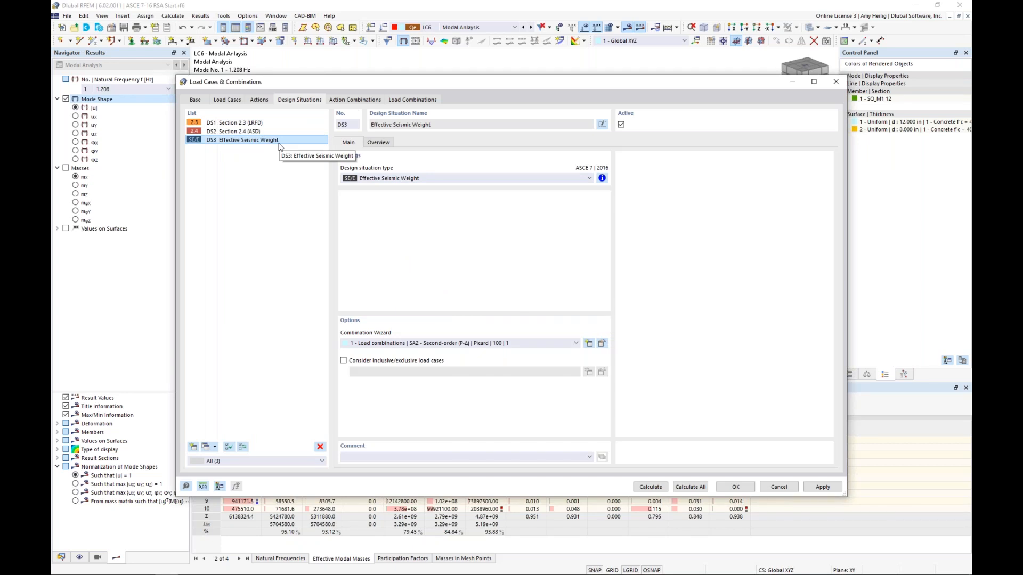
left_click(410, 102)
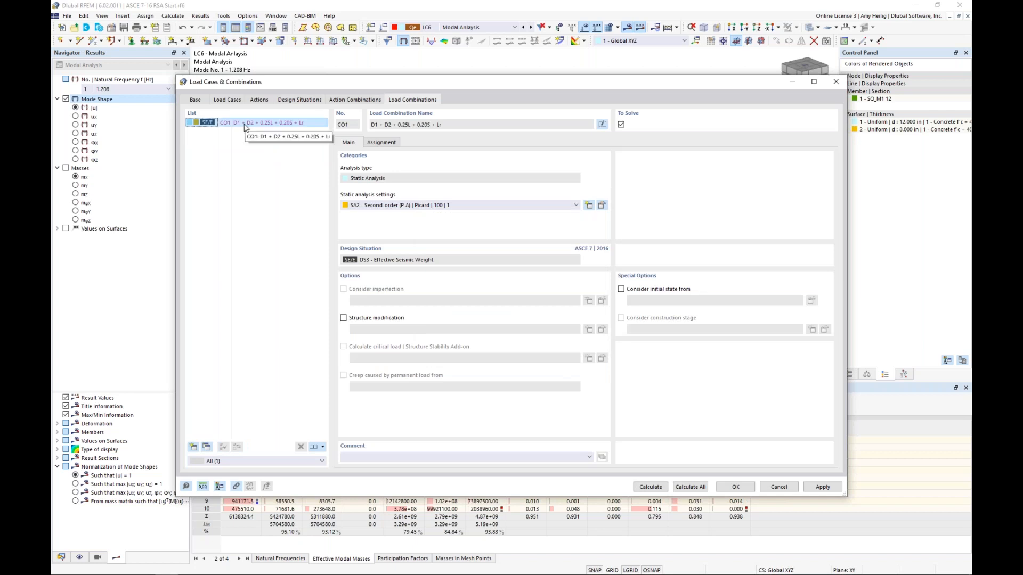
left_click(381, 143)
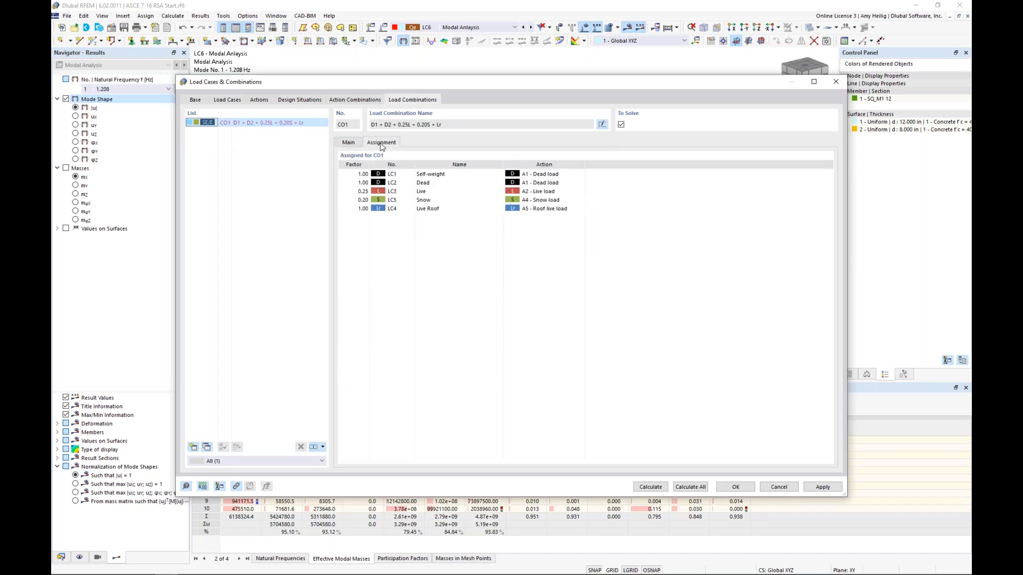
left_click(436, 174)
left_click(436, 191)
left_click(436, 200)
left_click(436, 208)
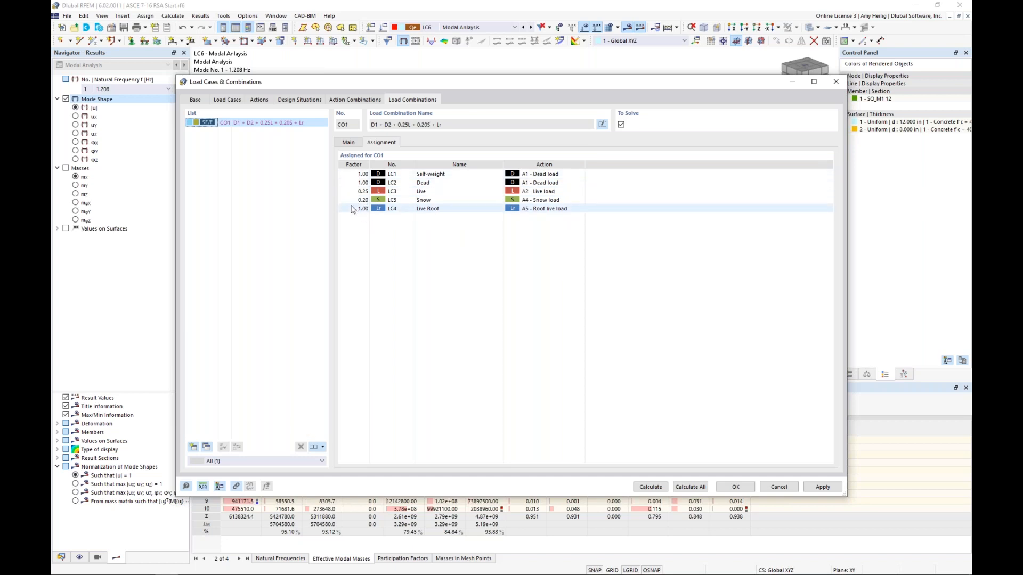
- Check how live load case LC3 is considered in the Effective Seismic Weight design situation and which alternative categories exist
left_click(223, 101)
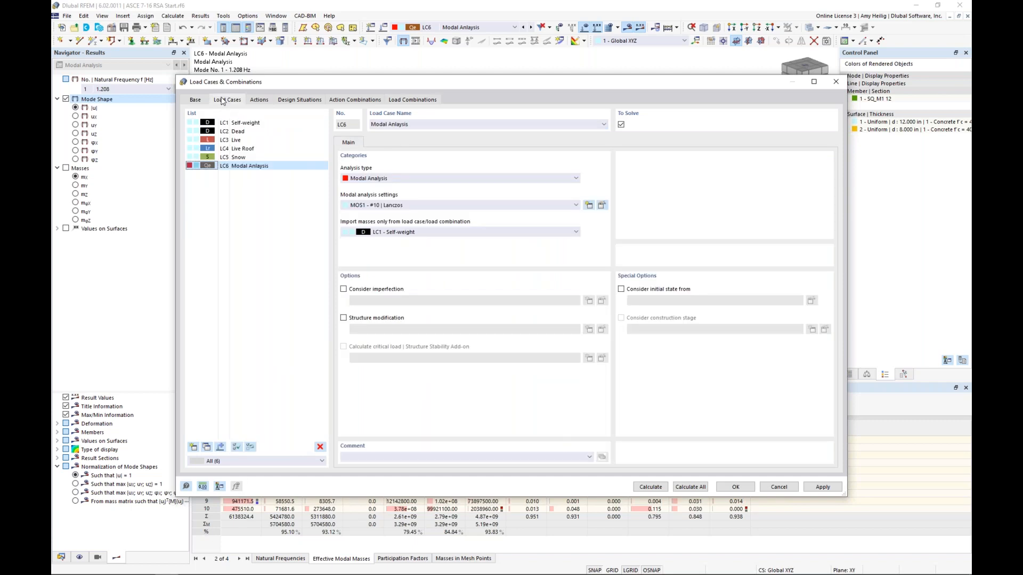
left_click(241, 139)
left_click(390, 142)
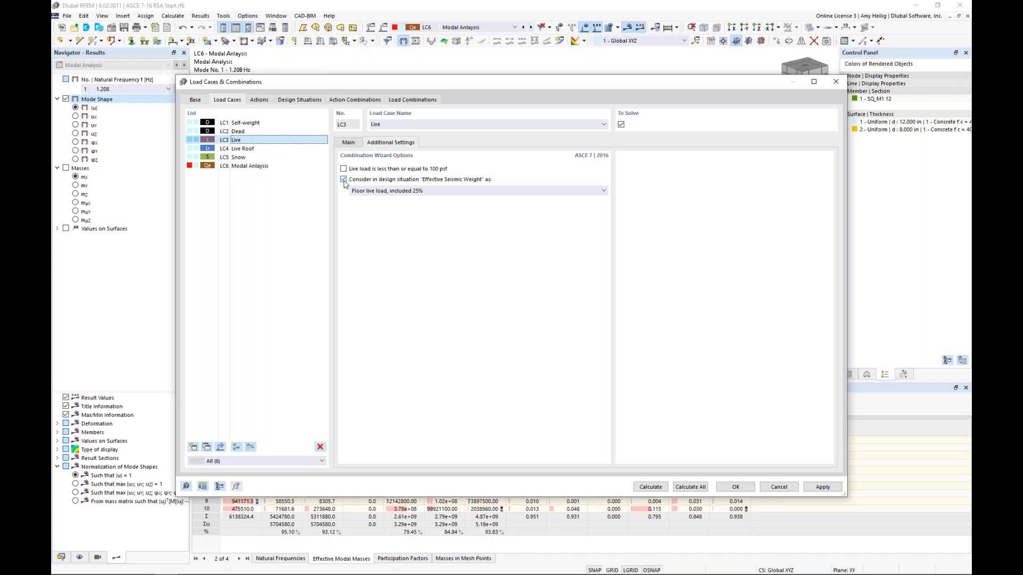
left_click(414, 190)
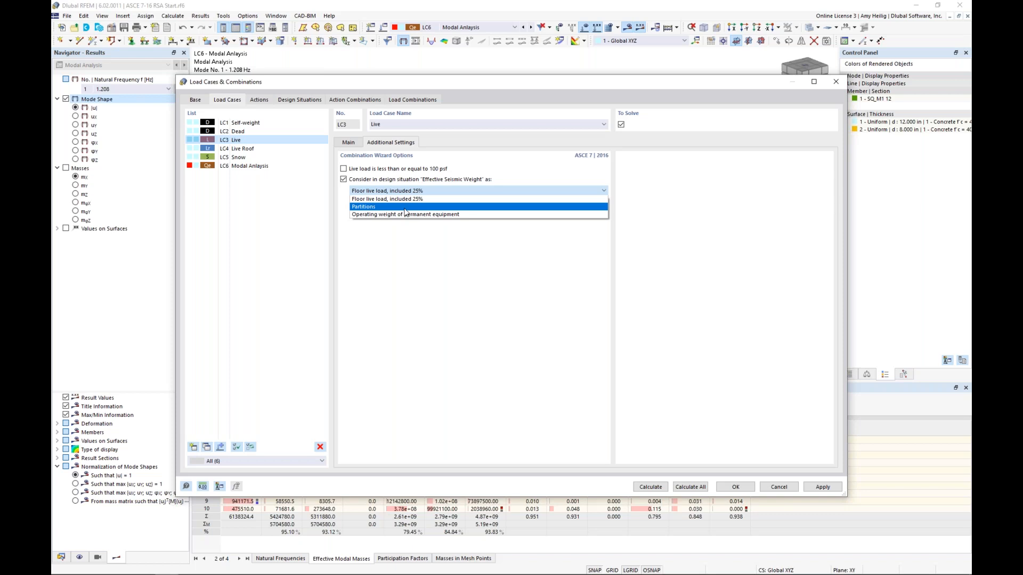
left_click(450, 246)
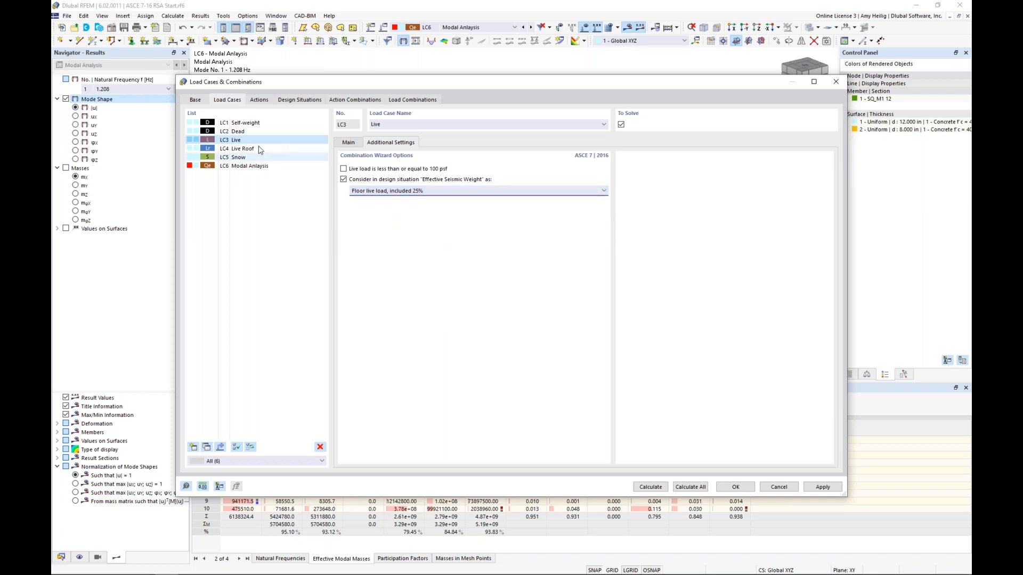
- Set modal analysis load case LC6 to import its masses from combination CO1 and calculate it
left_click(252, 167)
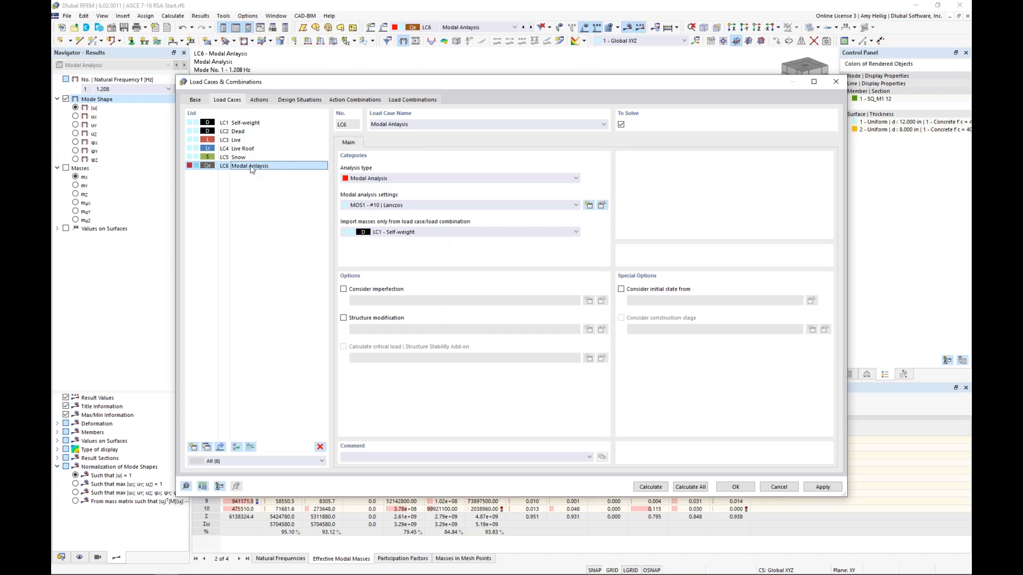
left_click(389, 235)
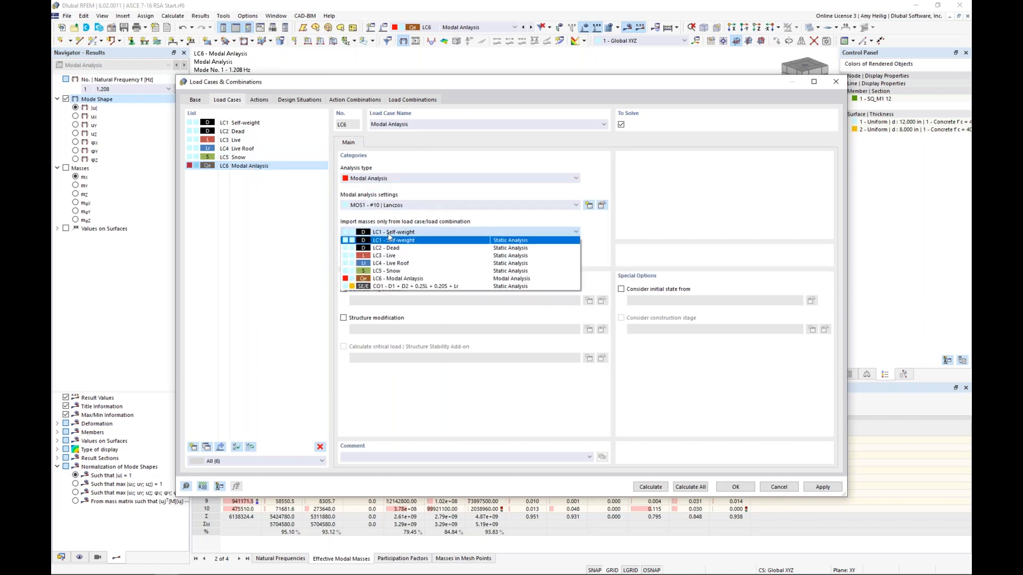
left_click(390, 287)
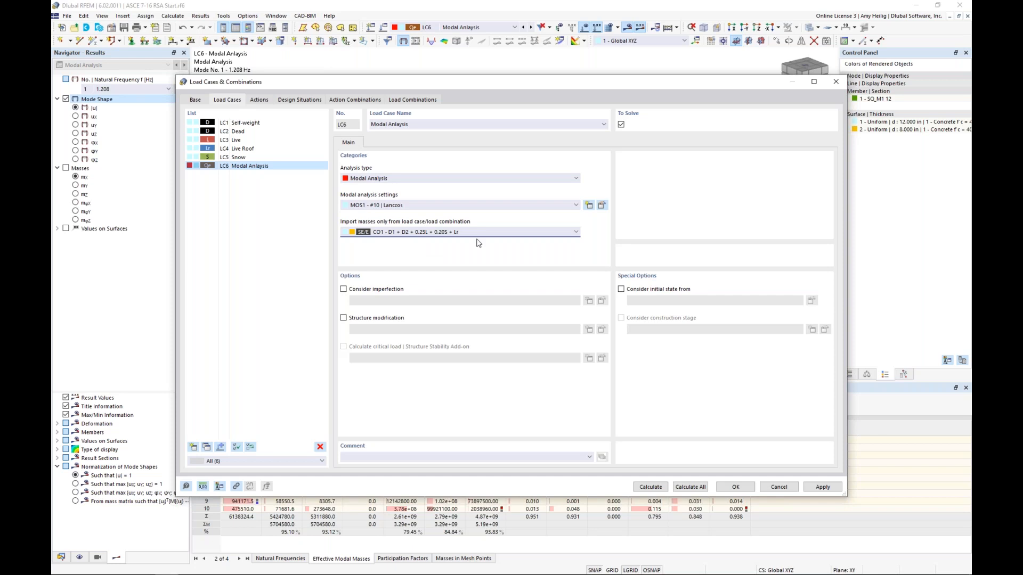
left_click(651, 487)
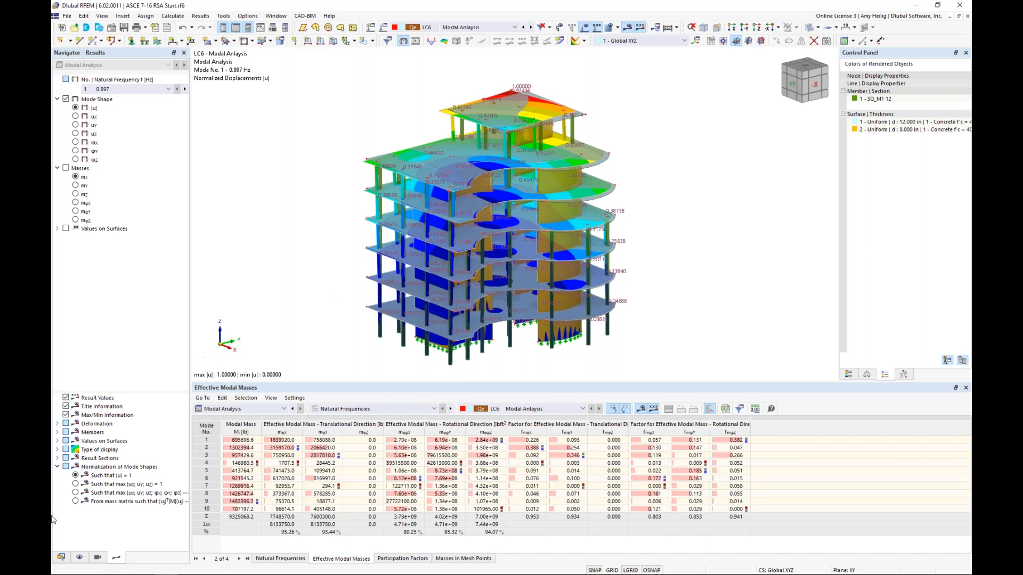
- Activate the Response Spectrum Analysis add-on in the model's base data
left_click(60, 557)
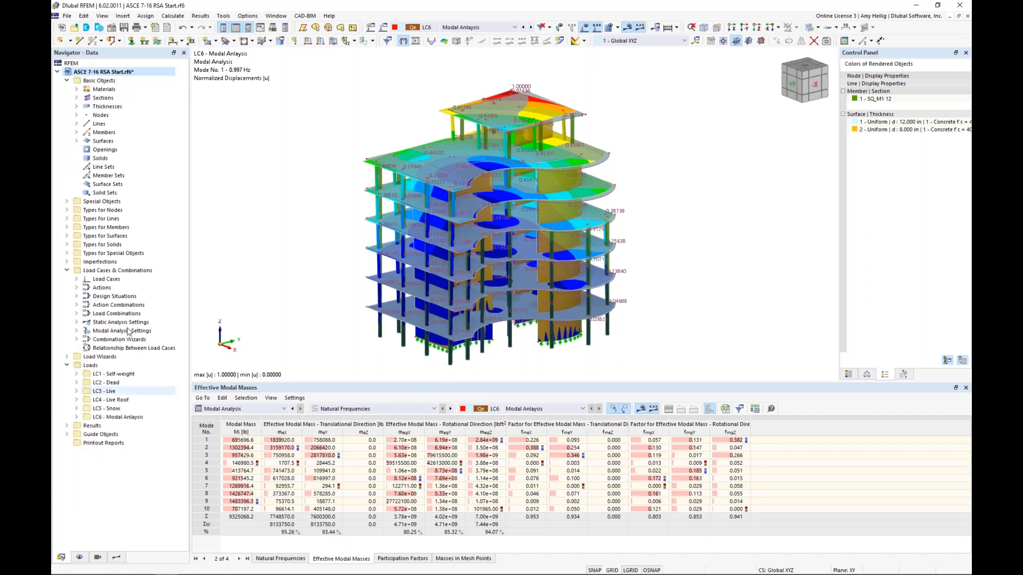
left_click(121, 73)
right_click(121, 74)
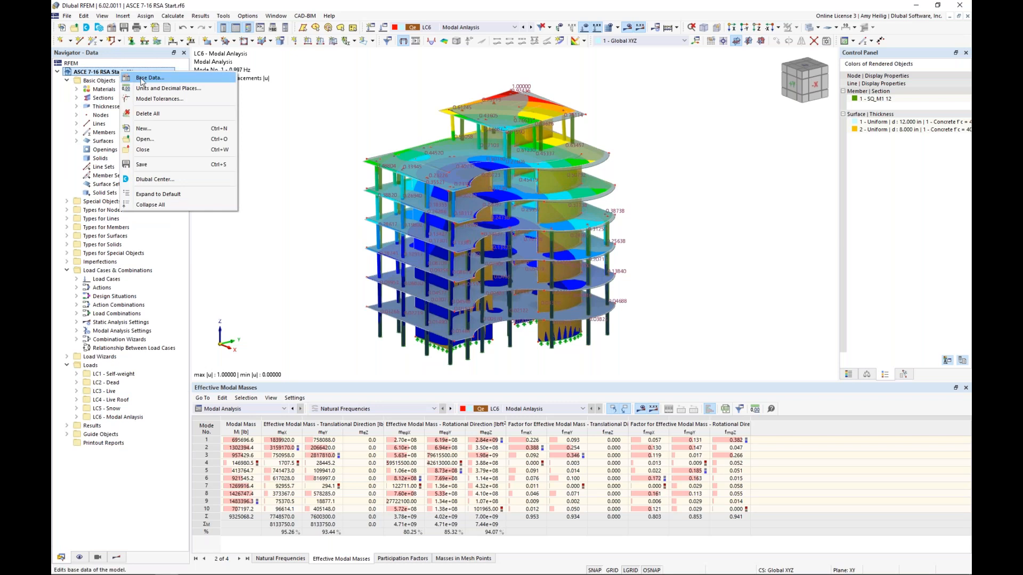
left_click(142, 78)
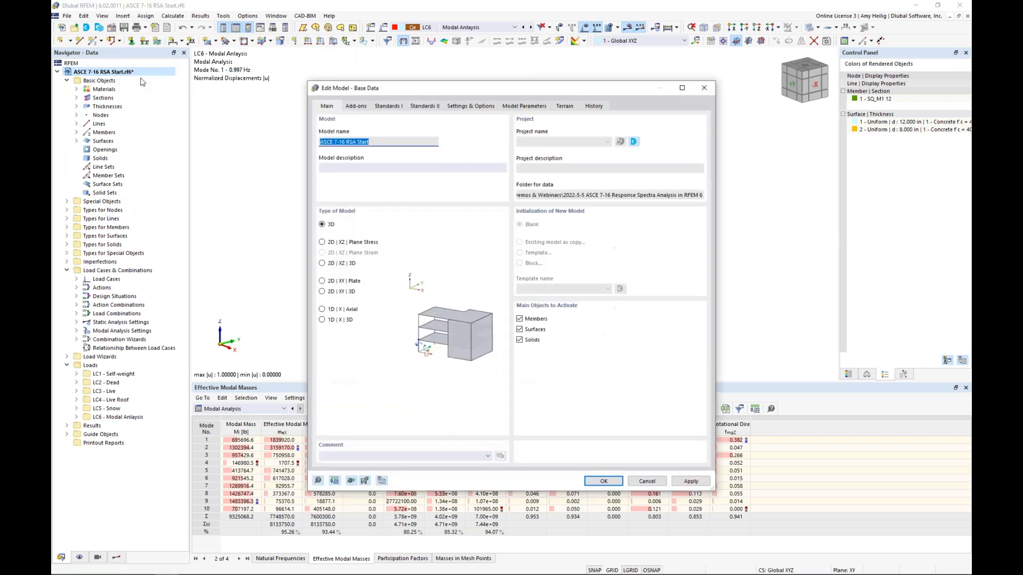
left_click(356, 107)
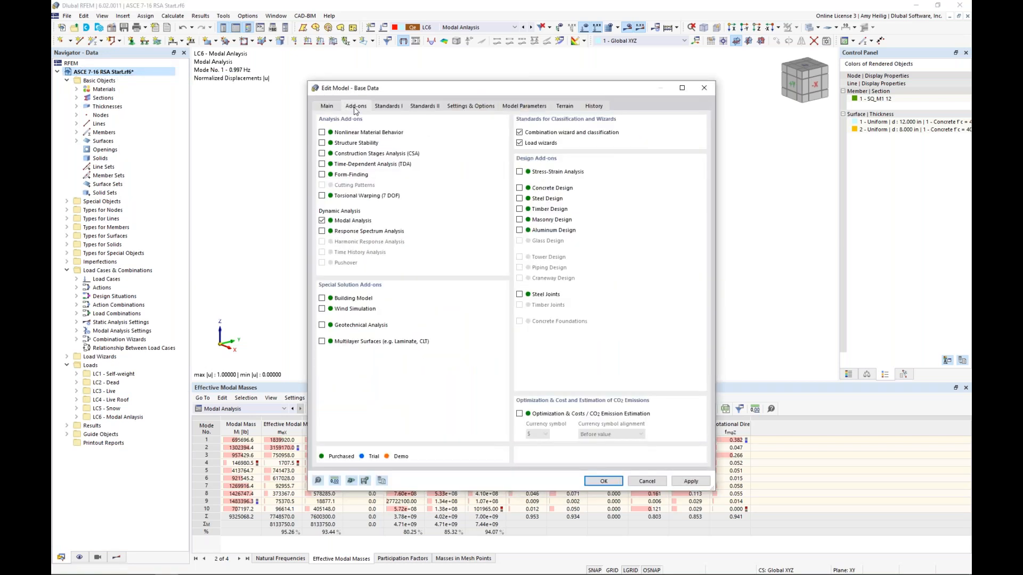
left_click(323, 233)
left_click(602, 481)
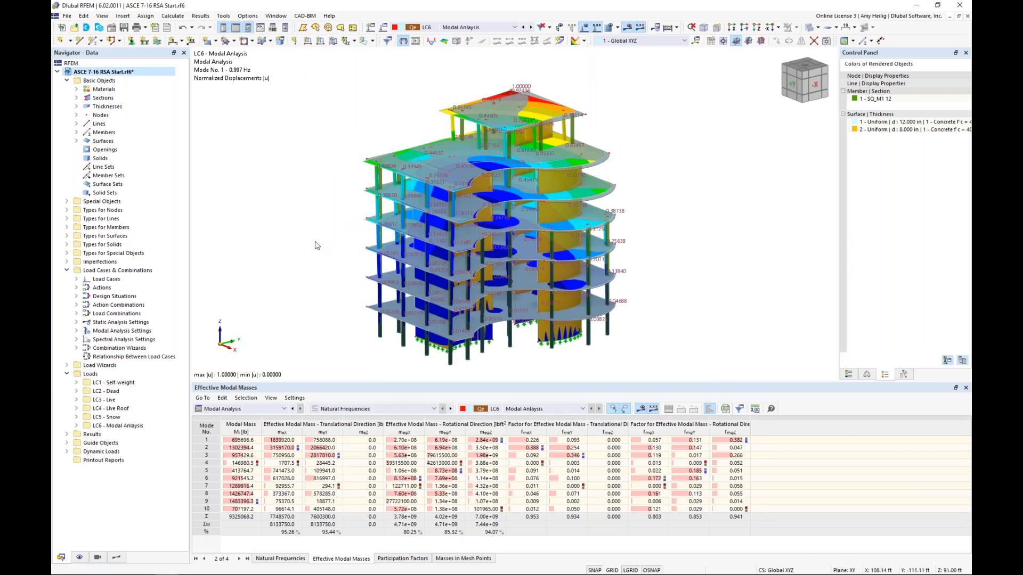
- Add load case LC7 named Response Spectrum with the analysis type Response Spectrum Analysis
left_click(383, 27)
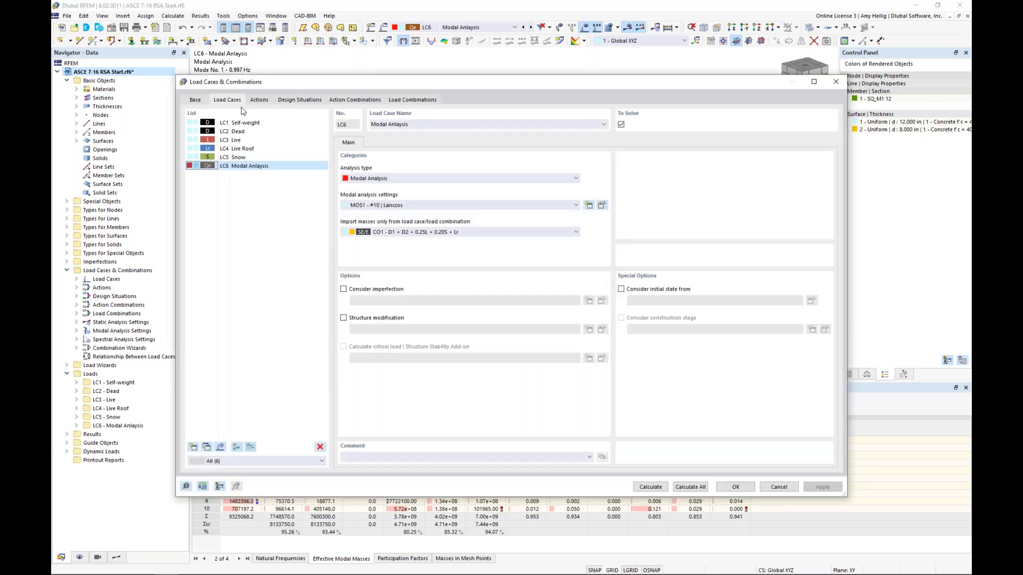
left_click(193, 447)
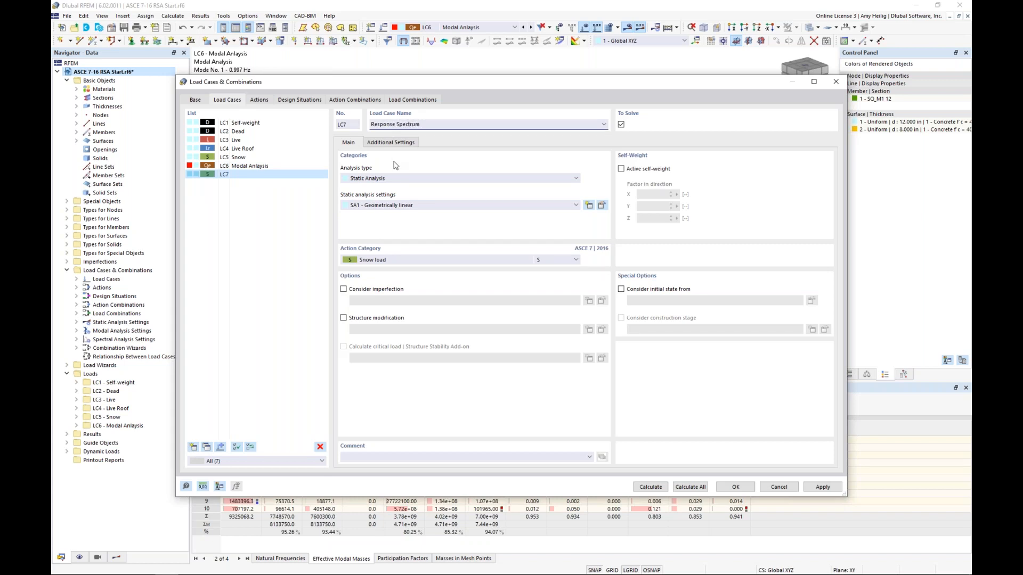
left_click(390, 179)
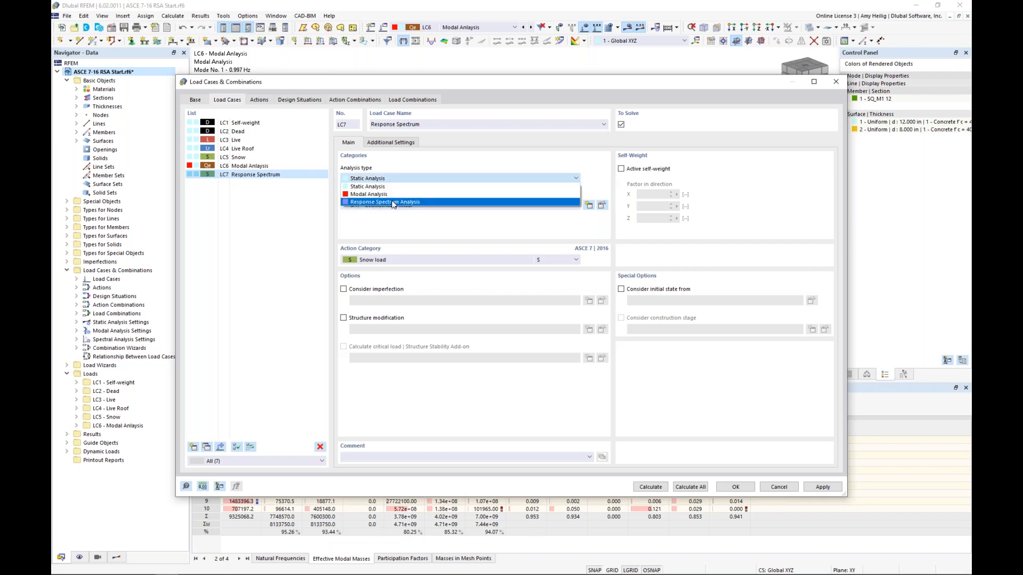
left_click(393, 203)
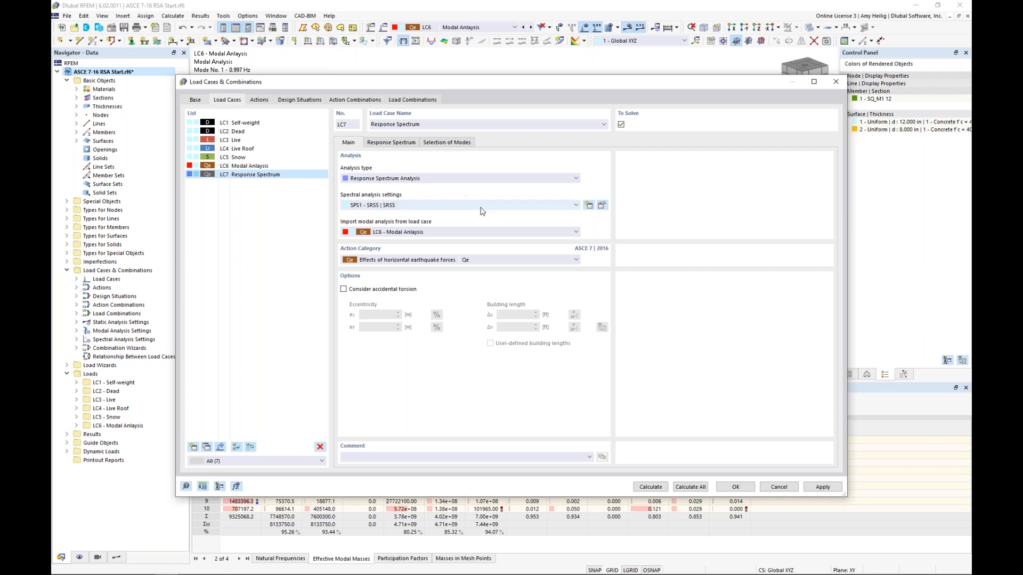
- Open LC7's spectral analysis settings and check the combination rules available for periodic responses and directional components
left_click(602, 206)
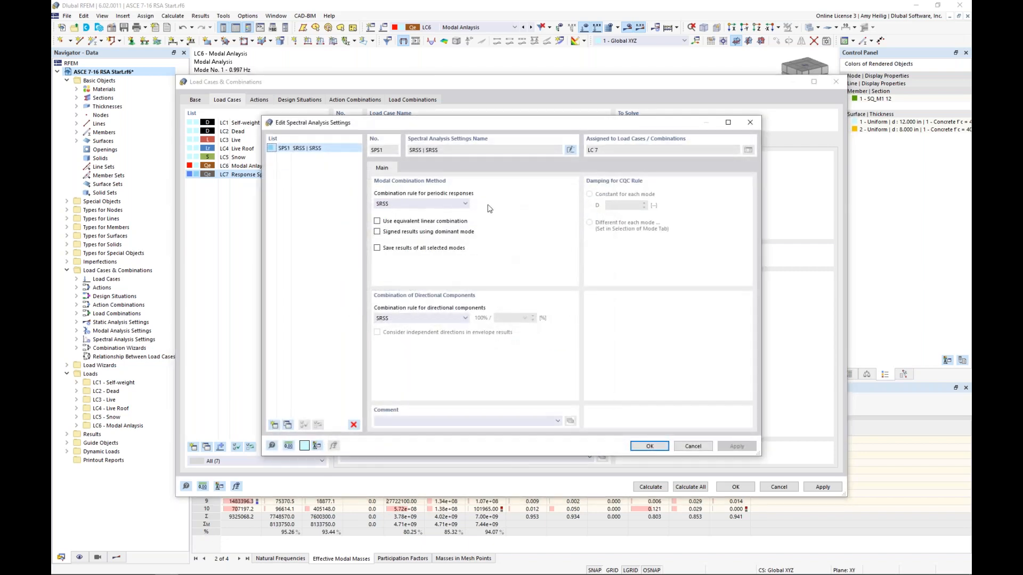
left_click(444, 206)
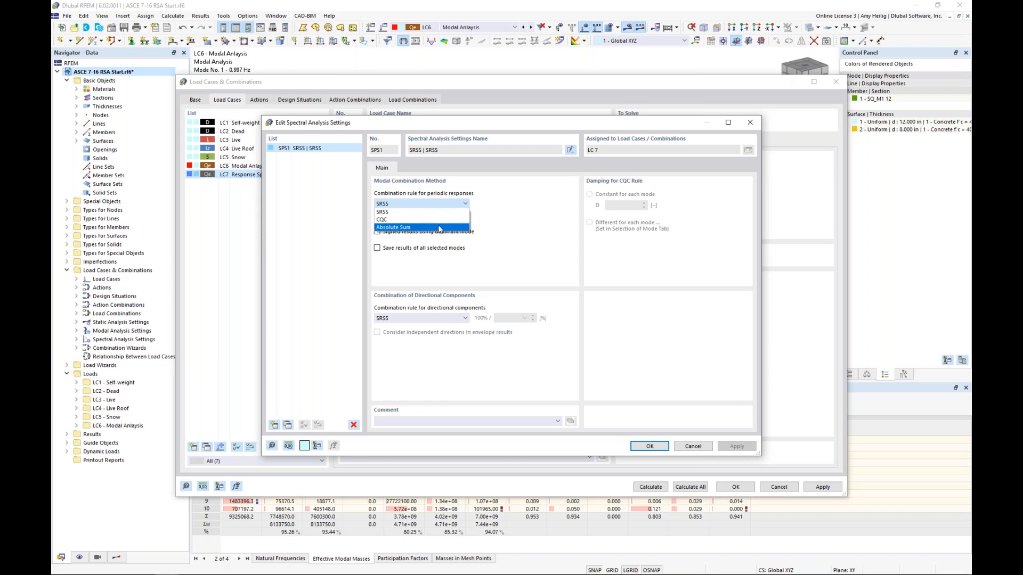
left_click(507, 227)
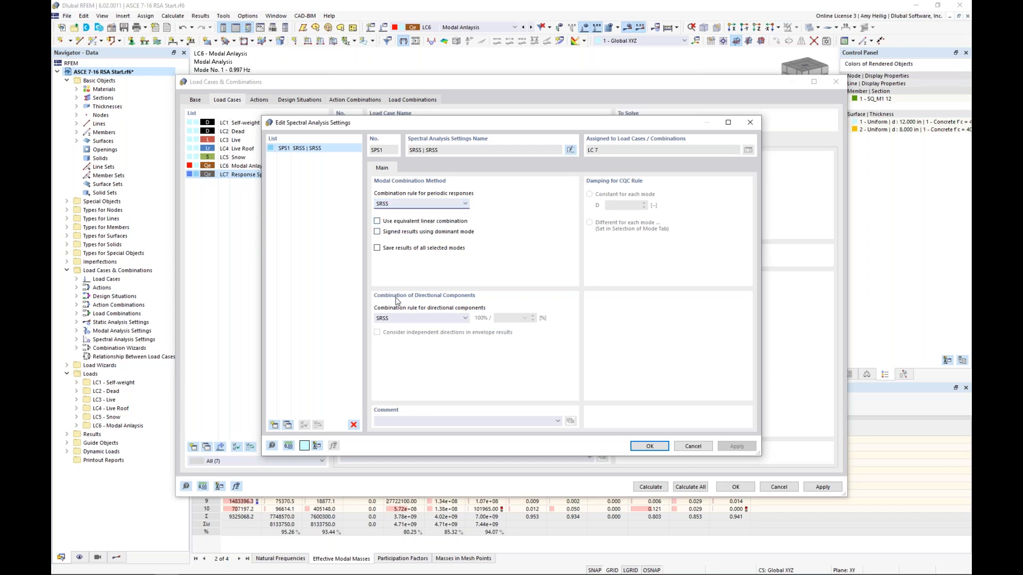
left_click(464, 319)
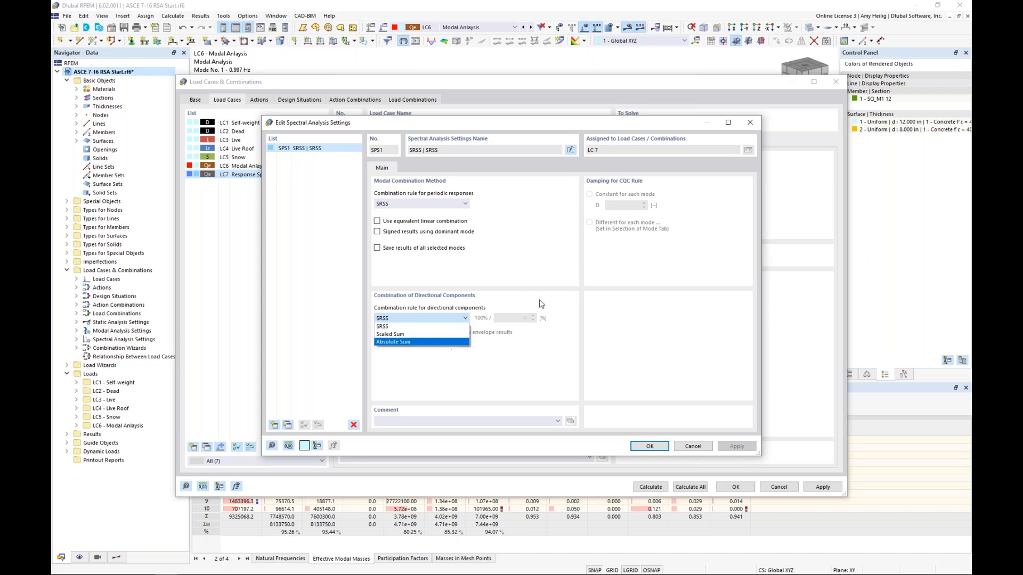
left_click(545, 264)
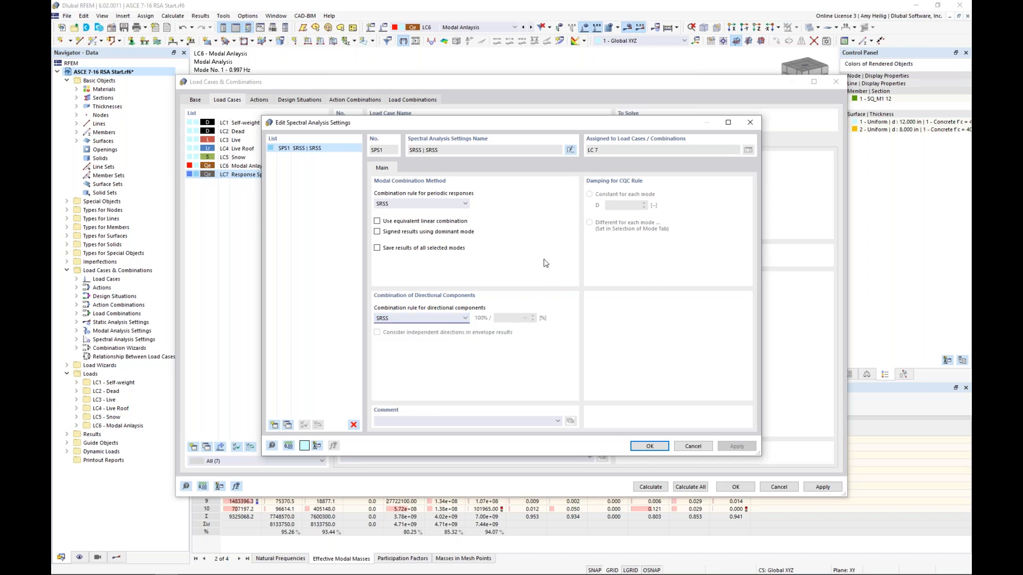
- Switch to the PowerPoint slide show and advance to the Modal Analysis Results Combination slide
key("super+Tab")
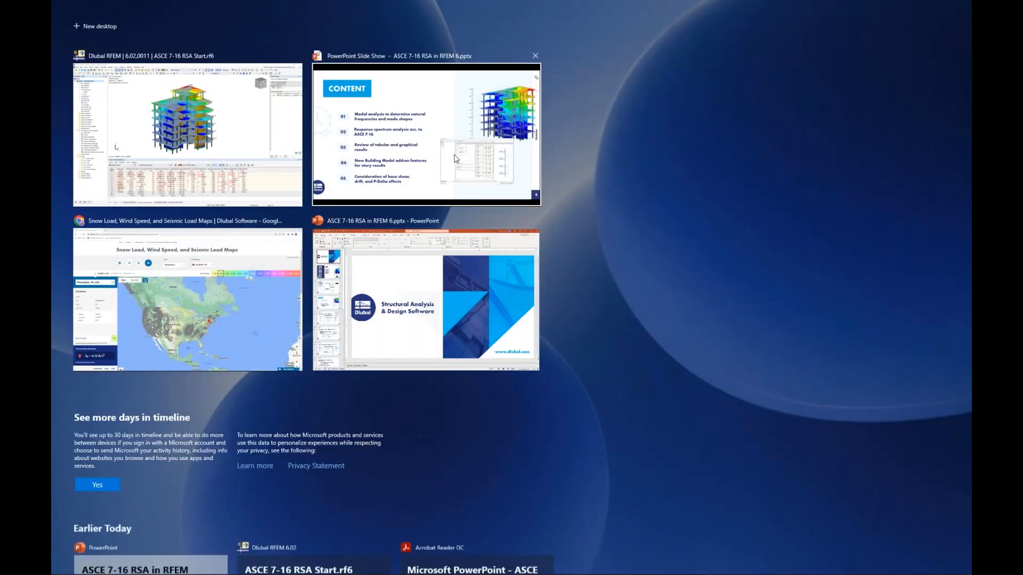
left_click(461, 144)
key("Right")
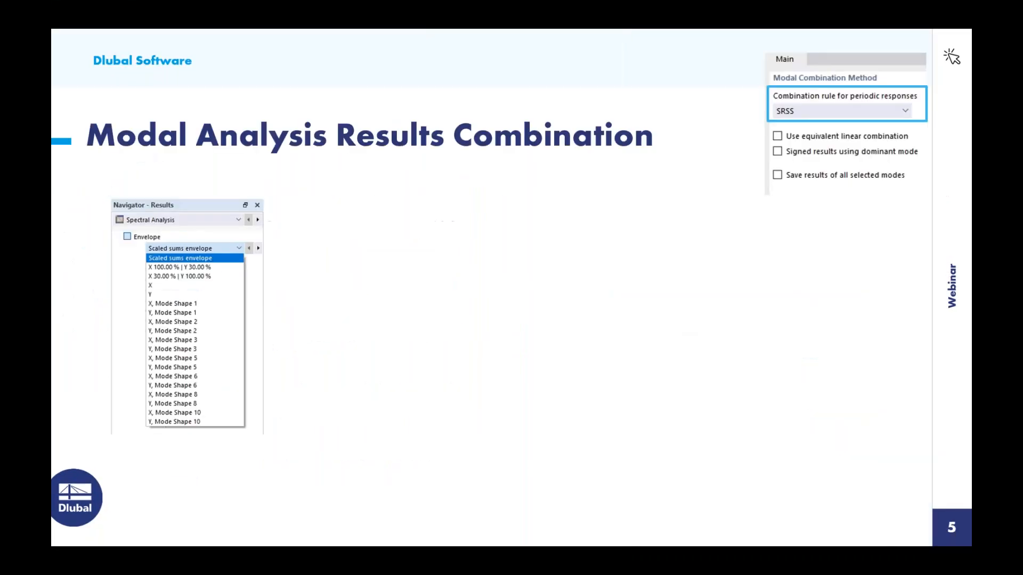
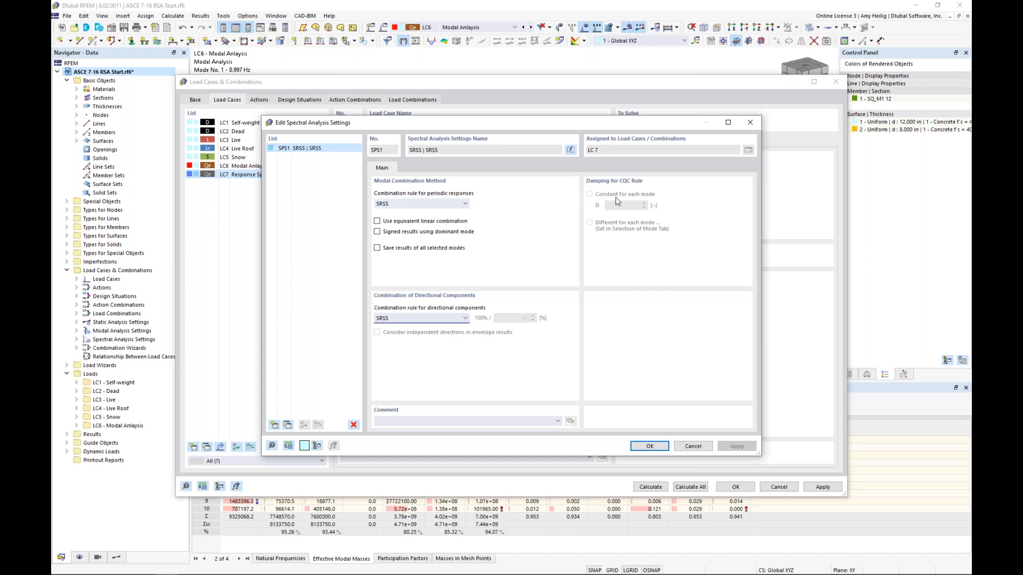
- Try the CQC combination rule for periodic responses to view its damping options, and return to SRSS
left_click(432, 203)
left_click(430, 220)
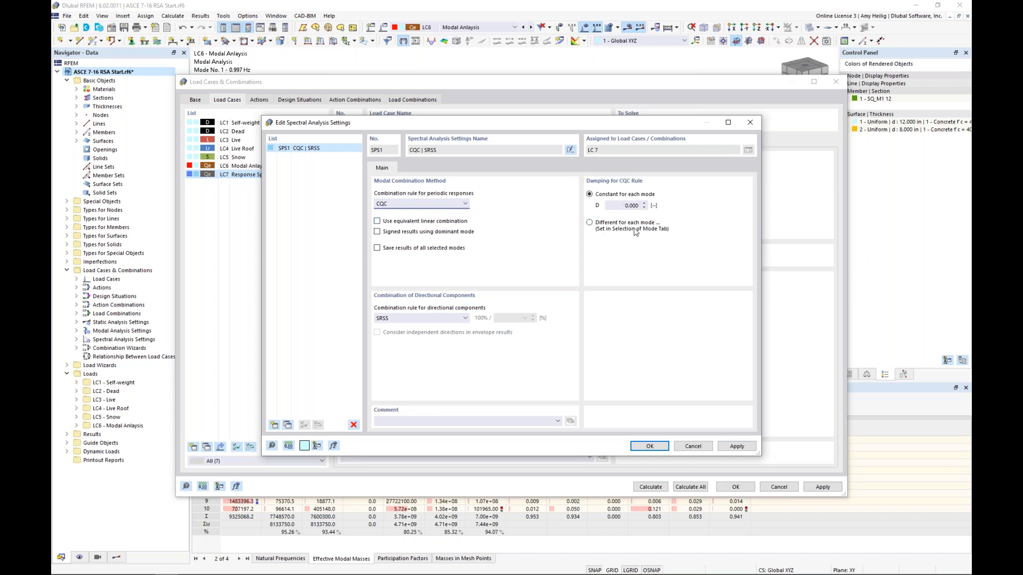
left_click(396, 204)
left_click(393, 214)
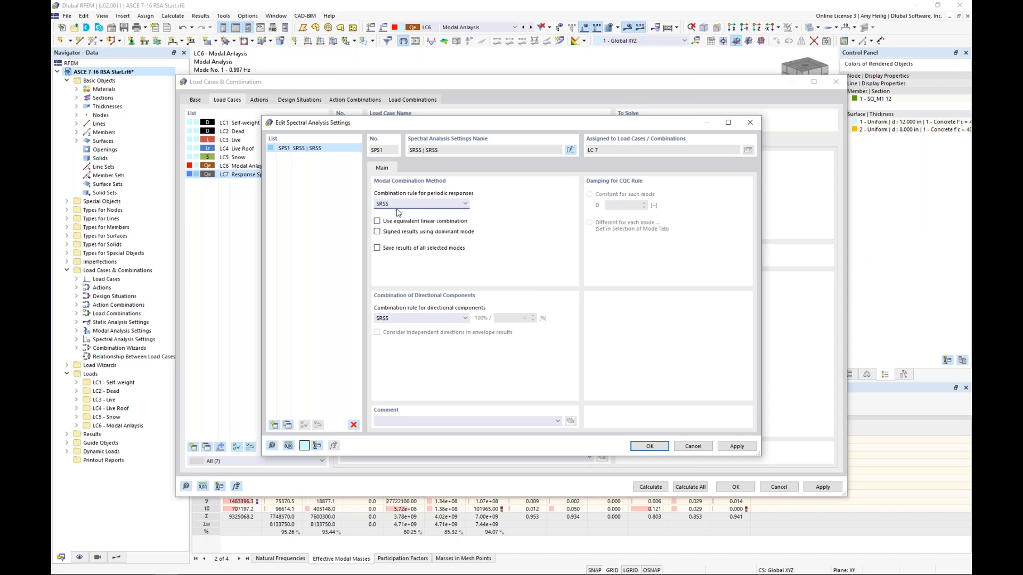
- Enable the equivalent linear combination and saving of all selected modes' results in SPS1, and combine directional components by Scaled Sum at 30 %
left_click(377, 222)
left_click(377, 248)
left_click(427, 318)
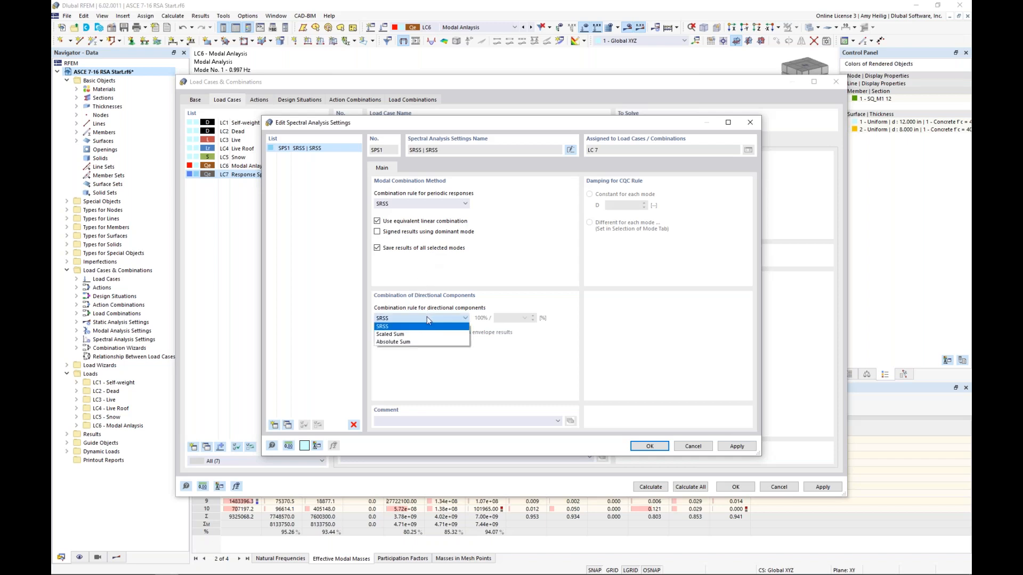
left_click(424, 339)
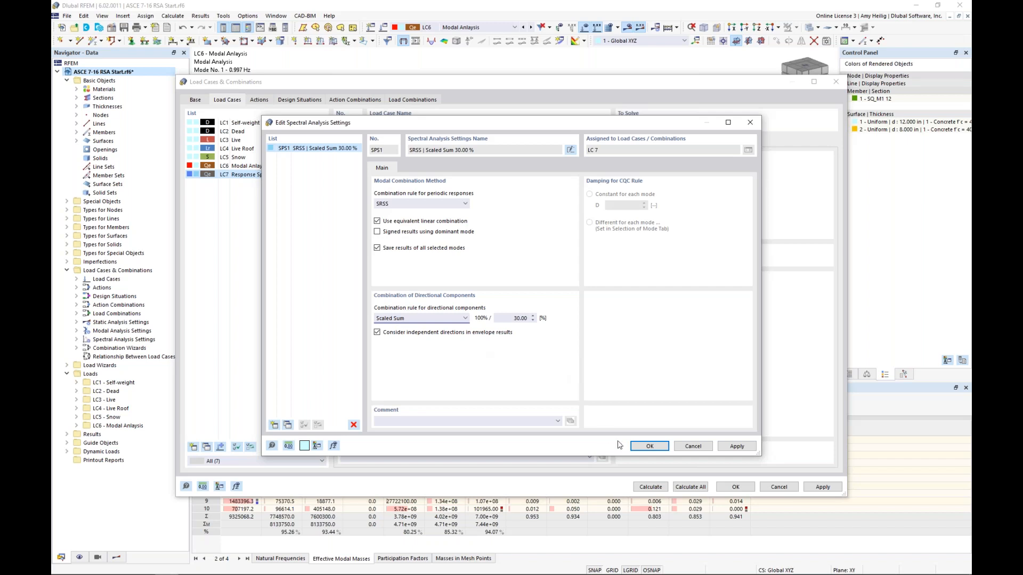
left_click(638, 448)
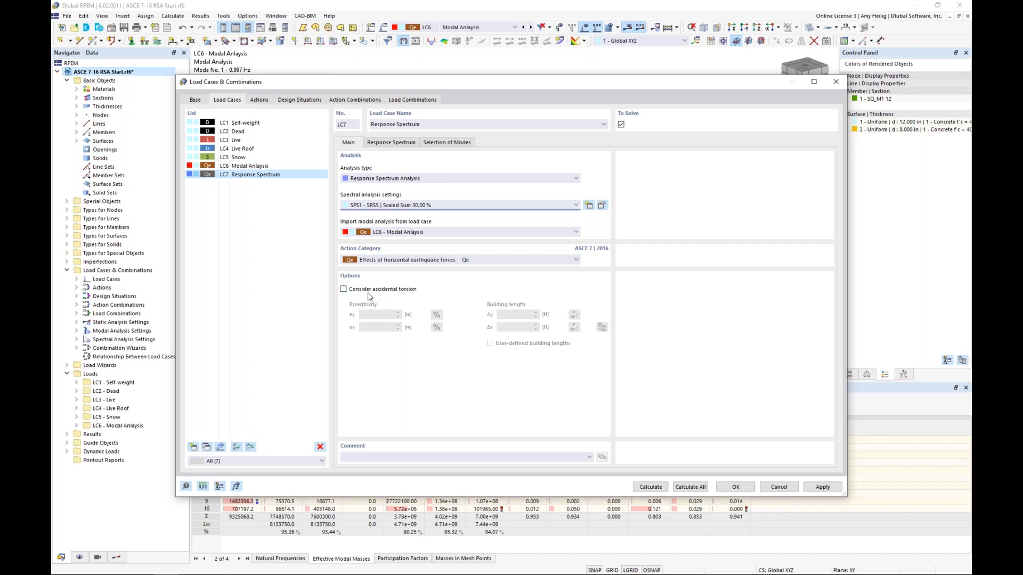
- Consider accidental torsion in LC7 with an eccentricity of 5.00 % in both X and Y
left_click(344, 289)
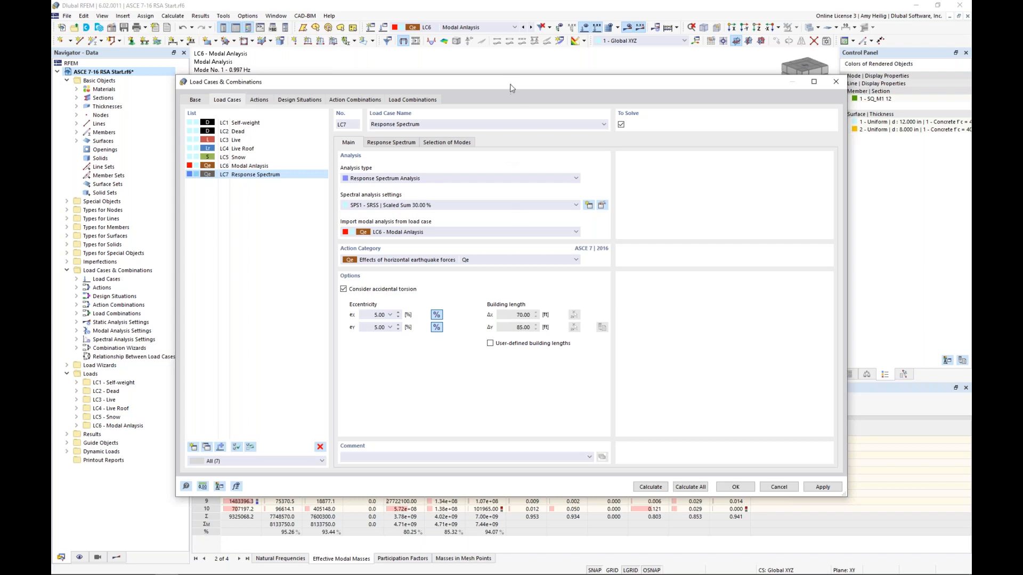
- Turn off accidental torsion for LC7 and check the available modal analysis import and action category options, keeping both selections
mouse_move(513, 85)
left_mouse_down()
mouse_move(502, 168)
mouse_move(517, 358)
mouse_move(505, 294)
mouse_move(515, 67)
left_mouse_up()
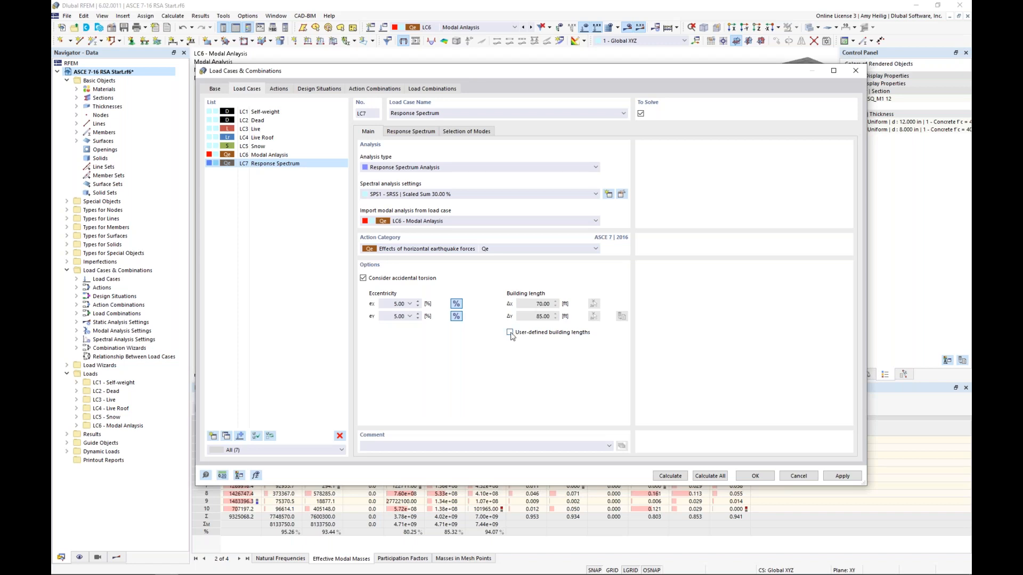
left_click(364, 278)
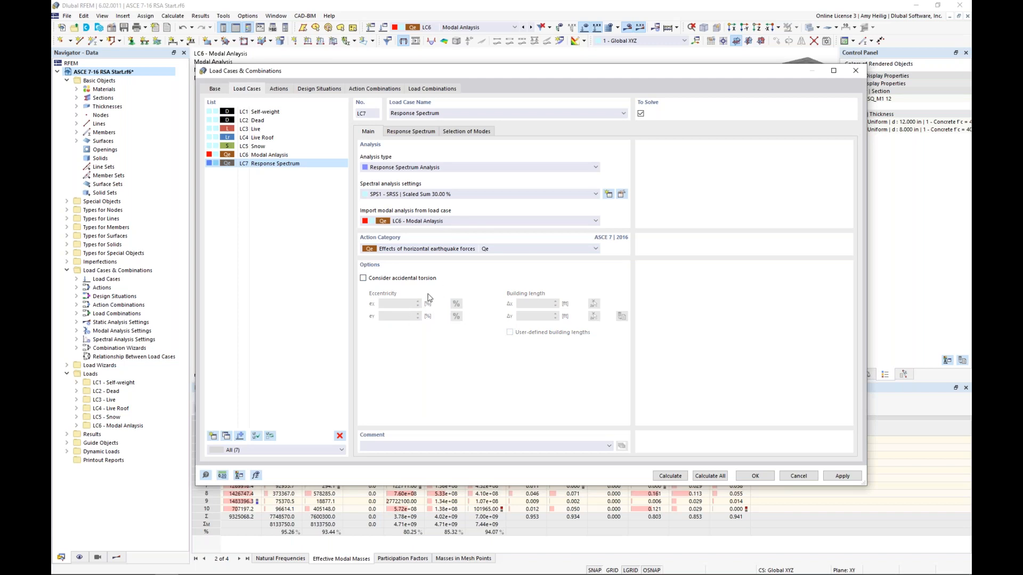
left_click(462, 224)
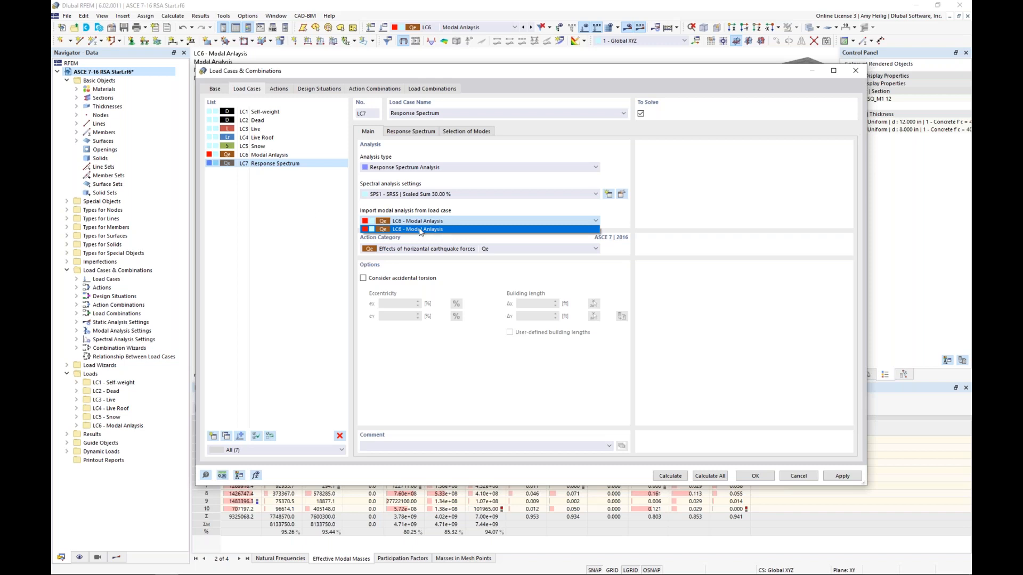
left_click(469, 211)
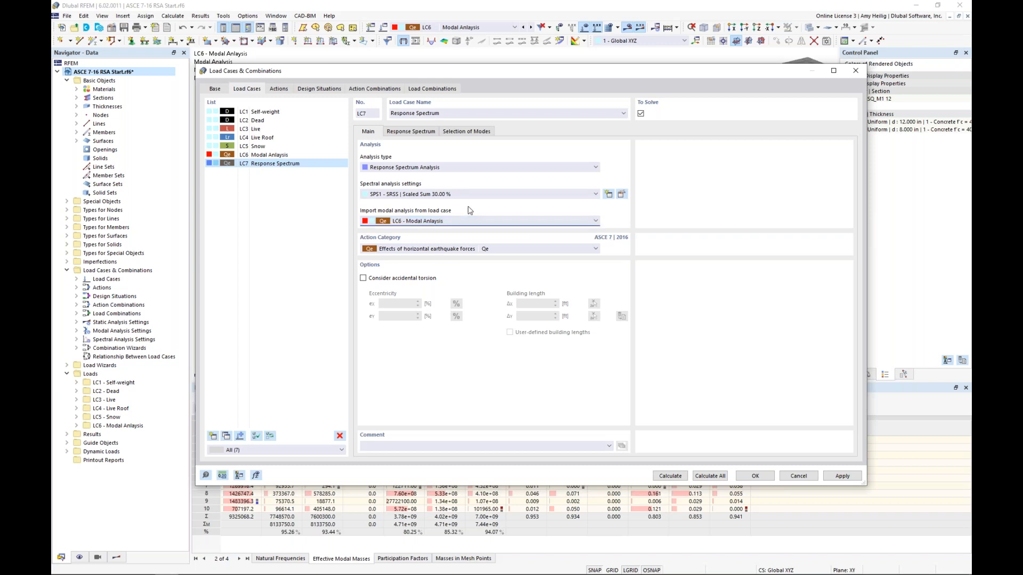
left_click(436, 248)
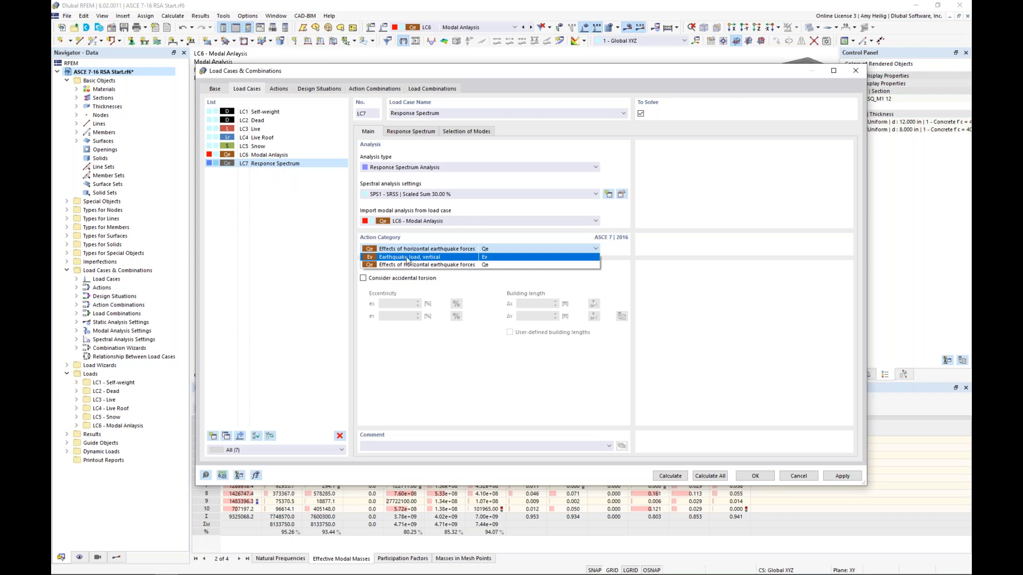
left_click(421, 238)
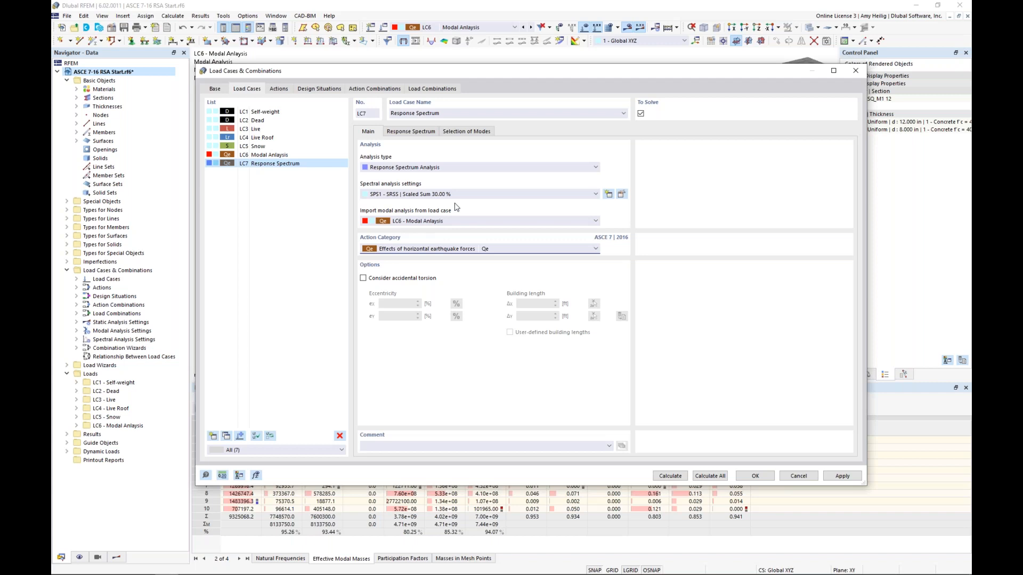
- Assign response spectrum RS1 to LC7 in the X and Y directions and open the X-direction spectrum for editing
left_click(414, 133)
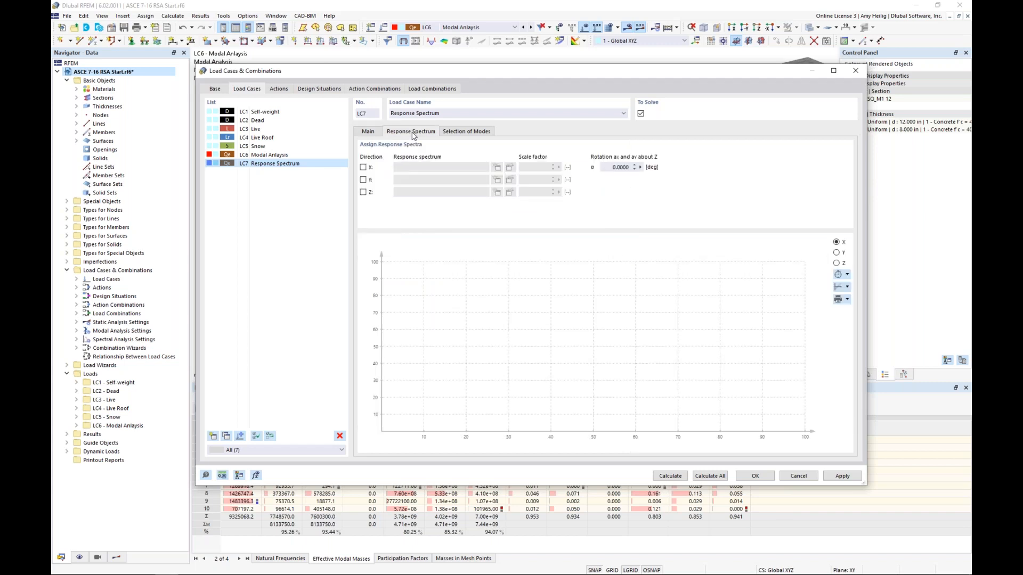
left_click(363, 167)
left_click(363, 181)
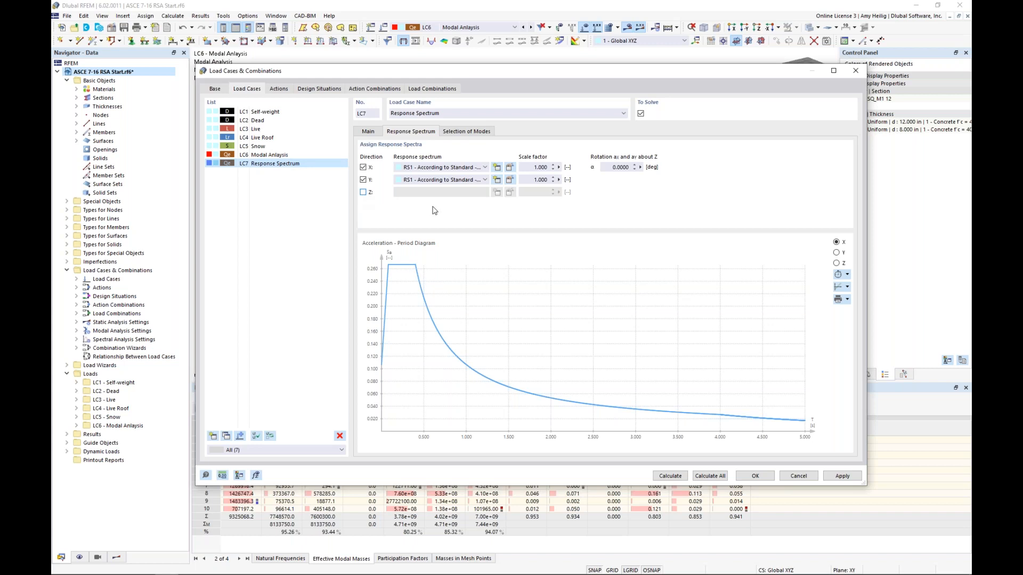
left_click(510, 168)
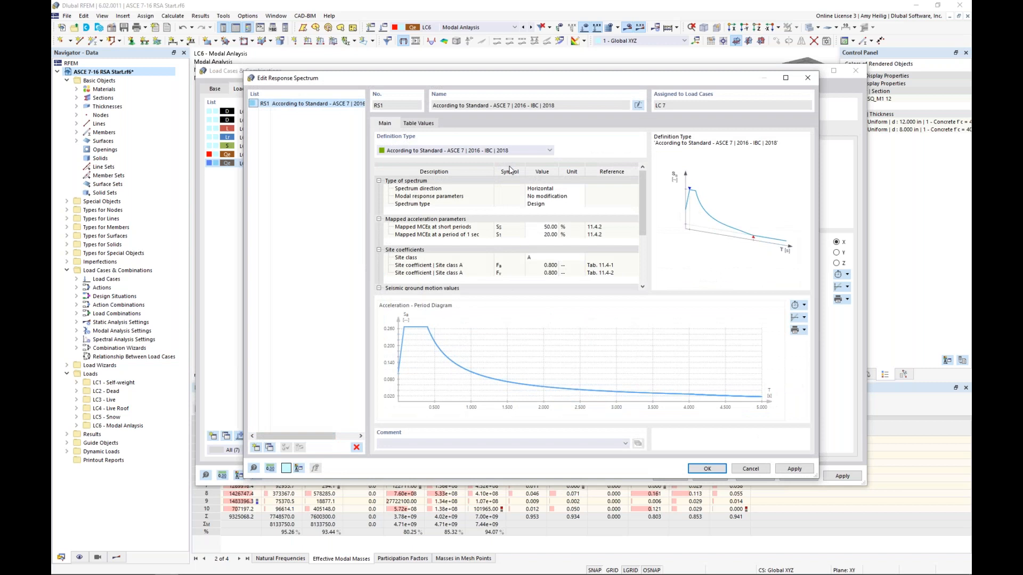
- Try the User-Defined and Generate from Accelerogram definition types for response spectrum RS1
left_click(519, 151)
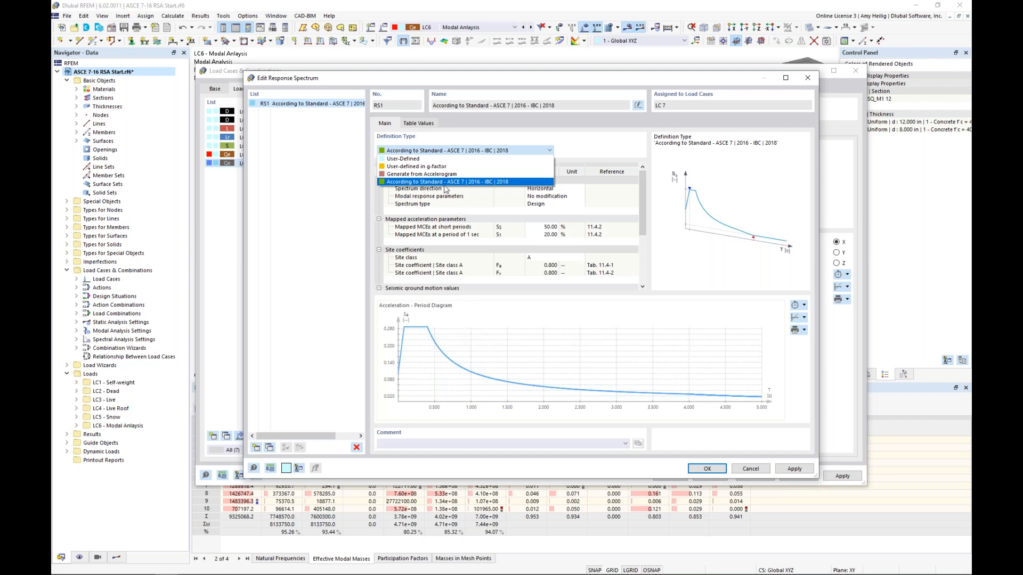
left_click(433, 160)
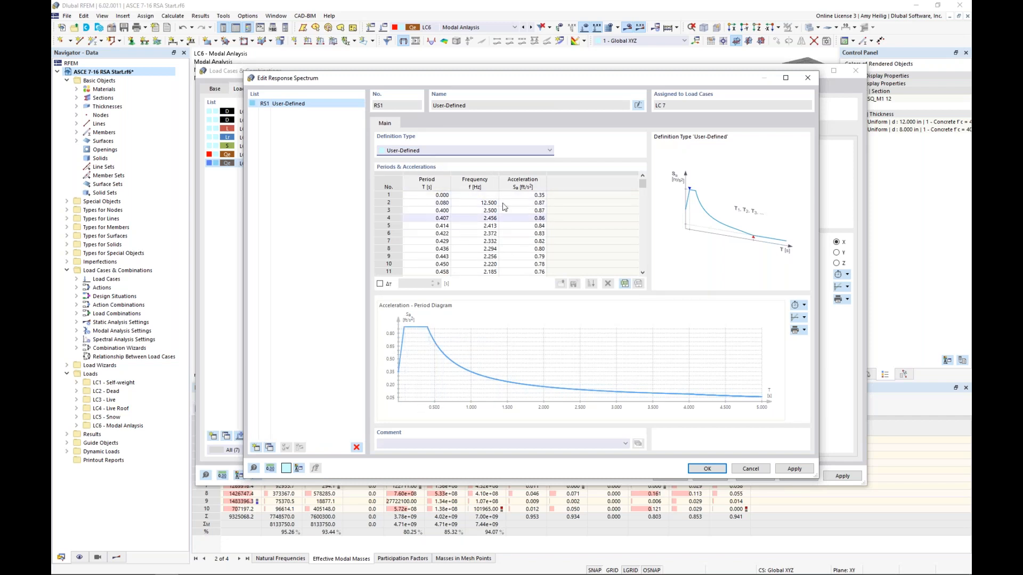
left_click(521, 150)
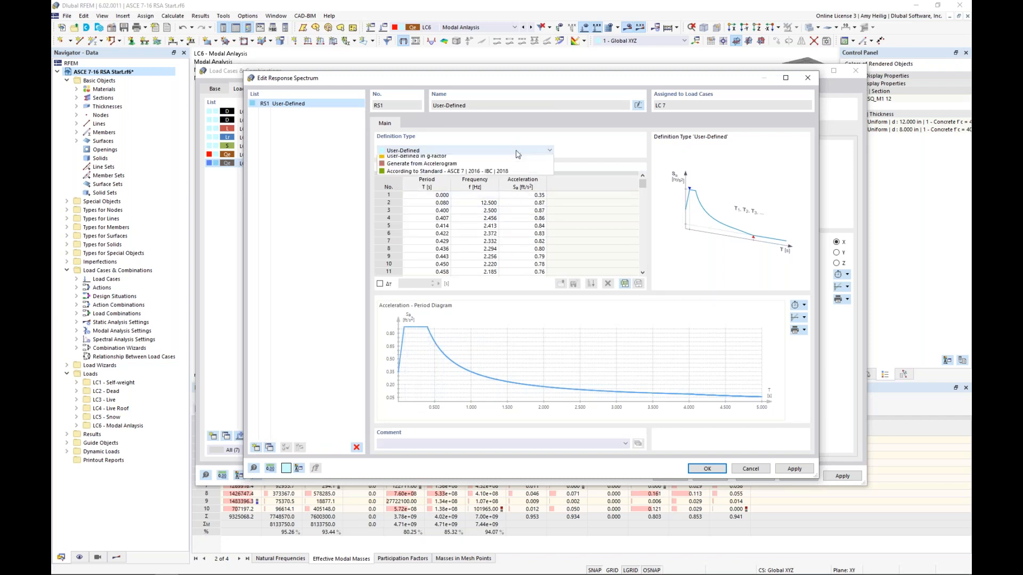
left_click(501, 175)
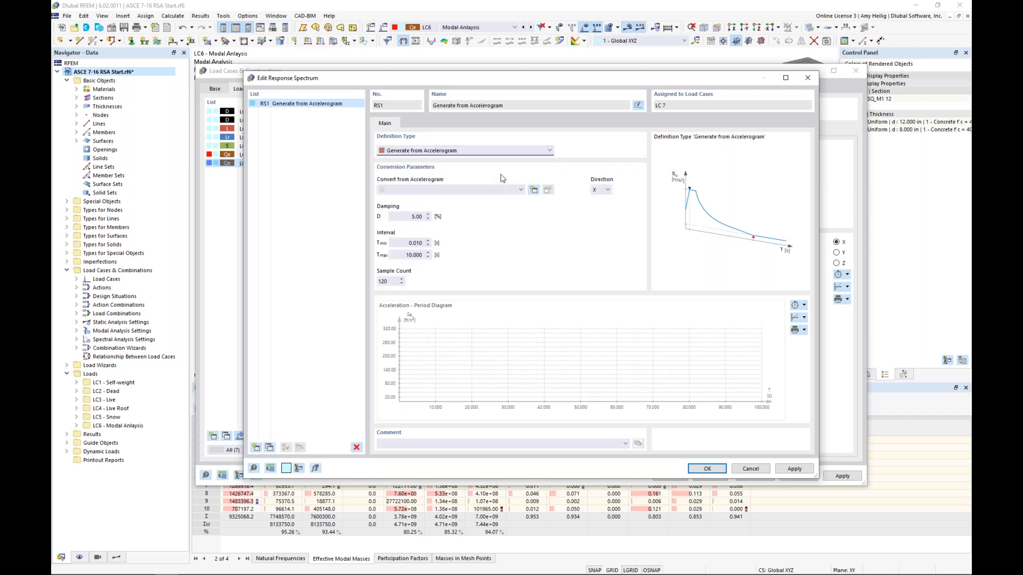
- Start a new accelerogram for the conversion with definition type From Library, and open the accelerogram library
left_click(534, 190)
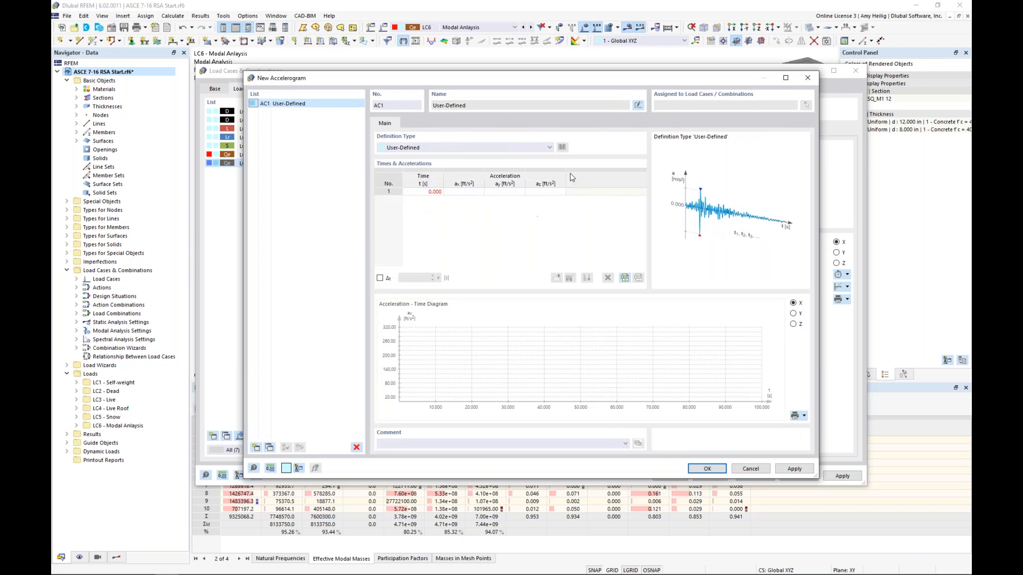
left_click(516, 148)
left_click(514, 164)
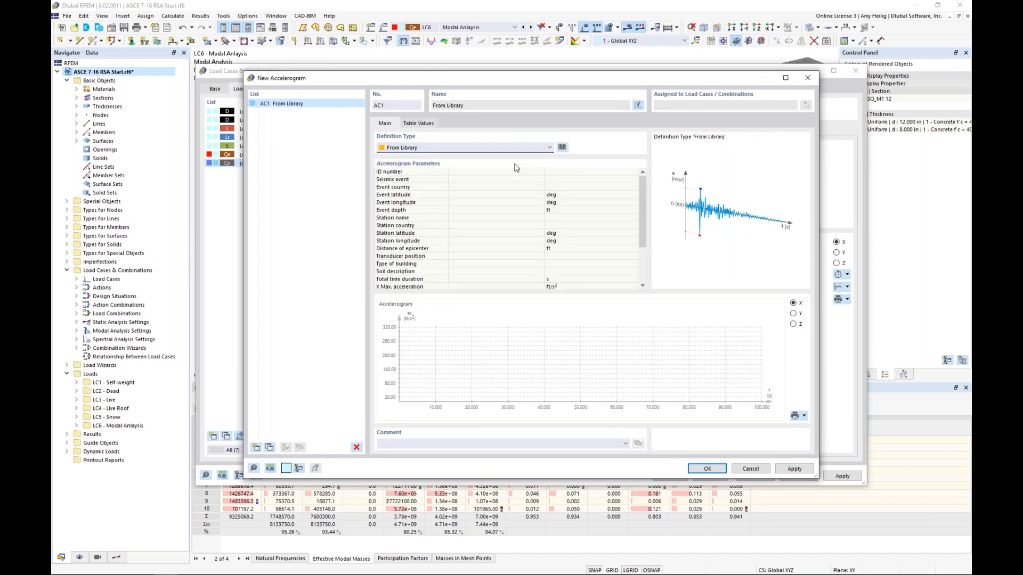
left_click(563, 149)
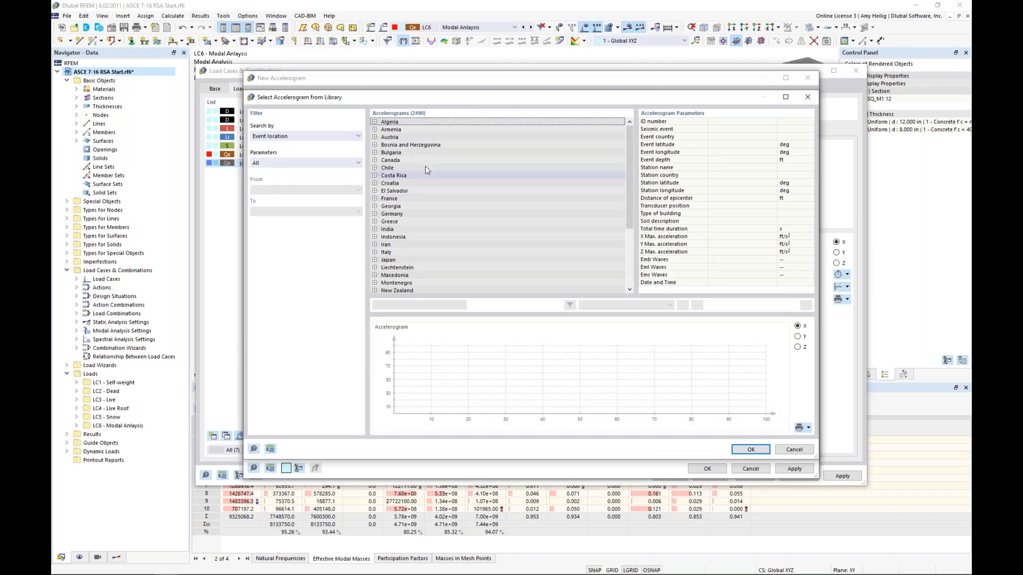
- Browse the United States accelerograms, preview several Denali records, and accept the Denali record of station Alaska: TAPS Pump Station # 10
scroll(425, 154, "down", 1)
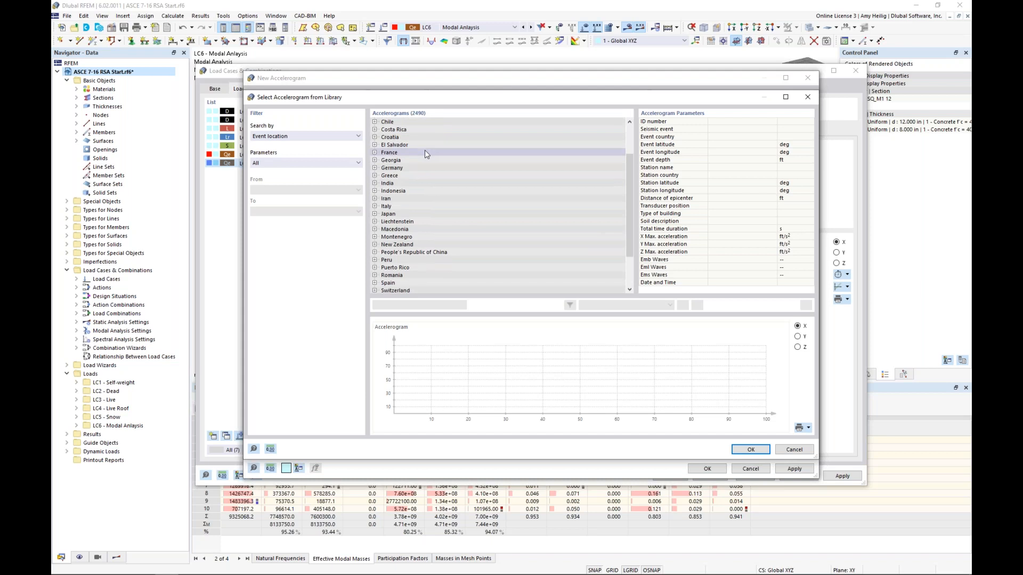
scroll(424, 153, "down", 3)
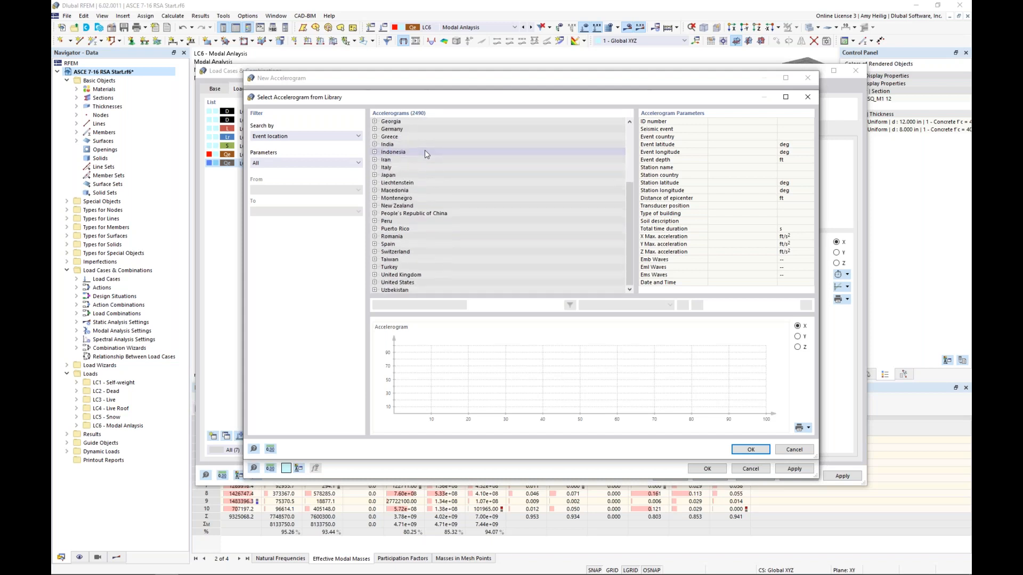
left_click(375, 283)
scroll(475, 216, "down", 6)
left_click(474, 214)
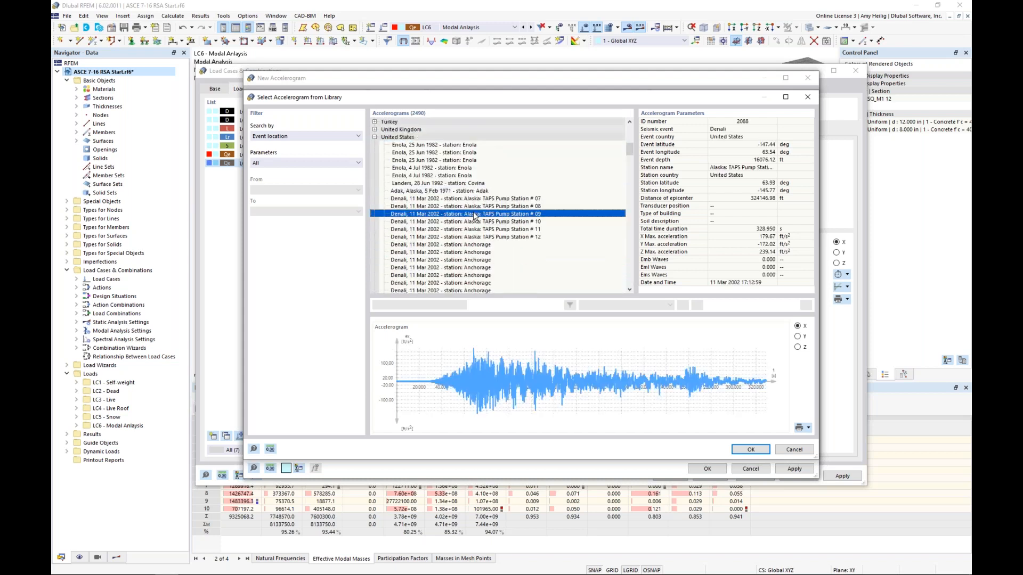
left_click(473, 237)
left_click(472, 252)
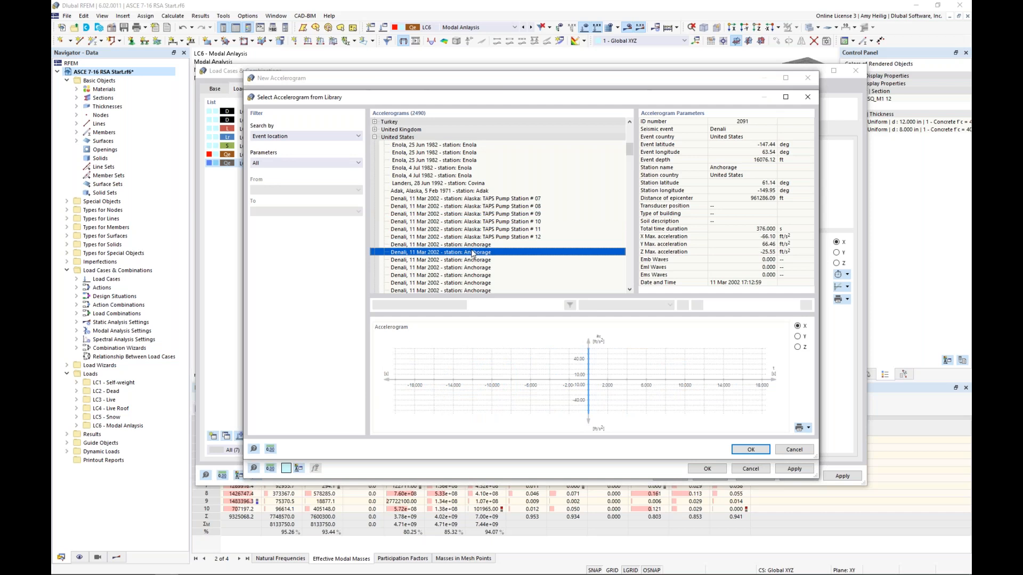
left_click(526, 222)
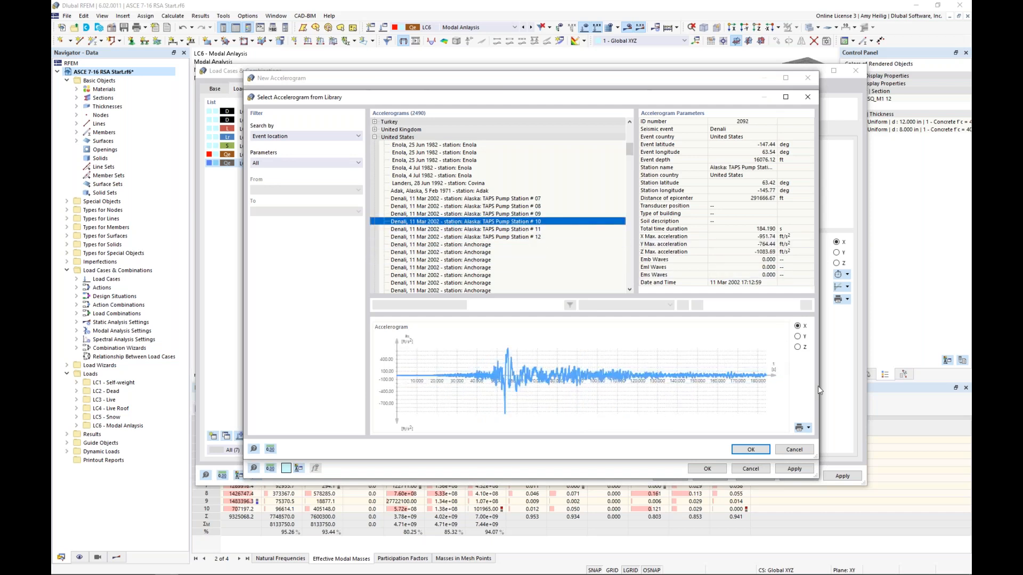
left_click(751, 449)
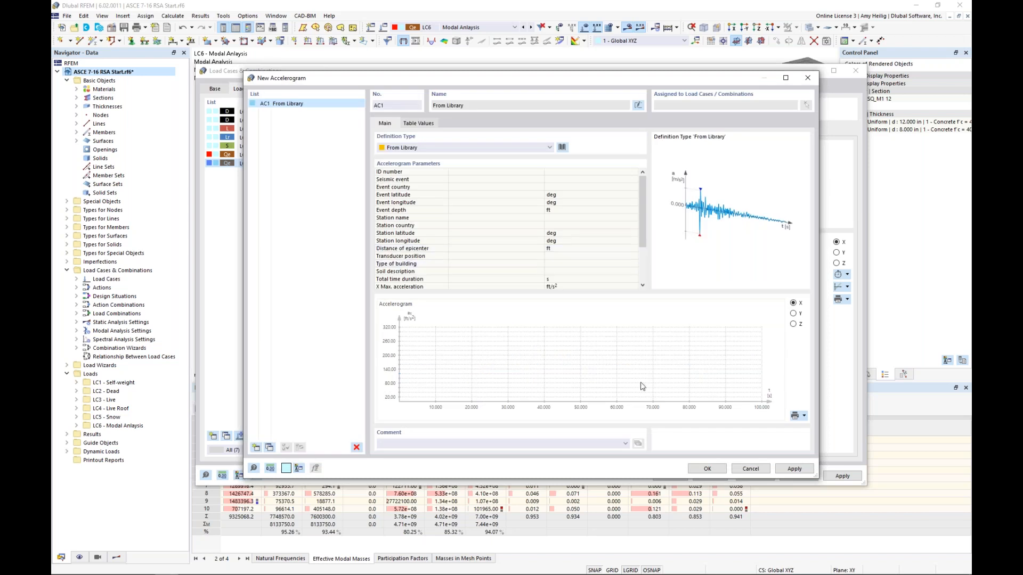
- Discard the new accelerogram and return RS1's definition type to According to Standard - ASCE 7 | 2016 - IBC | 2018
left_click(750, 468)
left_click(433, 151)
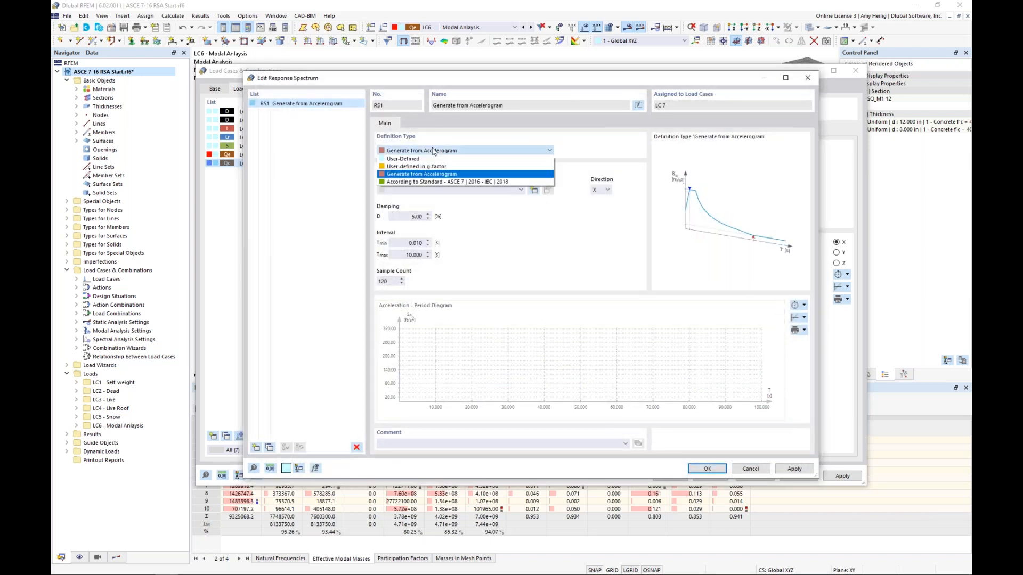
left_click(440, 186)
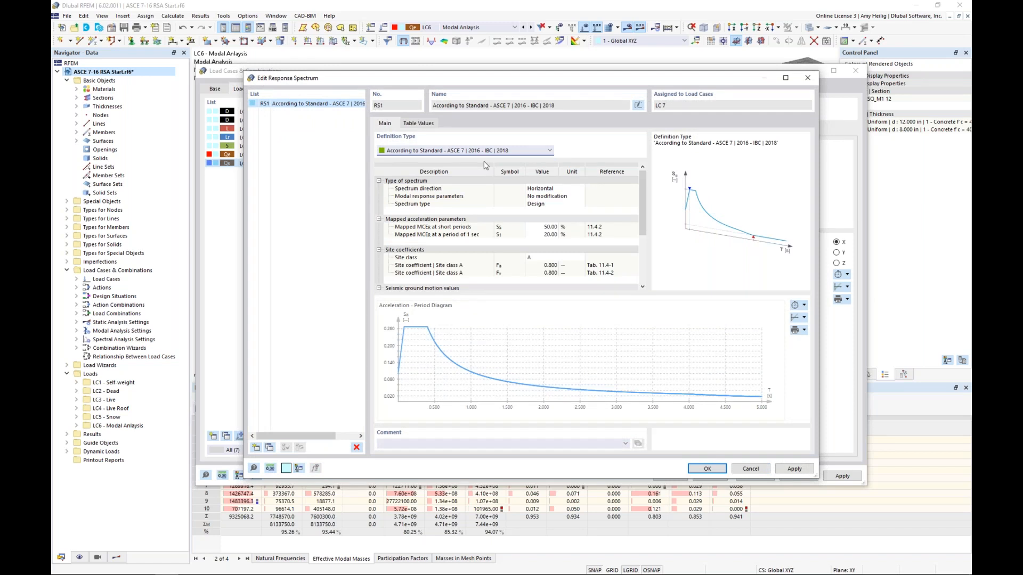
- Check the spectrum direction options of RS1 and keep Horizontal
left_click(550, 191)
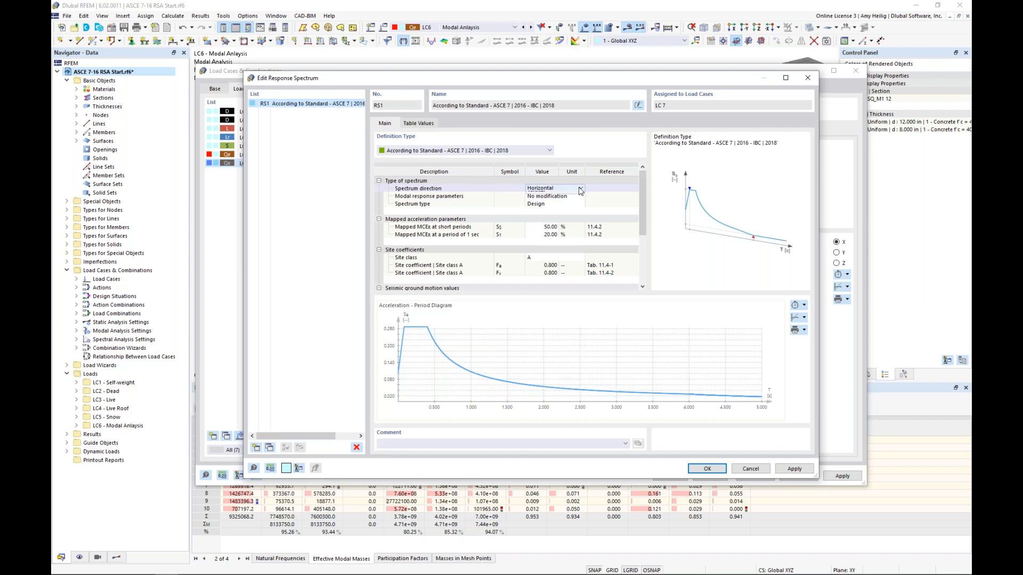
left_click(580, 189)
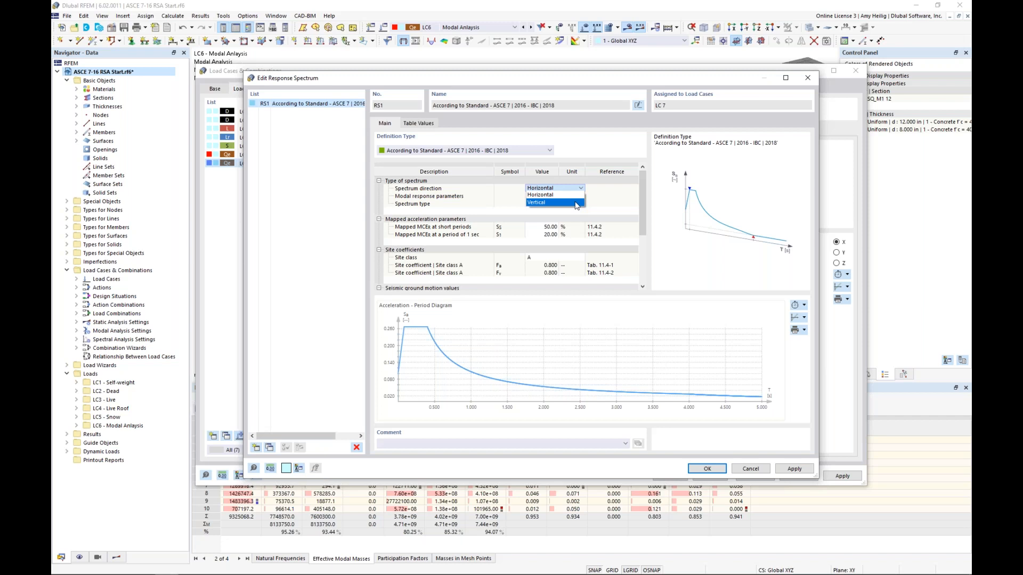
left_click(609, 197)
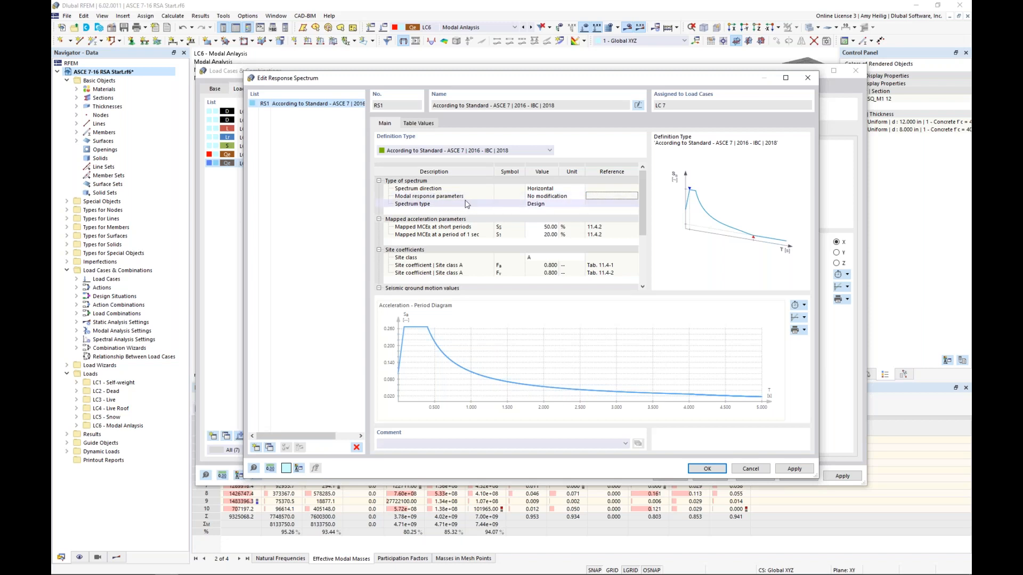
- Try Force related modal response parameters for RS1 and review the importance factors and response modification factor R
left_click(552, 196)
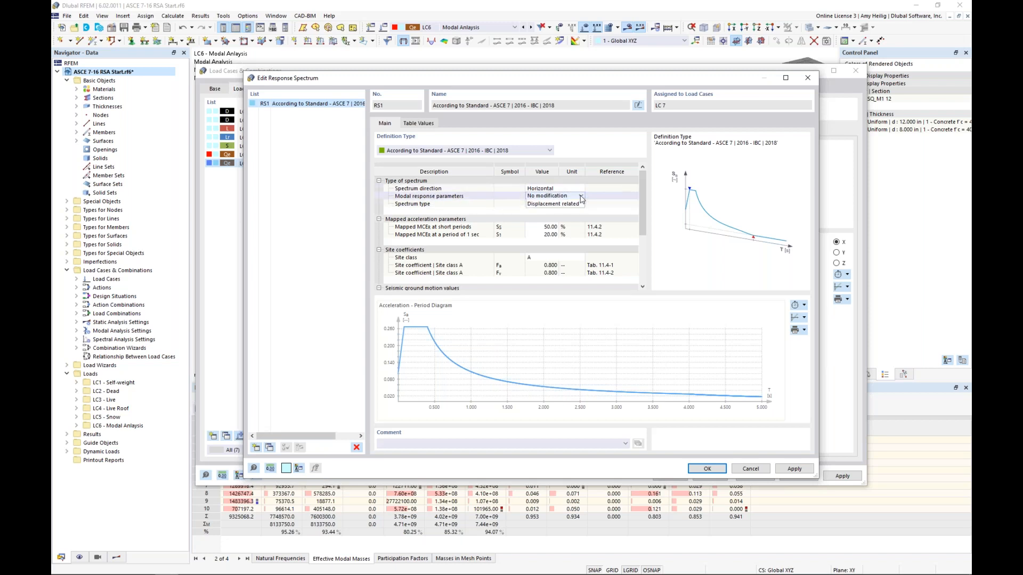
left_click(581, 197)
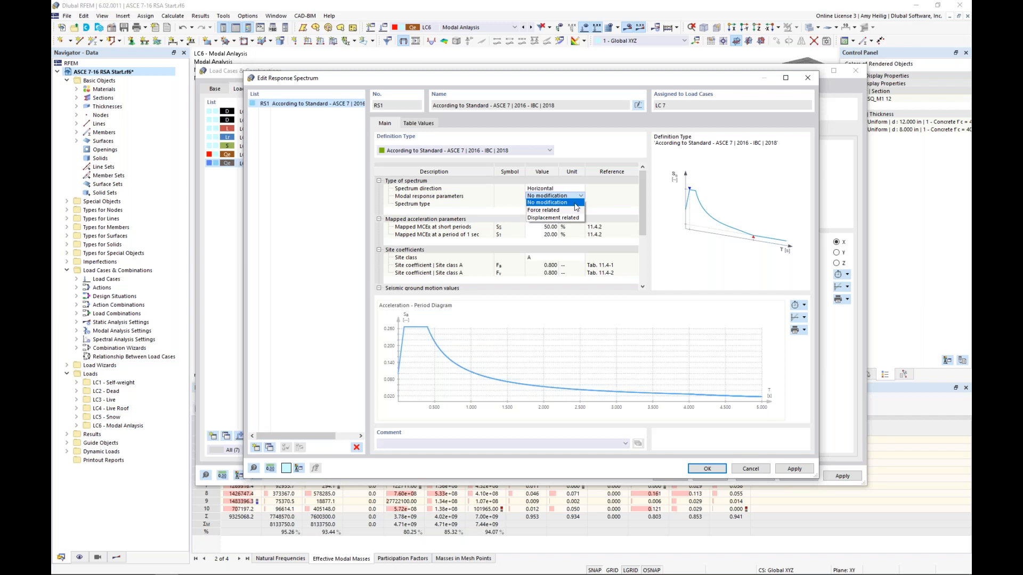
left_click(566, 210)
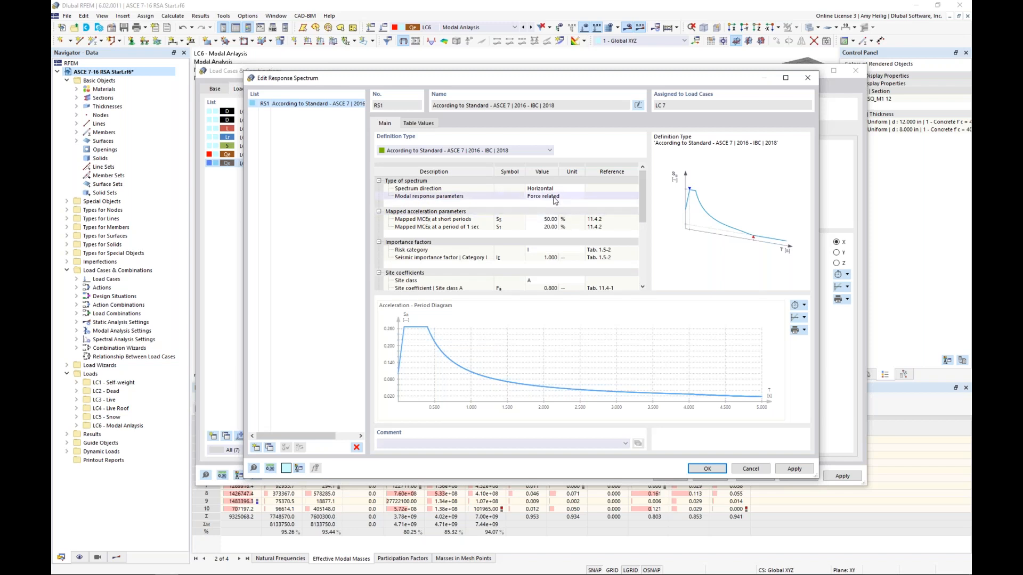
scroll(516, 254, "down", 1)
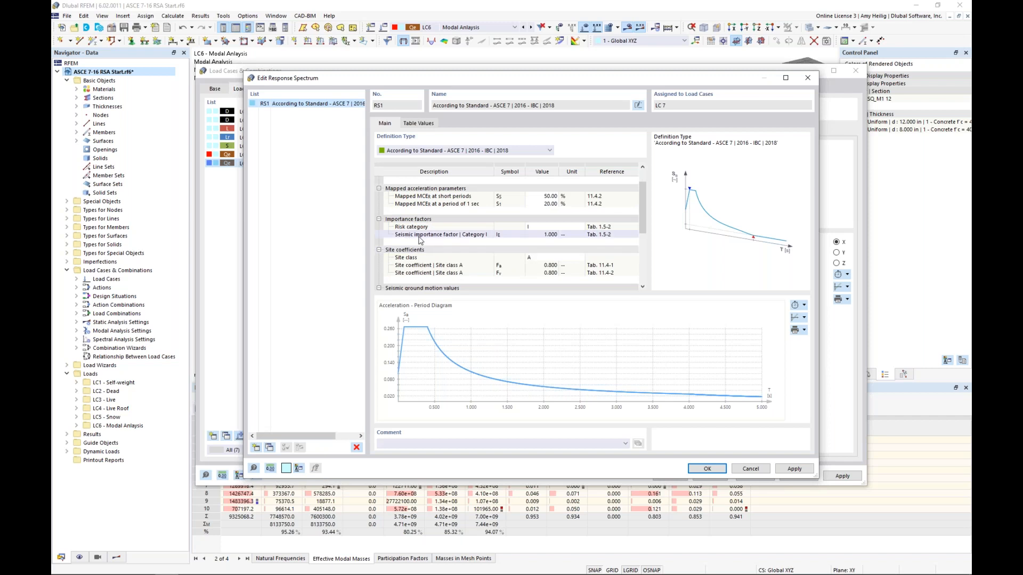
scroll(508, 247, "down", 4)
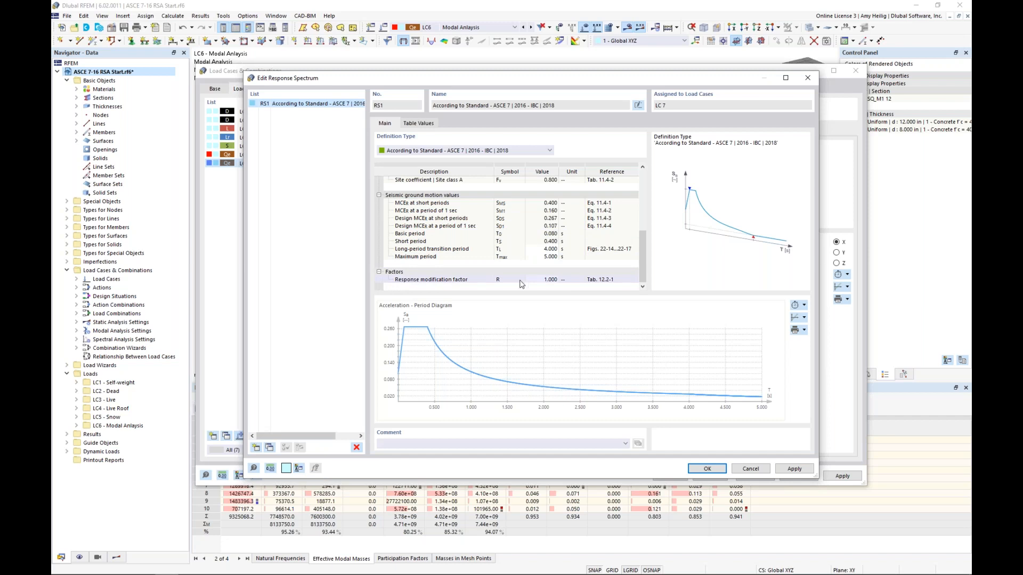
scroll(521, 284, "up", 4)
- Set RS1's modal response parameters to Displacement related and review the parameters down to the deflection amplification factor
left_click(554, 196)
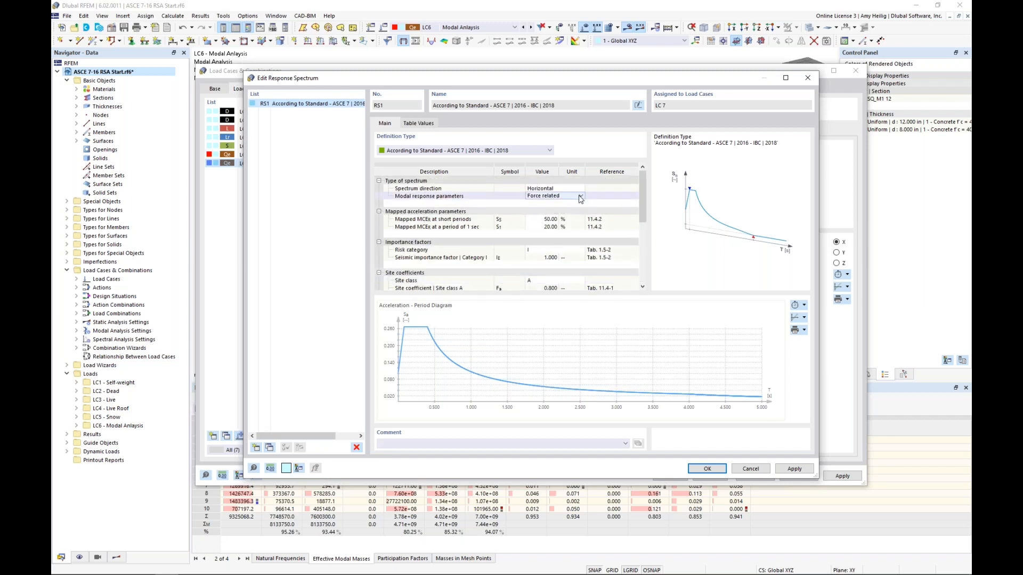
left_click(581, 196)
left_click(575, 219)
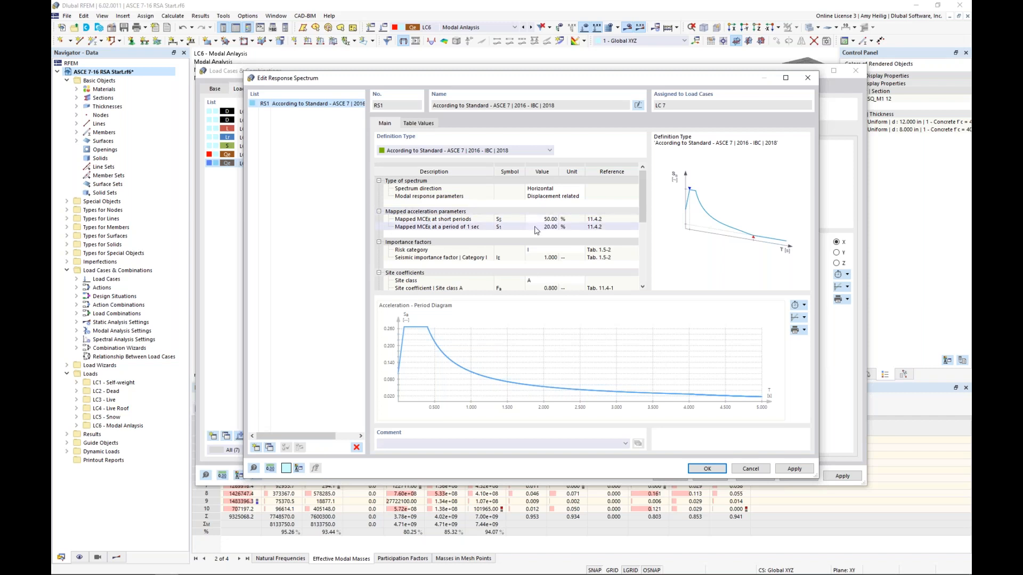
scroll(505, 263, "down", 2)
scroll(505, 263, "down", 3)
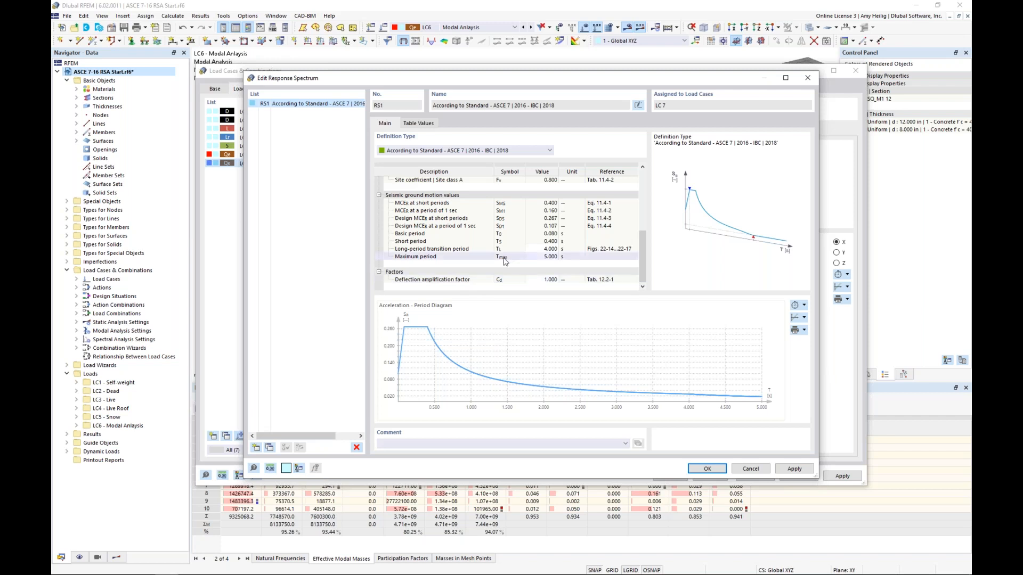
- Set RS1's modal response parameters to No modification, check the spectrum type options and keep Design
scroll(505, 261, "up", 5)
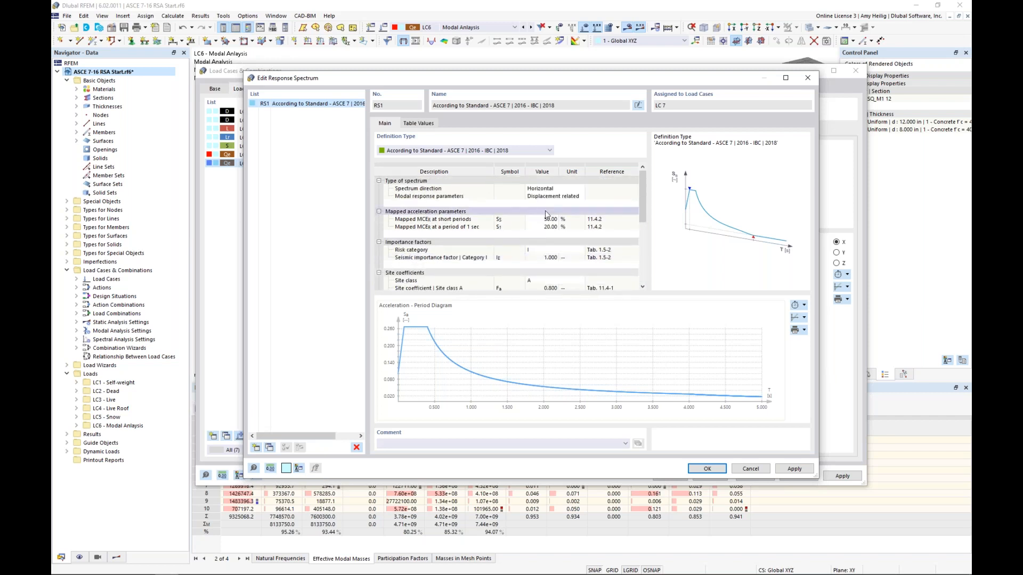
left_click(557, 197)
left_click(558, 197)
left_click(569, 204)
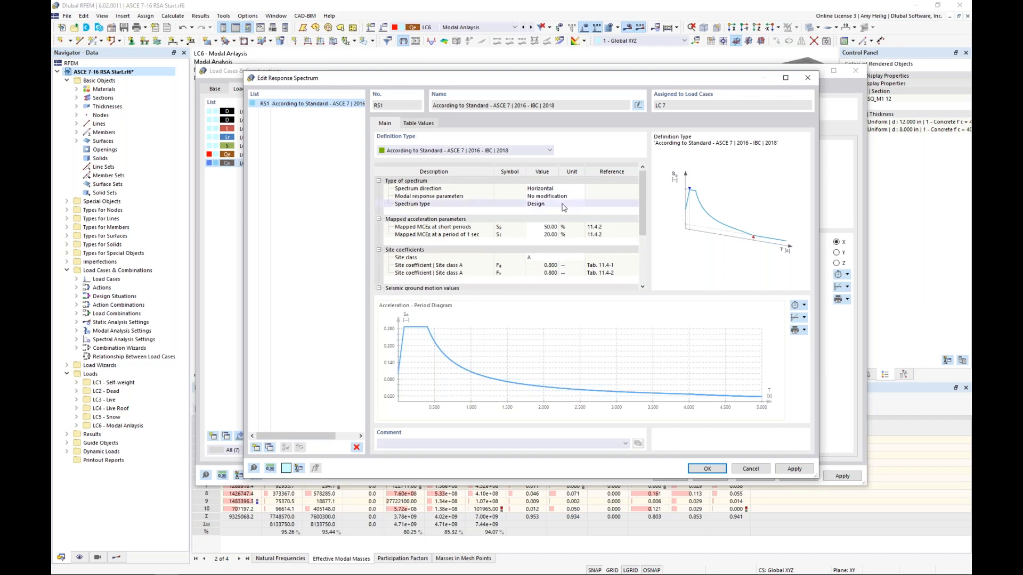
left_click(564, 206)
left_click(581, 206)
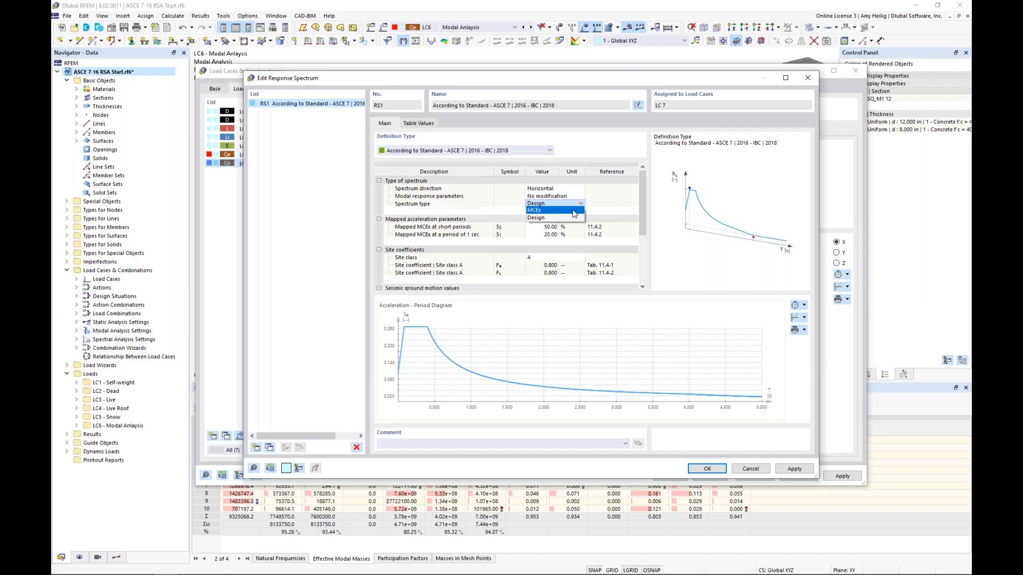
left_click(615, 216)
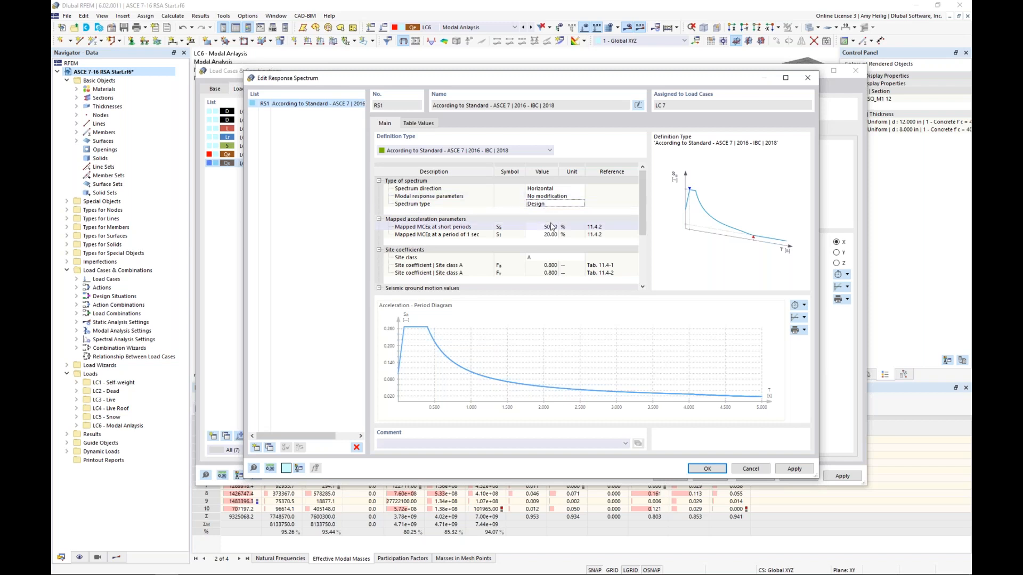
- Set RS1's site class to C and review the site coefficients and seismic ground motion values
scroll(551, 229, "down", 1)
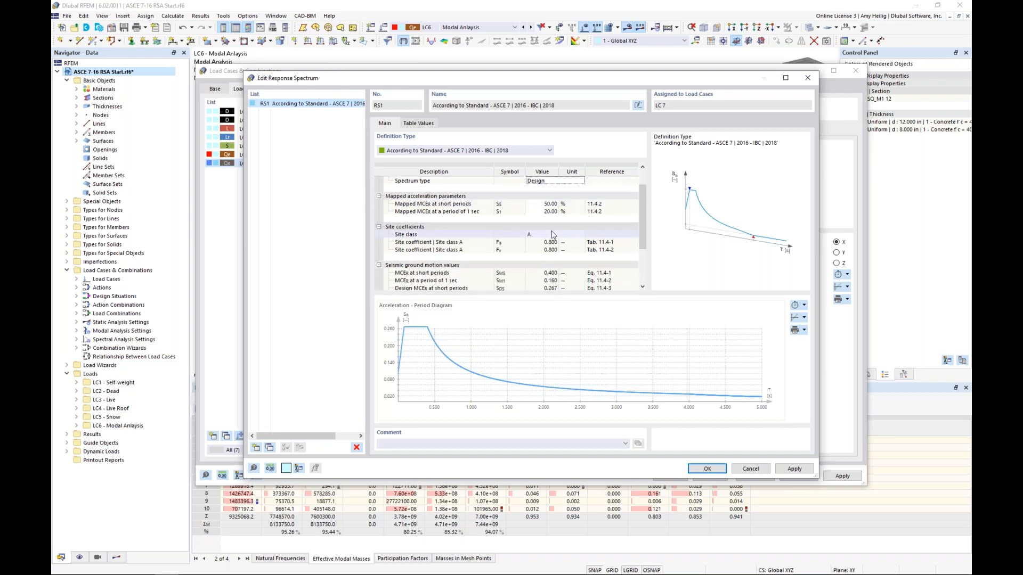
left_click(551, 235)
left_click(582, 235)
left_click(570, 256)
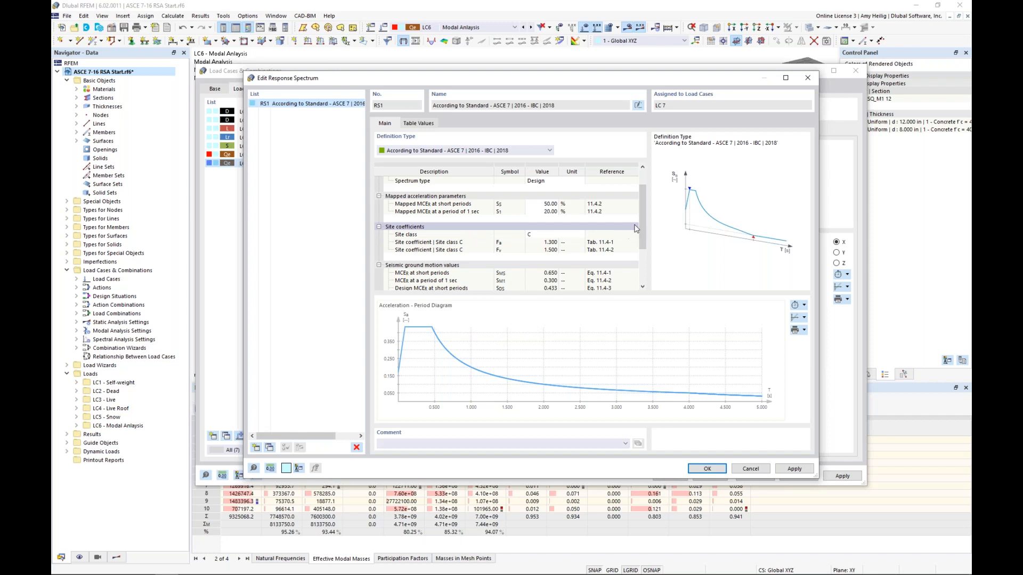
left_click_drag(641, 219, 637, 253)
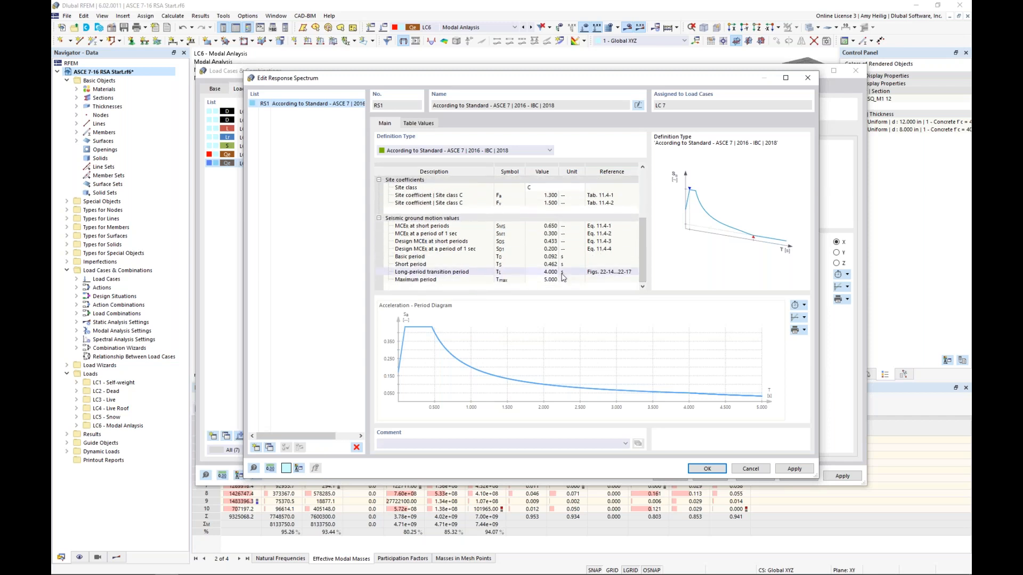
- Switch to the browser and view the Snow Load, Wind Speed, and Seismic Load Maps page for Philadelphia
key("super+Tab")
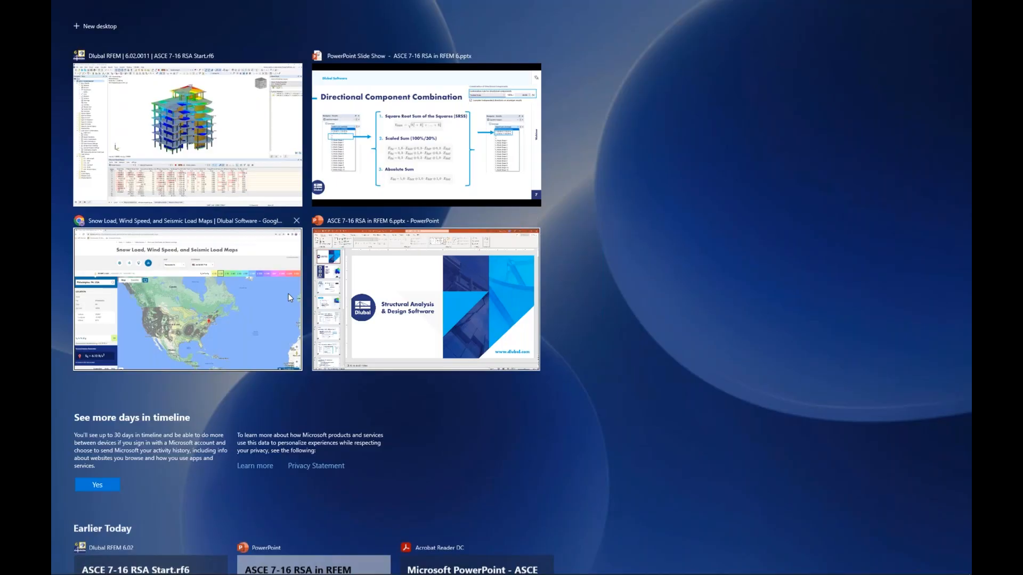
left_click(289, 293)
scroll(155, 122, "up", 2)
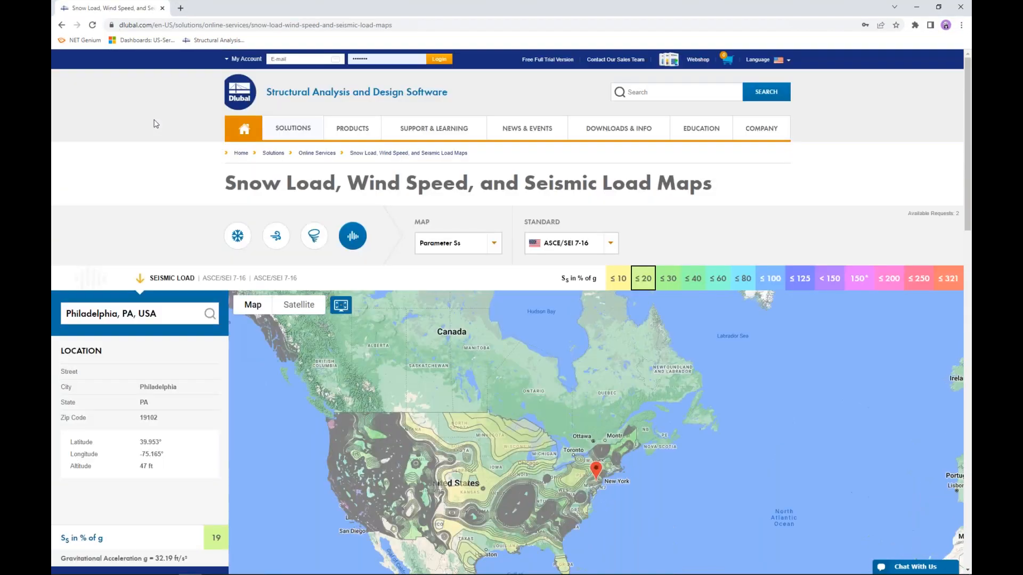
mouse_move(297, 127)
scroll(153, 122, "down", 1)
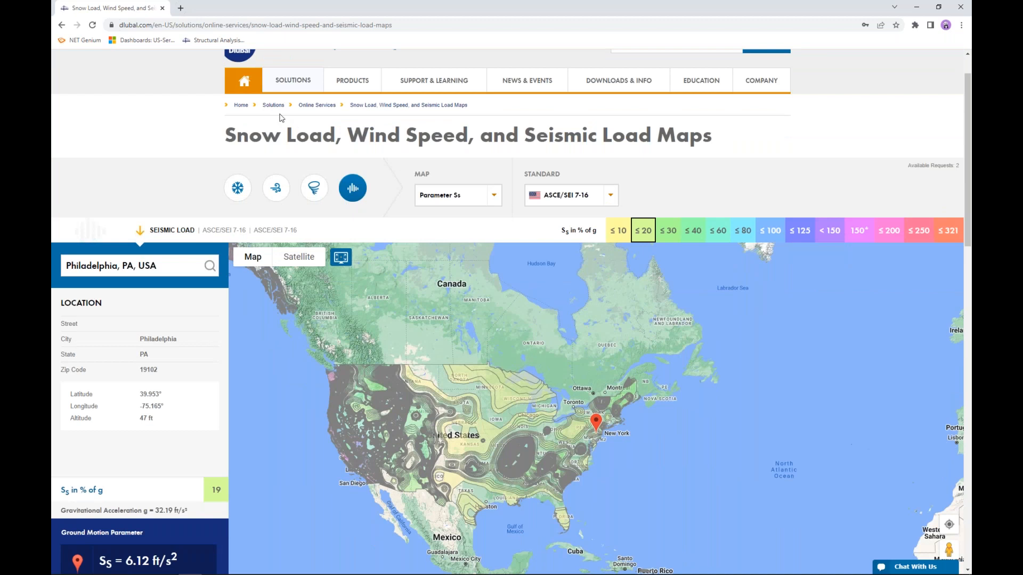
- Look through the standards offered for the seismic load map and keep ASCE/SEI 7-16
left_click(616, 198)
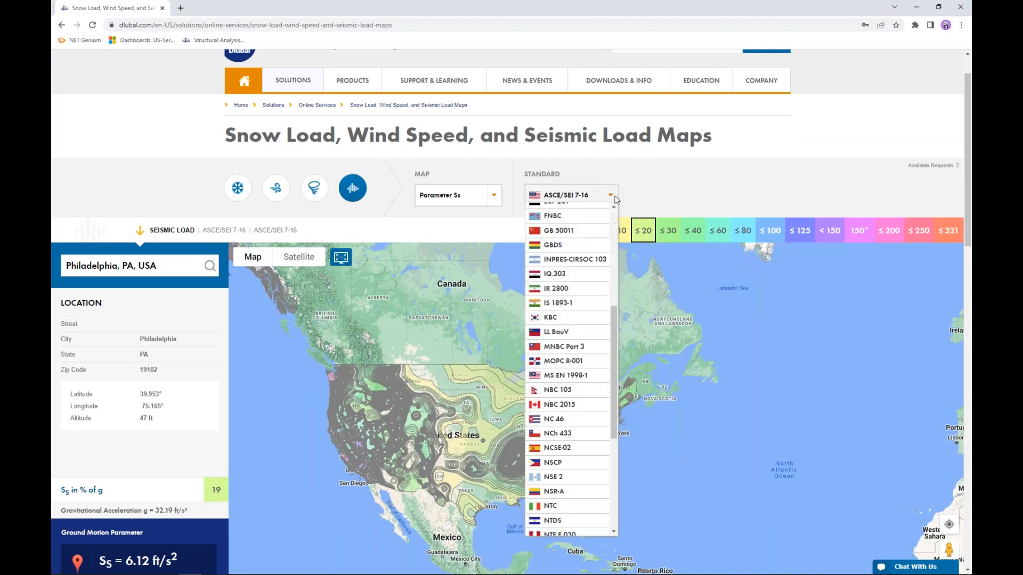
scroll(613, 343, "up", 2)
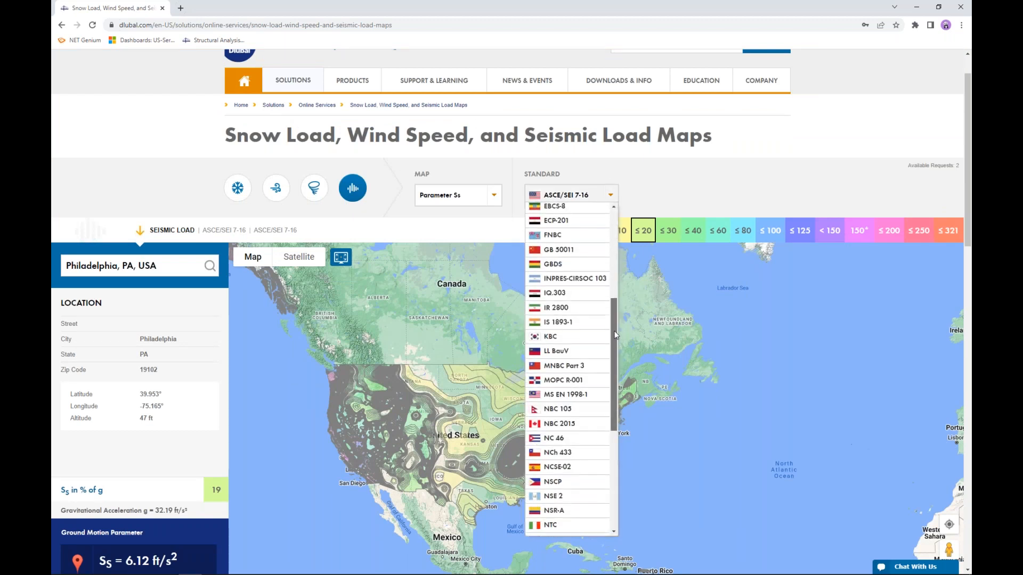
scroll(611, 334, "down", 3)
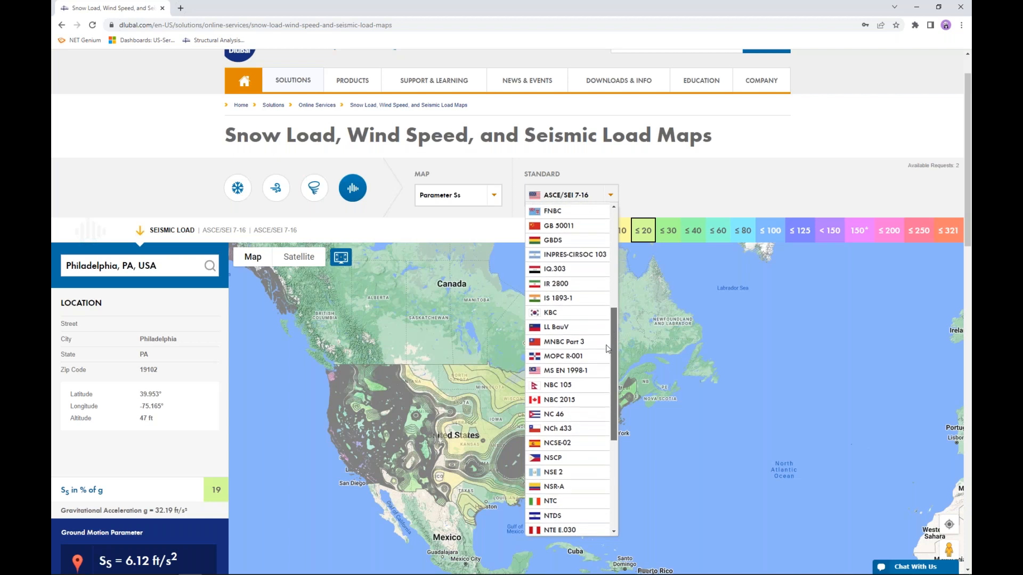
mouse_move(614, 379)
left_mouse_down()
mouse_move(608, 445)
mouse_move(611, 360)
left_mouse_up()
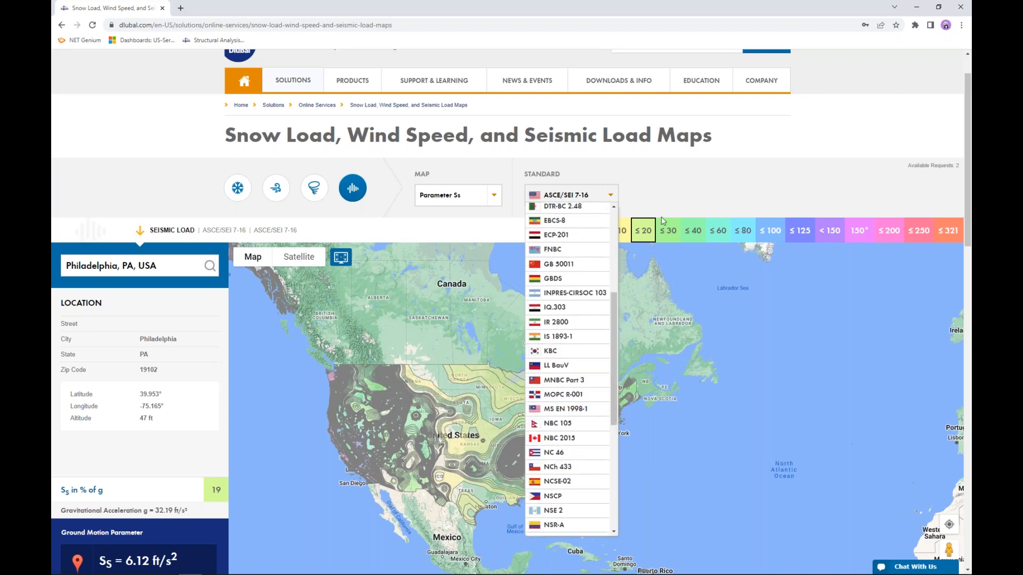
left_click(674, 188)
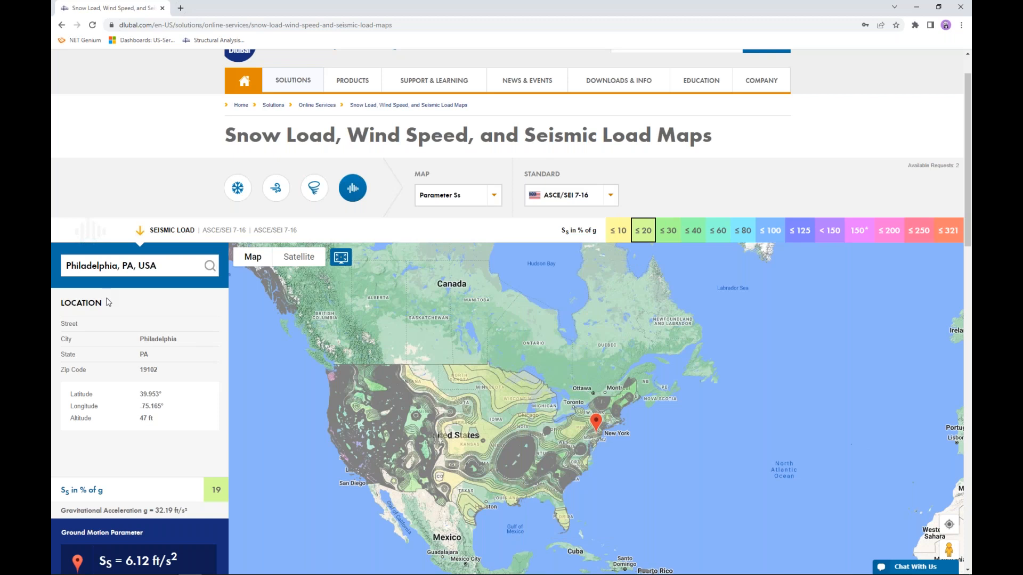
- Review the seismic results for Philadelphia and the map parameters available under ASCE/SEI 7-16
scroll(98, 165, "down", 2)
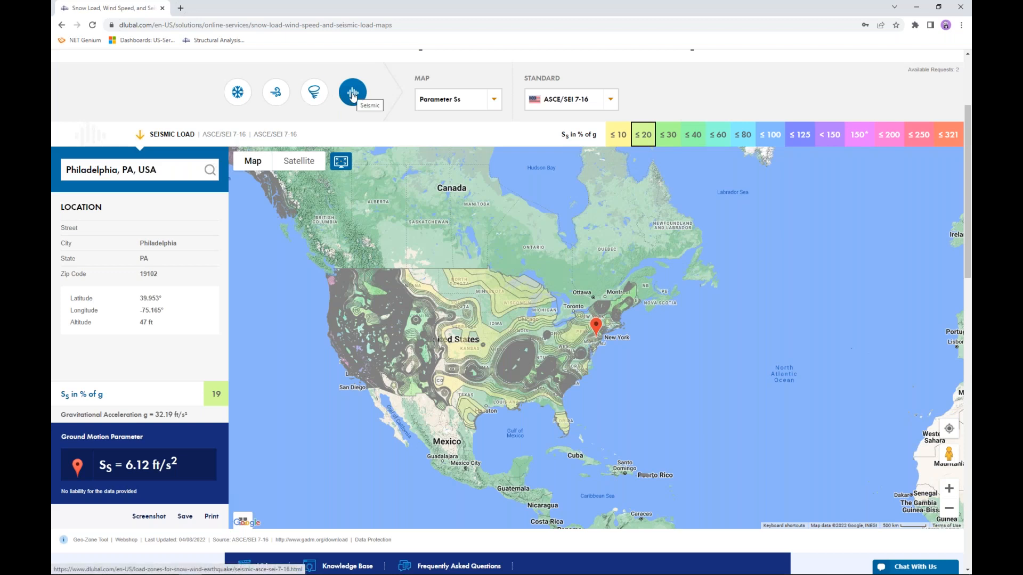
left_click(498, 100)
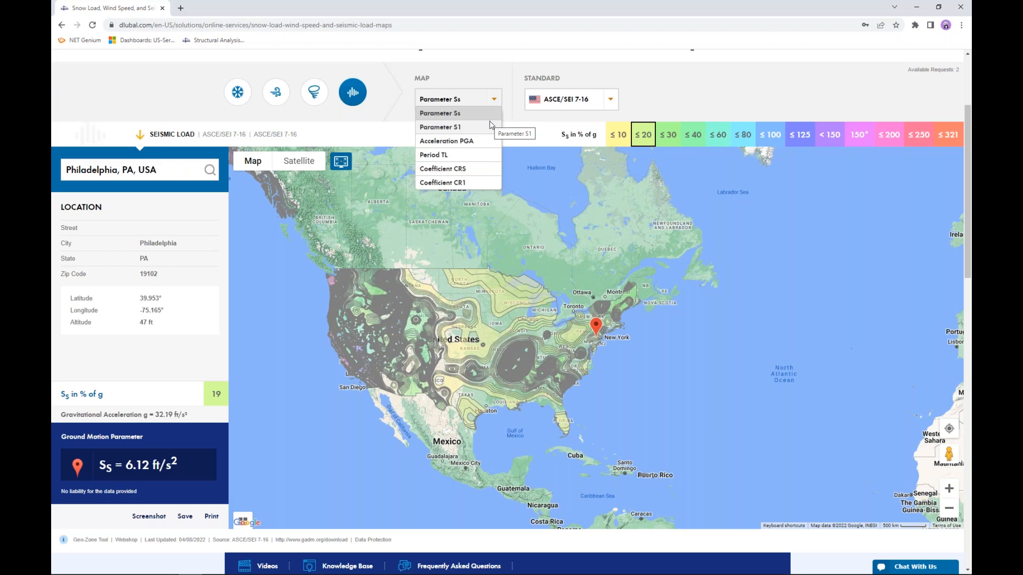
scroll(498, 87, "up", 1)
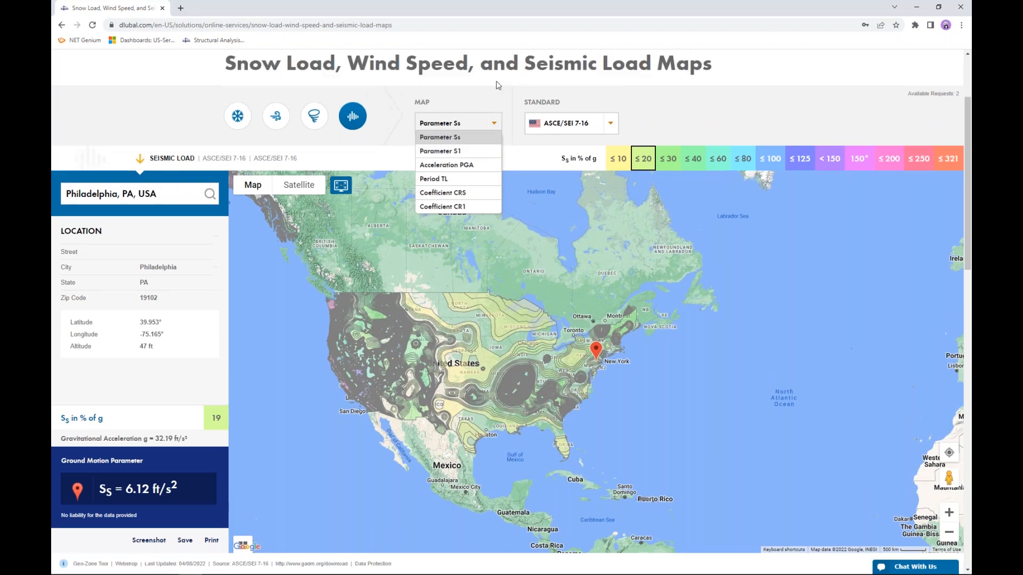
scroll(501, 105, "up", 2)
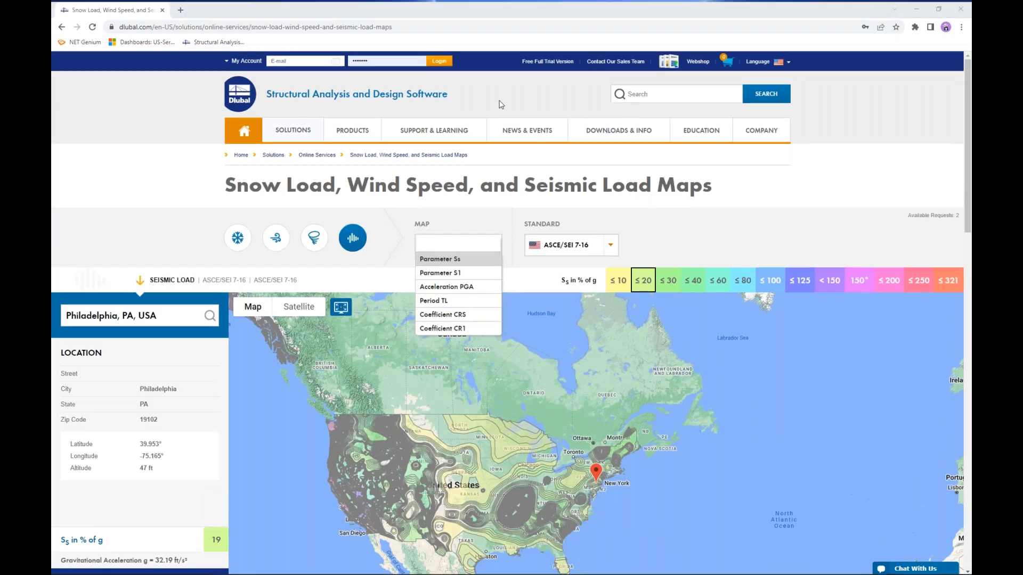
- Switch back to RFEM, recheck RS1's spectrum parameters and accept the response spectrum
key("super+Tab")
left_click(501, 105)
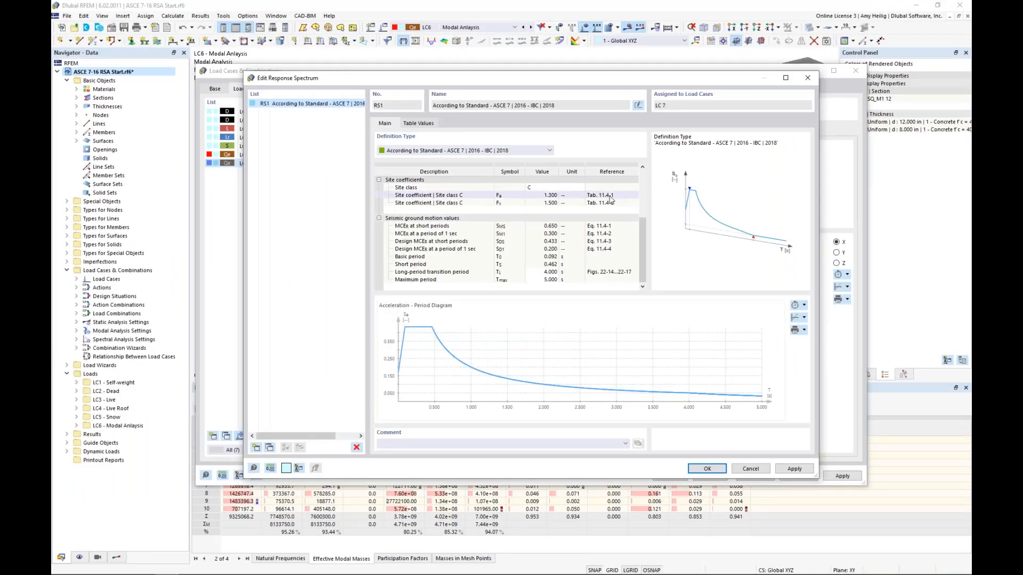
scroll(639, 232, "up", 3)
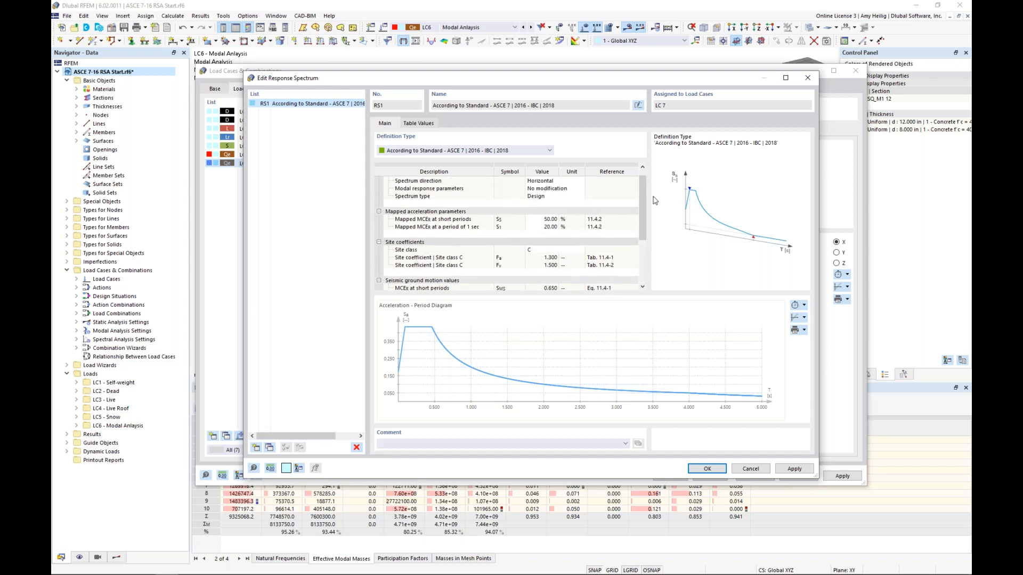
left_click(707, 469)
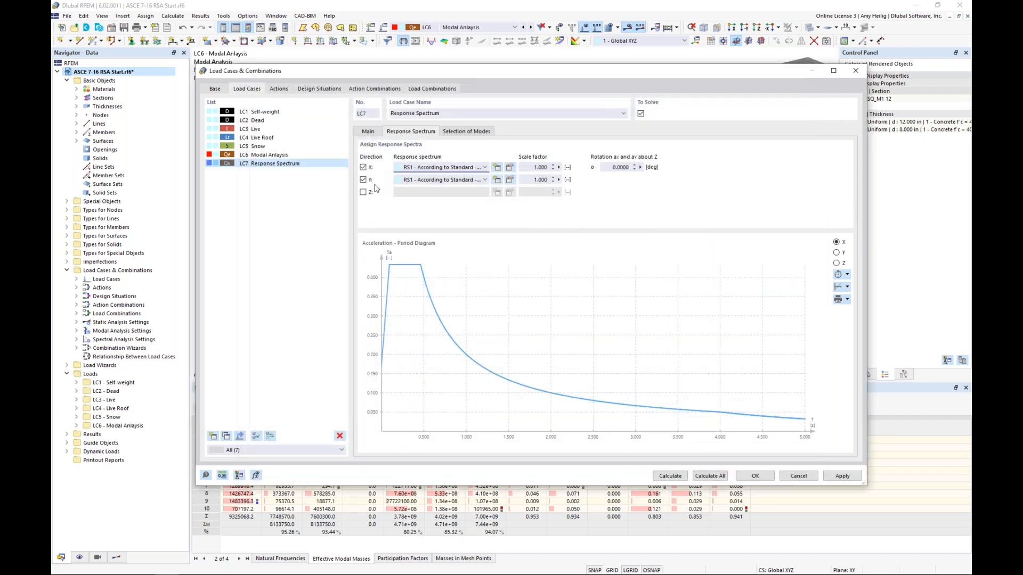
- Filter LC7's active modes by an effective modal mass factor of 0.03 and calculate the load case
left_click(464, 133)
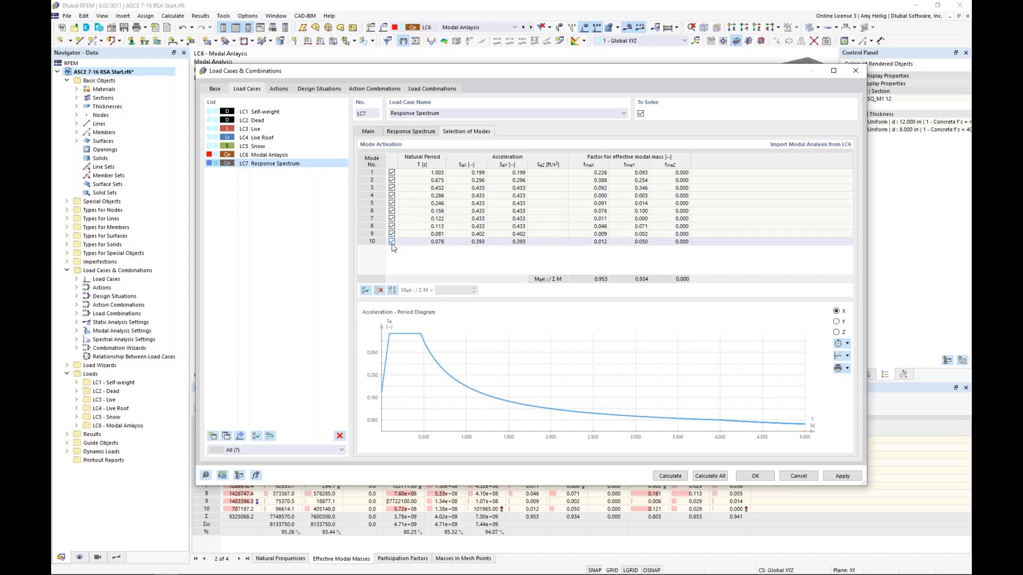
left_click(394, 293)
double_click(443, 292)
type("0.03")
key("Tab")
left_click(369, 132)
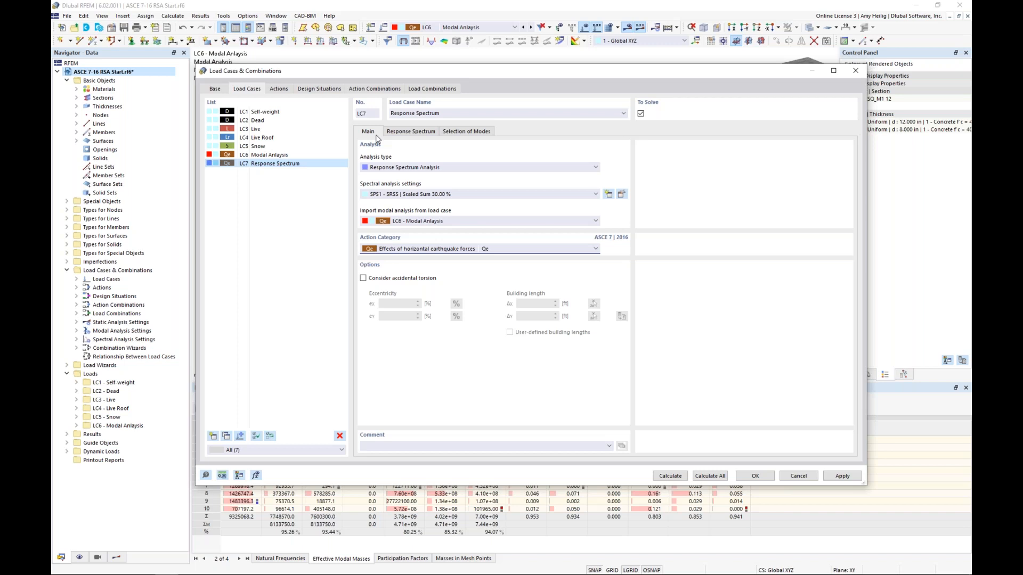
left_click(670, 476)
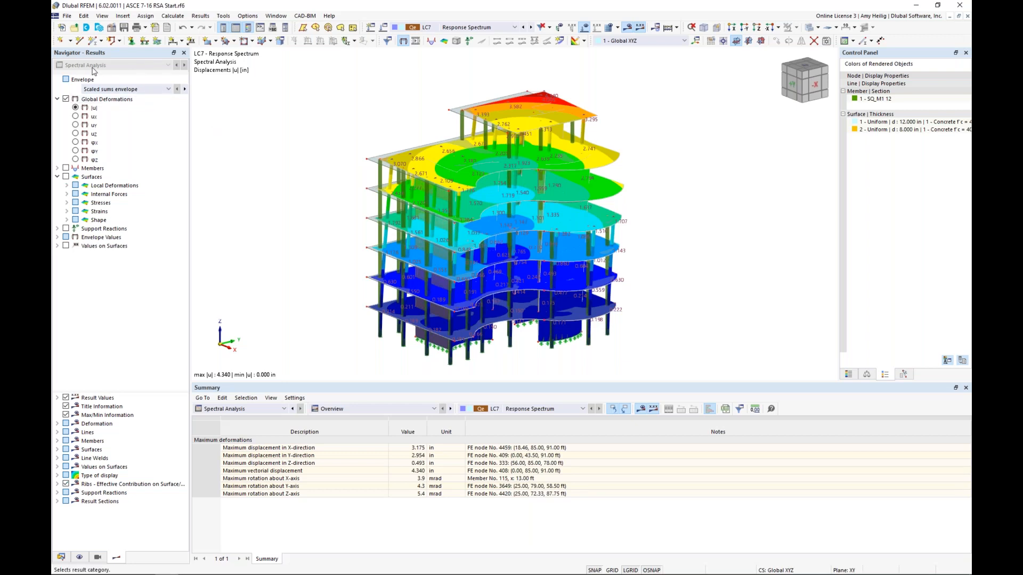
- Compare LC7's deformations for X 100.00 % | Y 30.00 % and X, Mode Shape 1, ending on Scaled sums envelope
left_click(149, 89)
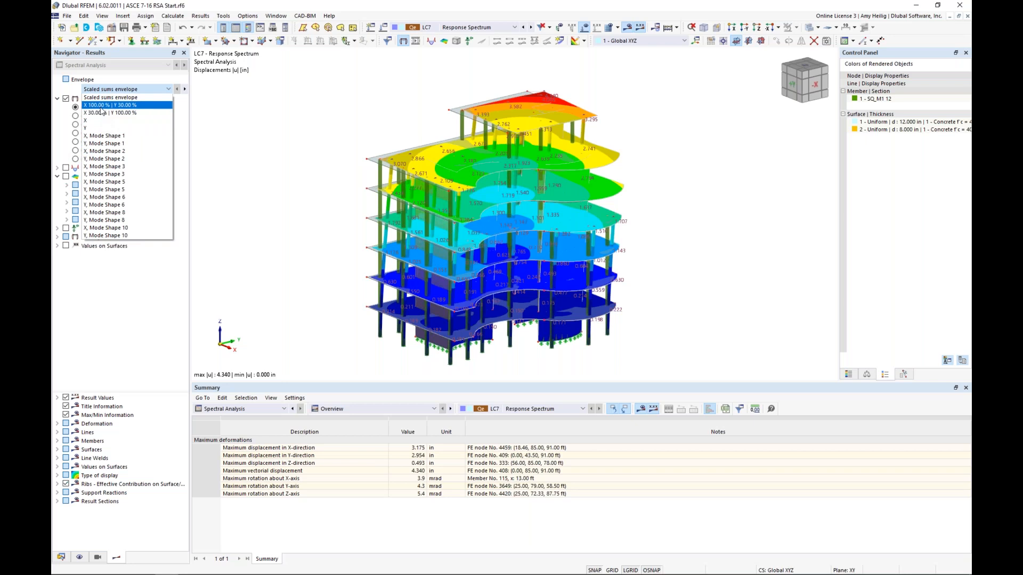
left_click(101, 106)
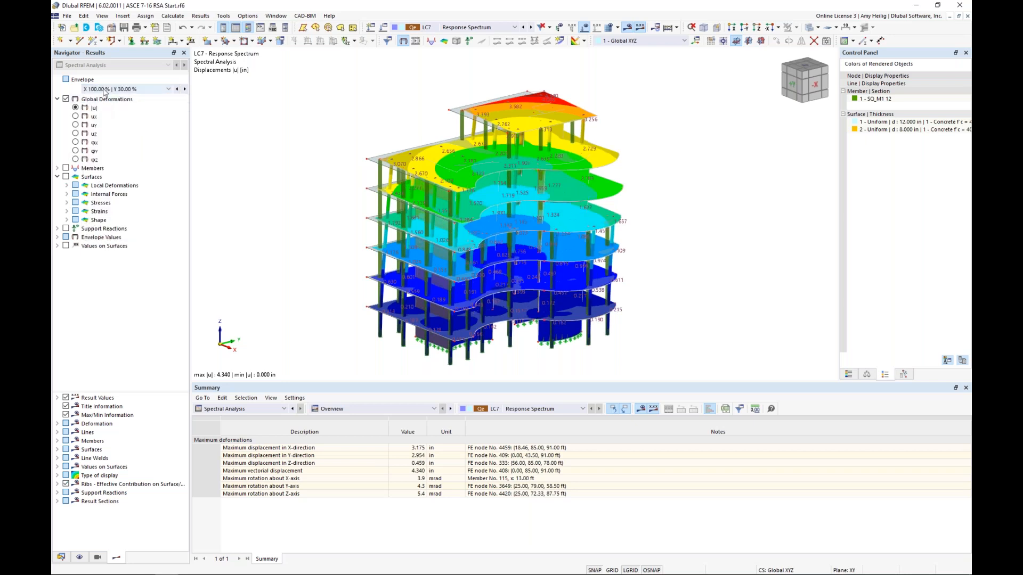
left_click(98, 89)
left_click(95, 137)
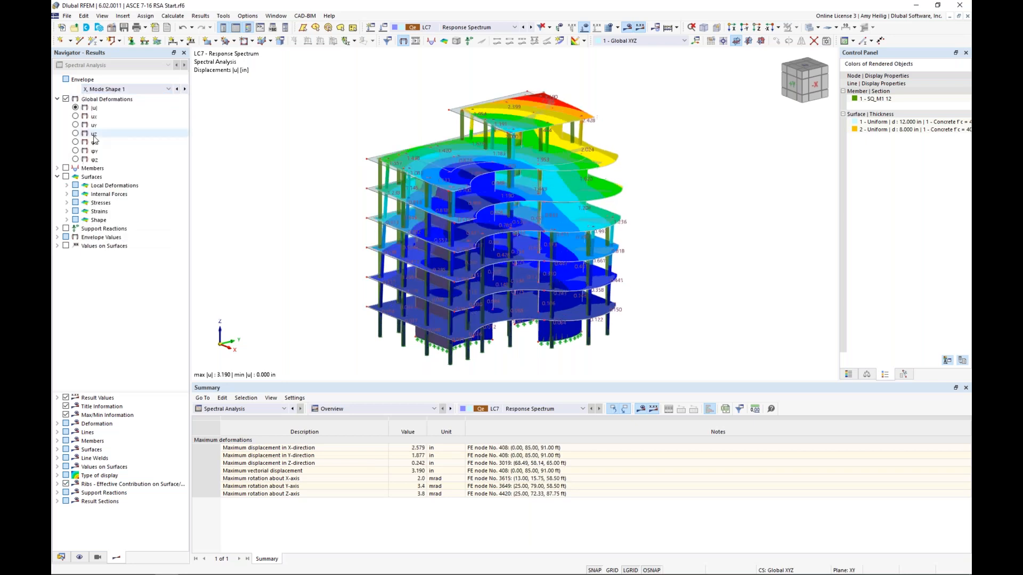
left_click(148, 91)
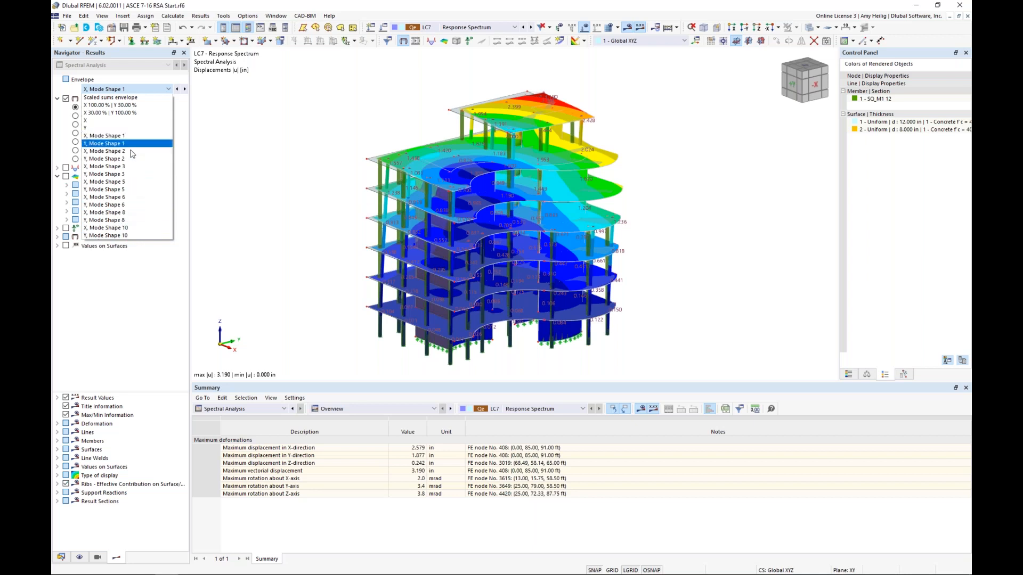
left_click(117, 98)
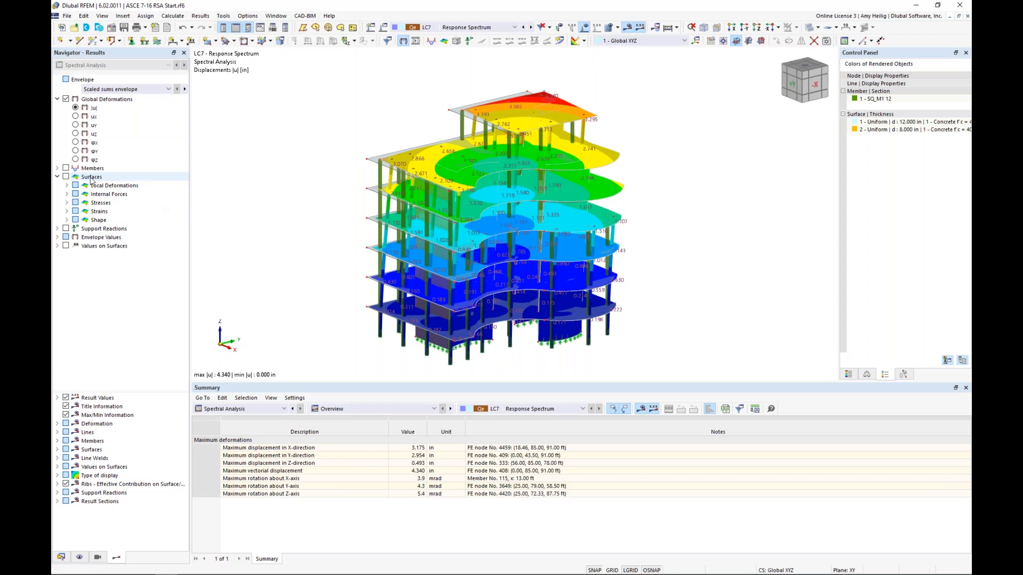
- Display the member axial forces N for LC7 and show the model as wireframe to inspect the upper-storey columns
left_click(59, 167)
left_click(65, 168)
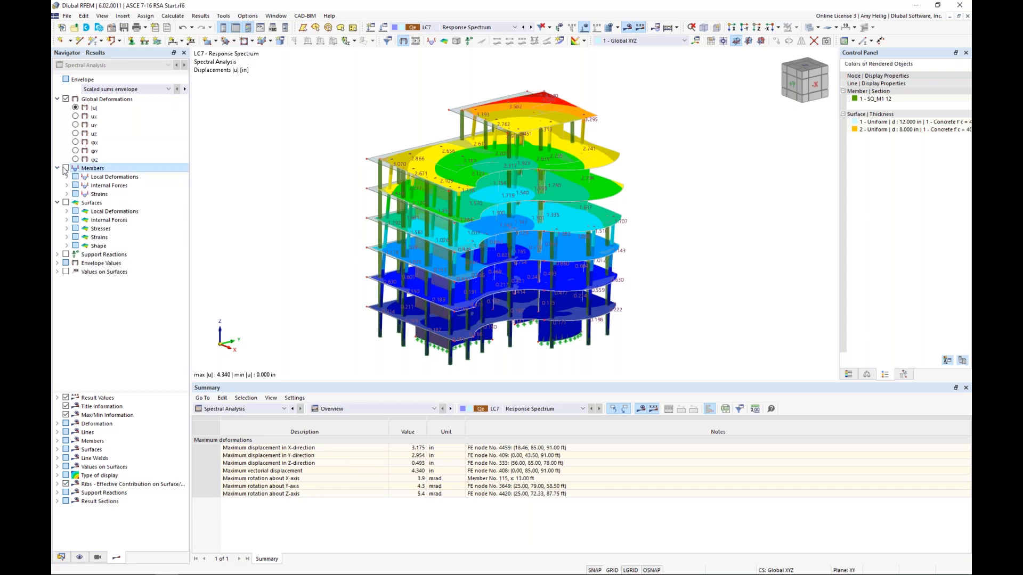
left_click(67, 186)
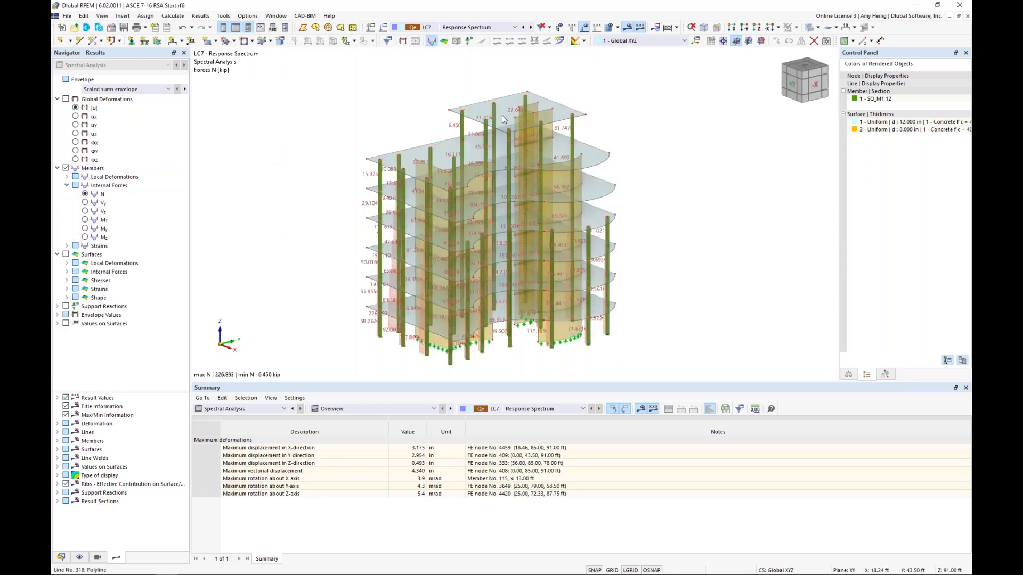
middle_click_drag(509, 133, 507, 126, "ctrl")
scroll(508, 128, "up", 5)
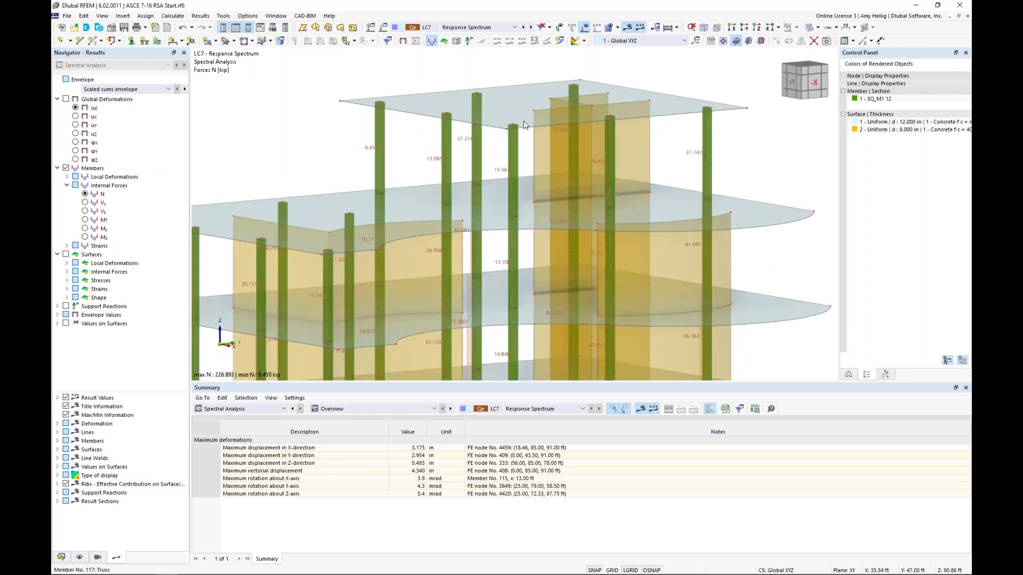
left_click(809, 28)
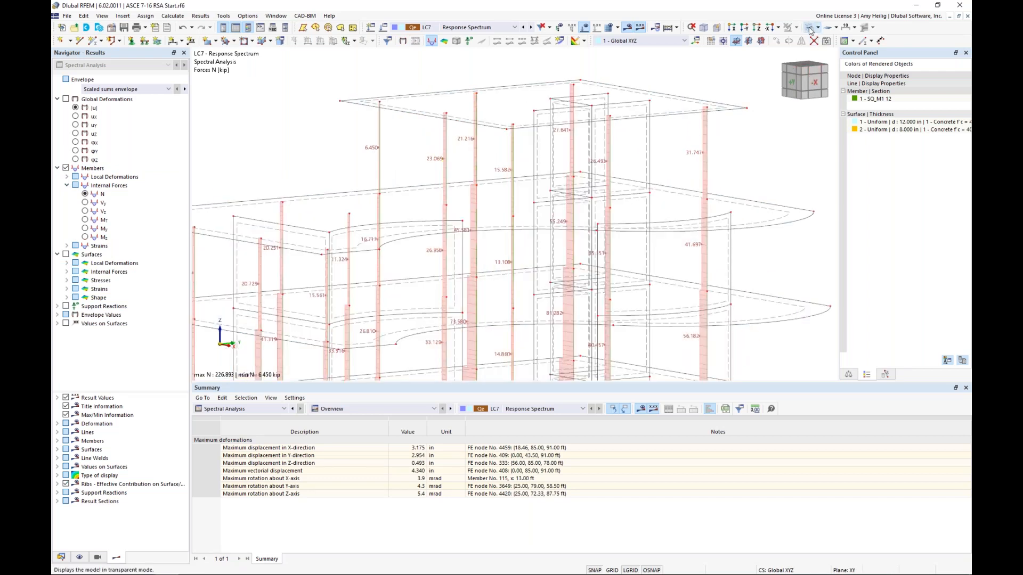
middle_click_drag(421, 175, 395, 193)
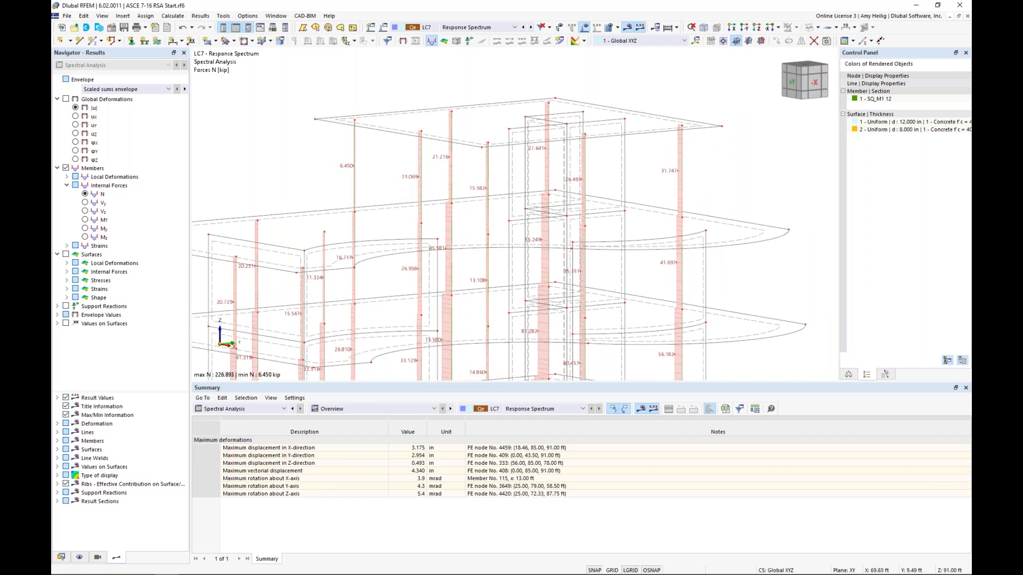
- Review LC7's member shear forces Vy and Vz and the bending moments My in the columns
left_click(85, 203)
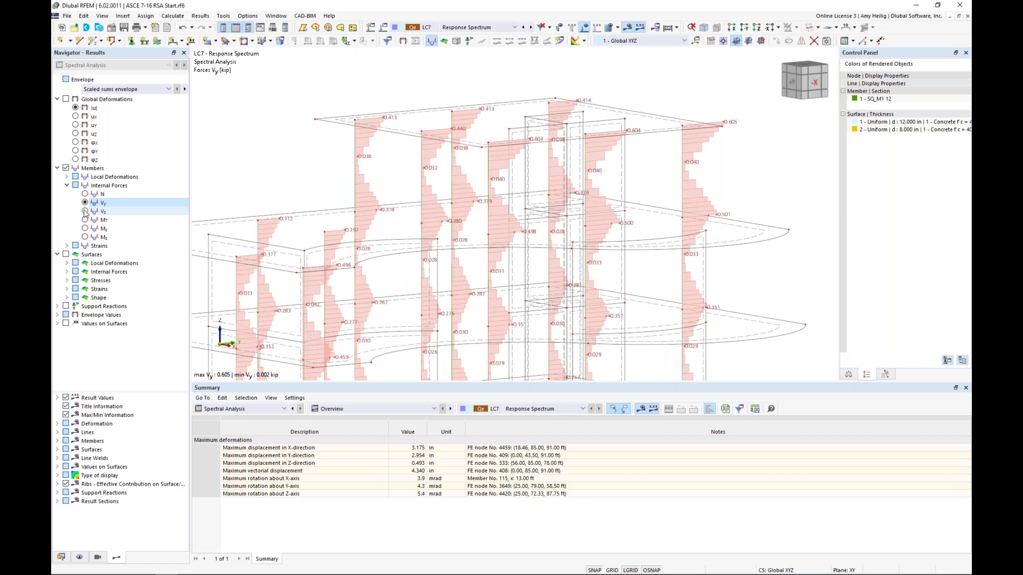
left_click(85, 212)
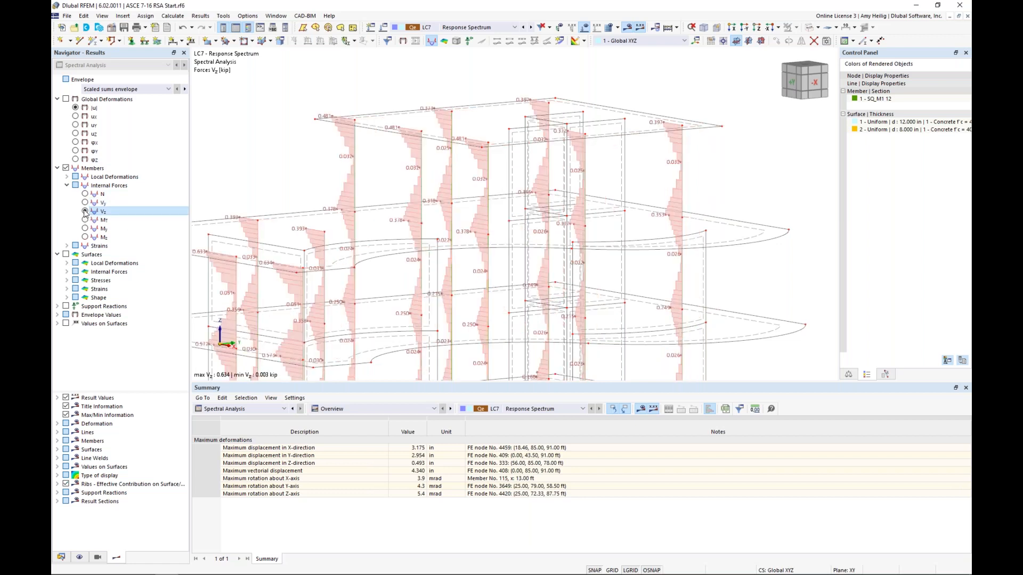
left_click(85, 228)
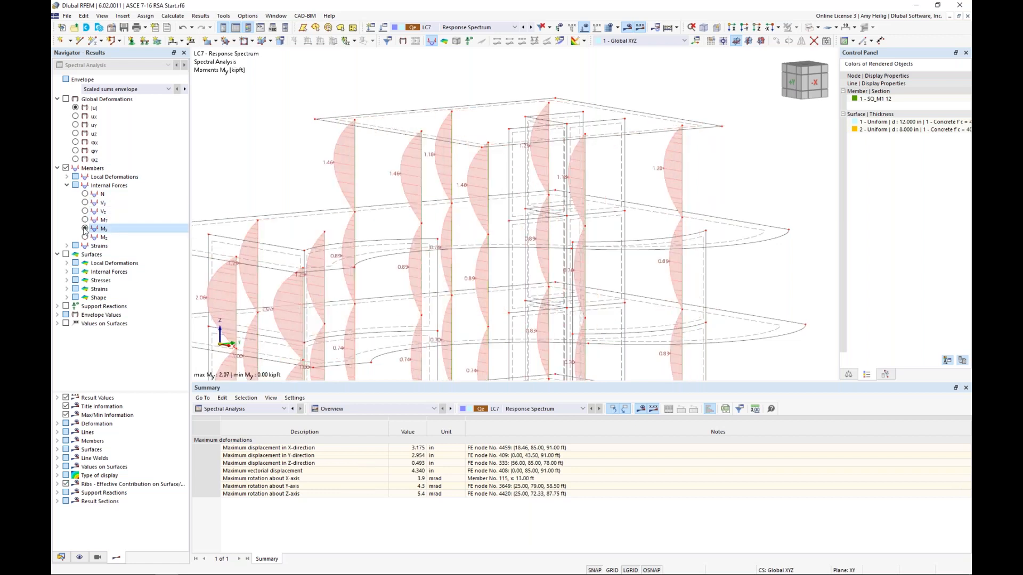
- Hide the member results and display the basic surface moments mx, then my, on the slabs and walls
left_click(66, 255)
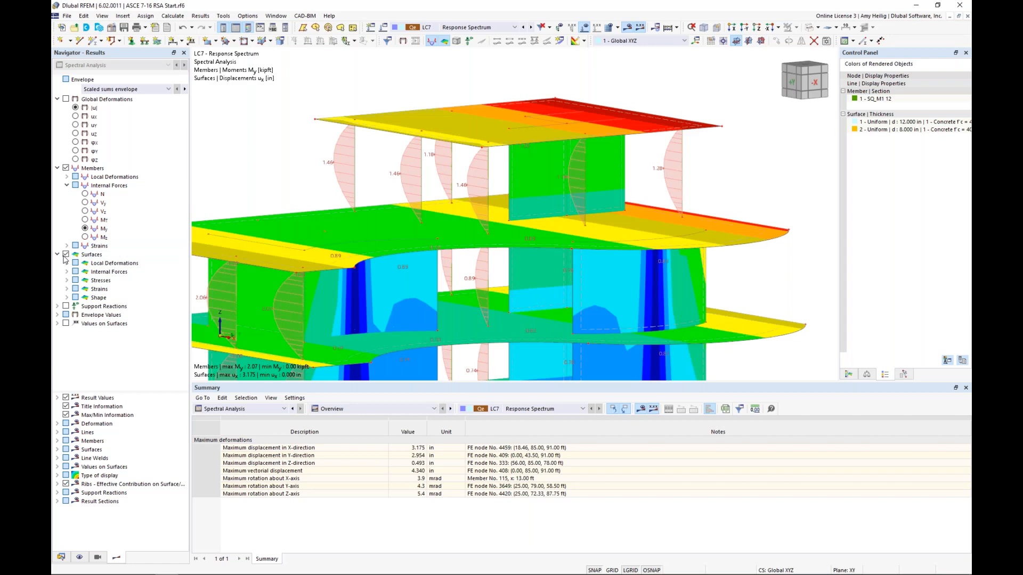
left_click(66, 168)
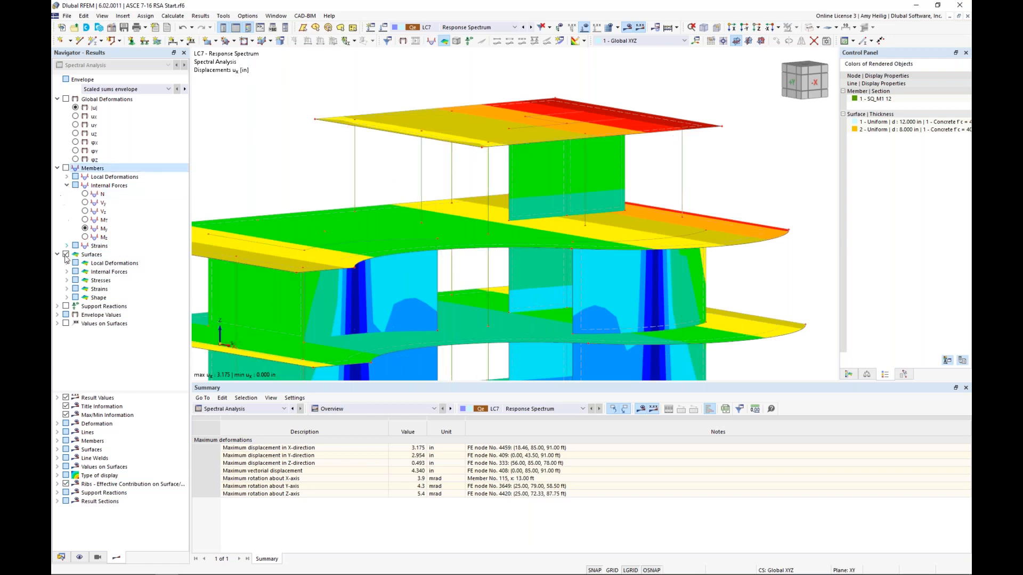
left_click(66, 272)
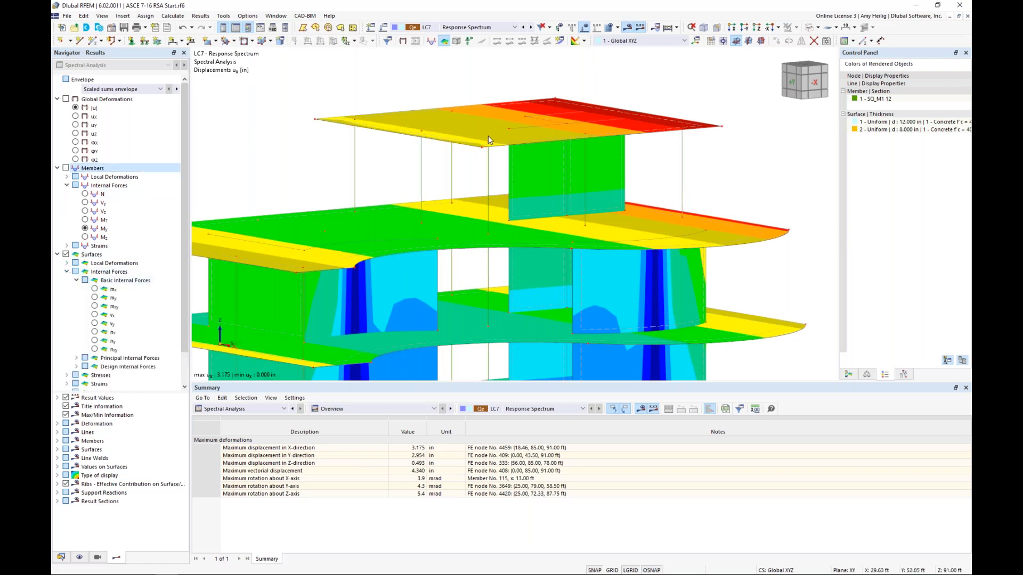
left_click(95, 289)
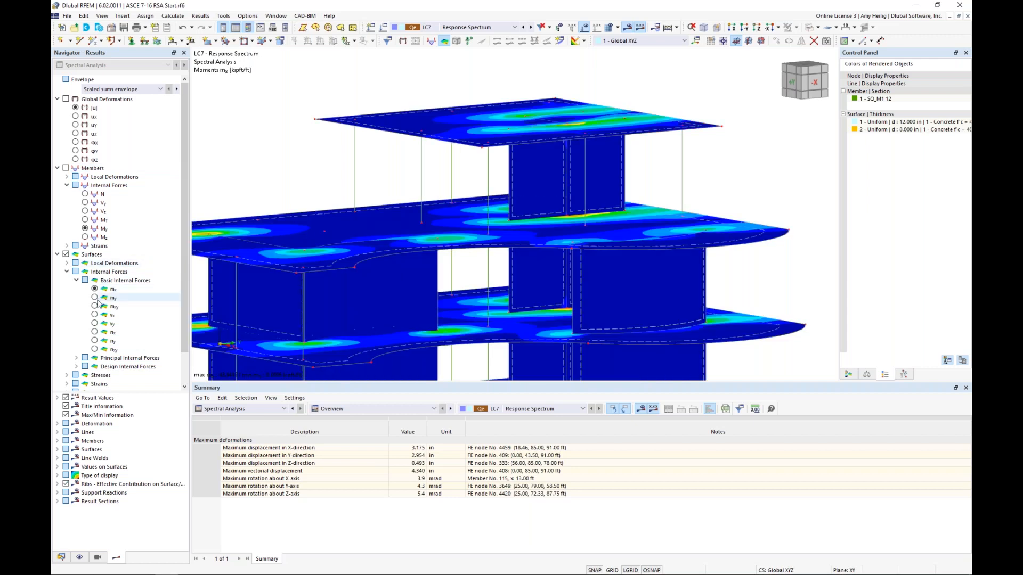
middle_click_drag(474, 186, 473, 196, "ctrl")
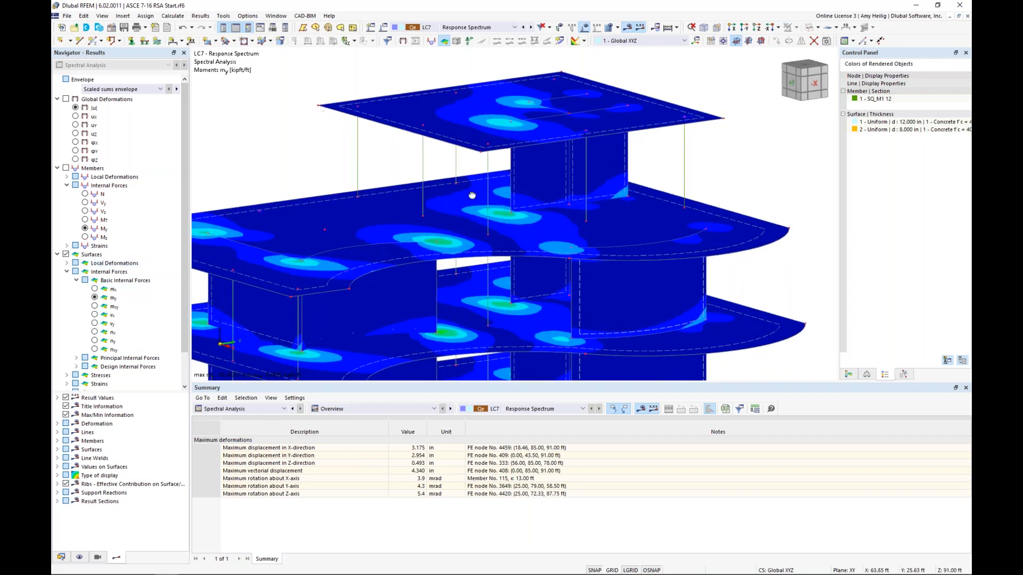
- Turn off the surface results, show the global deformations |u| of the whole building, and collapse the surface and member result categories
left_click(66, 254)
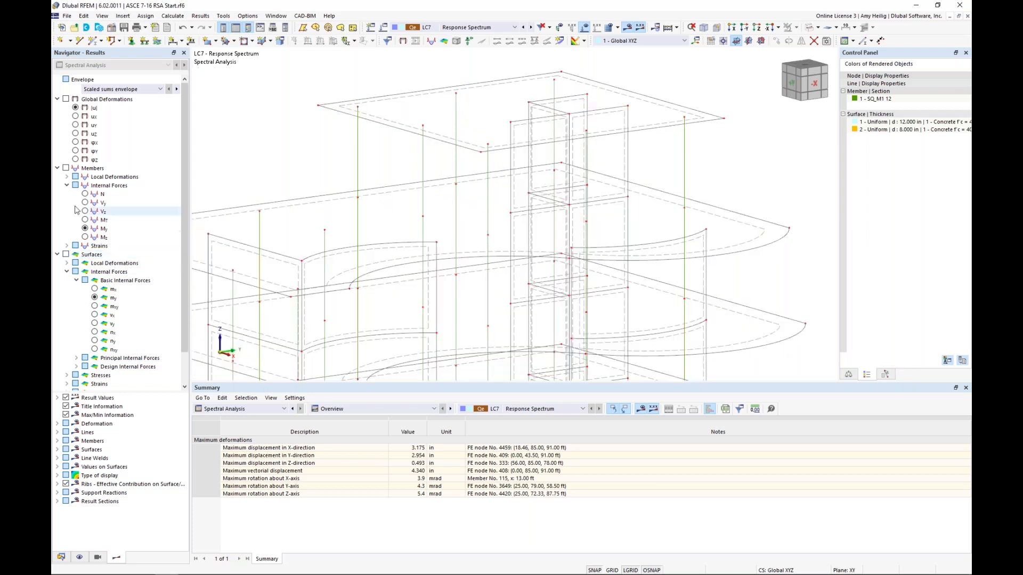
left_click(66, 99)
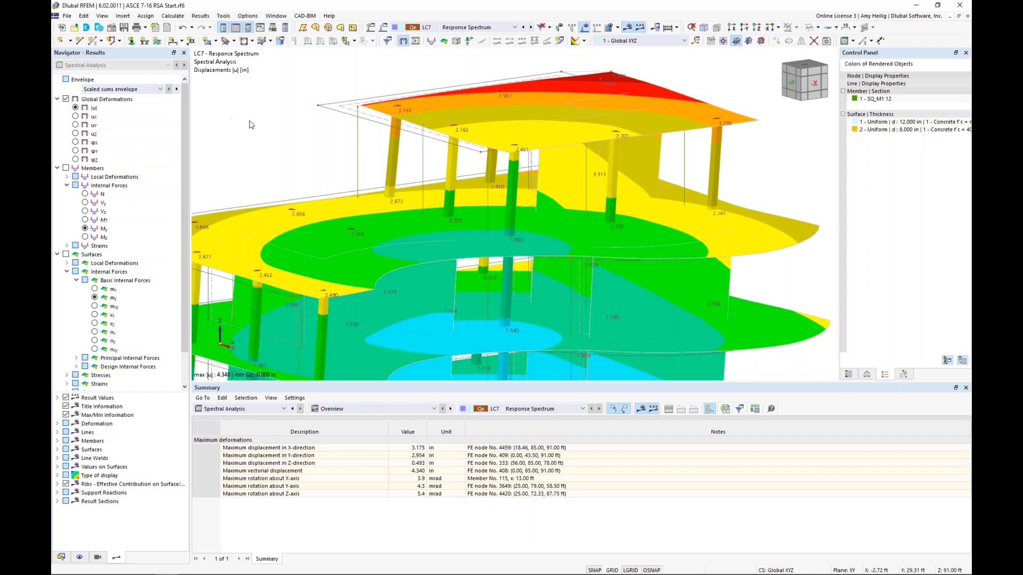
scroll(368, 195, "down", 6)
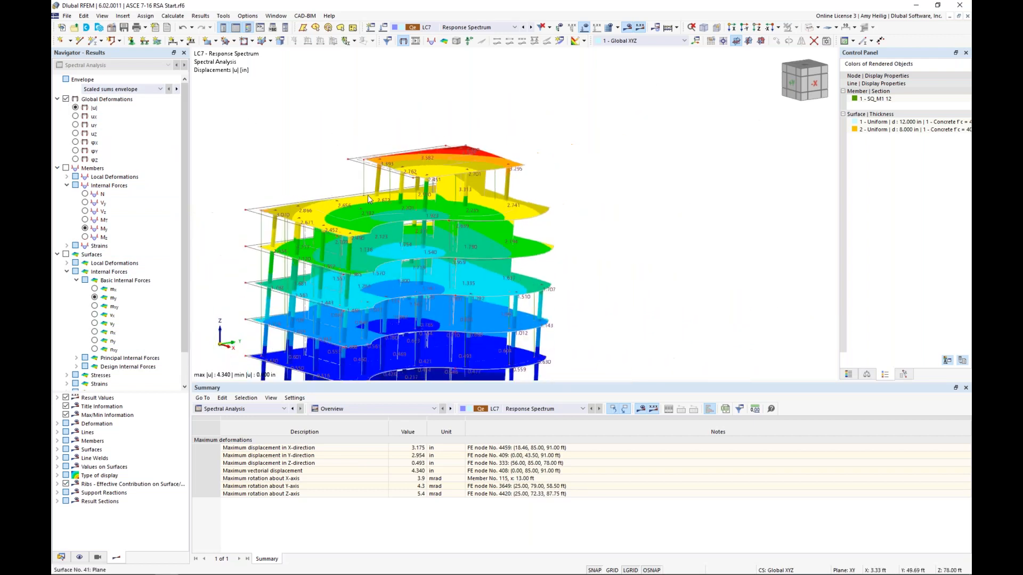
scroll(425, 227, "up", 3)
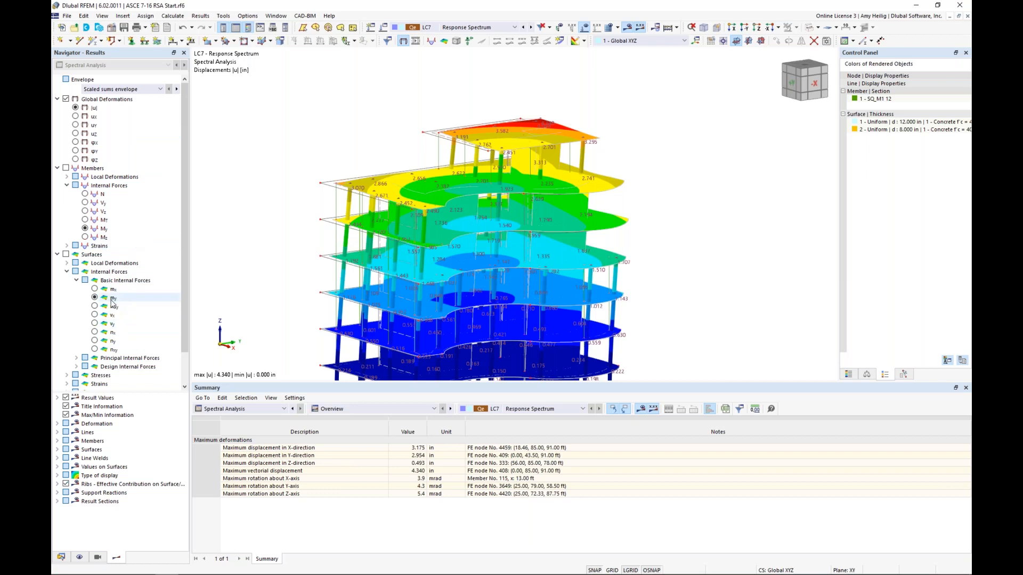
left_click(58, 255)
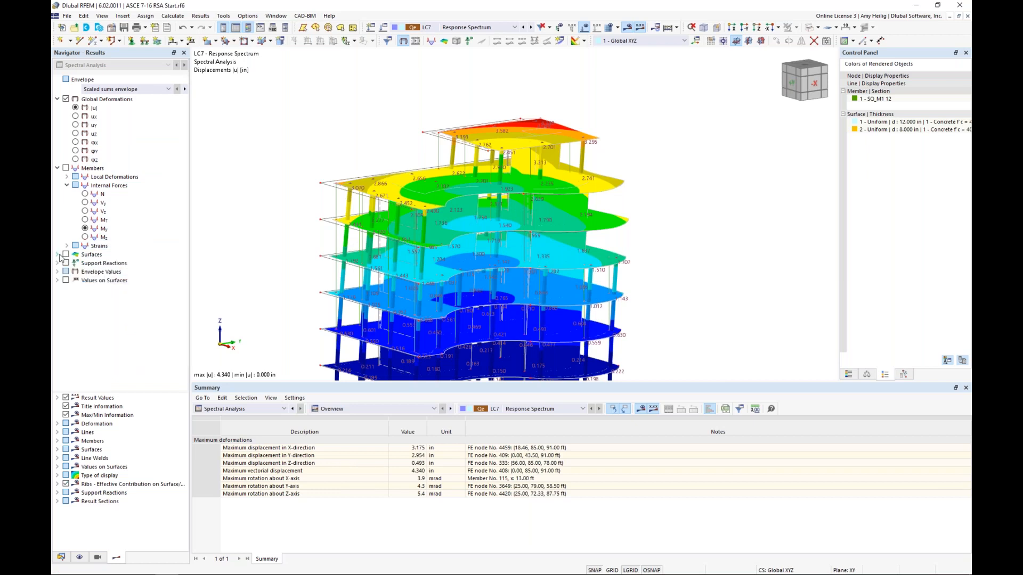
left_click(57, 168)
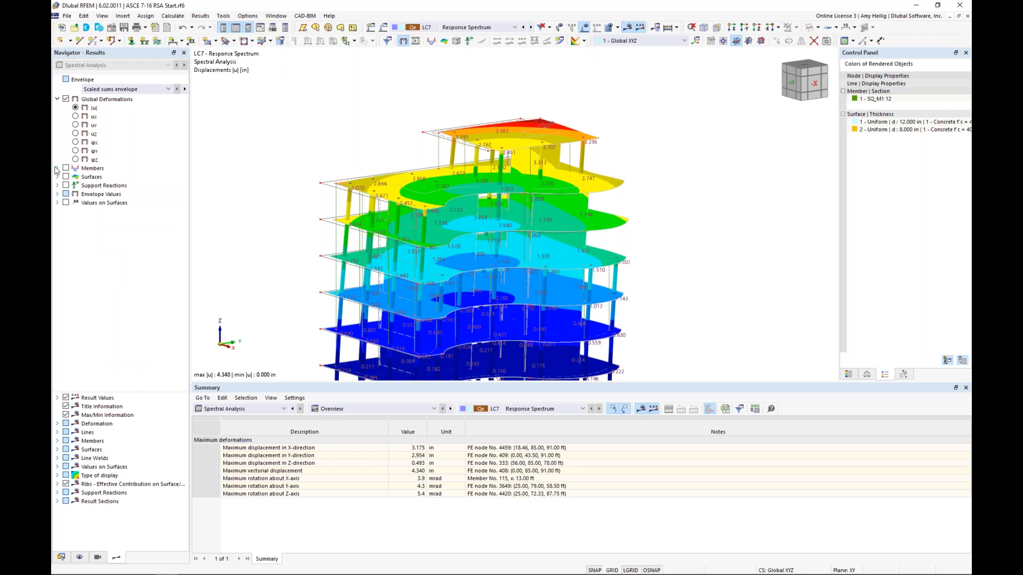
- Examine the spectral analysis internal forces table by member for members 1 and 2, and enlarge the table area
left_click(257, 410)
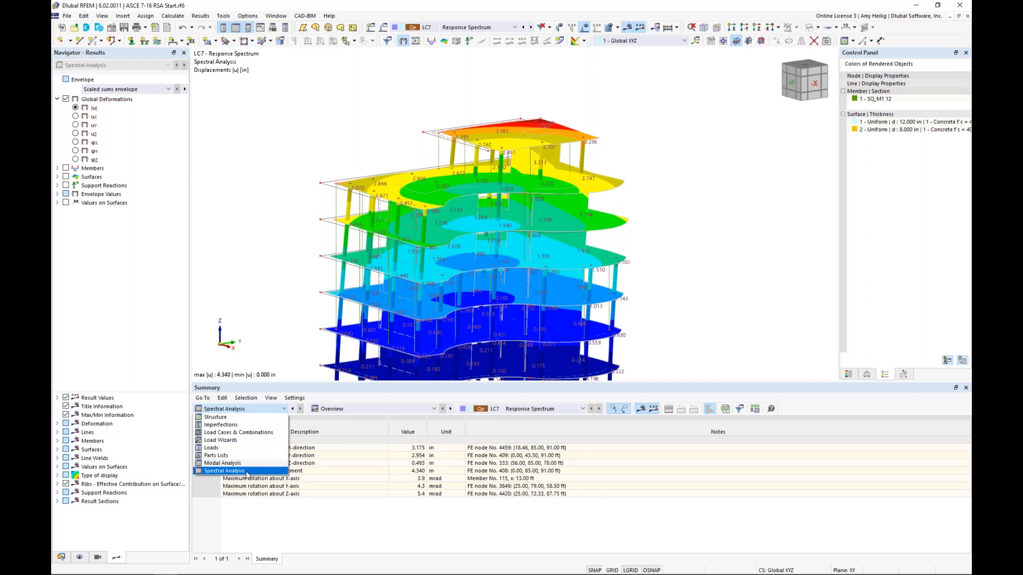
left_click(376, 409)
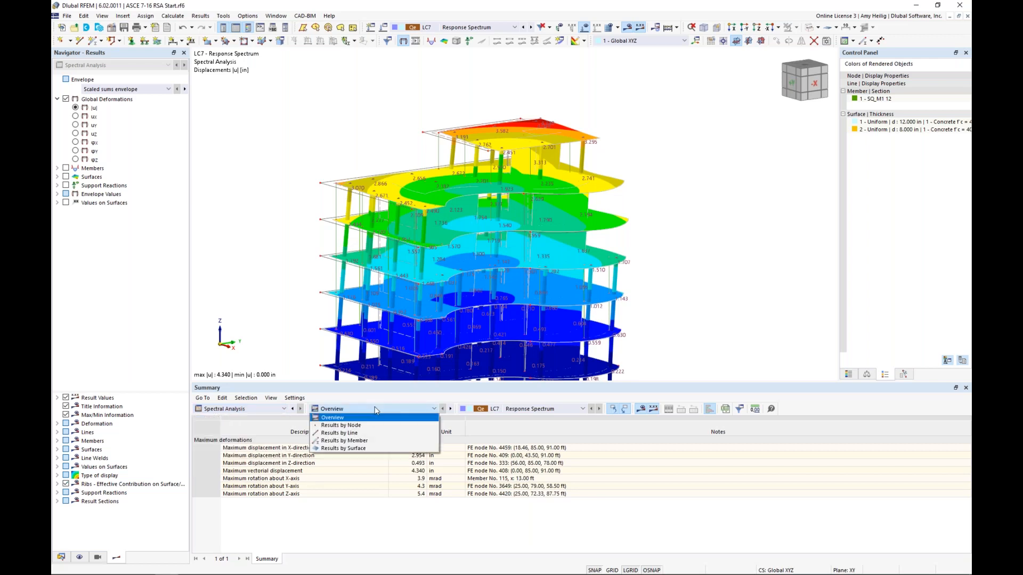
left_click(368, 441)
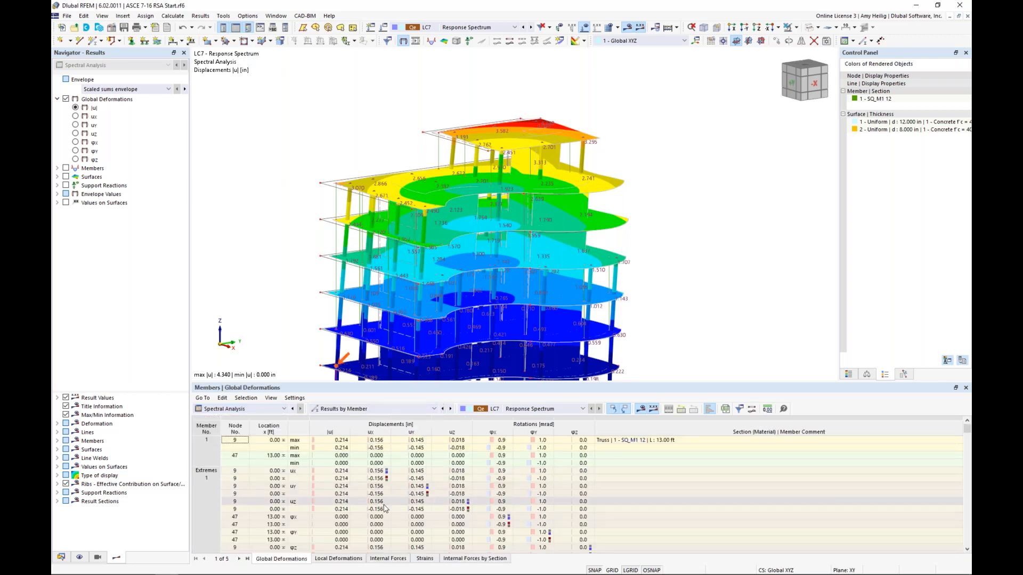
left_click(388, 558)
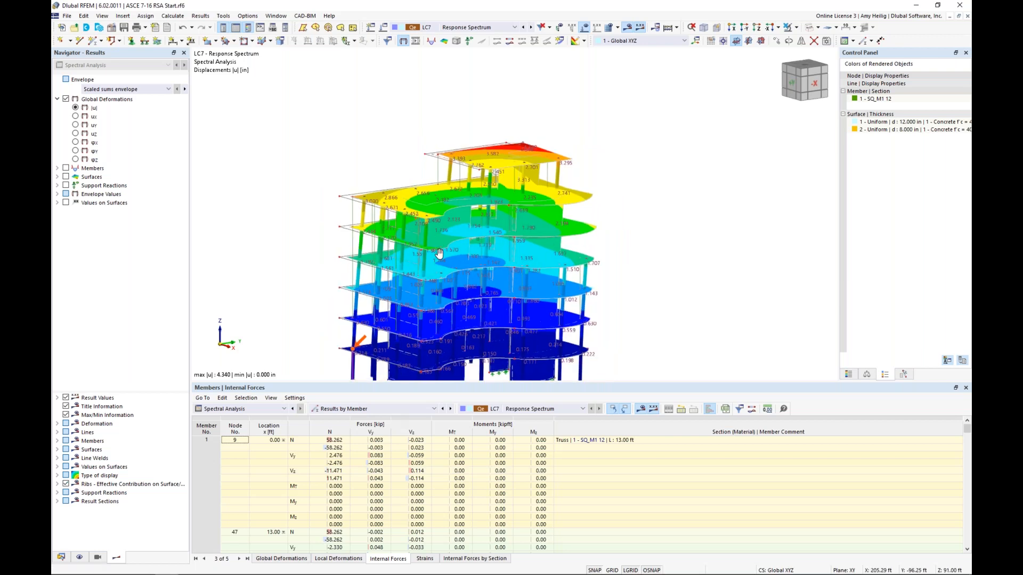
left_click(369, 471)
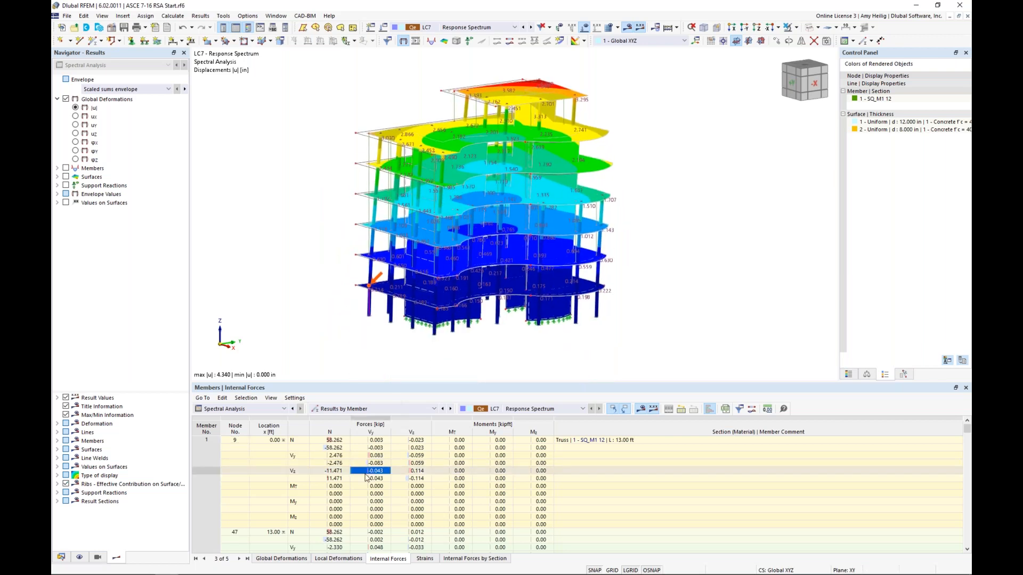
scroll(365, 501, "down", 4)
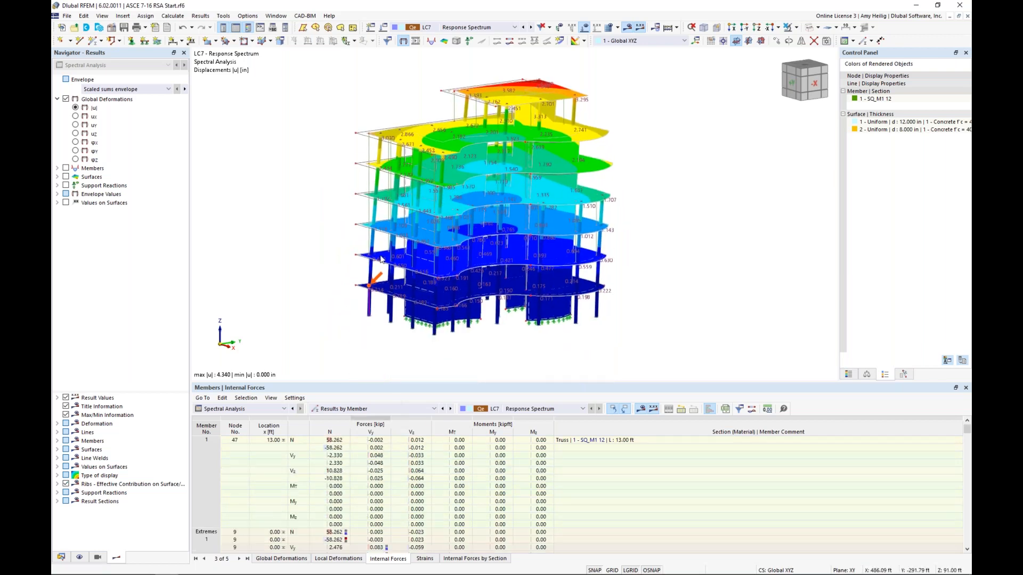
scroll(363, 523, "down", 4)
left_click(363, 519)
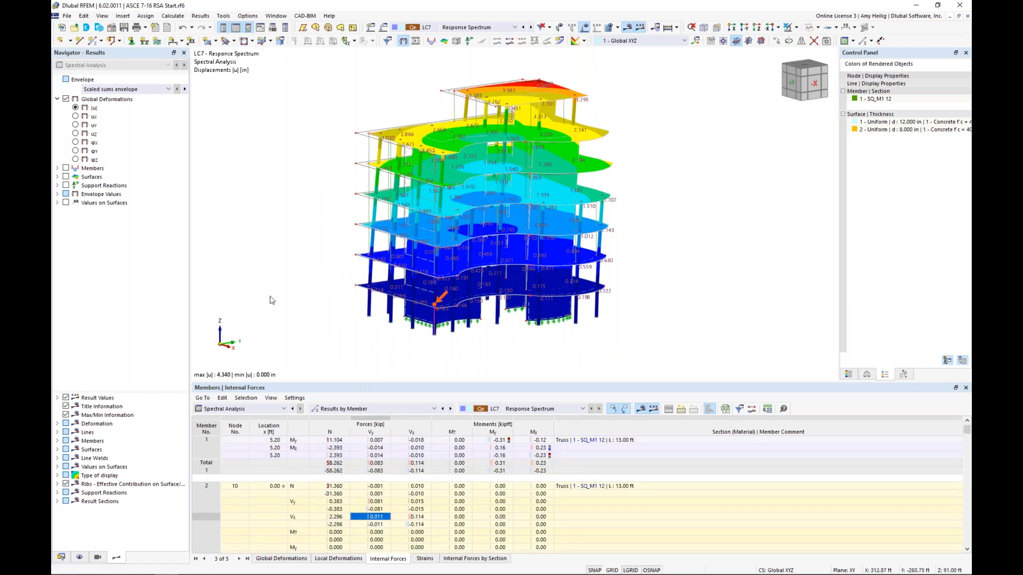
left_click(376, 409)
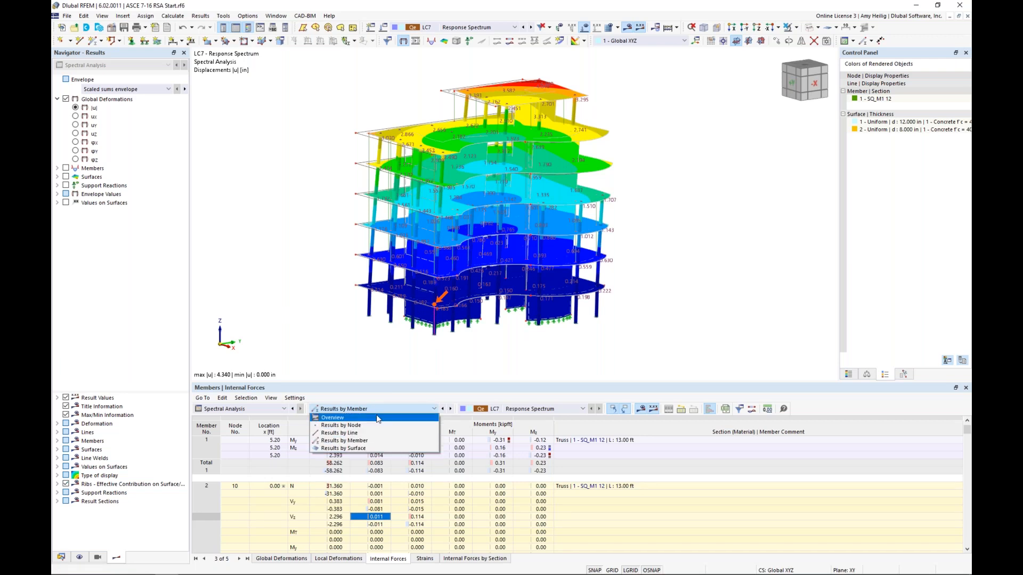
left_click(380, 390)
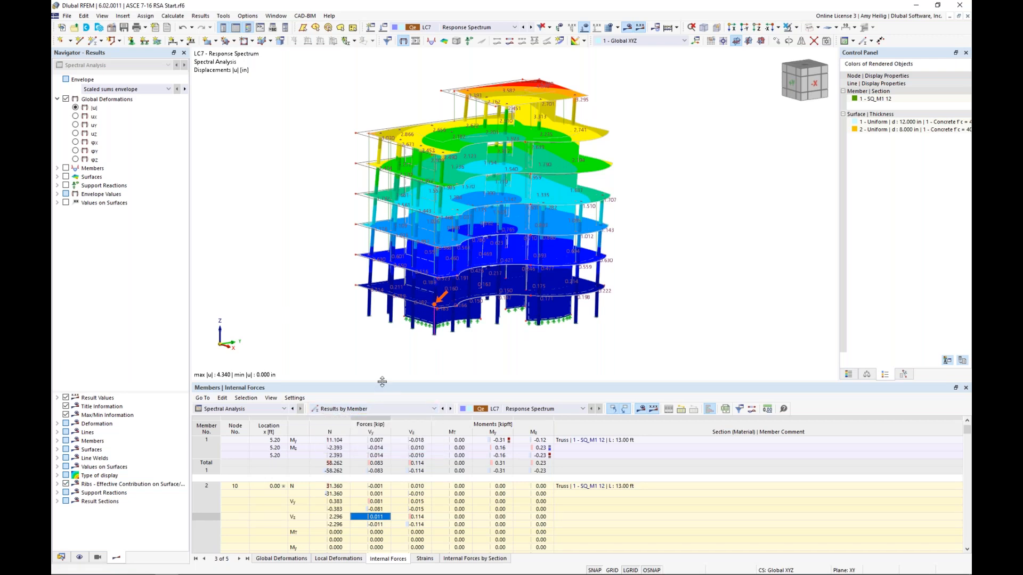
left_click_drag(382, 382, 385, 354)
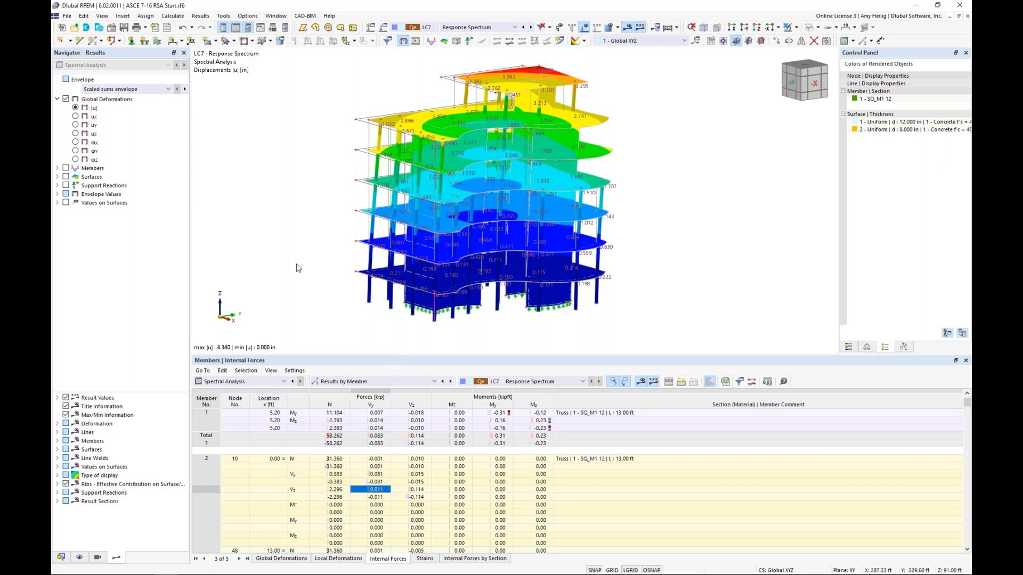
- Render the building as a transparent solid model and turn off the global deformations display
left_click(817, 28)
left_click(825, 62)
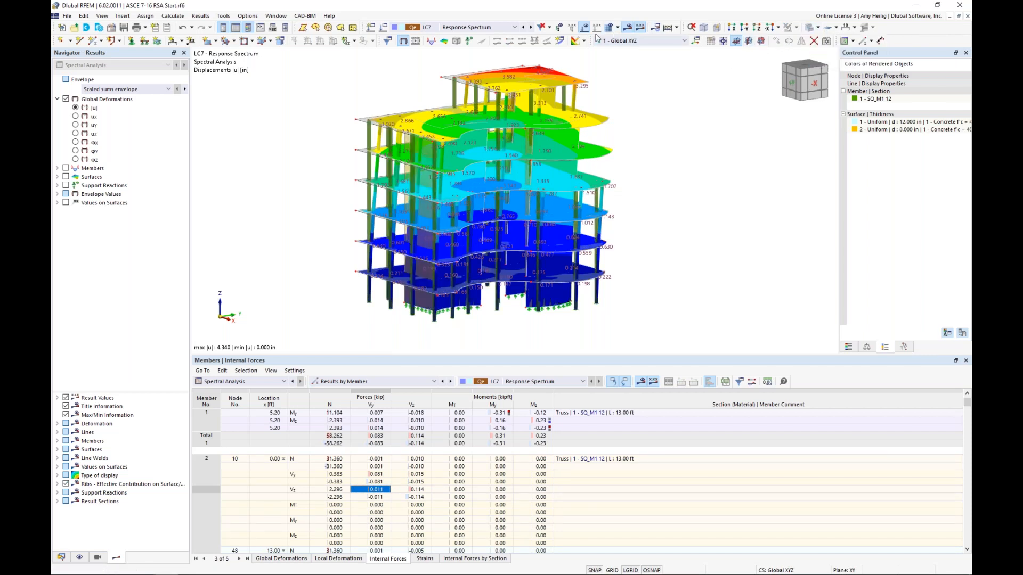
left_click(66, 99)
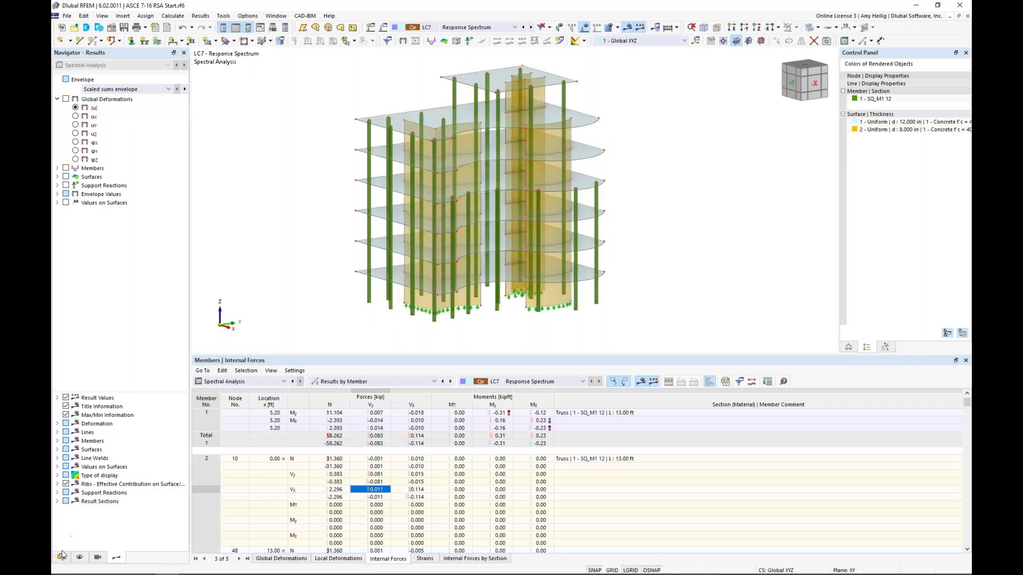
- Activate the Building Model add-on in the model's base data
left_click(61, 557)
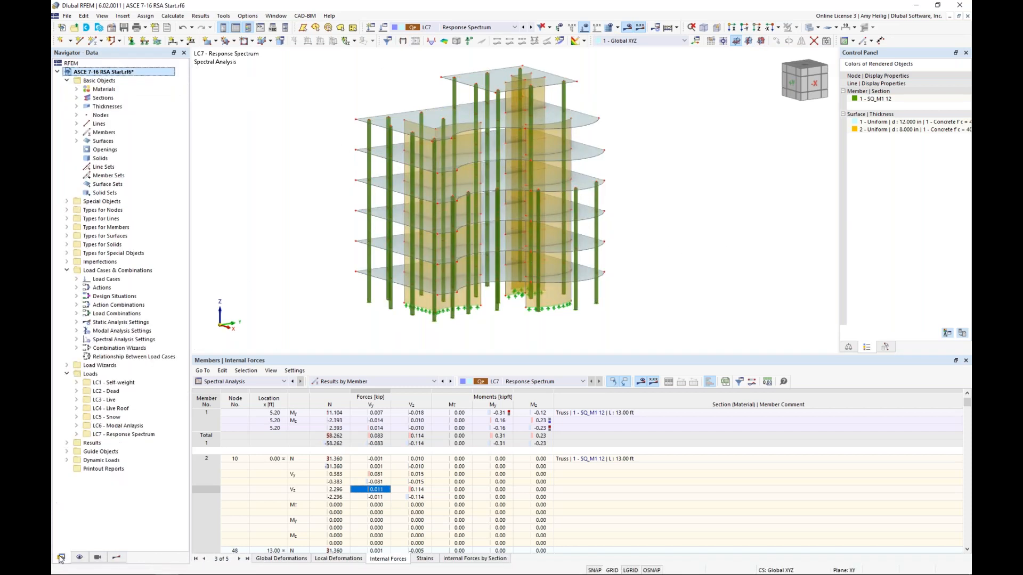
right_click(128, 73)
left_click(149, 79)
left_click(354, 106)
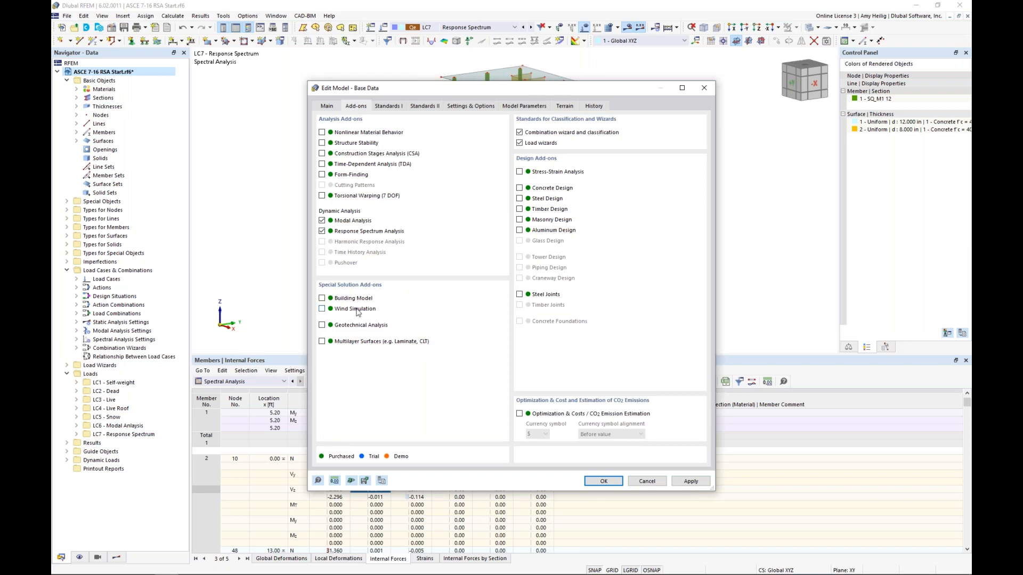
left_click(322, 299)
left_click(603, 481)
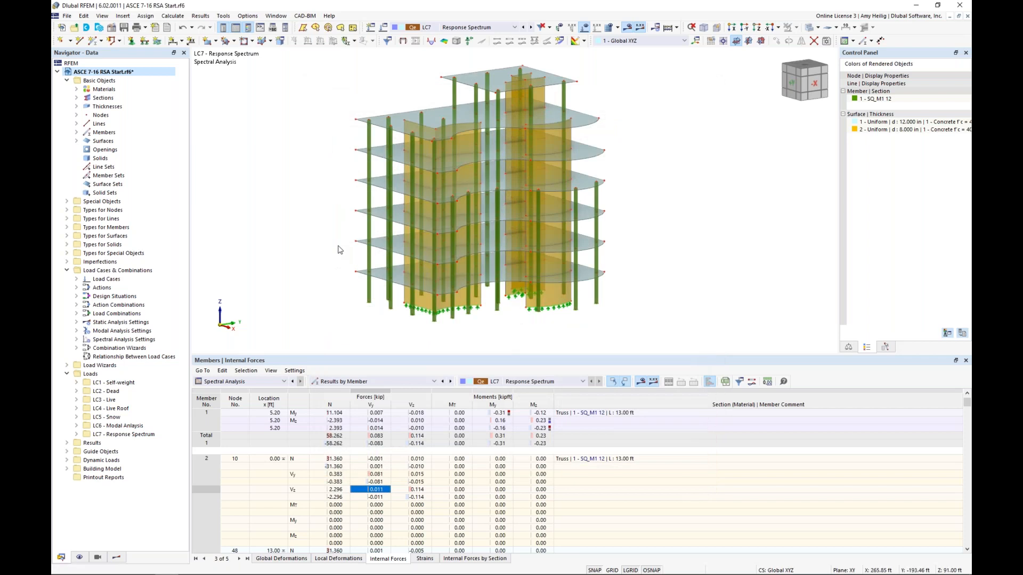
- Start a new building story under Building Model and set its top elevation to 13 ft
middle_click_drag(358, 227, 374, 247)
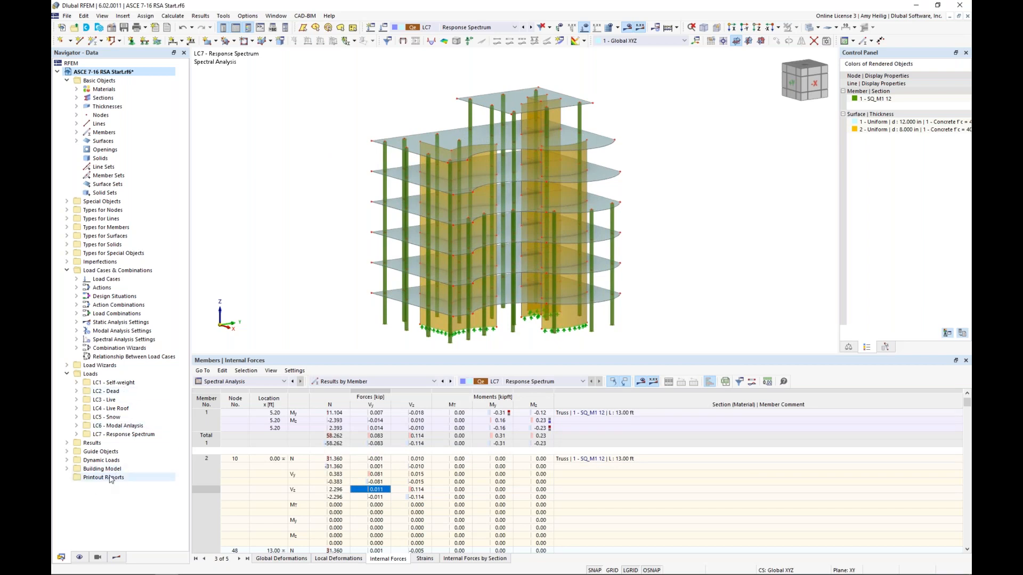
left_click(66, 470)
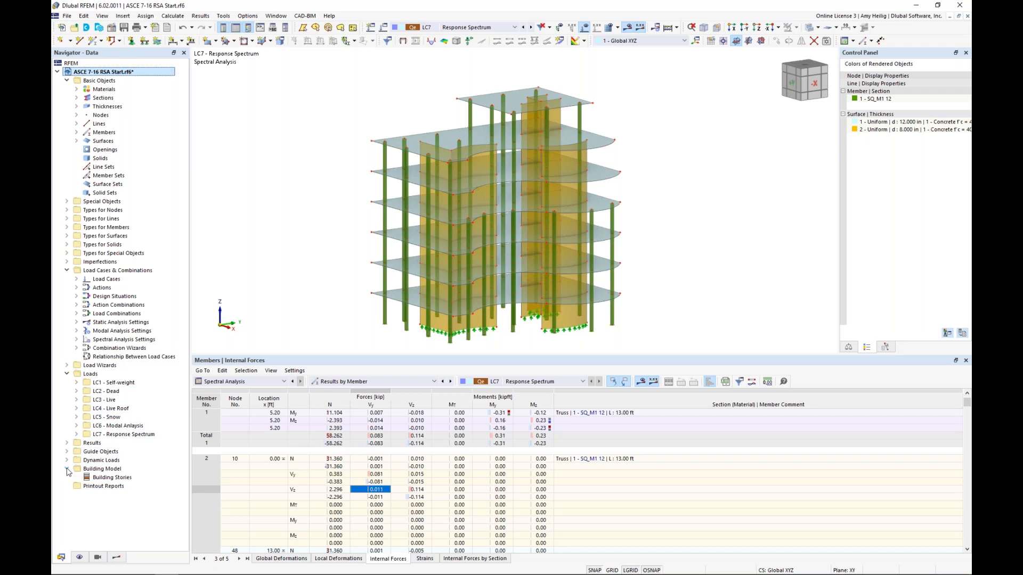
right_click(106, 482)
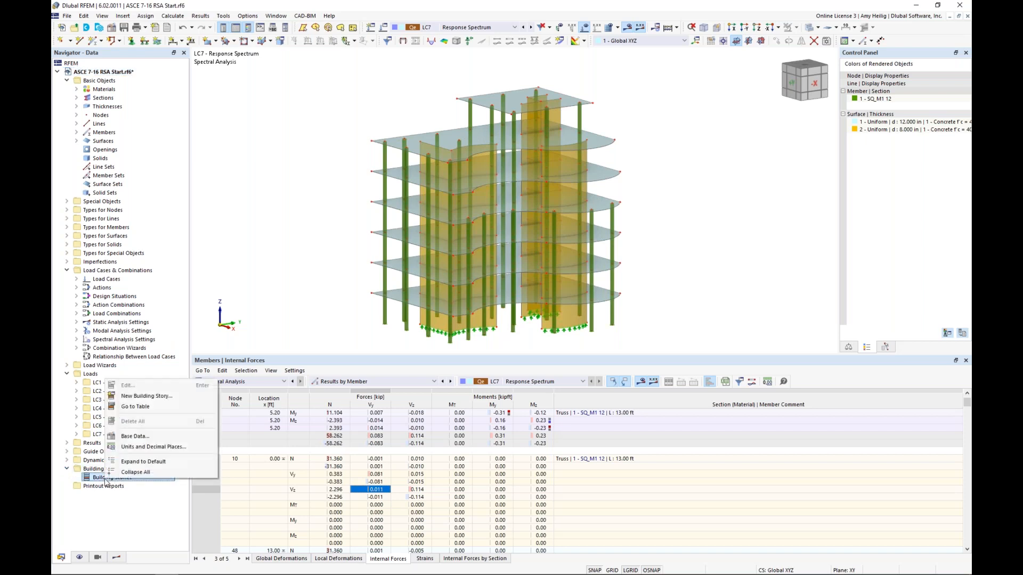
left_click(147, 400)
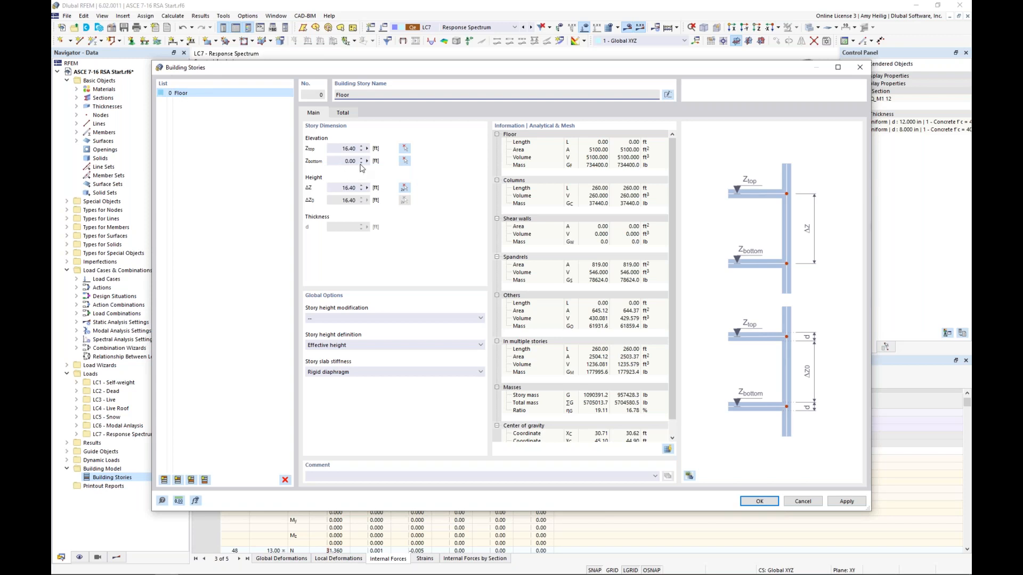
left_click(335, 148)
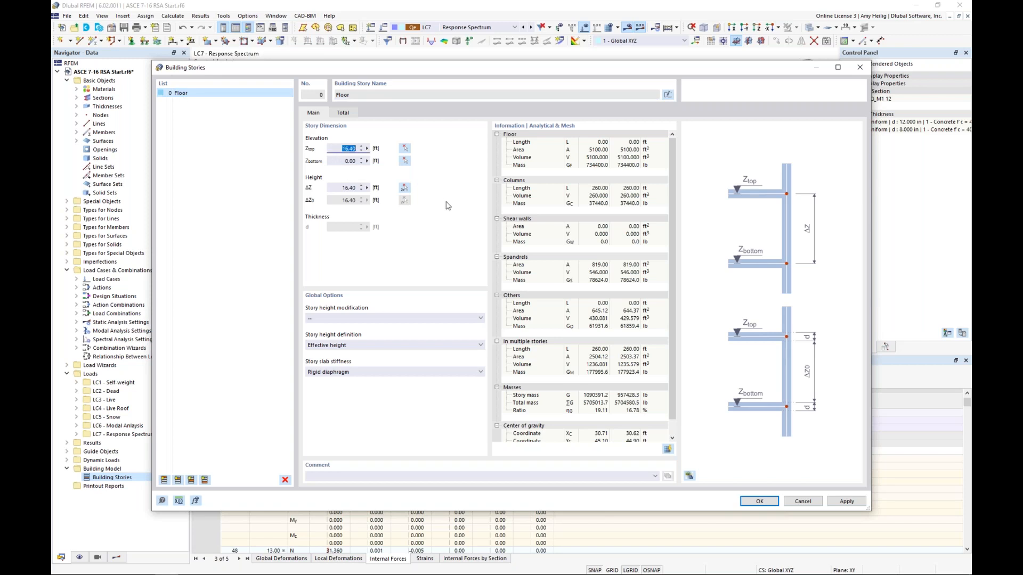
type("13")
left_click(344, 161)
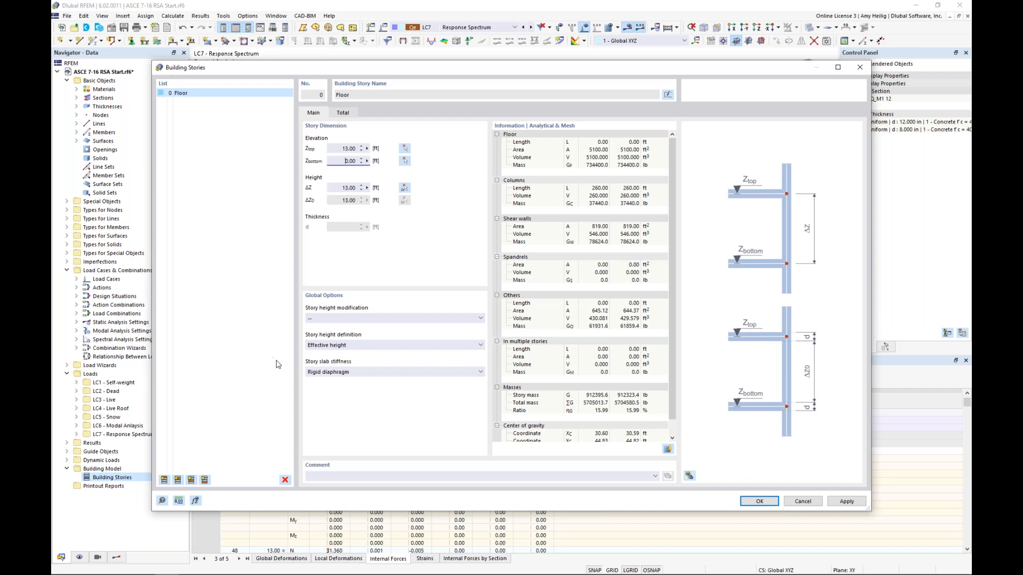
- Remove the rigid diaphragm from the 13 ft floor by setting its story slab stiffness to none (--)
left_click(351, 373)
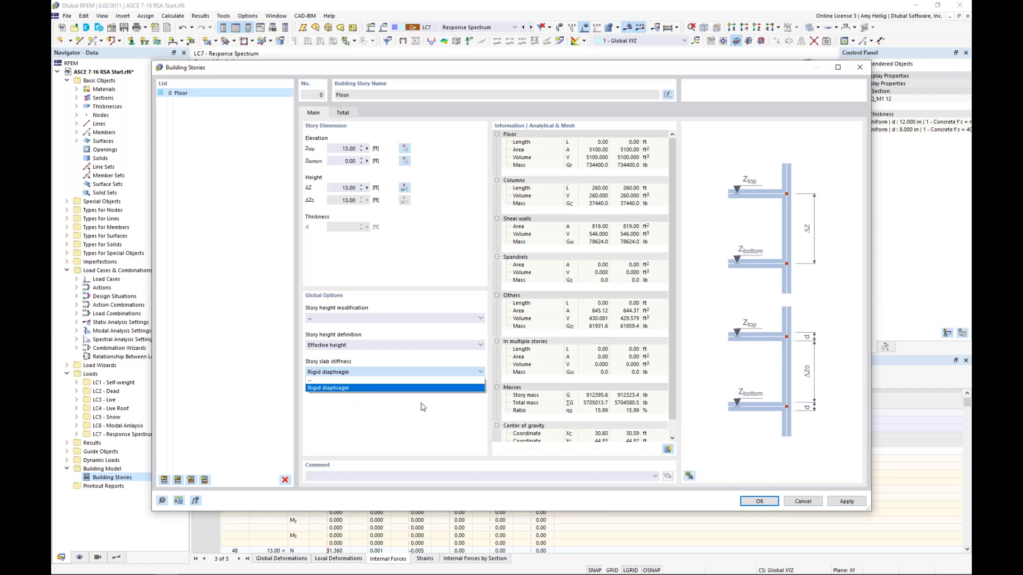
left_click(533, 71)
left_click_drag(532, 70, 543, 292)
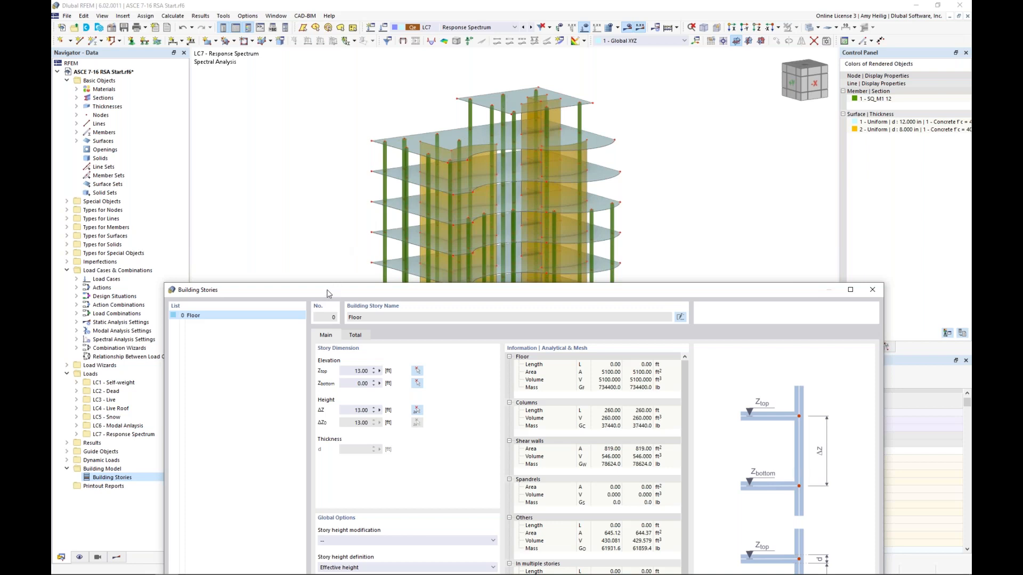
left_click_drag(327, 294, 332, 83)
left_click(376, 384)
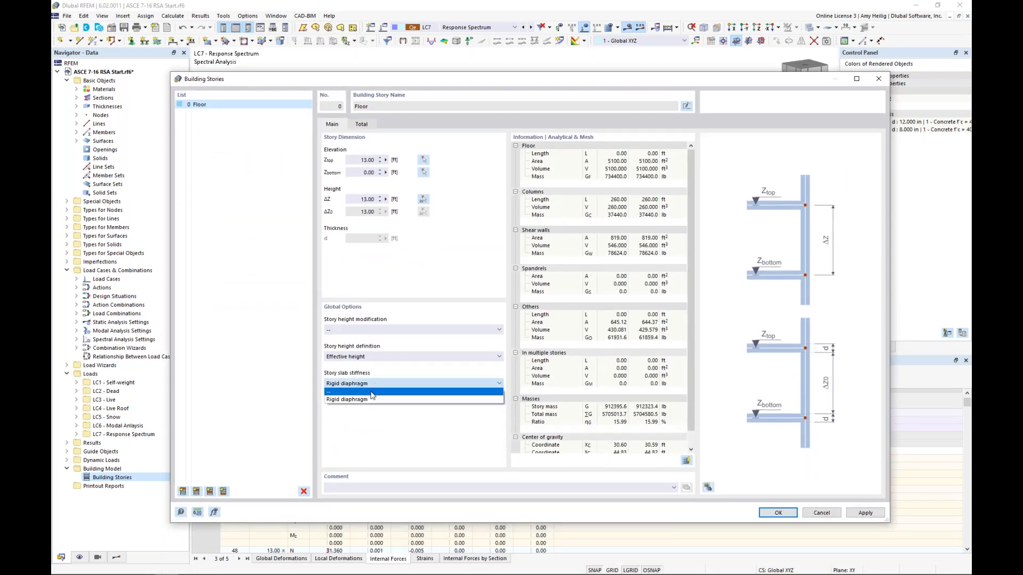
left_click(372, 397)
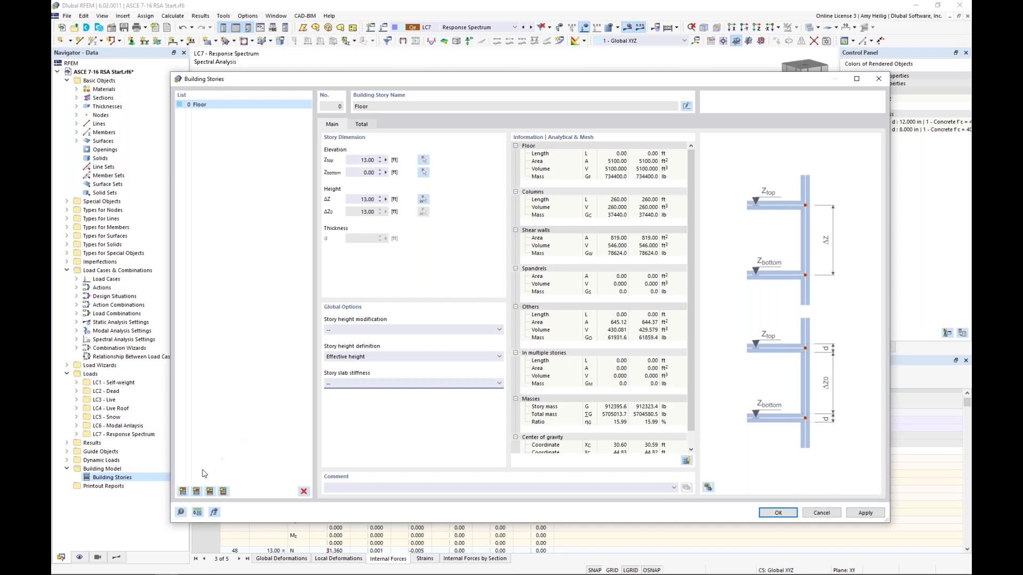
- Add six more 13 ft stories above the floor, up to a top elevation of 91 ft, and accept the building stories
left_click(183, 492)
left_click(182, 491)
left_click(183, 491)
left_click(183, 491)
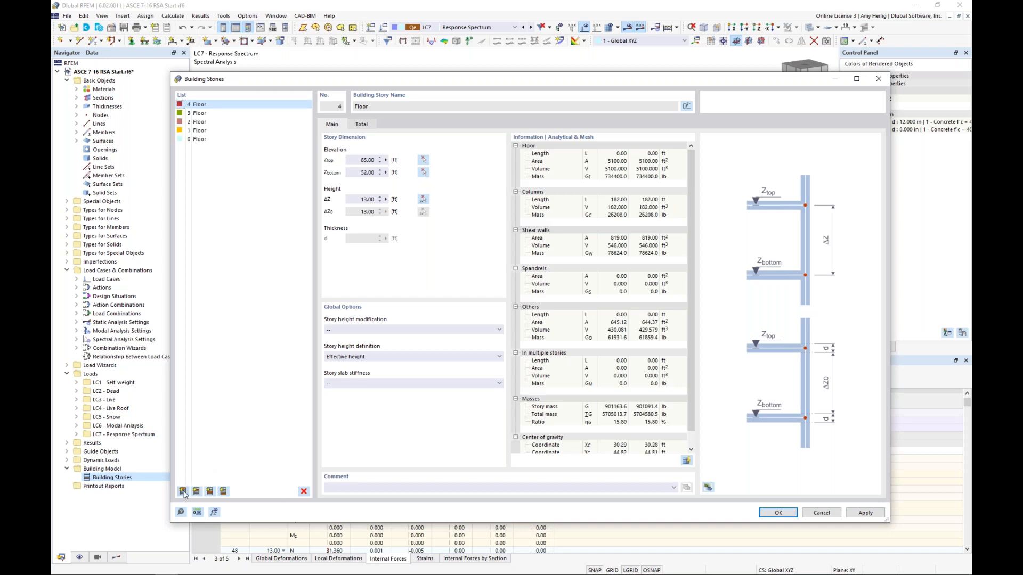
left_click(183, 491)
left_click(183, 492)
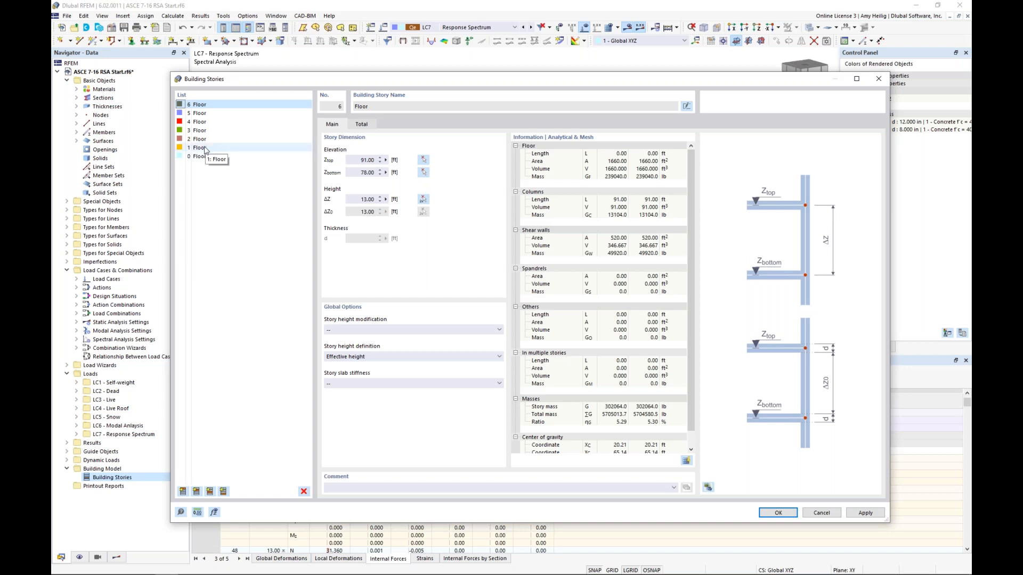
left_click_drag(326, 80, 351, 63)
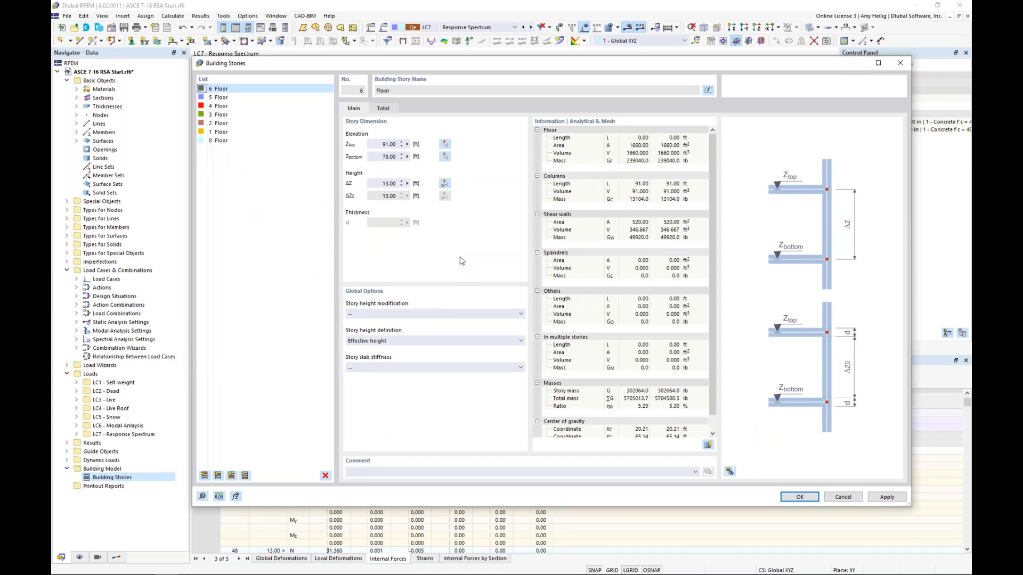
left_click(814, 499)
- Show the spectral analysis results by stories and examine the story actions table for LC7
middle_click_drag(699, 226, 383, 277, "ctrl")
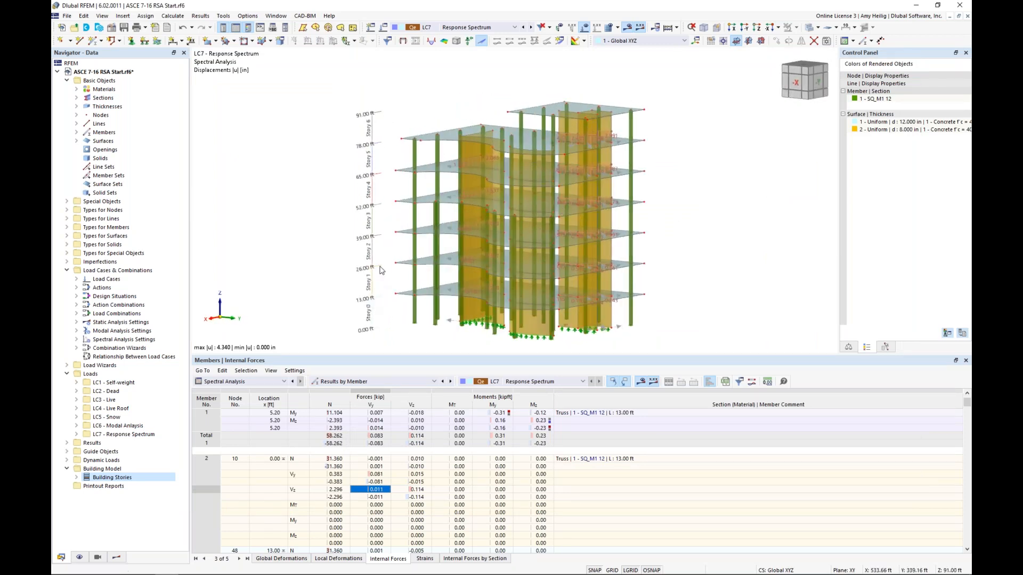
left_click_drag(434, 356, 422, 415)
scroll(381, 329, "up", 3)
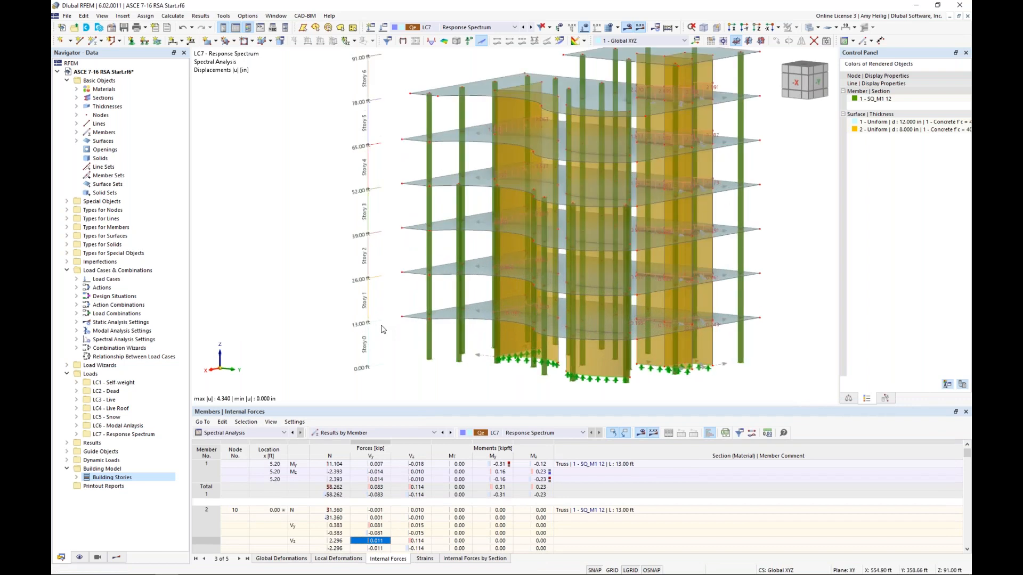
scroll(381, 329, "down", 1)
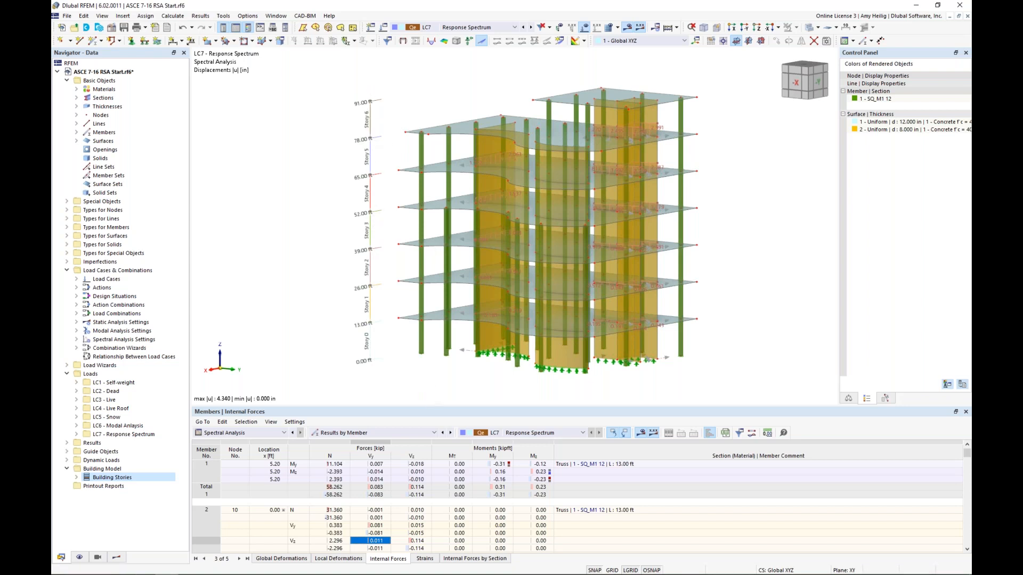
left_click_drag(427, 406, 427, 364)
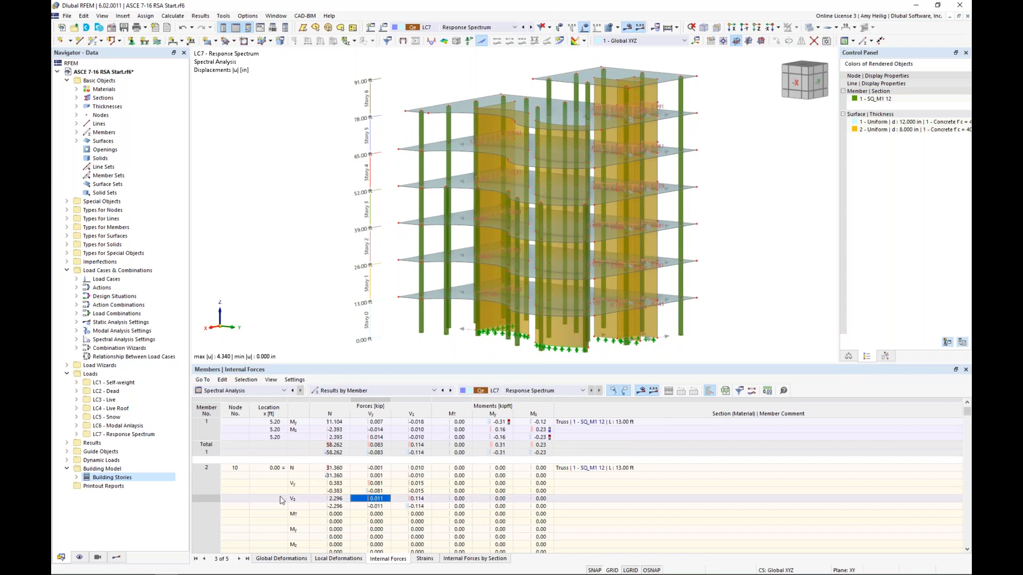
left_click(117, 557)
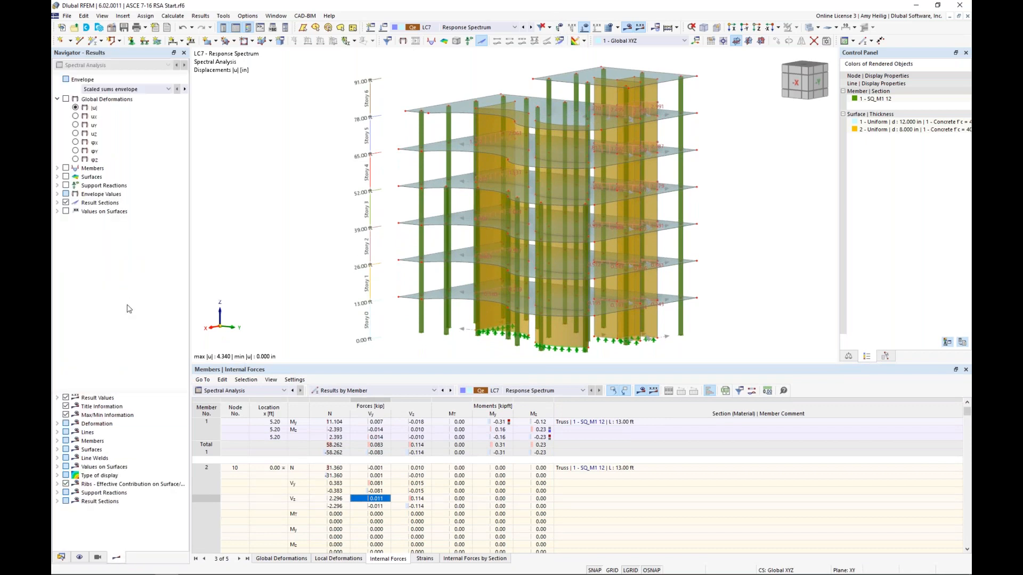
left_click(239, 392)
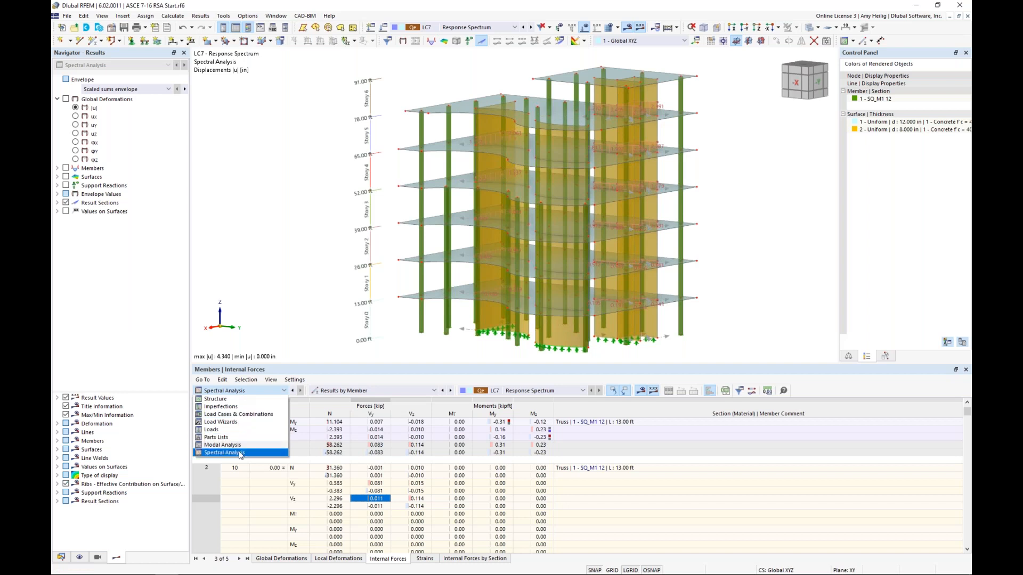
left_click(434, 391)
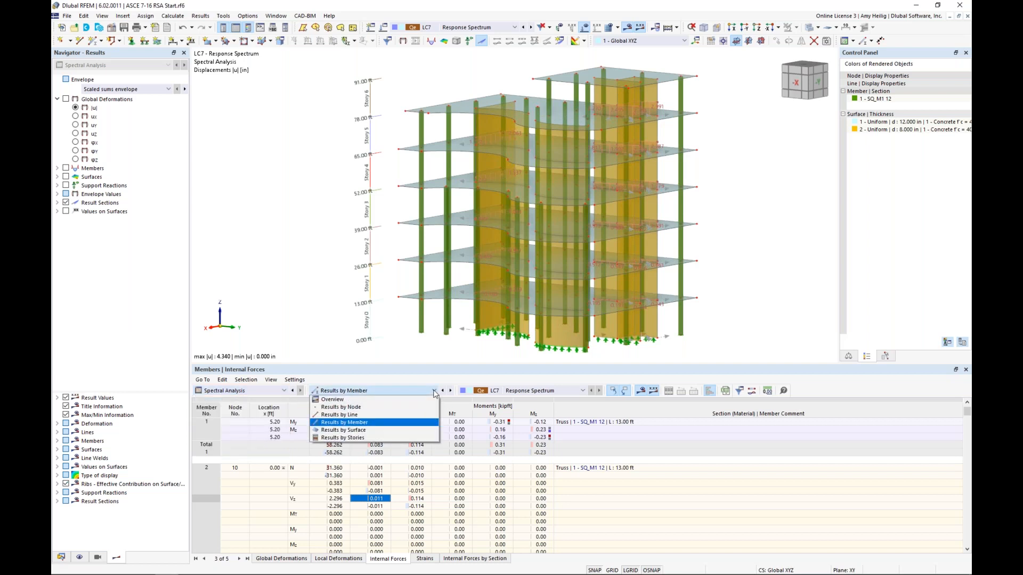
left_click(355, 438)
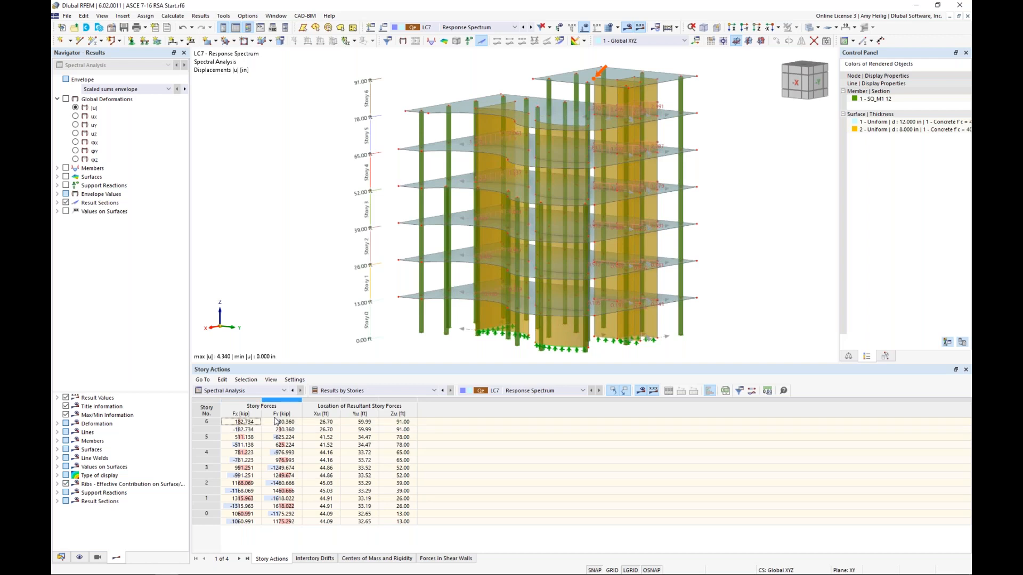
- Examine the interstory drifts, the centers of mass and rigidity, and the forces in story 6 shear walls 50, 51 and 52
left_click(324, 560)
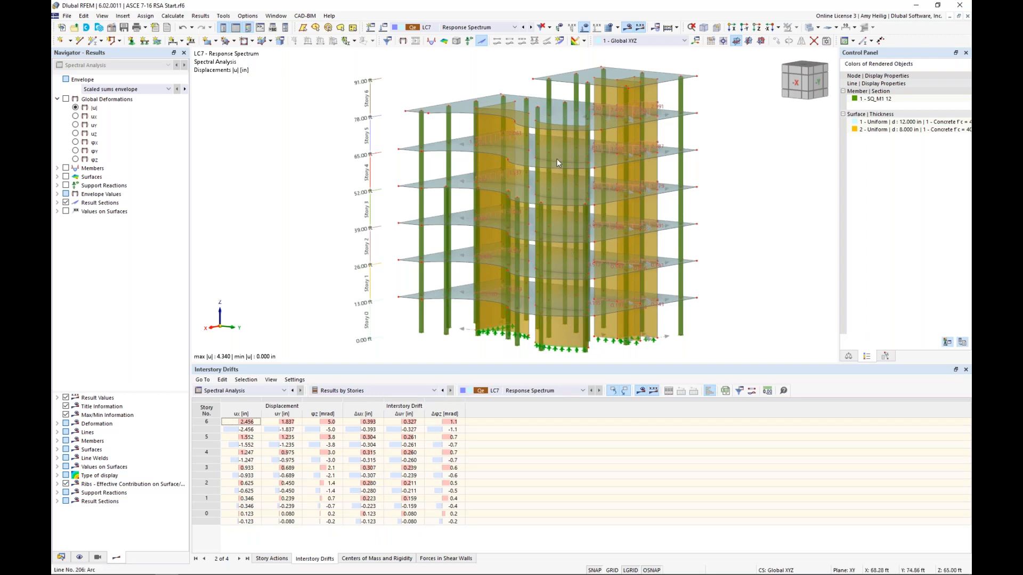
left_click(361, 558)
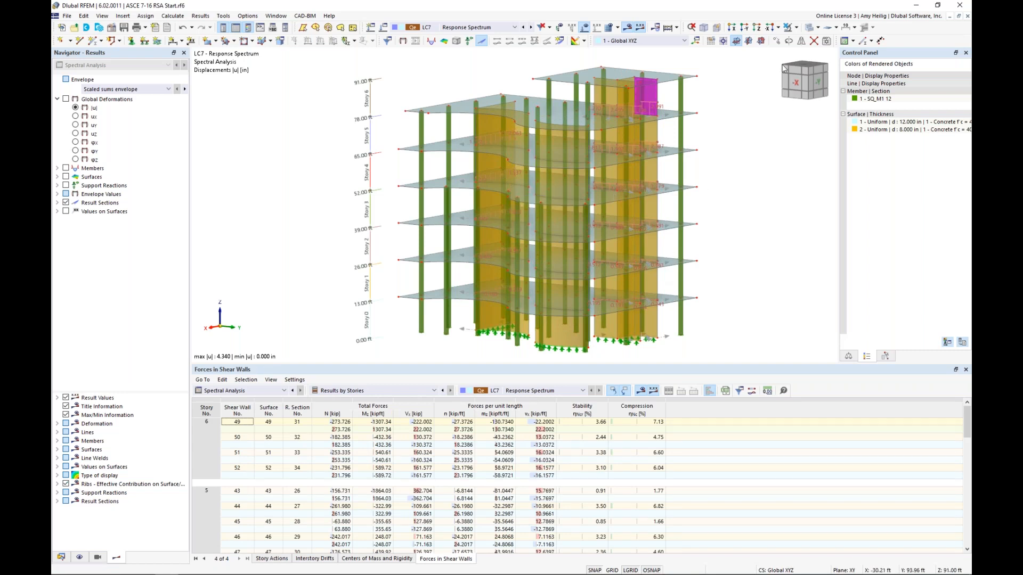
scroll(641, 95, "up", 5)
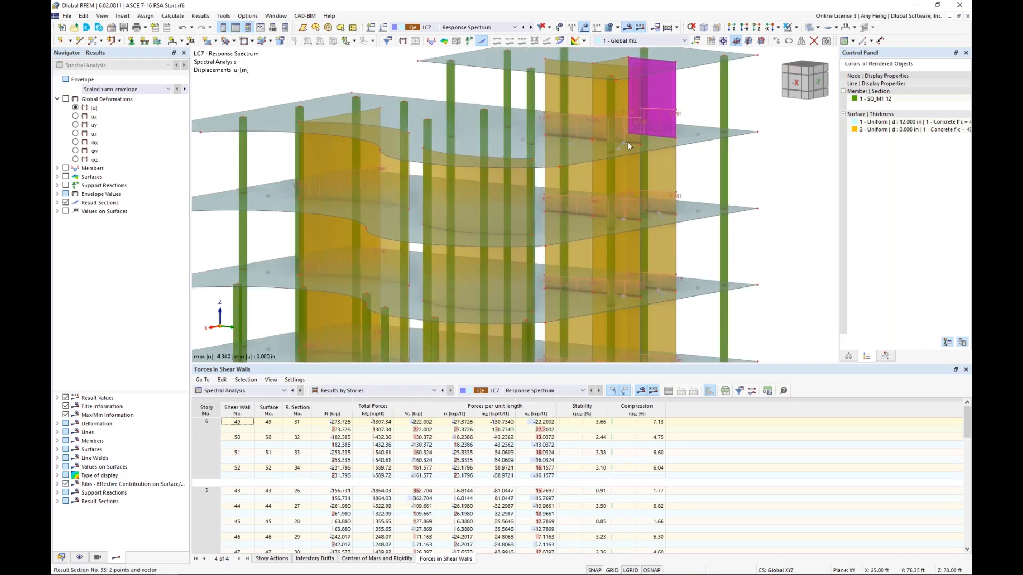
left_click(332, 437)
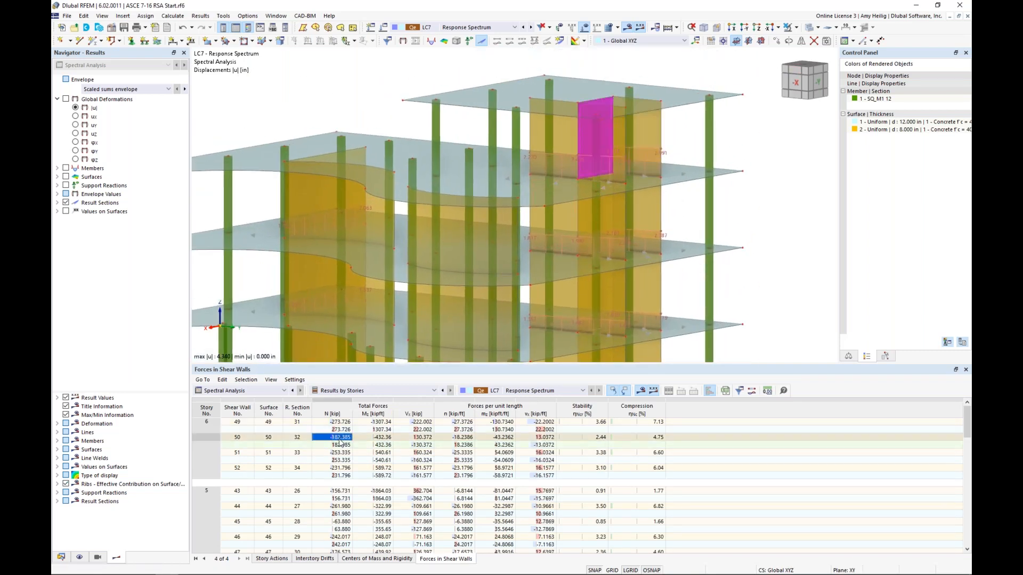
left_click(337, 453)
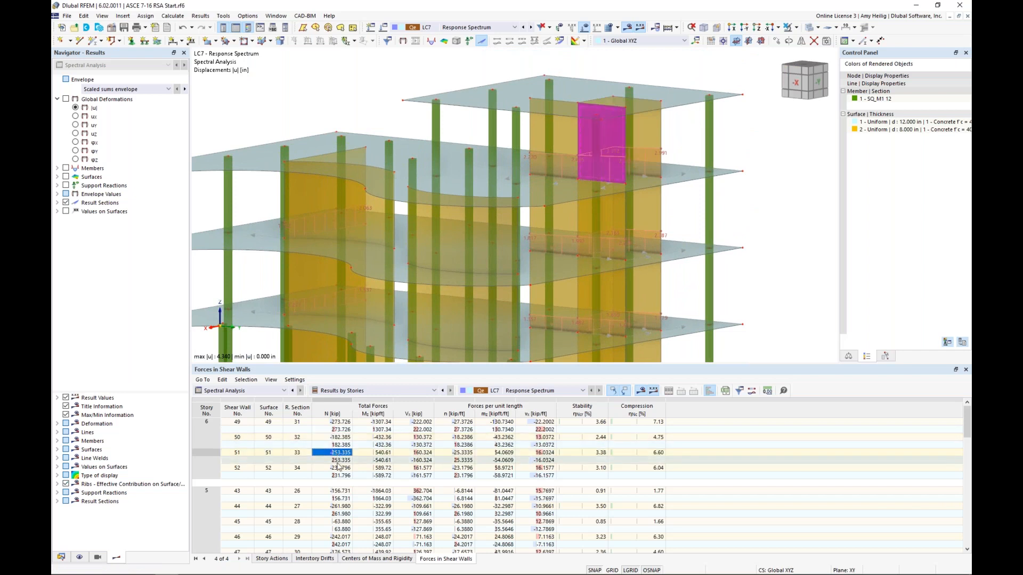
left_click(340, 468)
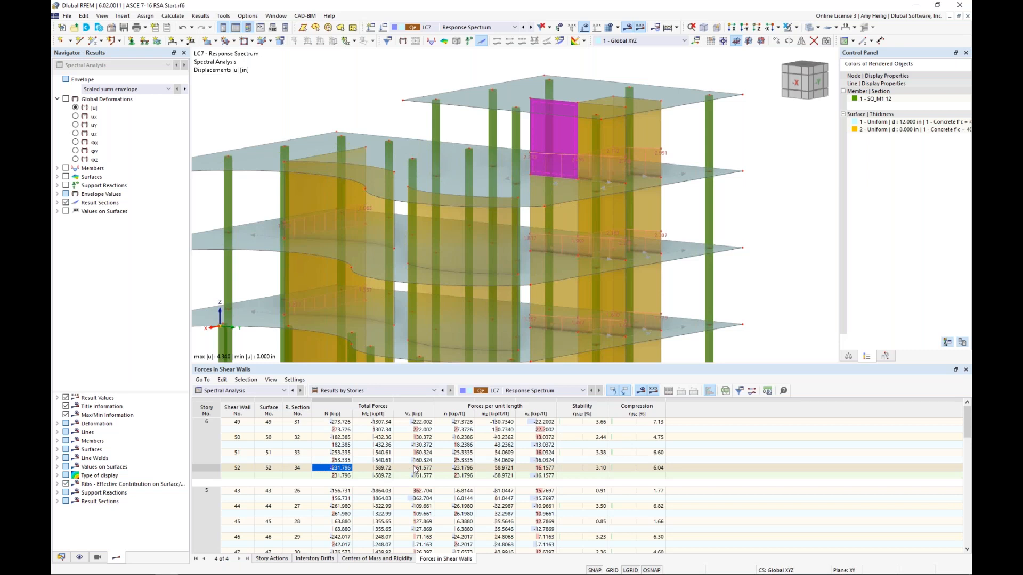
- Display the model as a wireframe and inspect the result section definition for shear wall 52 of story 6 without changing it
left_click(809, 27)
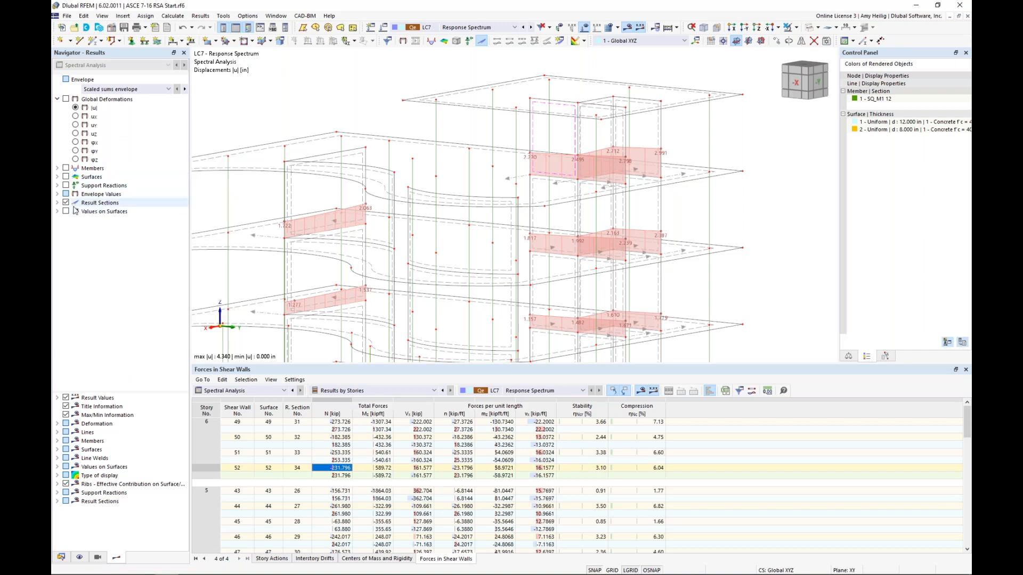
left_click(57, 203)
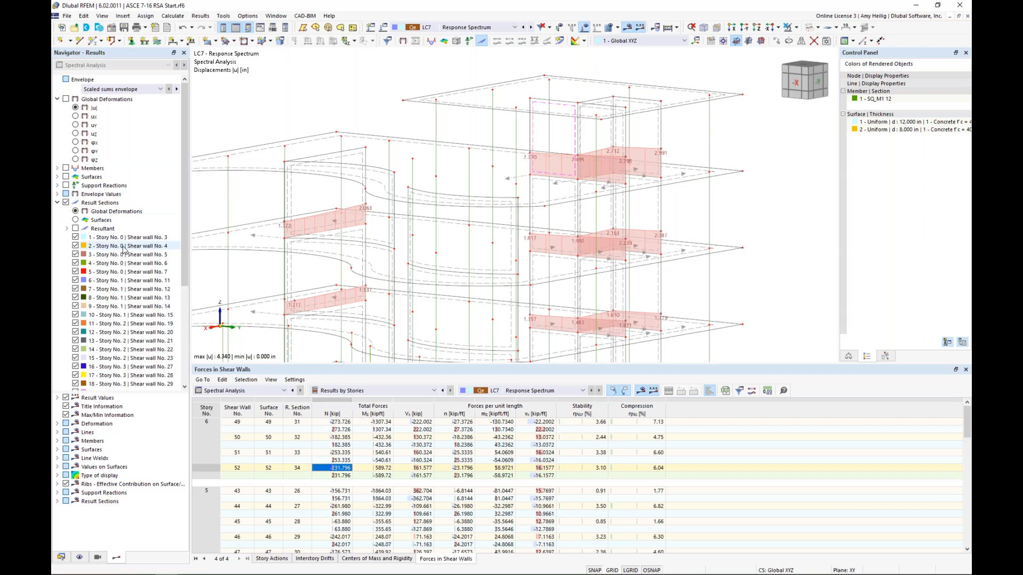
scroll(128, 250, "down", 6)
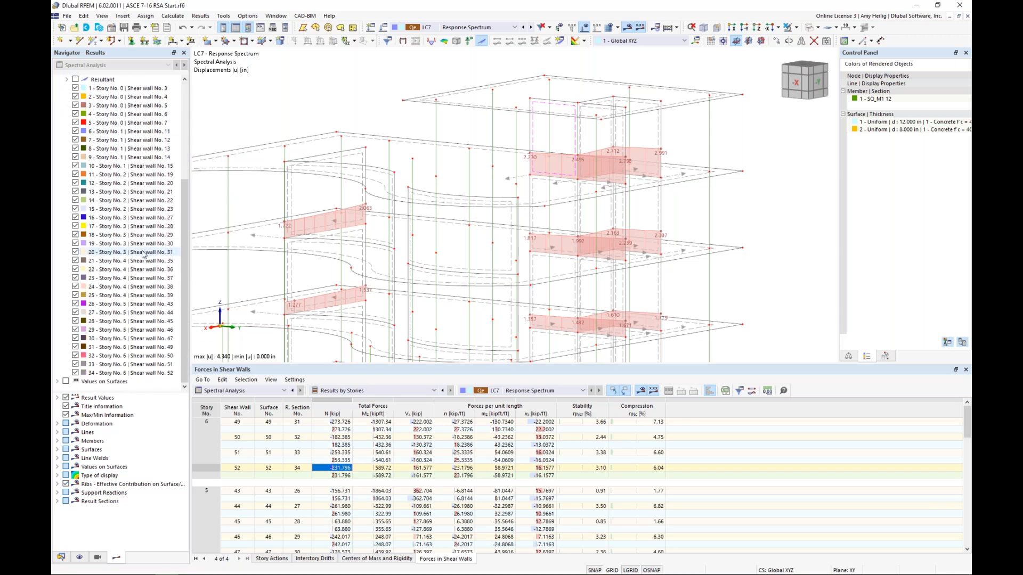
left_click(137, 374)
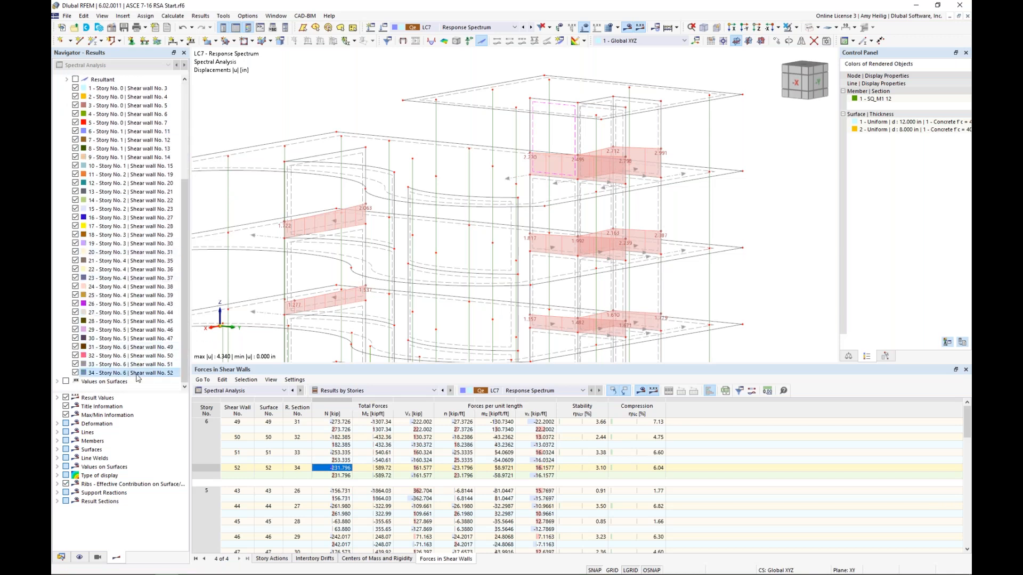
double_click(137, 374)
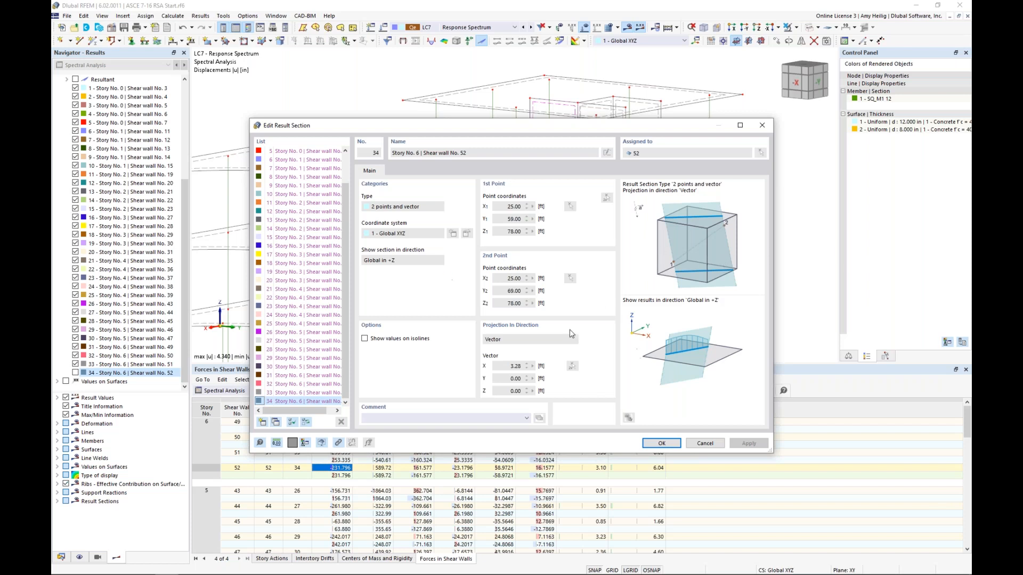
left_click(704, 445)
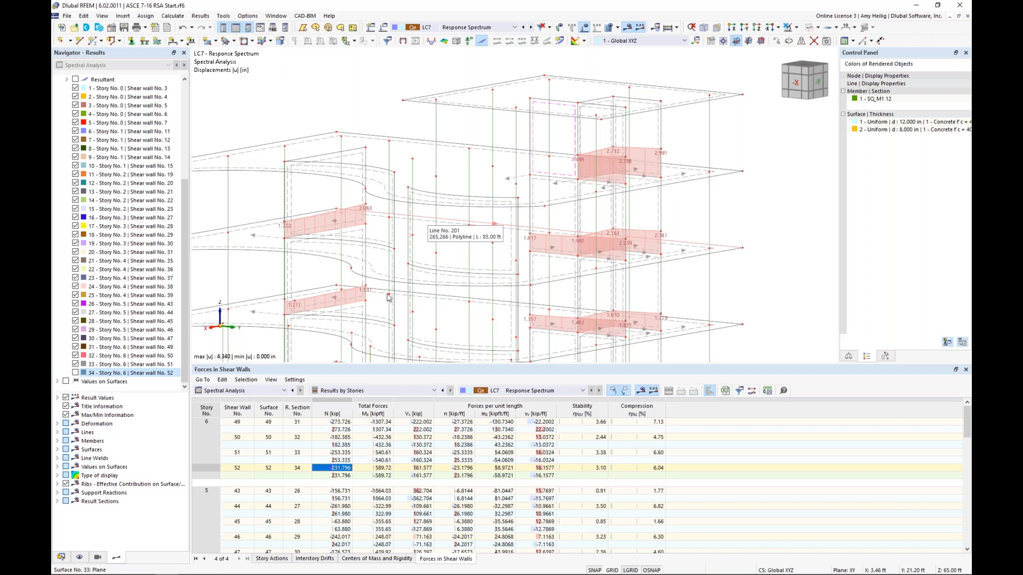
- Return to the story actions table, then switch to the presentation and advance to the Base Shear and Drift Considerations slide
left_click(272, 558)
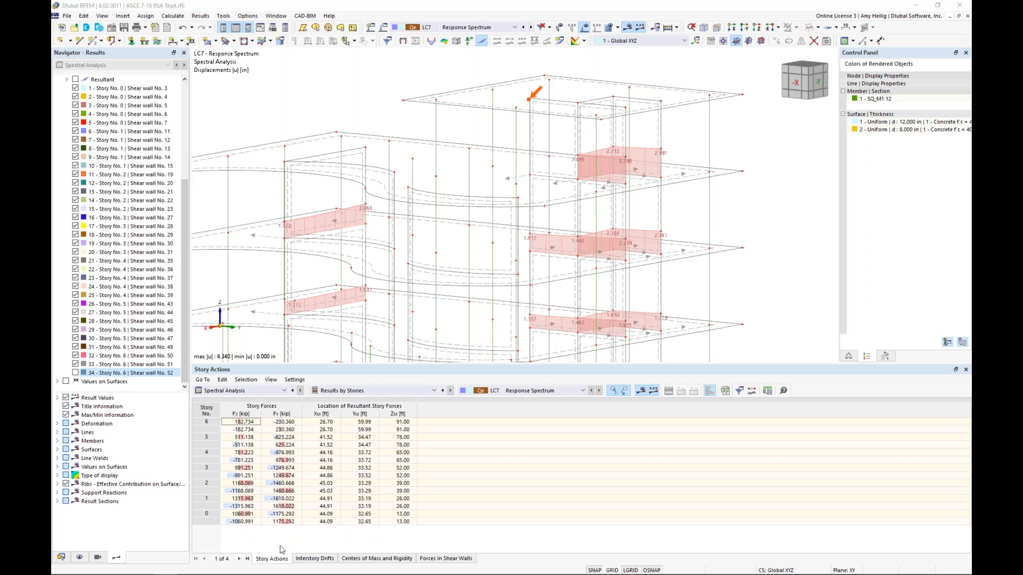
key("super+Tab")
left_click(262, 357)
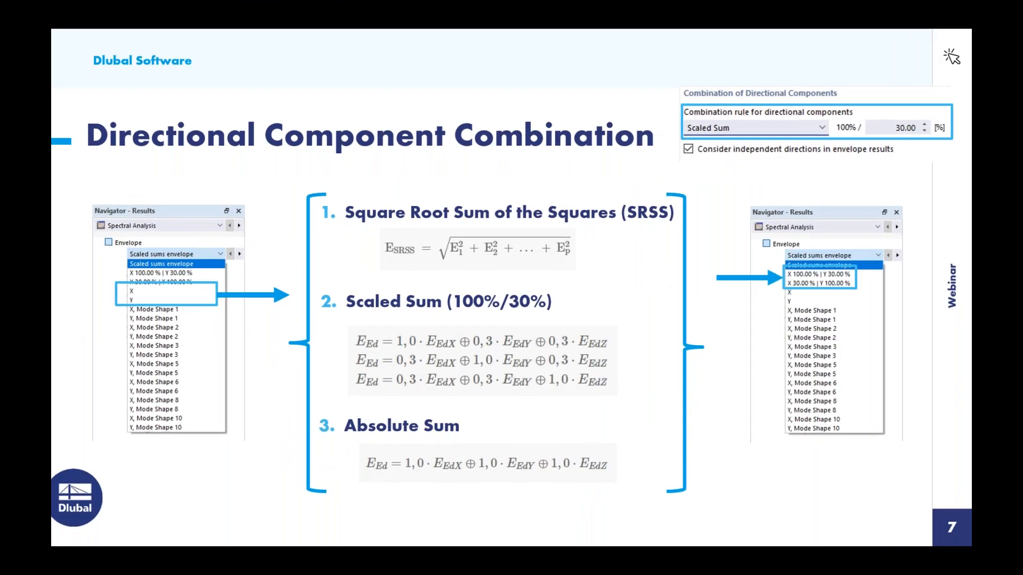
key("Right")
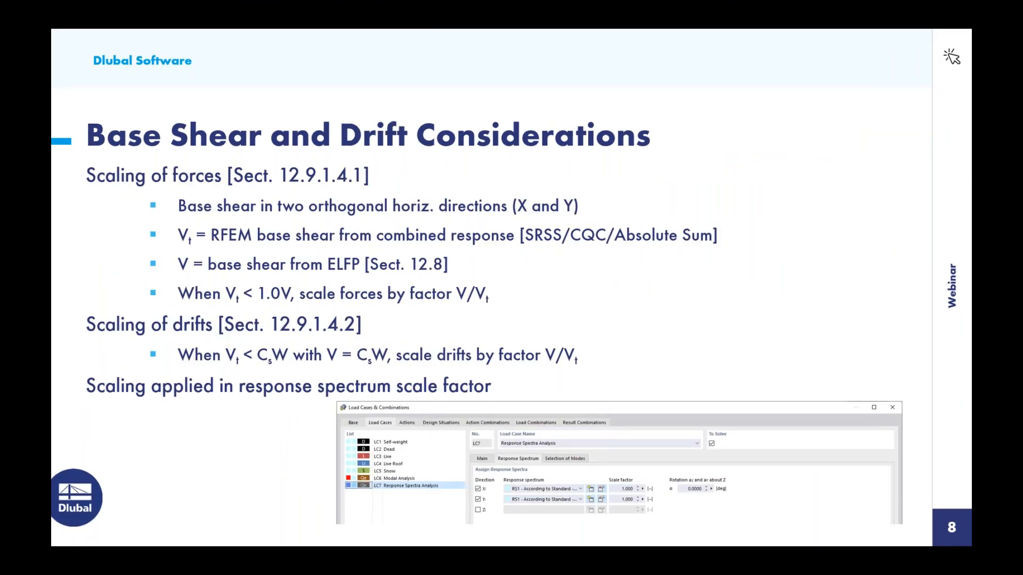
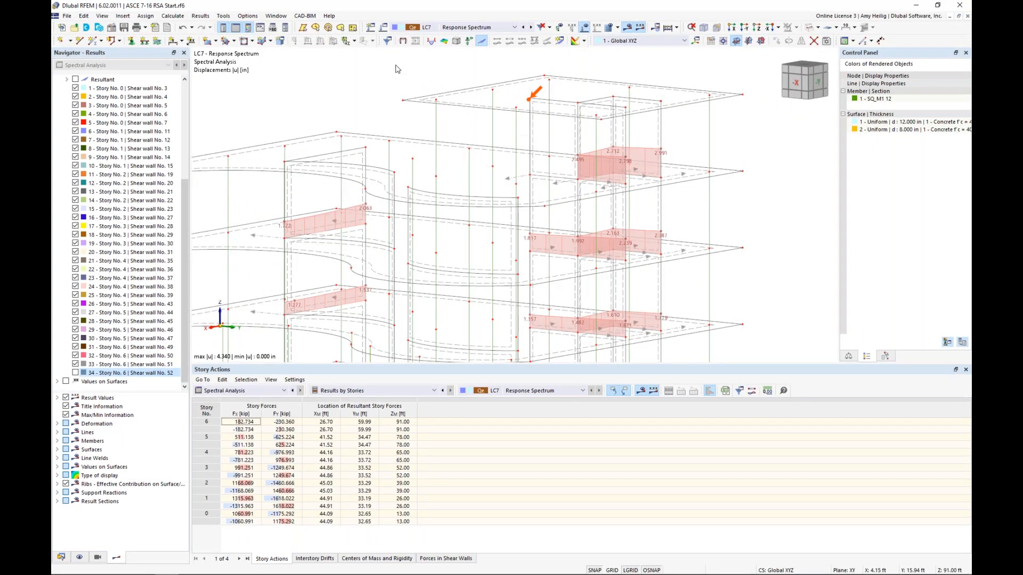
- Check the X and Y response spectrum scale factors and the accidental torsion option of load case LC7, leaving them as set
left_click(384, 30)
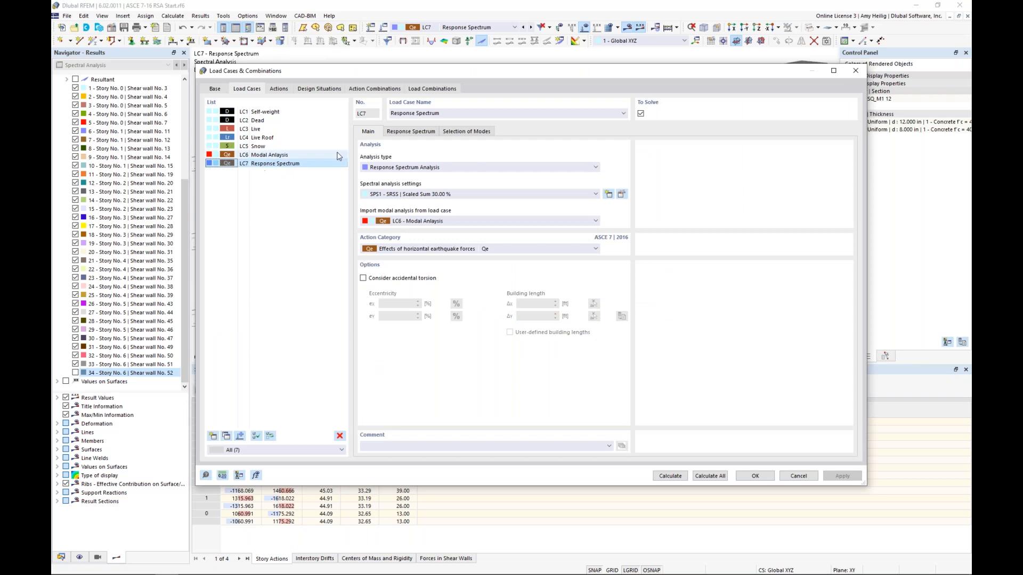
left_click(410, 132)
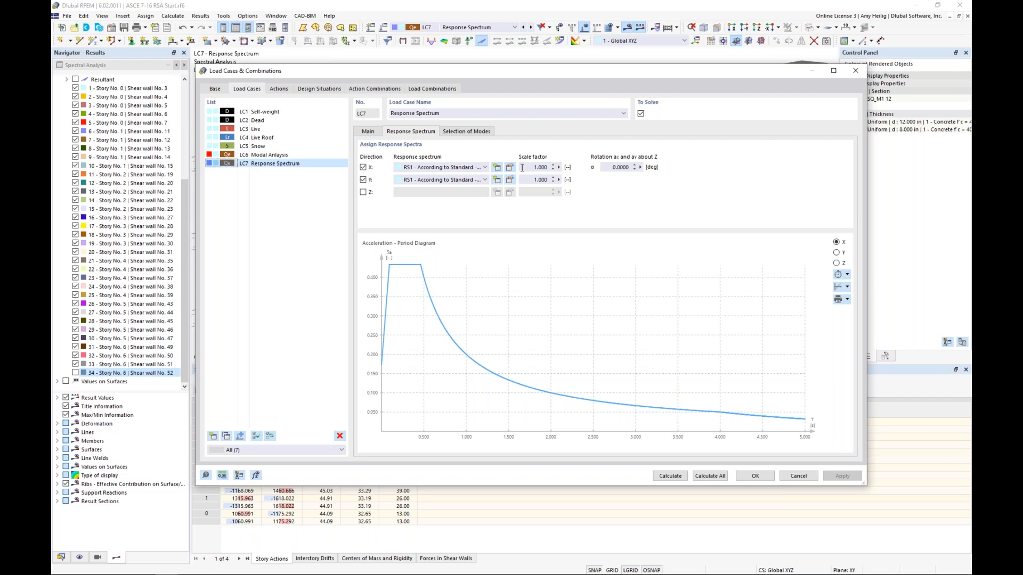
left_click(371, 134)
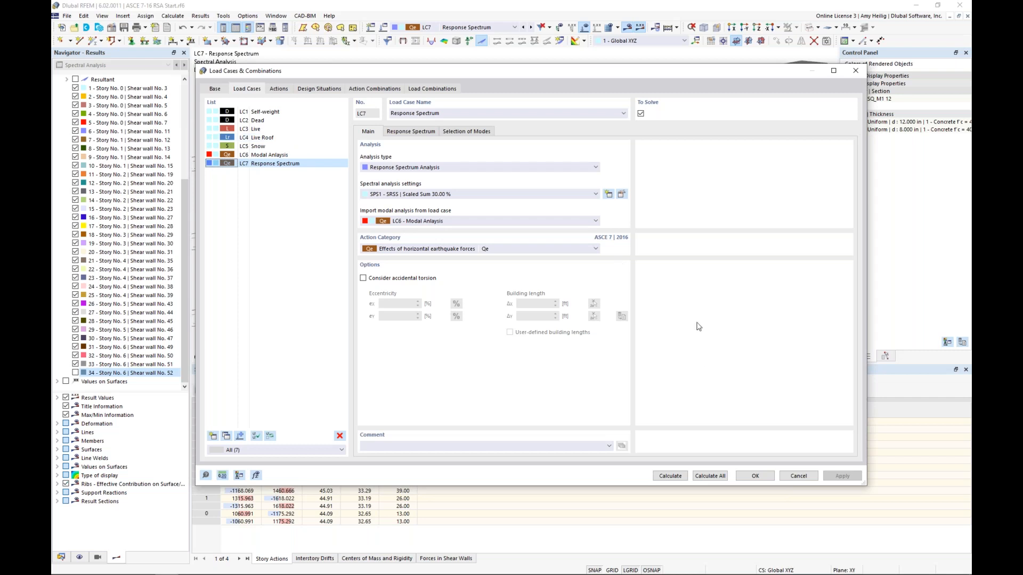
left_click(756, 475)
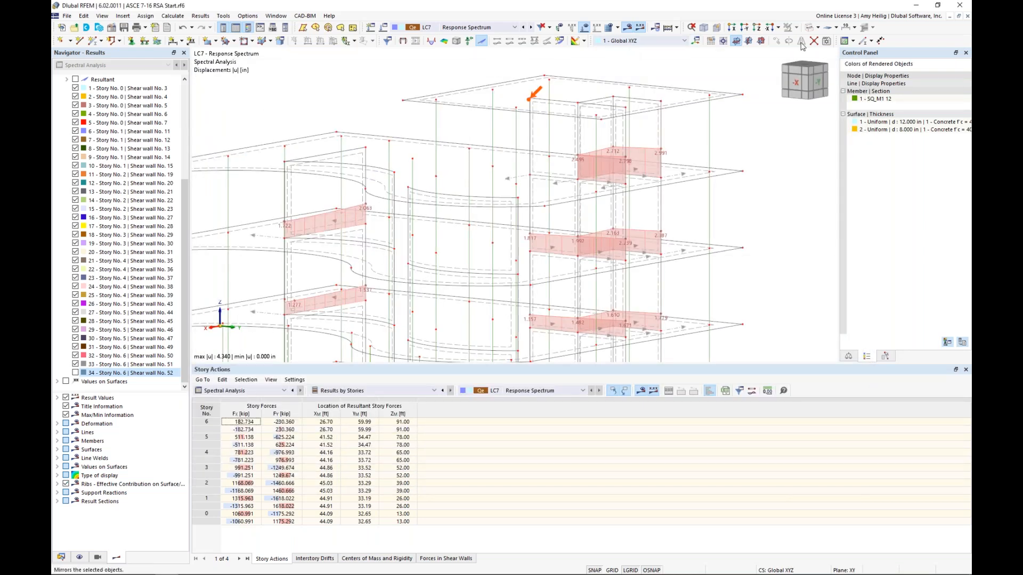
- Display the model as a transparent solid rendering again and hide the calculation results
left_click(818, 27)
left_click(834, 50)
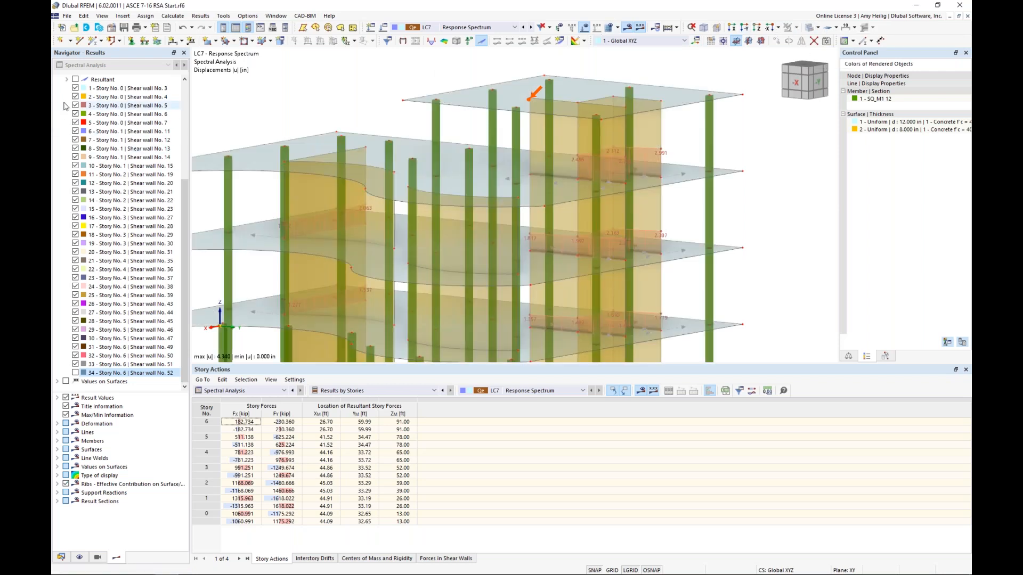
scroll(56, 198, "up", 6)
left_click(57, 203)
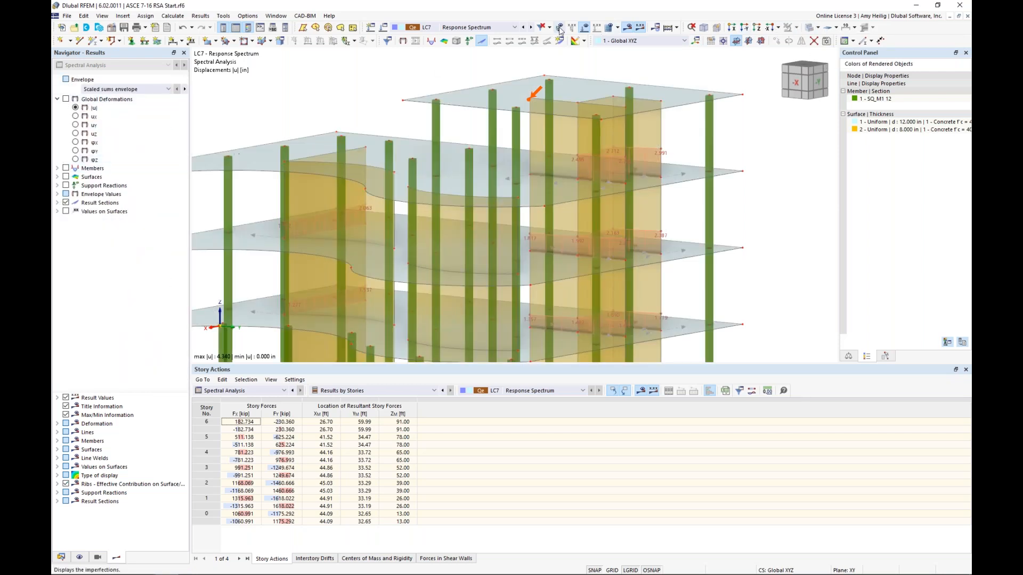
left_click(627, 28)
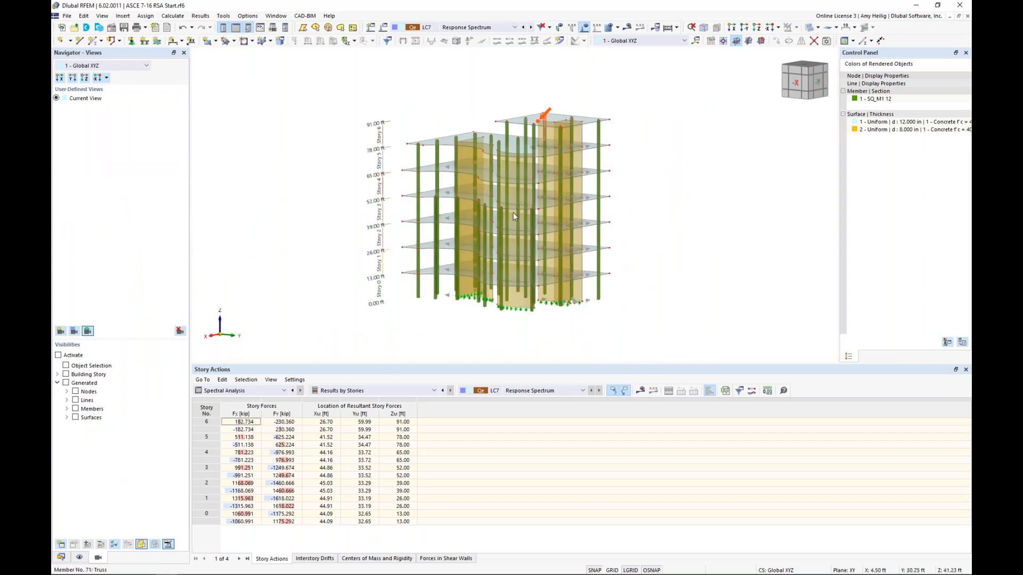
middle_click_drag(583, 218, 616, 235, "ctrl")
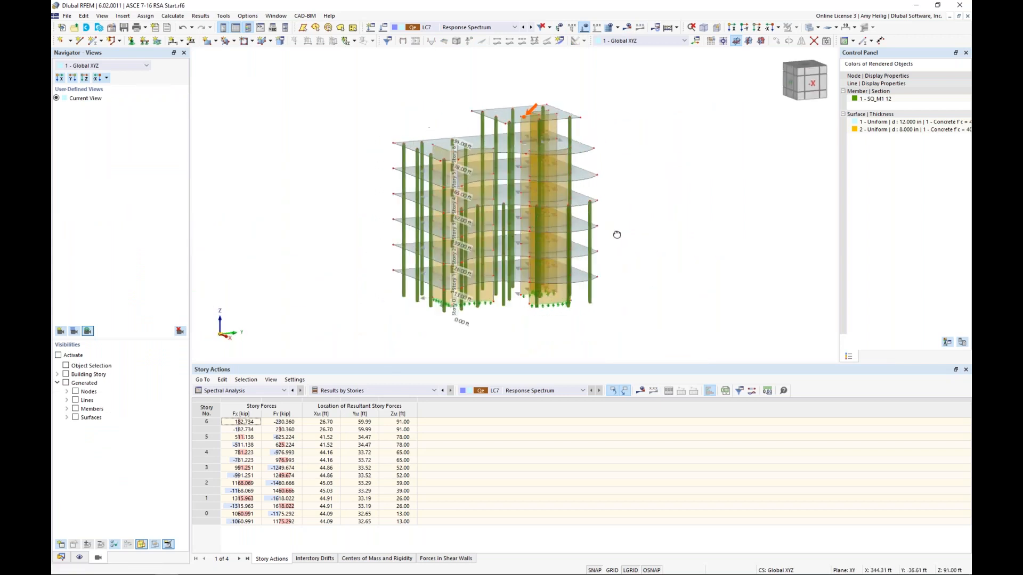
- Activate the Concrete Design add-on in the model's base data and check that its design standard is ACI 318, edition 2019
left_click(61, 557)
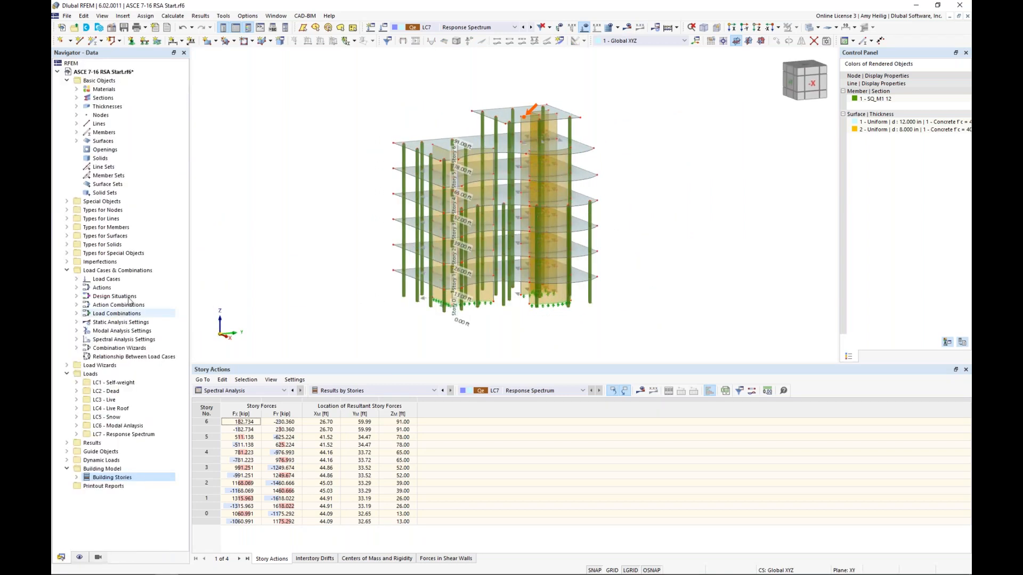
right_click(98, 72)
left_click(128, 80)
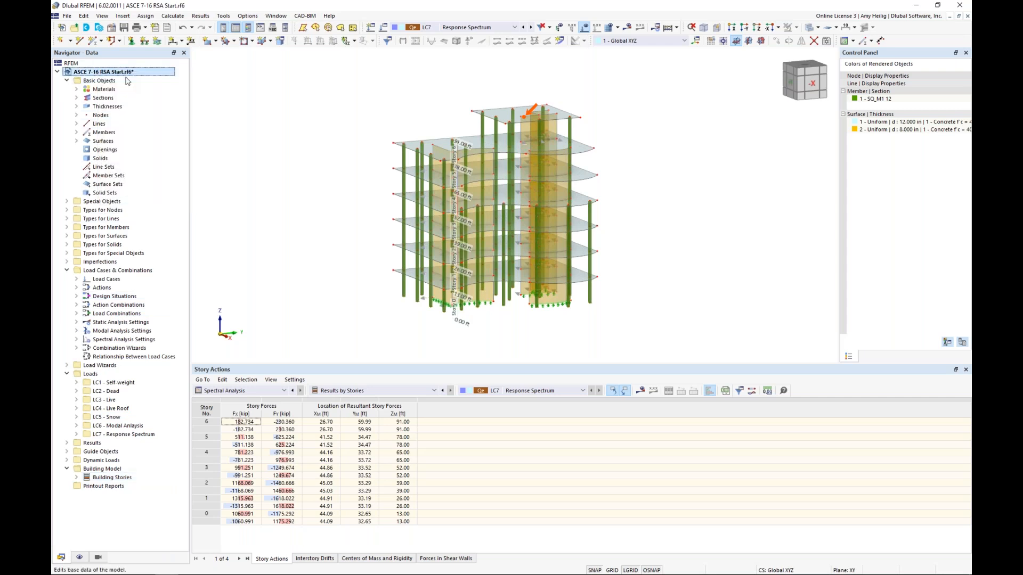
left_click(387, 106)
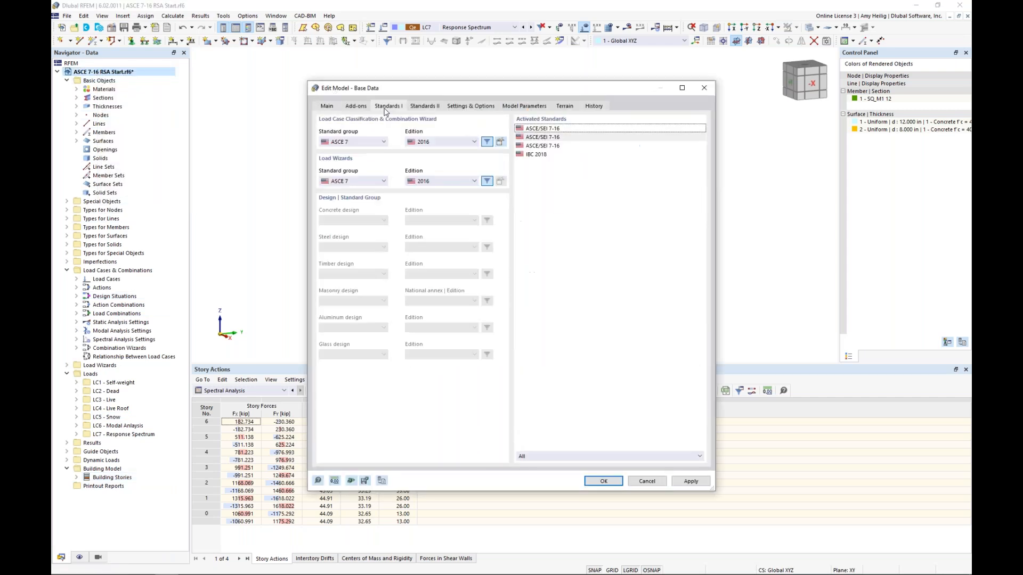
left_click(356, 106)
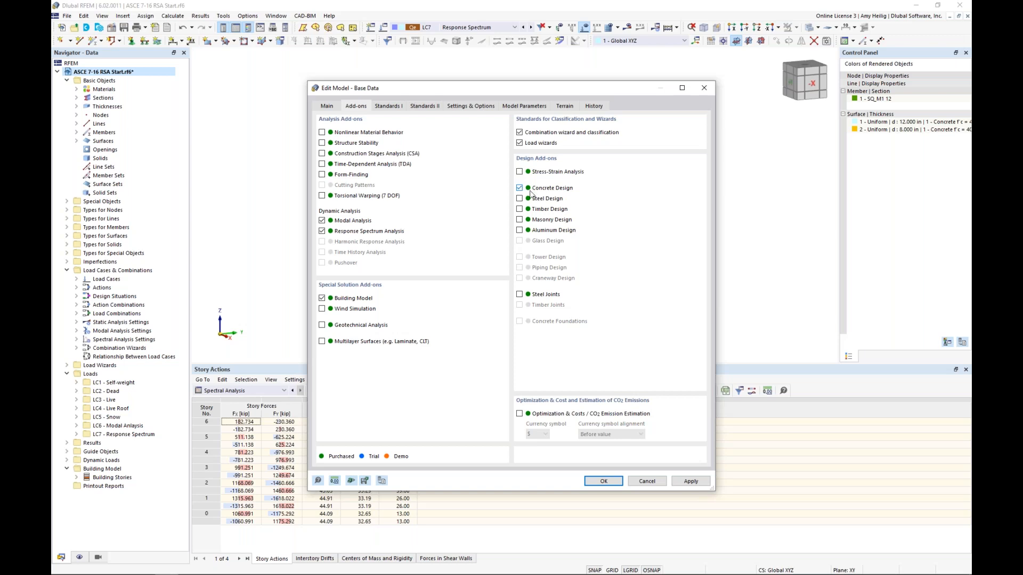
left_click(397, 108)
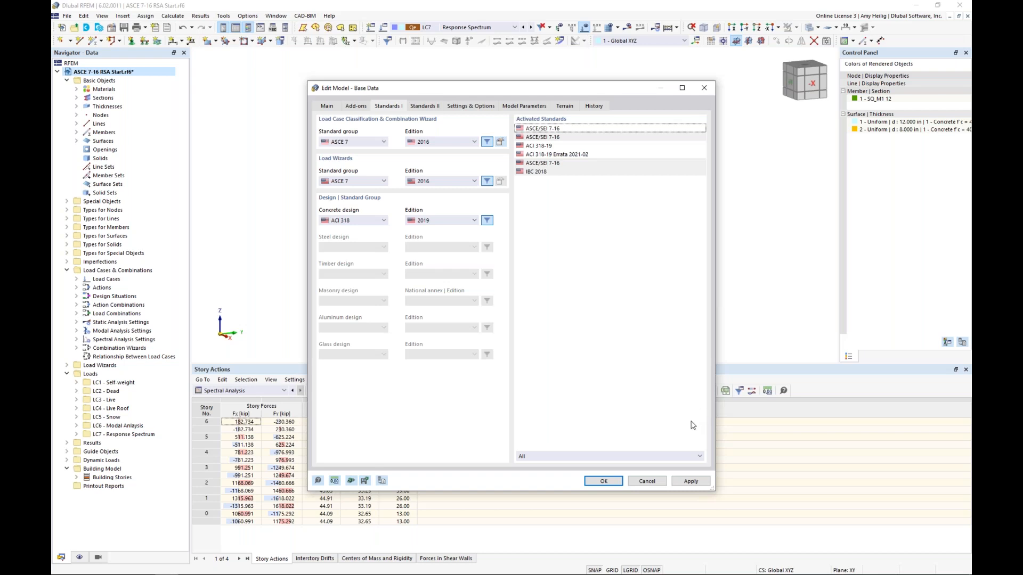
left_click(604, 481)
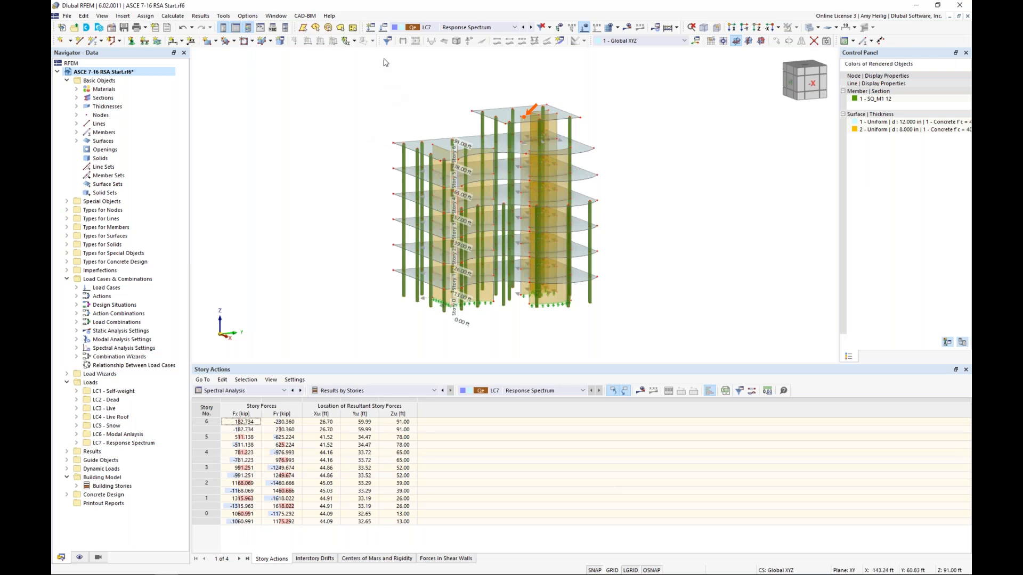
- Enable result combinations in the base settings of the load cases and combinations
left_click(385, 31)
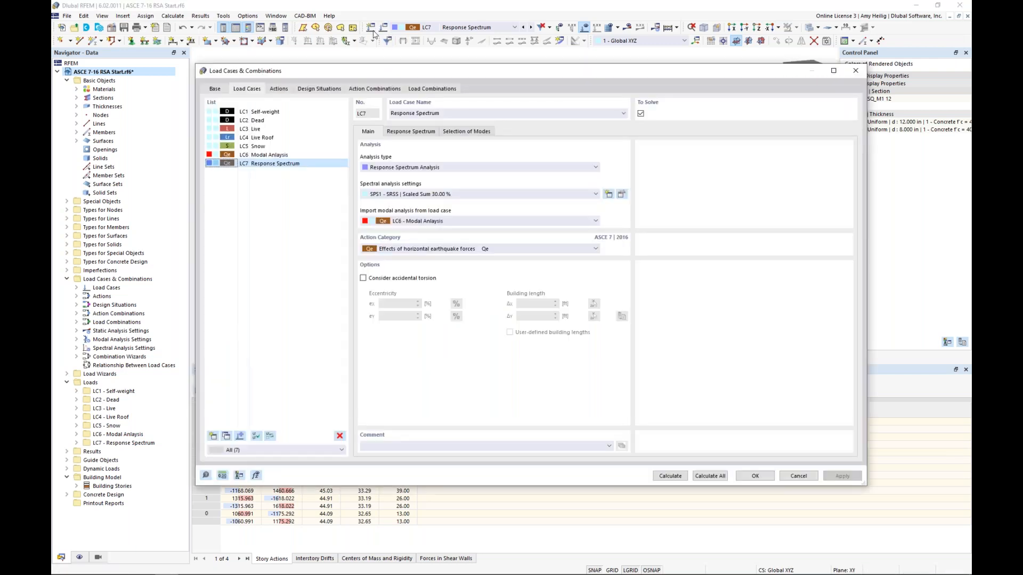
left_click(215, 89)
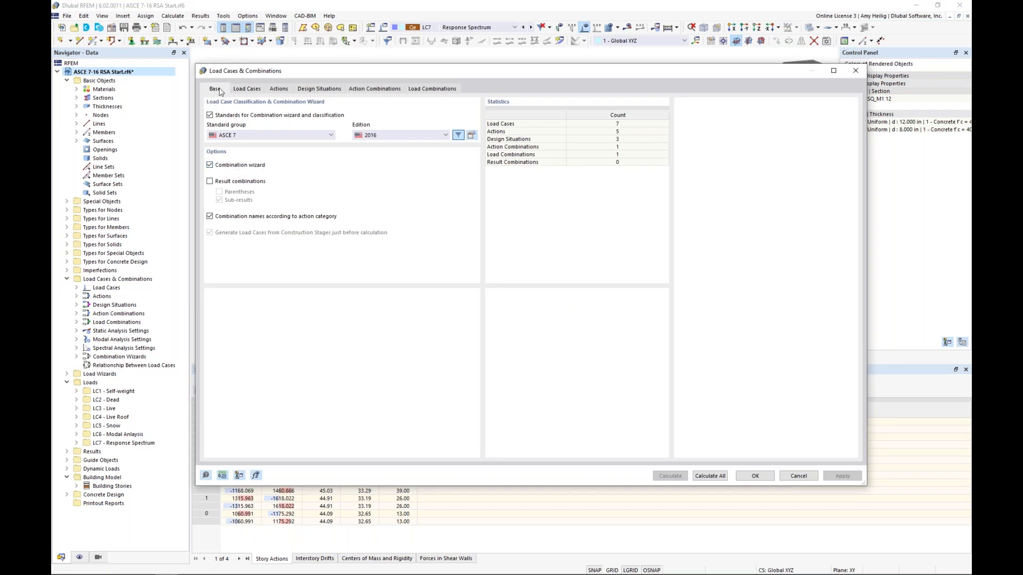
left_click(210, 181)
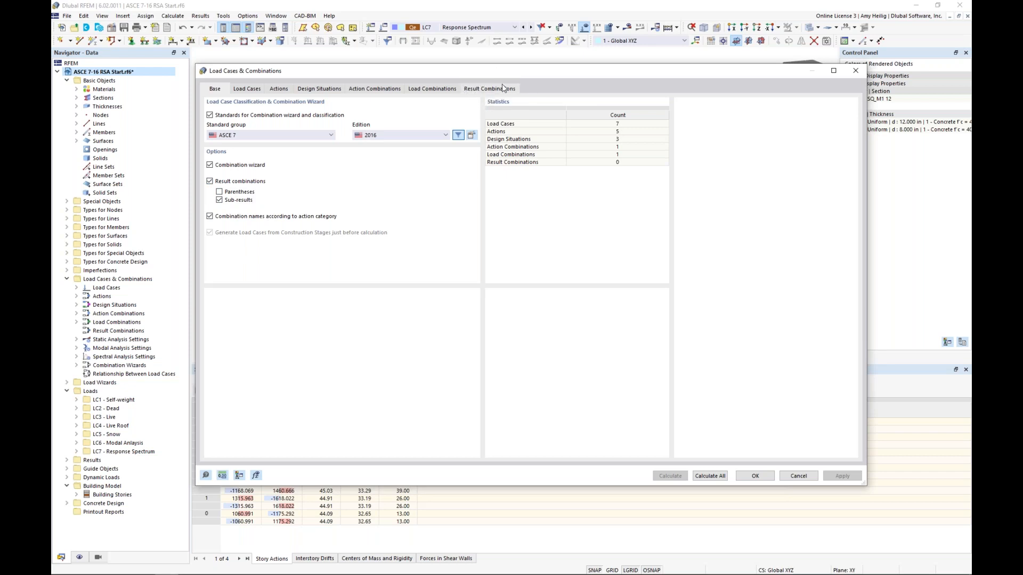
- Add a design situation of type Section 2.3 (LRFD), 6., review its combination rule and assign it the Result combinations wizard
left_click(321, 89)
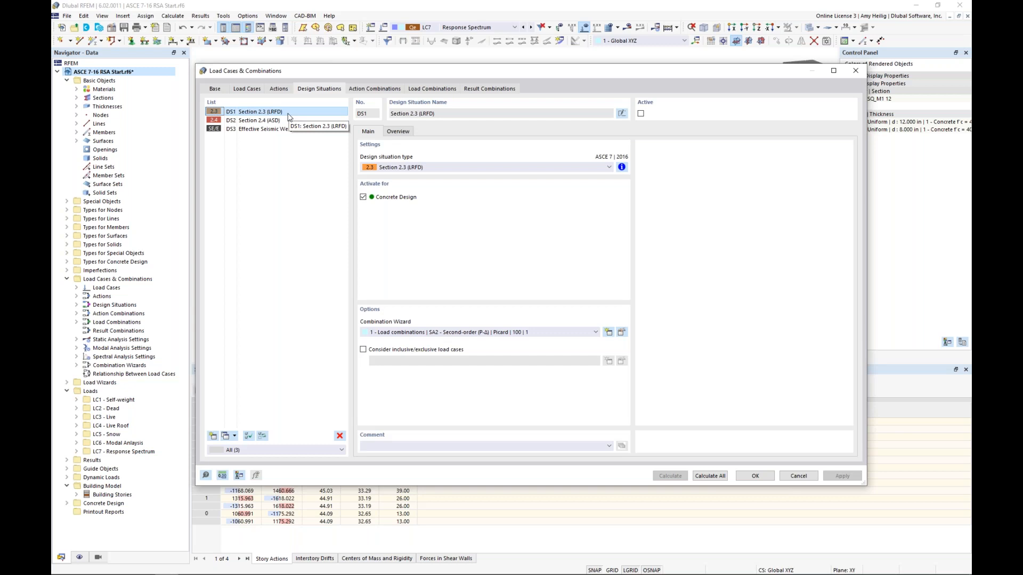
left_click(212, 437)
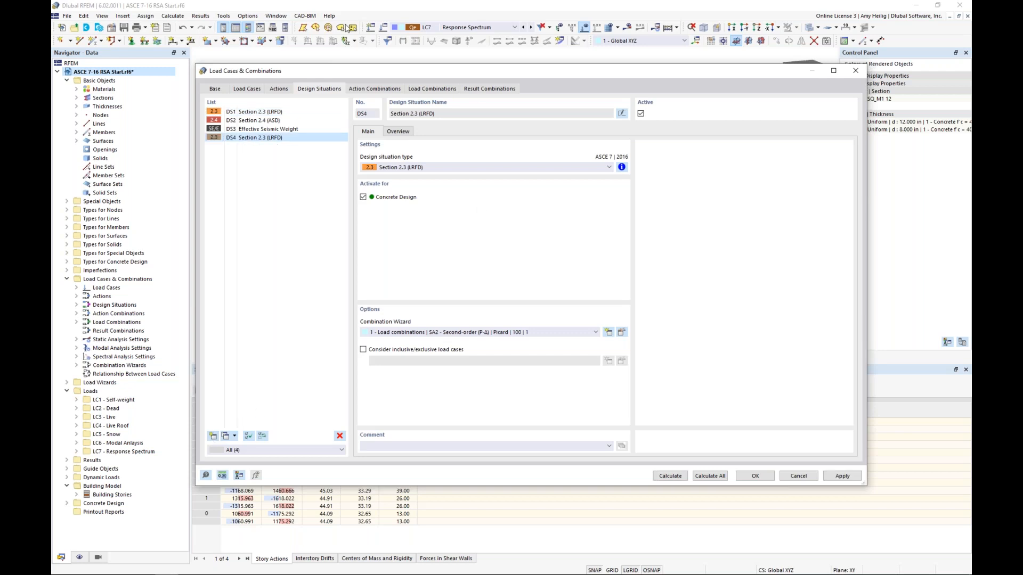
left_click(444, 168)
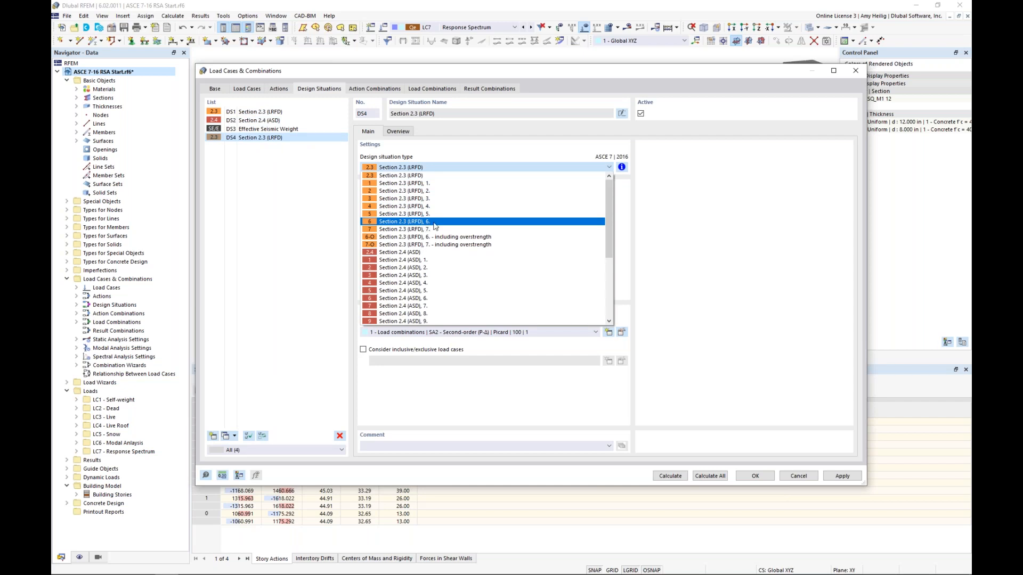
left_click(435, 222)
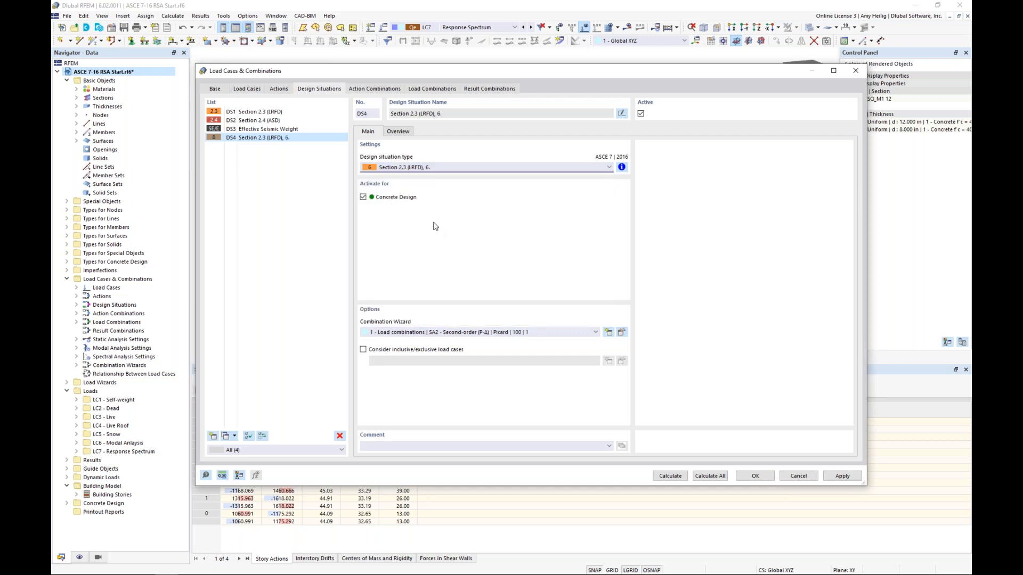
left_click(621, 167)
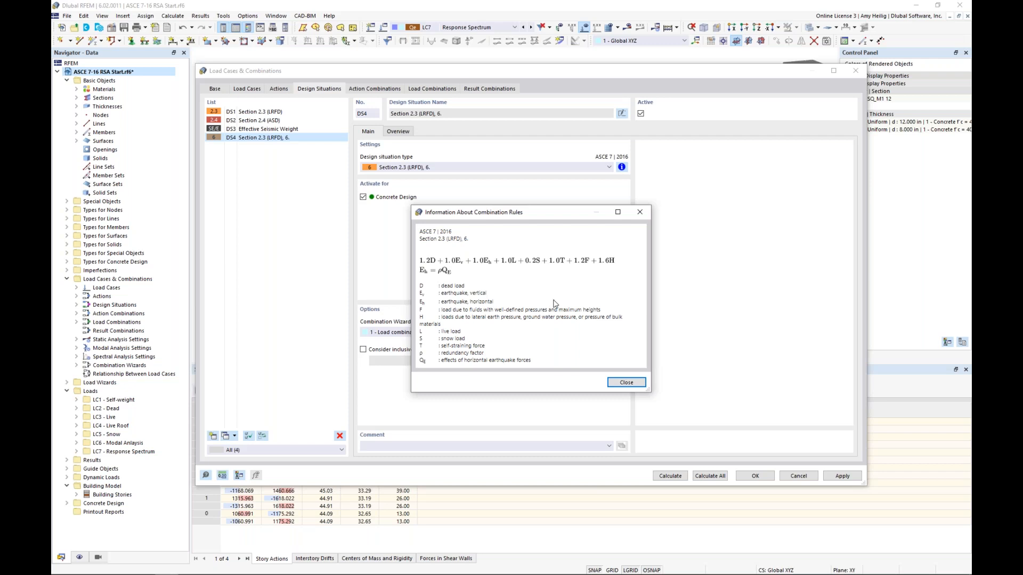
left_click(642, 382)
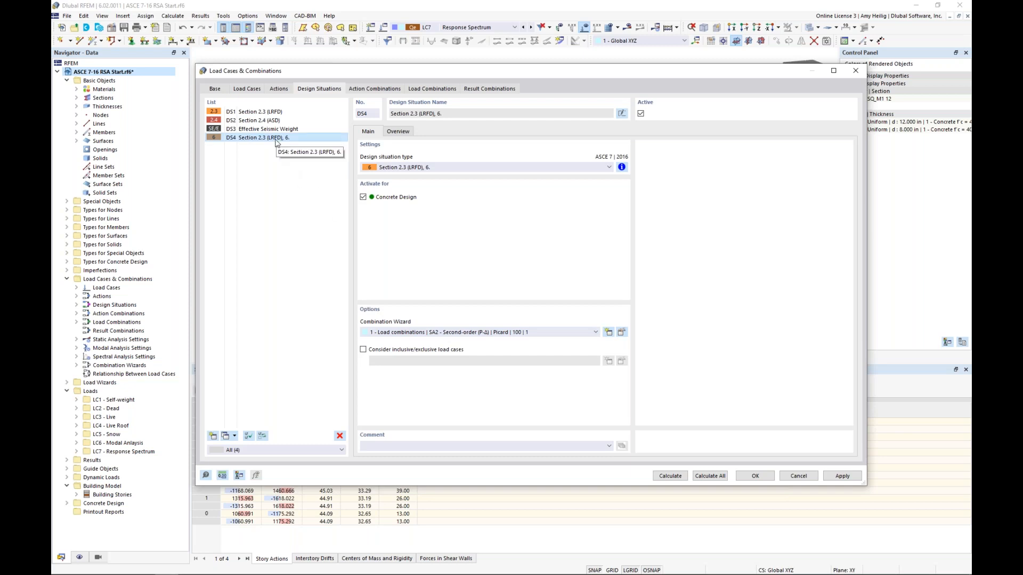
left_click(486, 332)
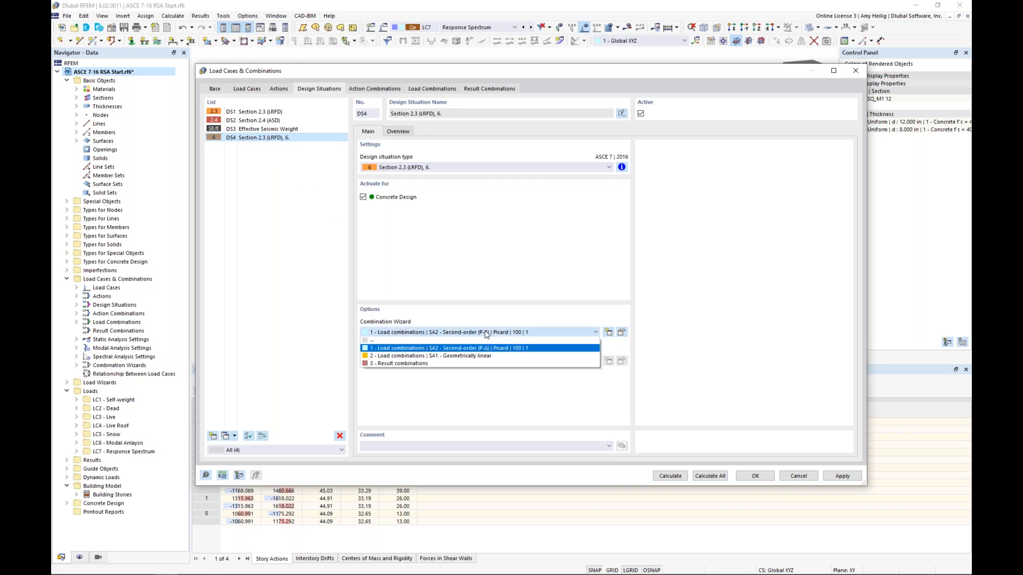
left_click(475, 363)
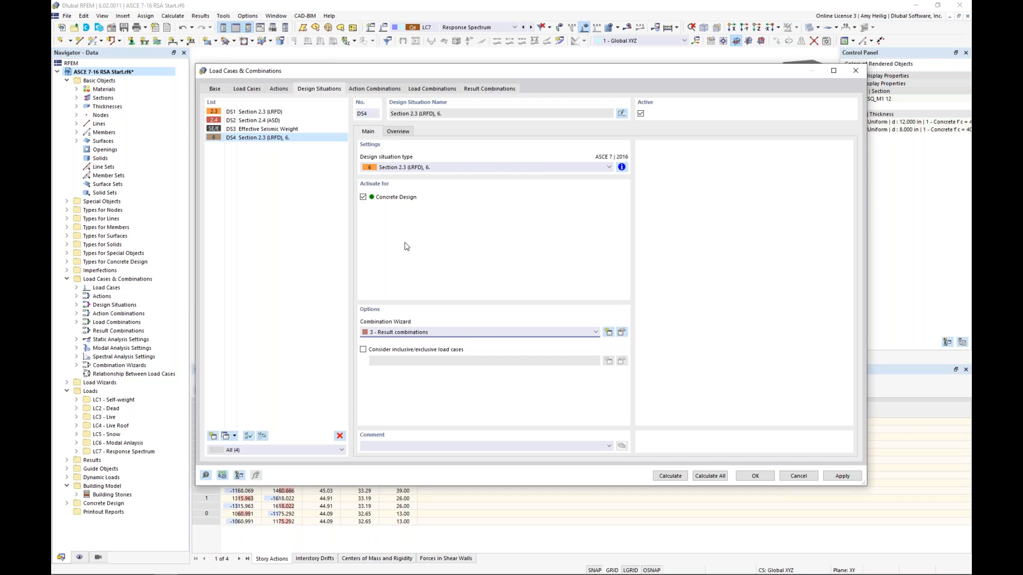
- Copy design situation DS4, set the copy's type to Section 2.3 (LRFD), 7. and review its combination rule
left_click(229, 437)
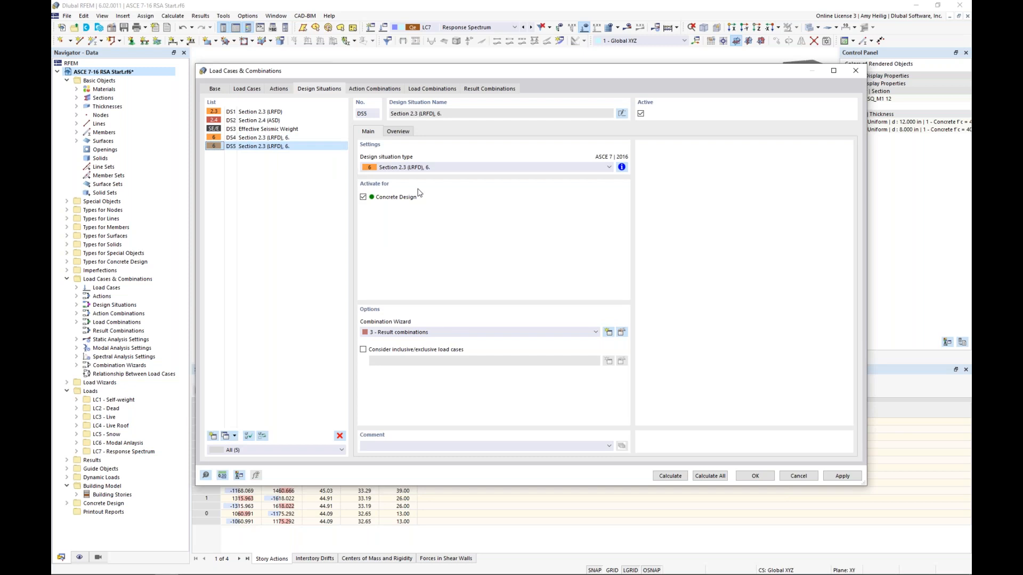
left_click(434, 168)
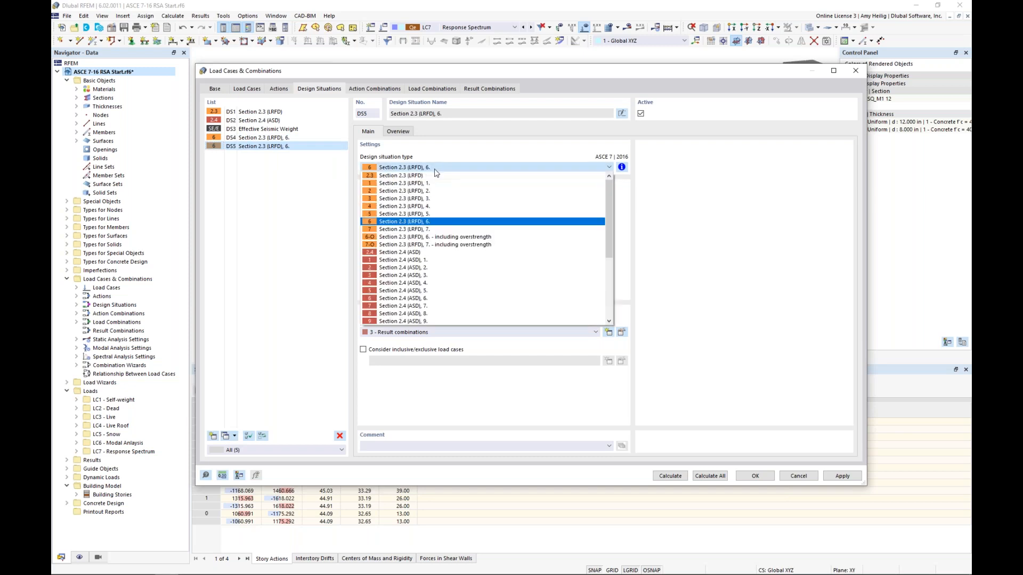
left_click(442, 228)
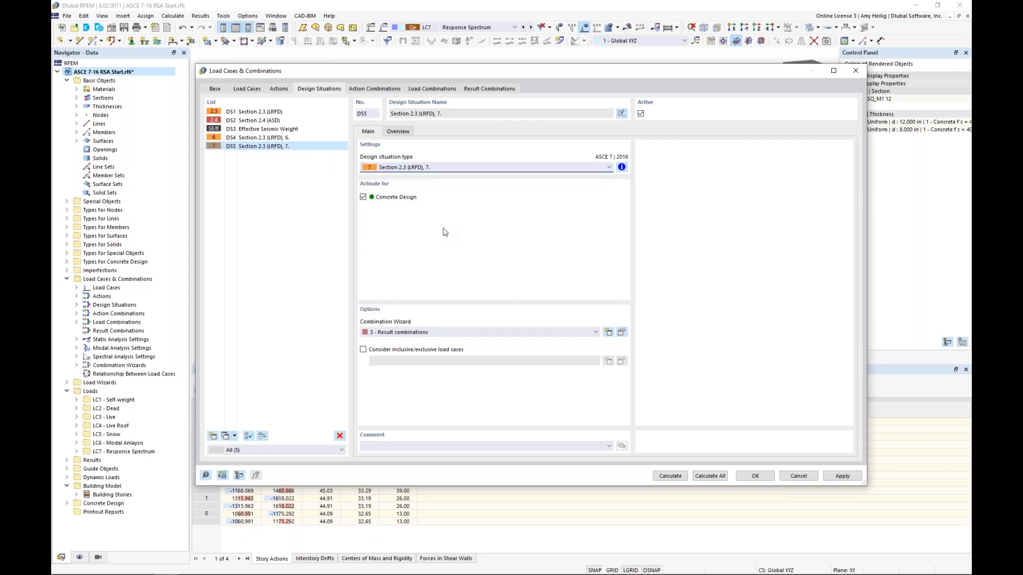
left_click(622, 168)
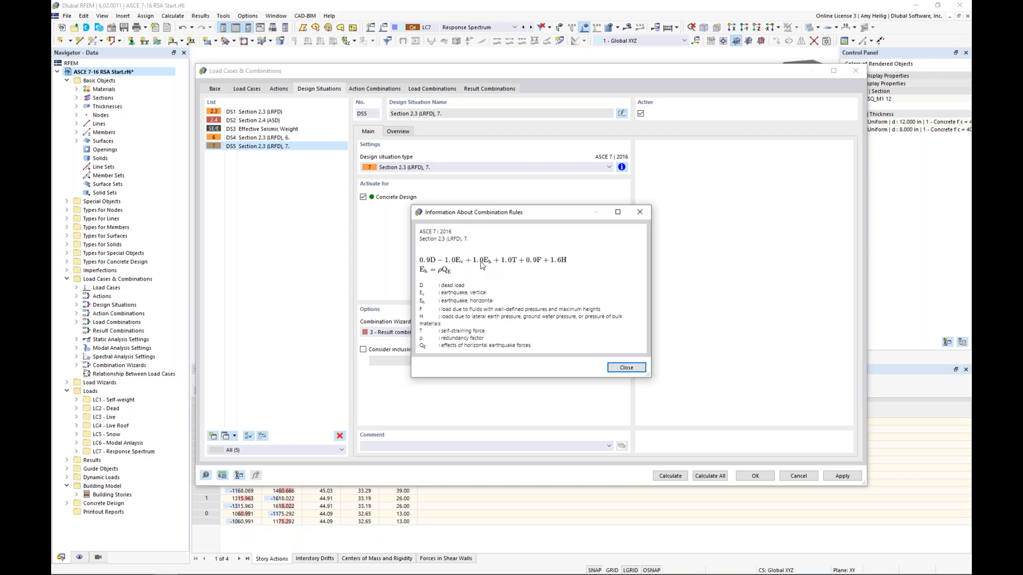
left_click(640, 212)
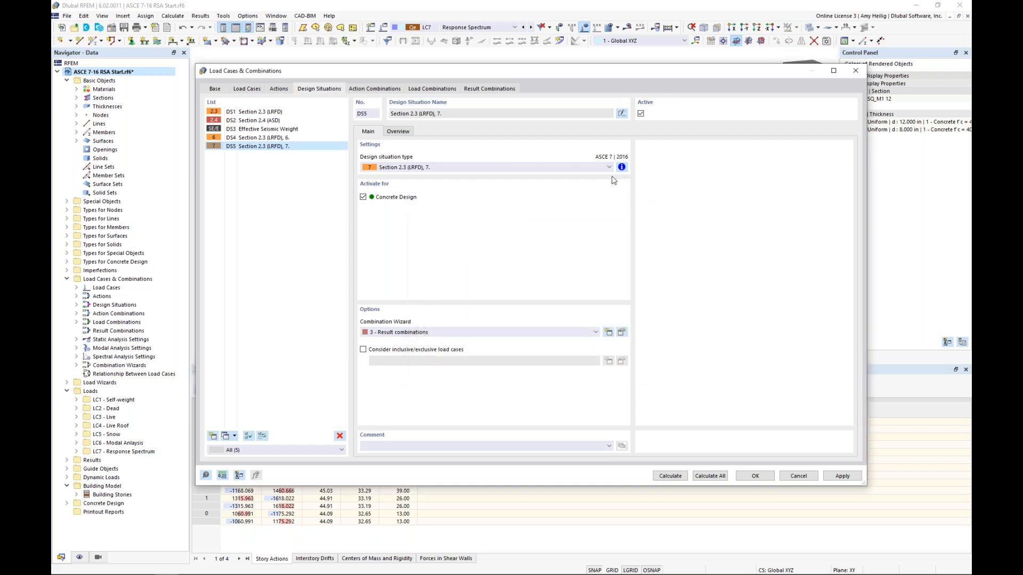
- Try the directional 100/30 percent sub-results for LC7 in result combination RC1, then restore the scaled sums envelope
left_click(503, 90)
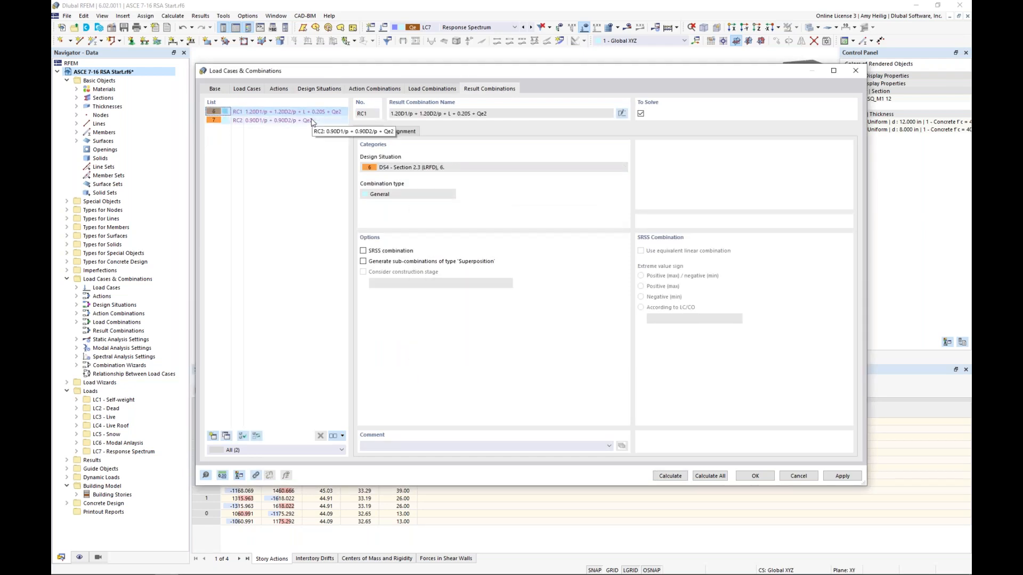
left_click(404, 134)
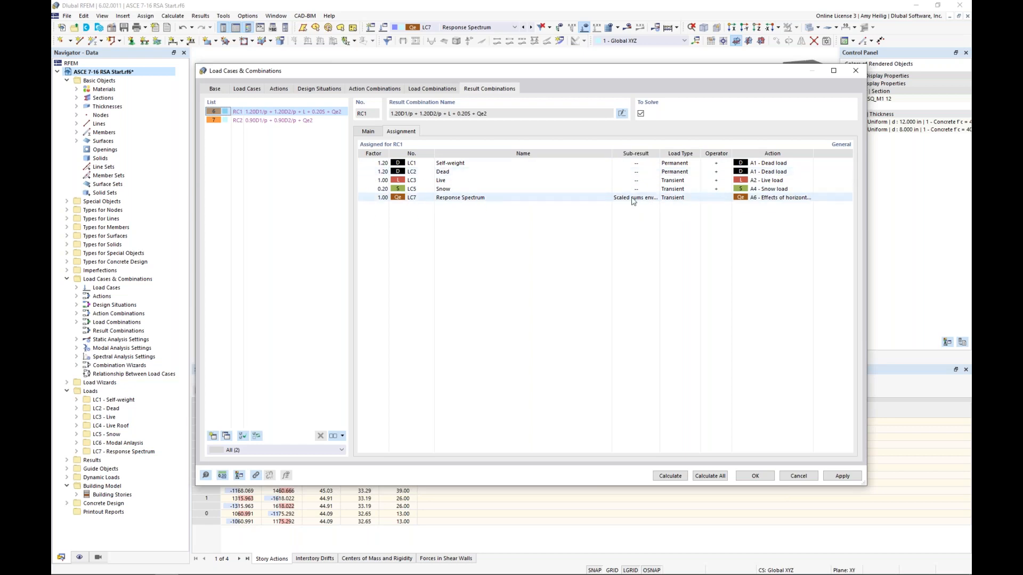
left_click(650, 200)
left_click(656, 199)
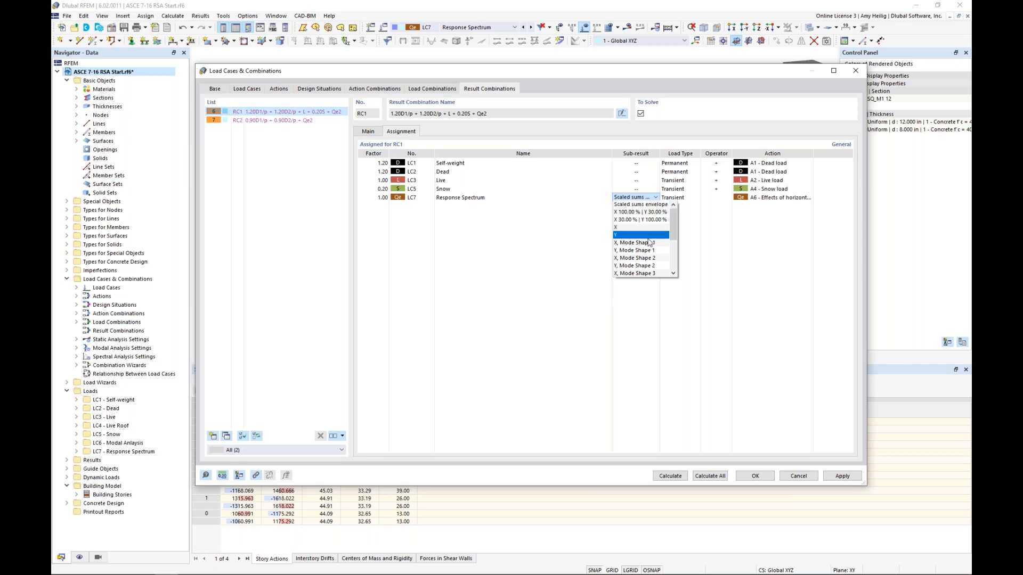
left_click(646, 213)
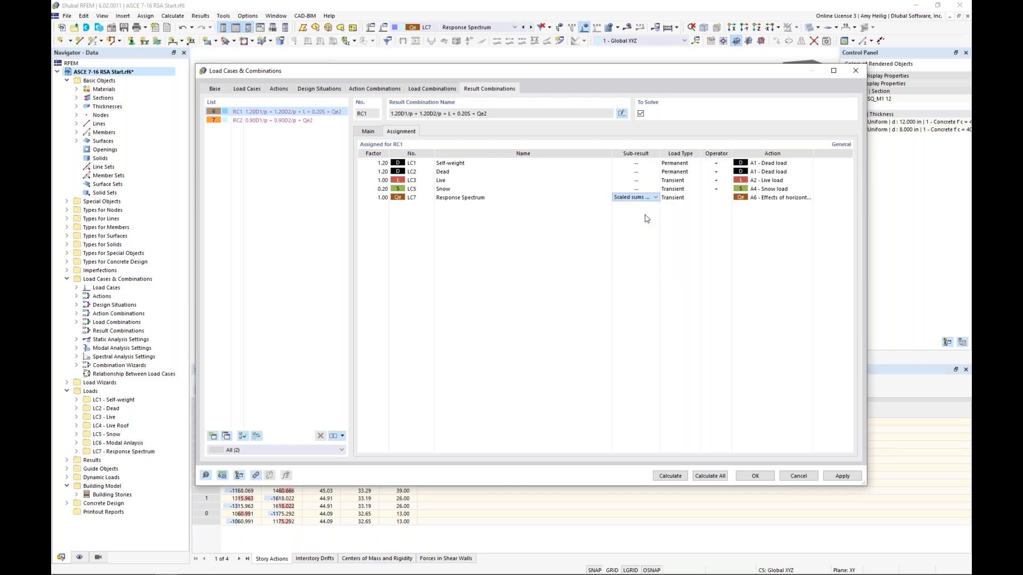
left_click(648, 197)
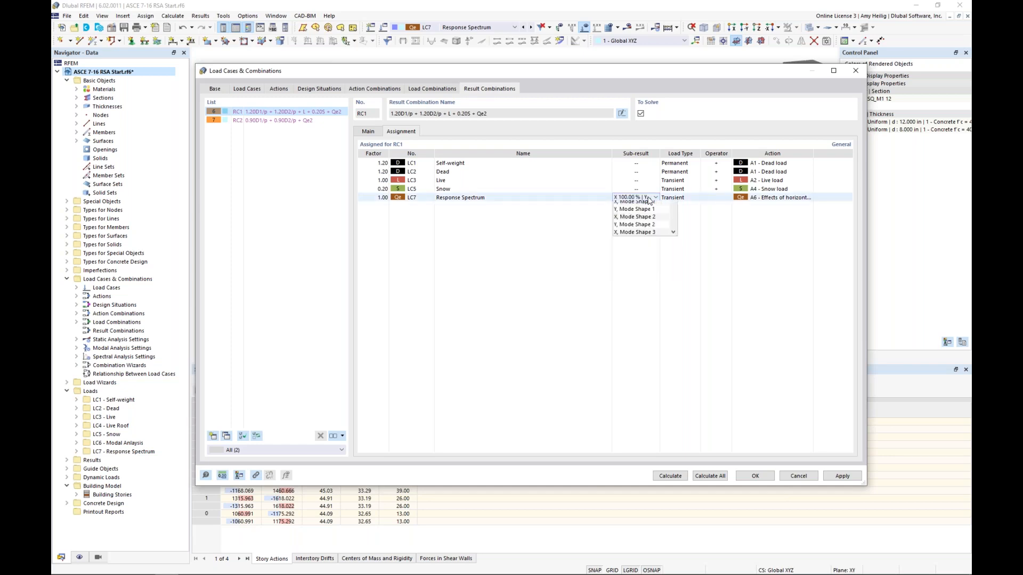
left_click(645, 222)
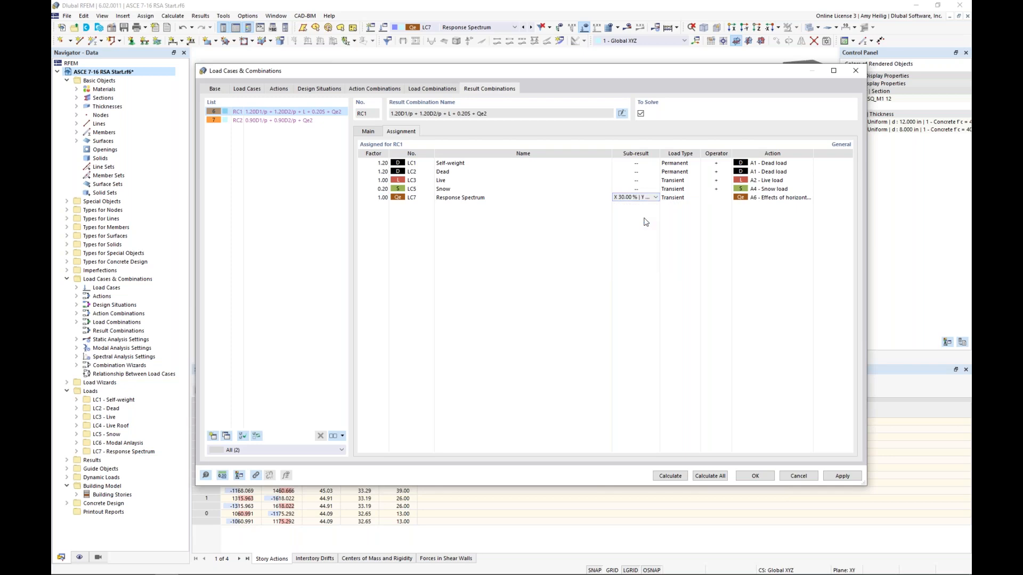
left_click(634, 201)
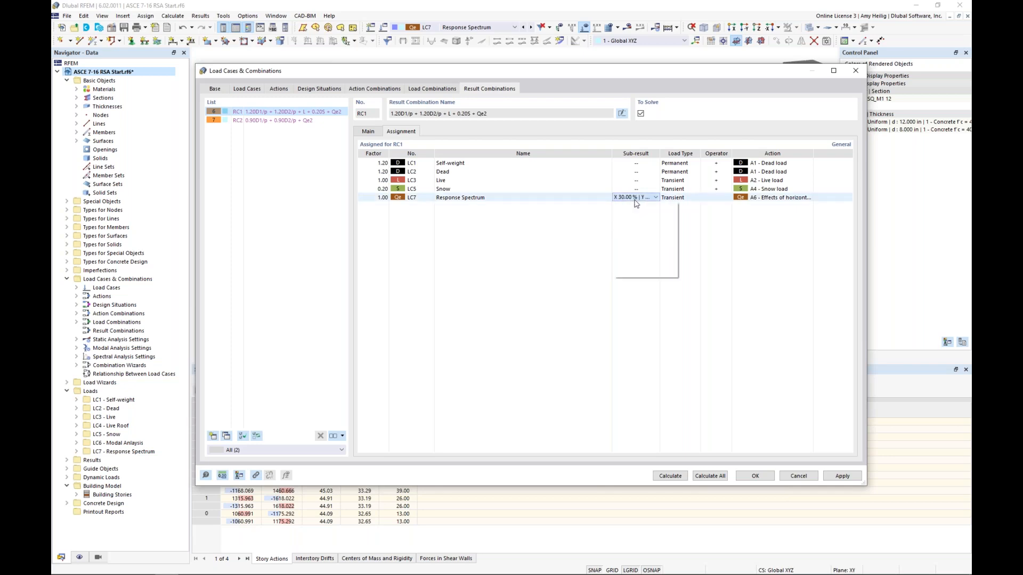
left_click(635, 212)
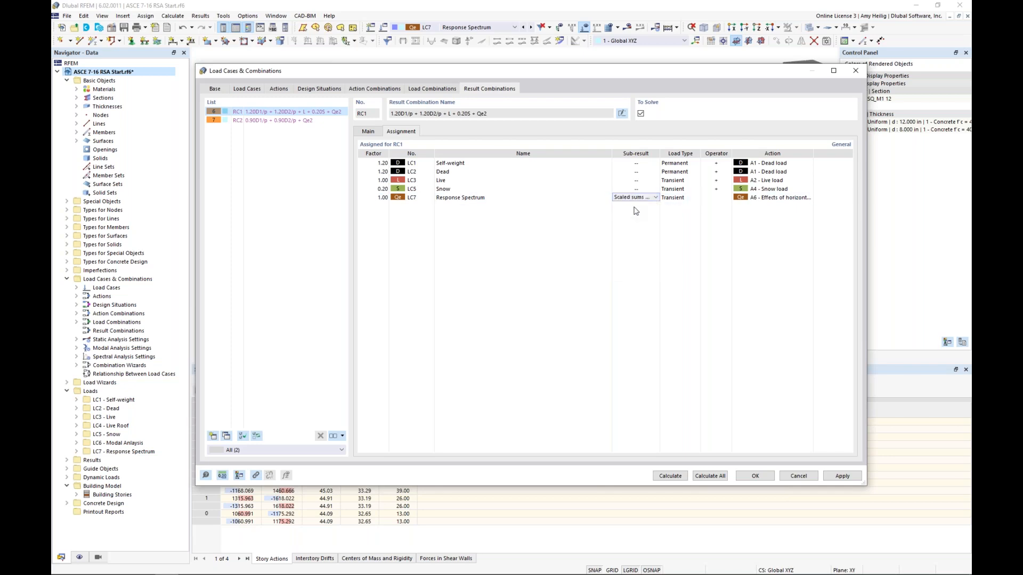
- Check the load cases assigned to result combination RC2 and the Concrete Design activation of design situations DS5 and DS4
left_click(277, 121)
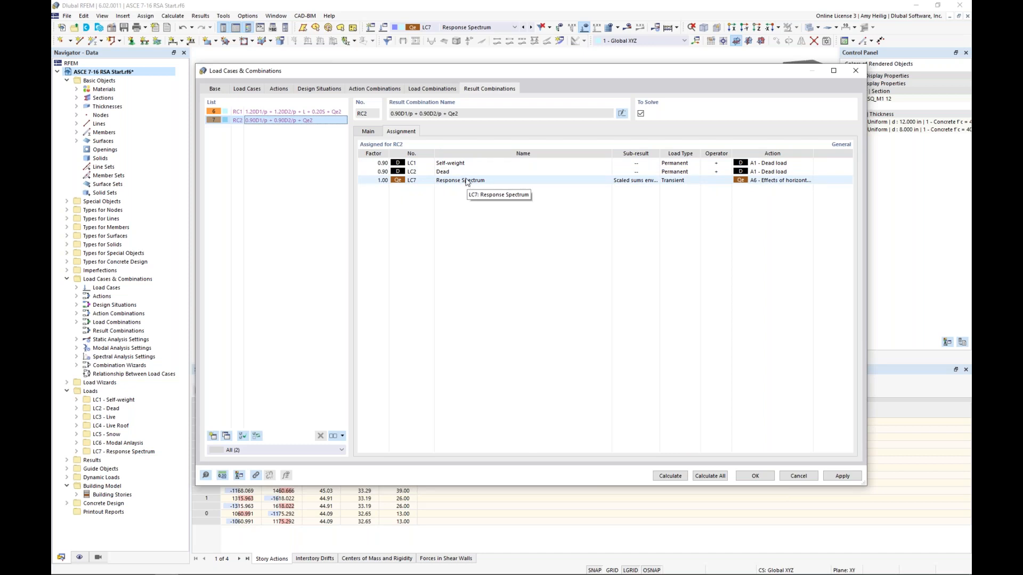
left_click(328, 89)
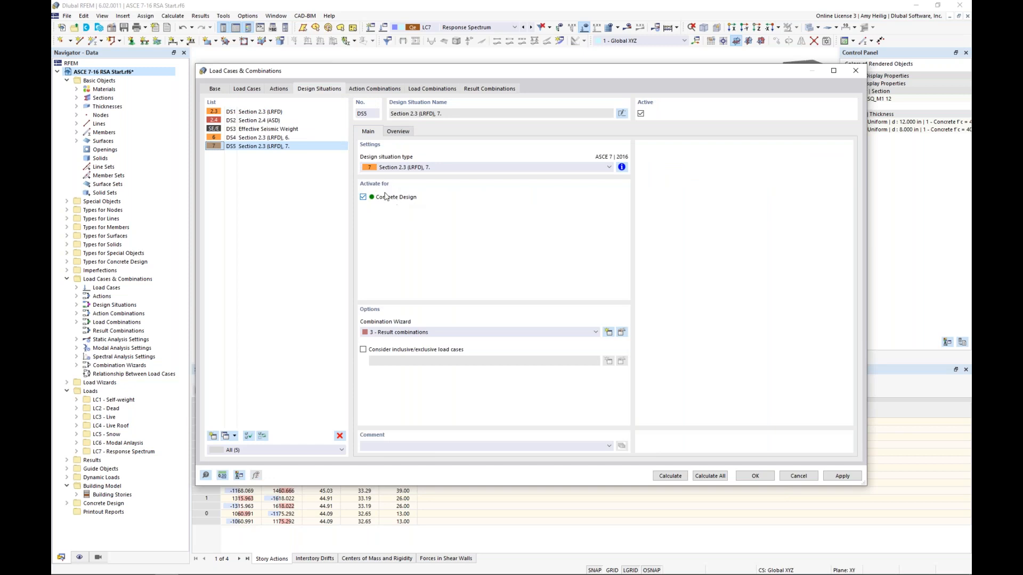
left_click(291, 139)
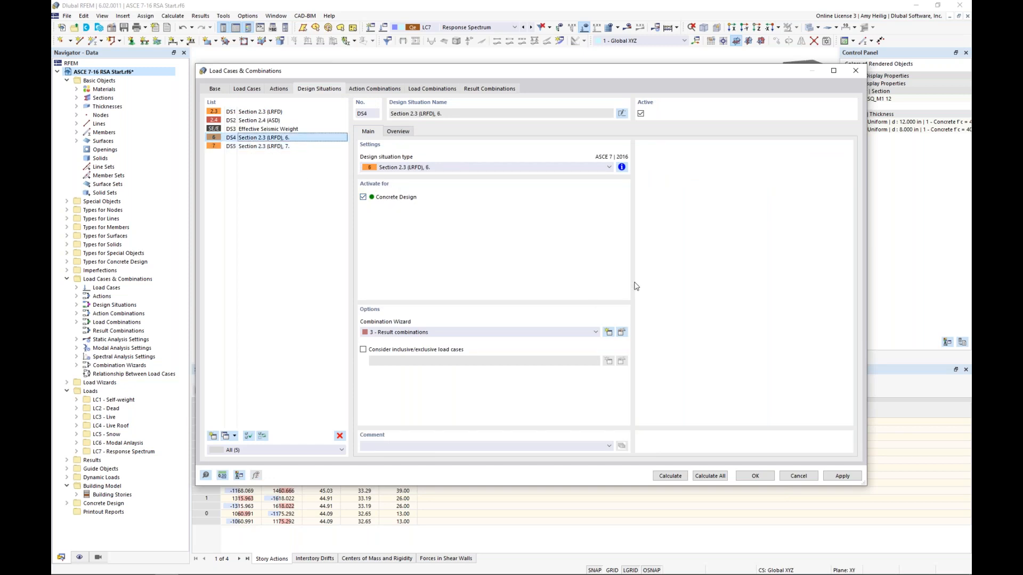
- Switch to the presentation and advance past P-Delta Considerations to the Future RFEM 6 Dynamic Developments slide
key("super+Tab")
left_click(479, 110)
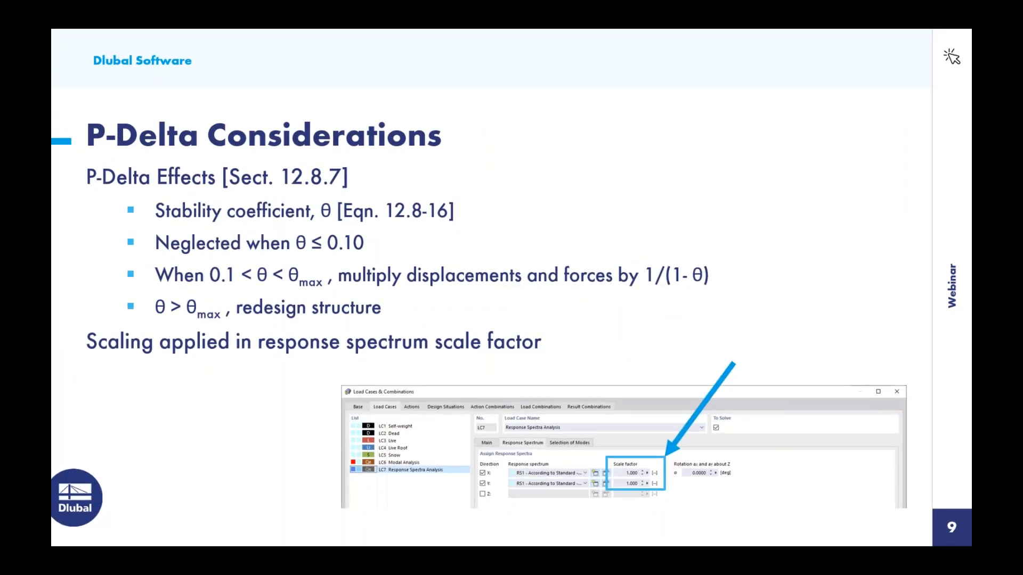
key("Right")
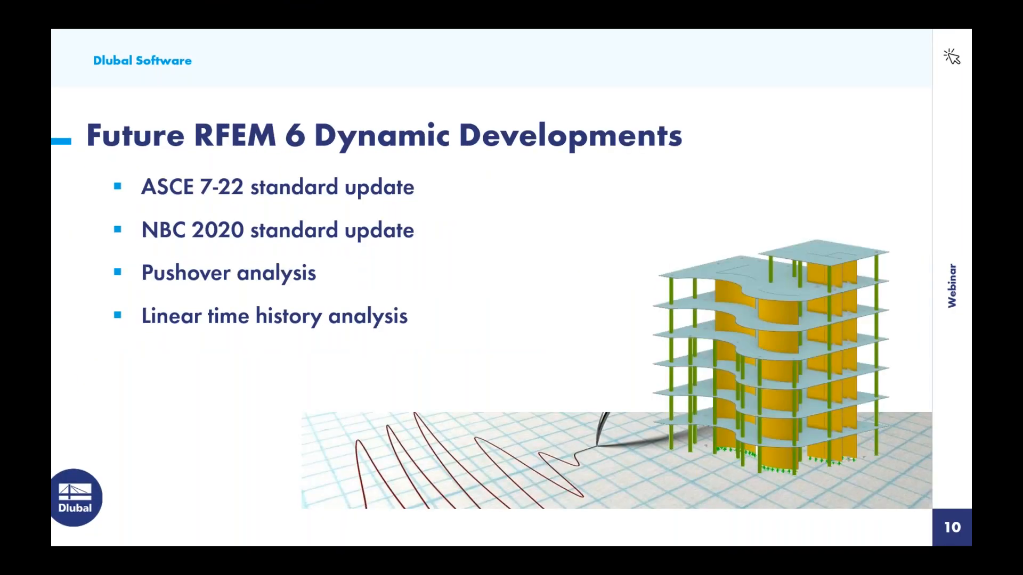